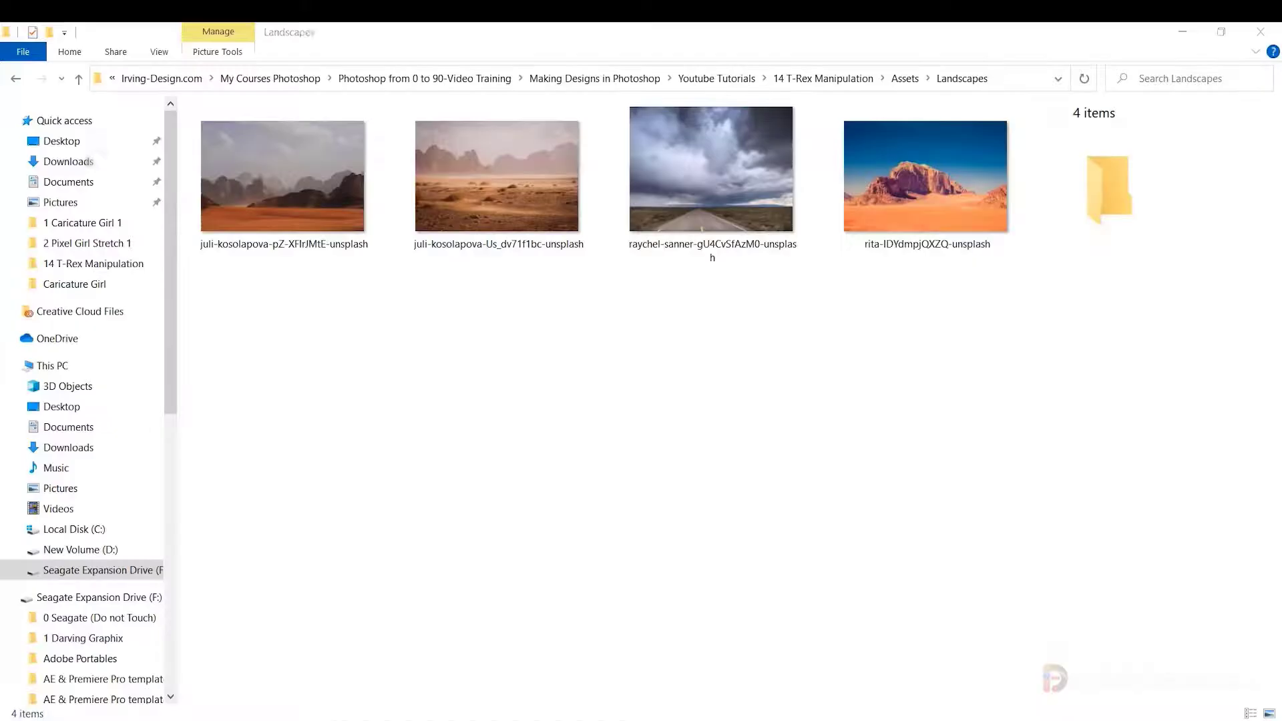
Place the hazy desert plain photo from the Landscapes folder into the Dinosaurs Land Manipulation document in Photoshop.
{"action": "left_click", "coordinate": [482, 190]}
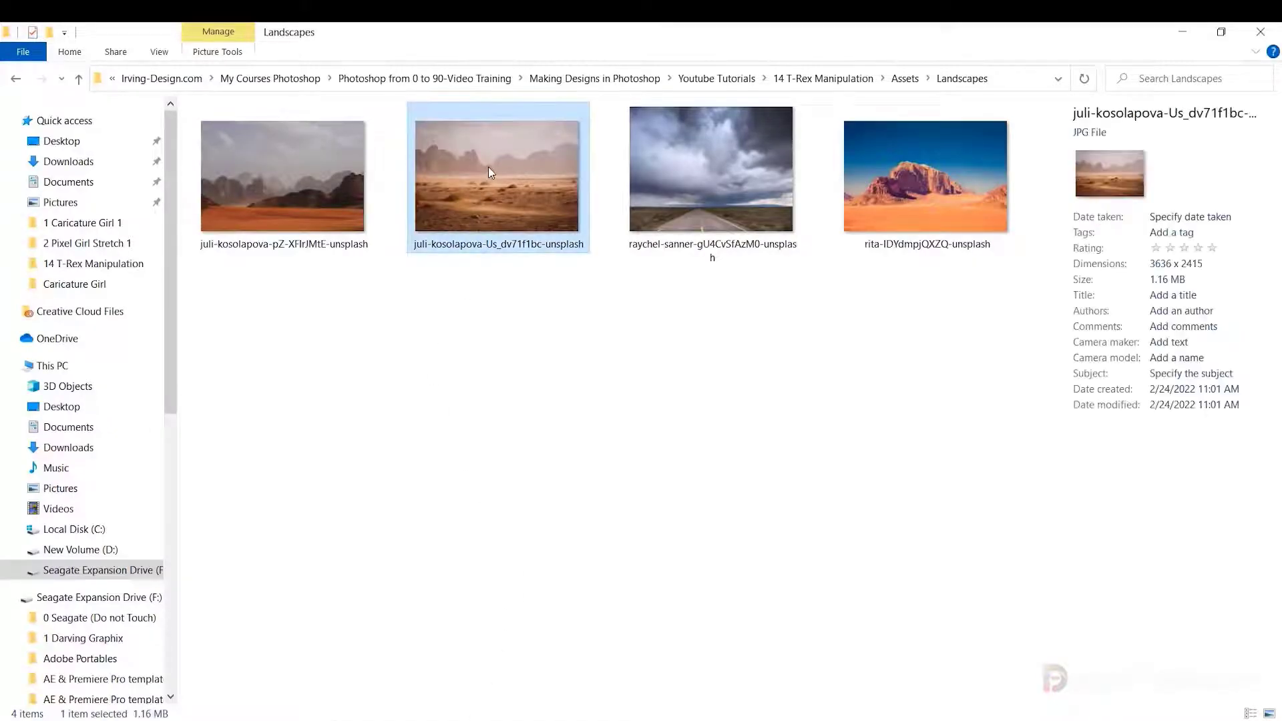
{"action": "left_click_drag", "start_coordinate": [488, 167], "coordinate": [520, 391]}
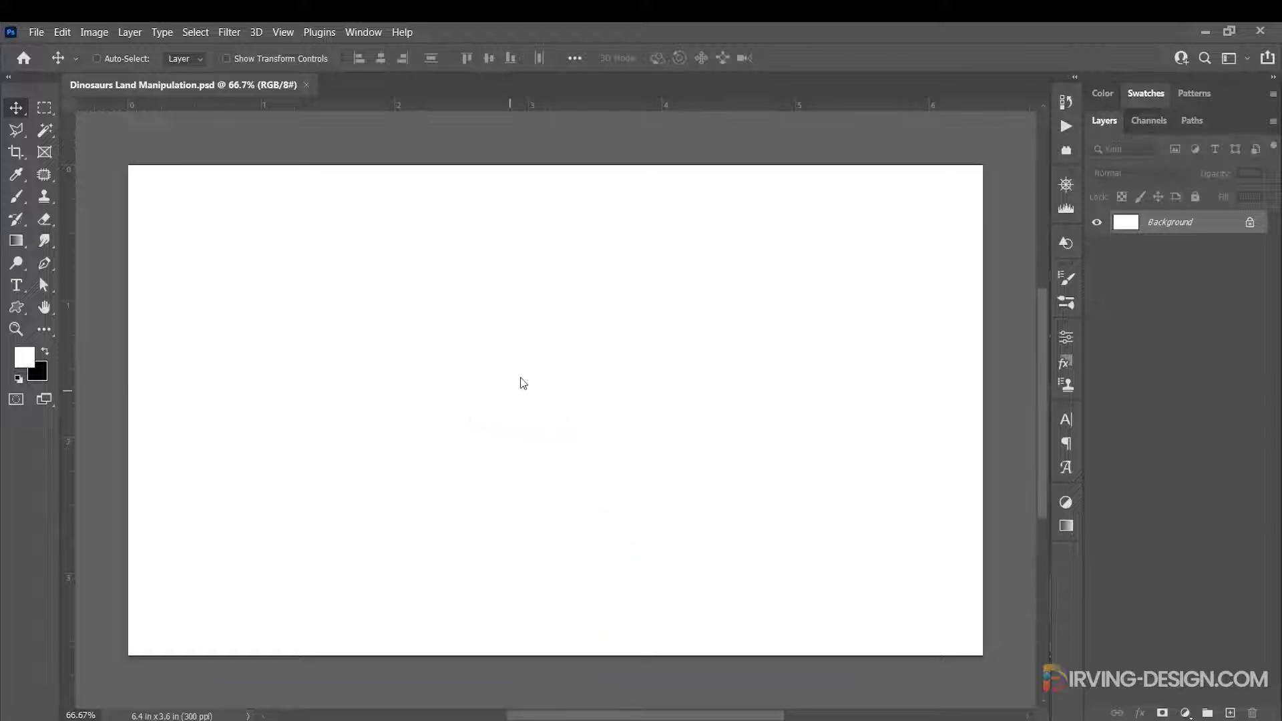
{"action": "scroll", "coordinate": [546, 439], "scroll_direction": "down", "scroll_amount": 5}
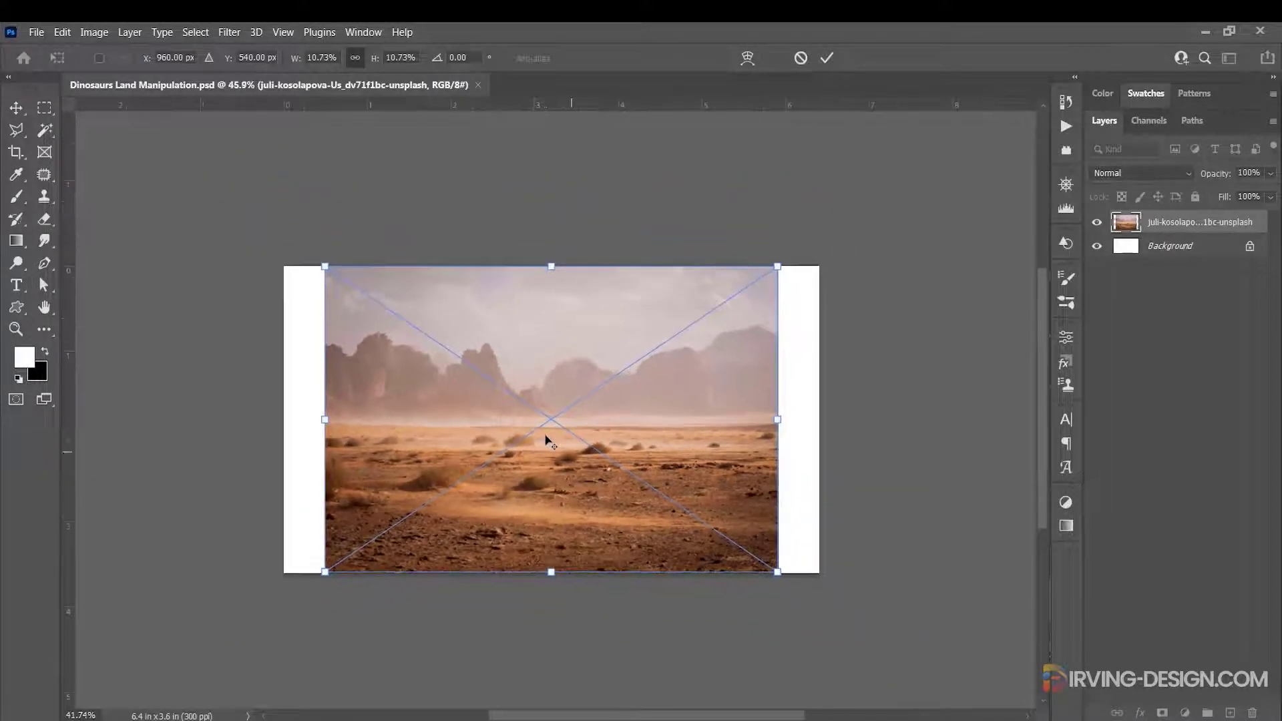
Scale the placed desert photo to 15.91% and position it at X 960 px, Y 660.5 px.
{"action": "left_click_drag", "start_coordinate": [758, 561], "coordinate": [847, 621]}
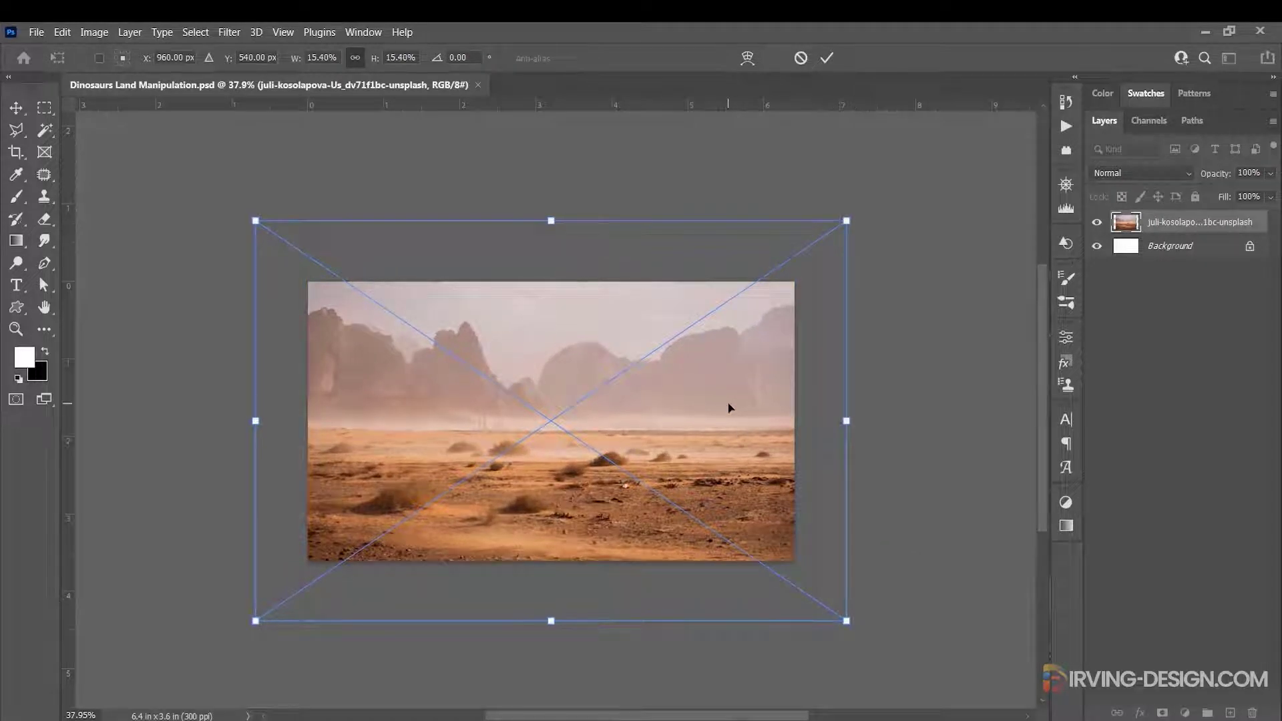
{"action": "left_click_drag", "start_coordinate": [728, 408], "coordinate": [728, 449]}
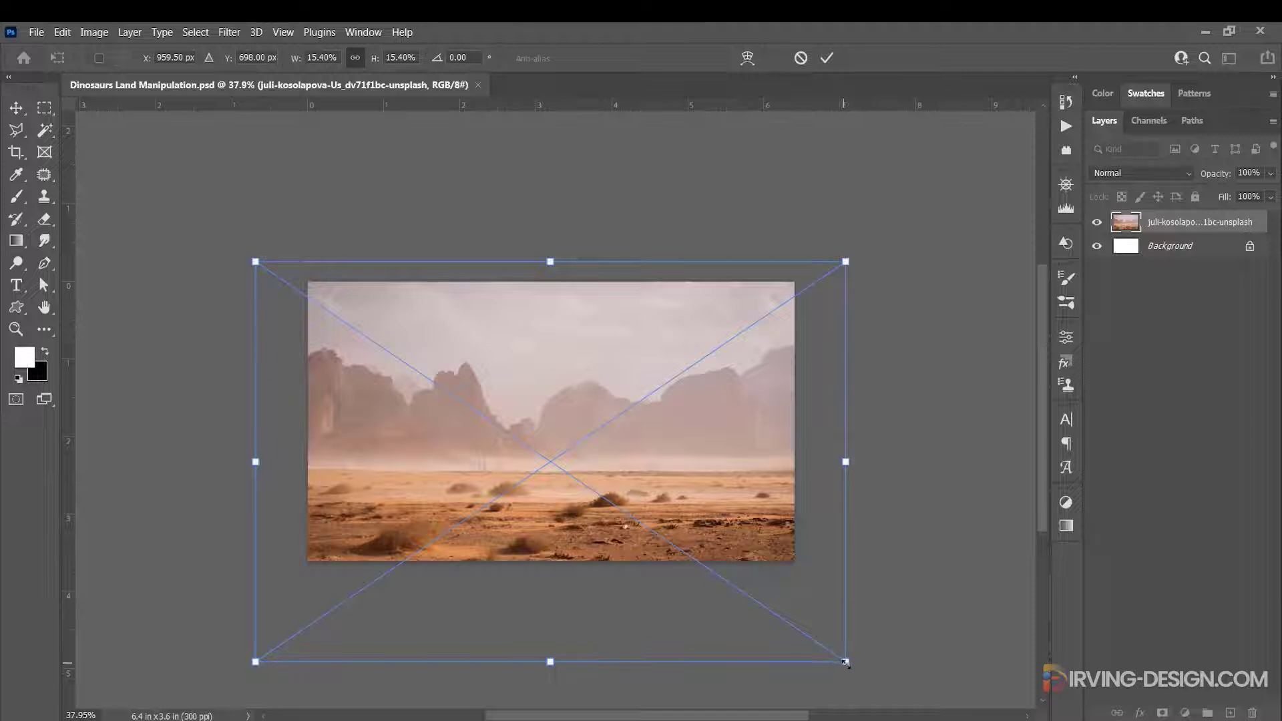
{"action": "left_click_drag", "start_coordinate": [845, 662], "coordinate": [856, 668]}
{"action": "left_click_drag", "start_coordinate": [752, 470], "coordinate": [742, 418]}
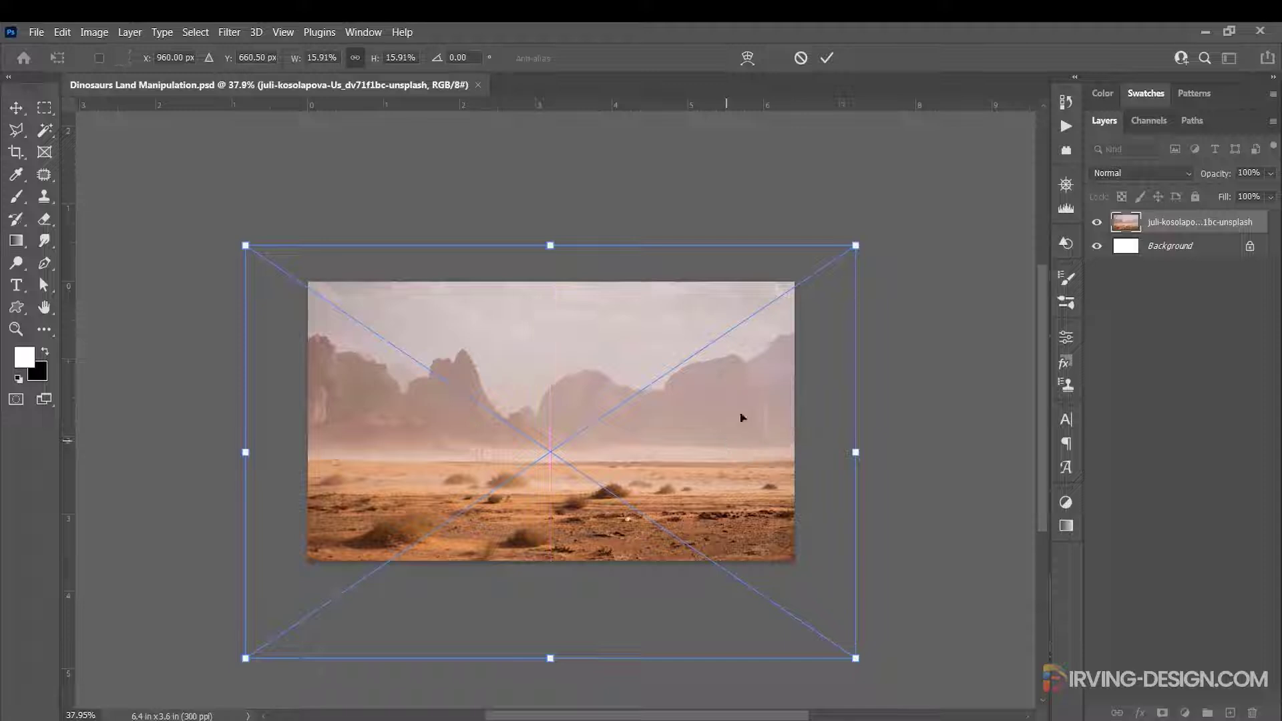
{"action": "left_click", "coordinate": [830, 58]}
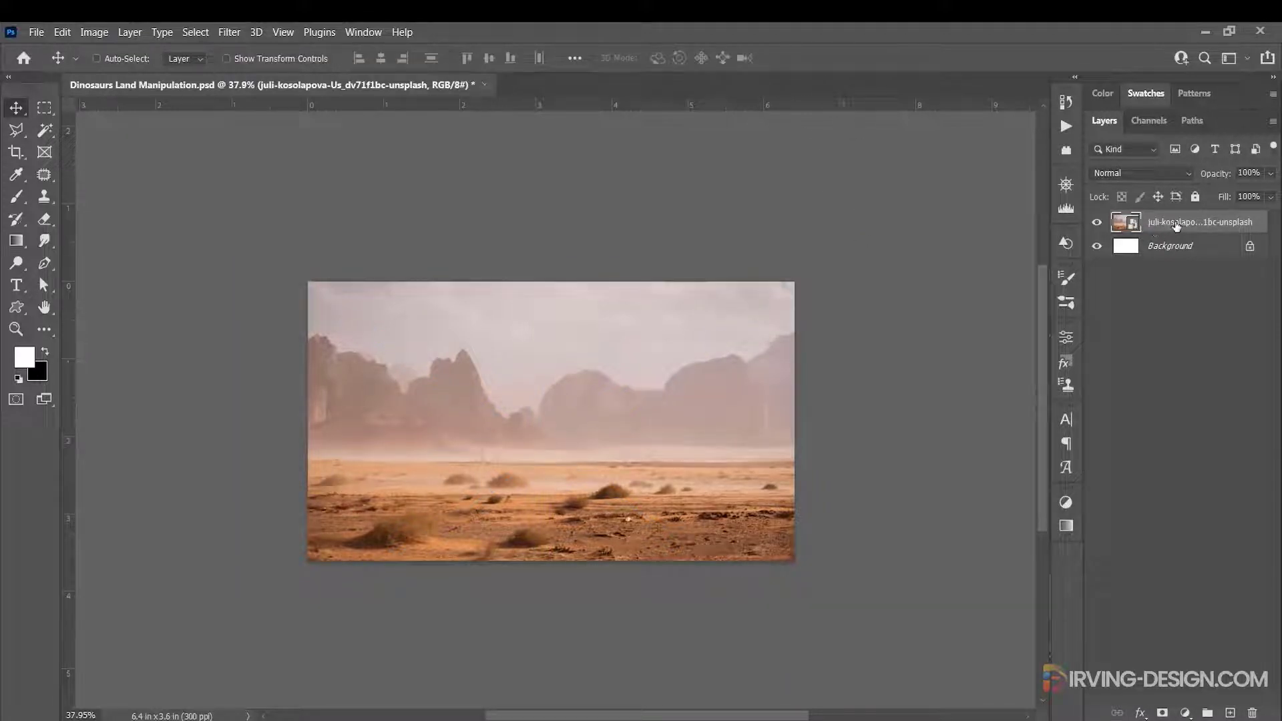
Add a layer mask to the desert photo and set the Brush tool's opacity to 100%.
{"action": "left_click", "coordinate": [1165, 715]}
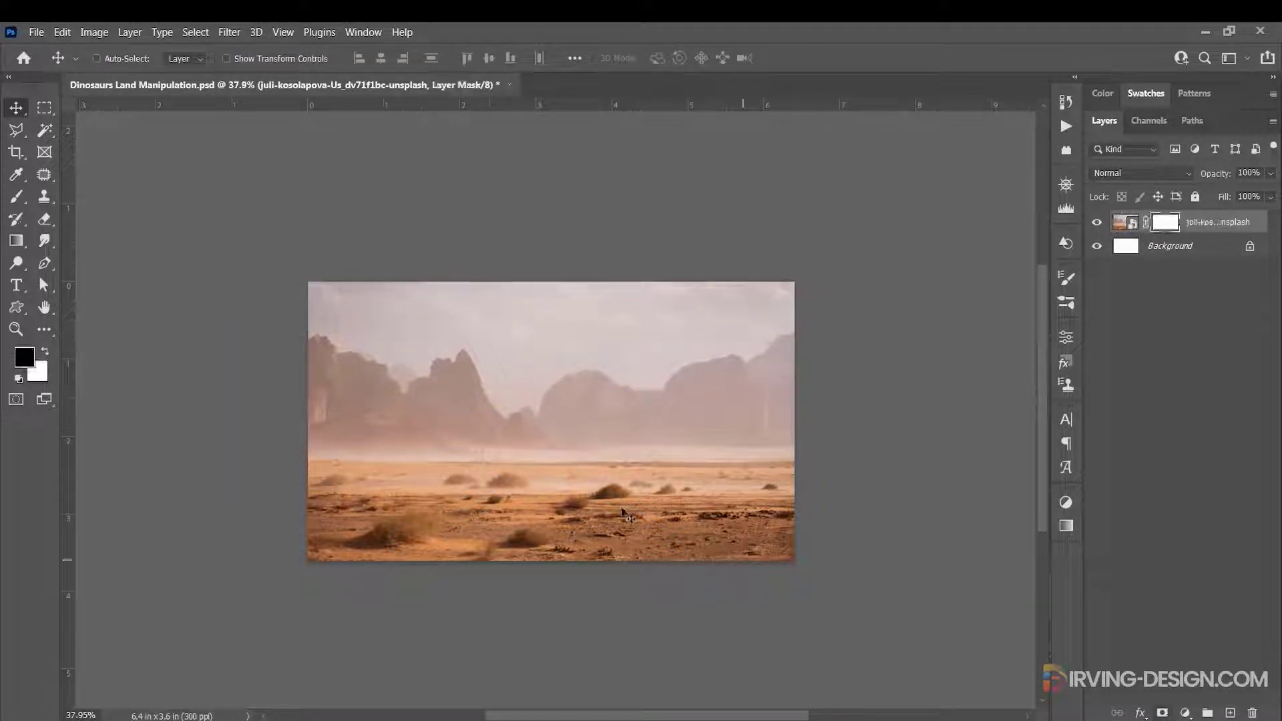
{"action": "left_click", "coordinate": [16, 197]}
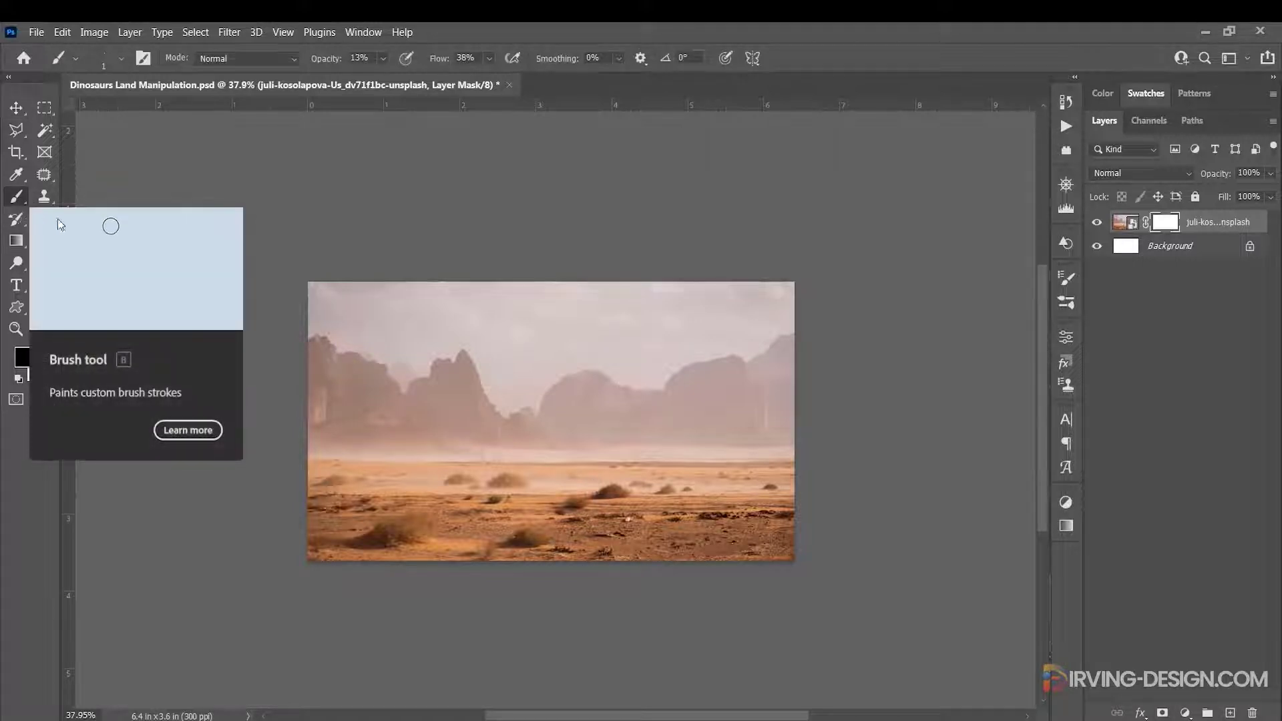
{"action": "left_click", "coordinate": [382, 60]}
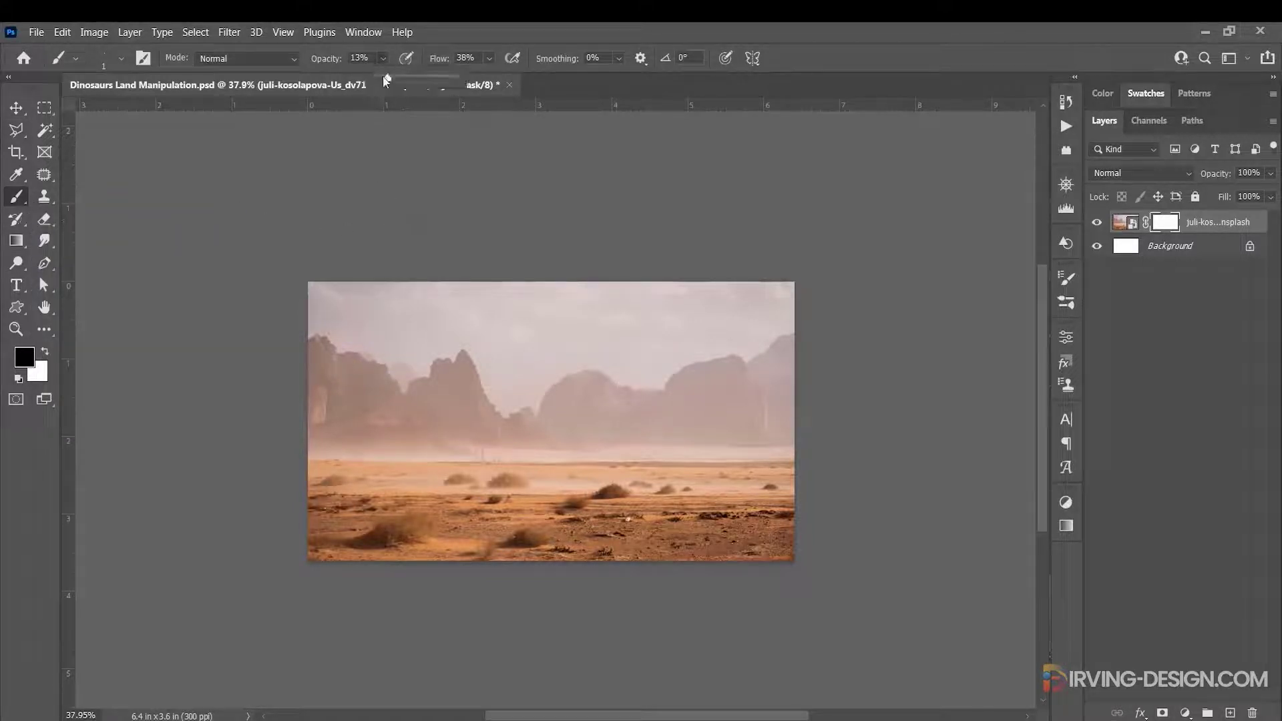
{"action": "left_click_drag", "start_coordinate": [411, 77], "coordinate": [465, 79]}
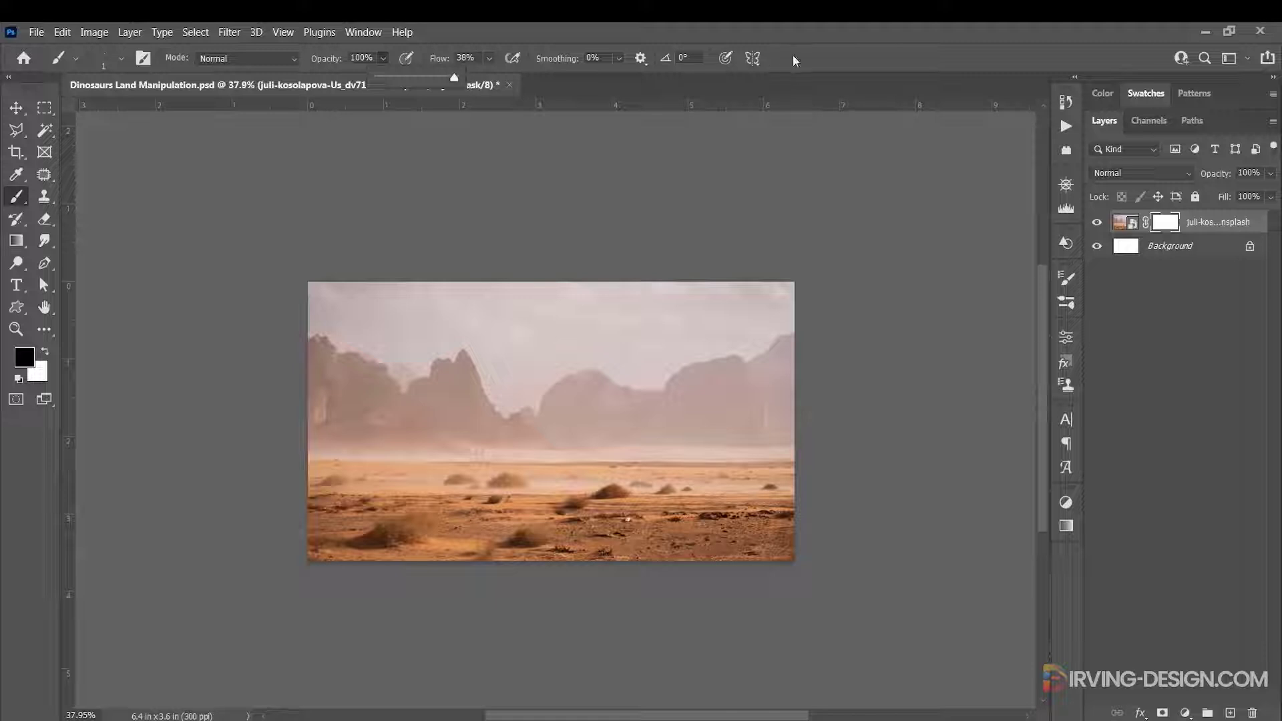
Paint black on the mask with a soft brush to hide the sky and mountains above the desert plain.
{"action": "left_click_drag", "start_coordinate": [584, 370], "coordinate": [645, 367]}
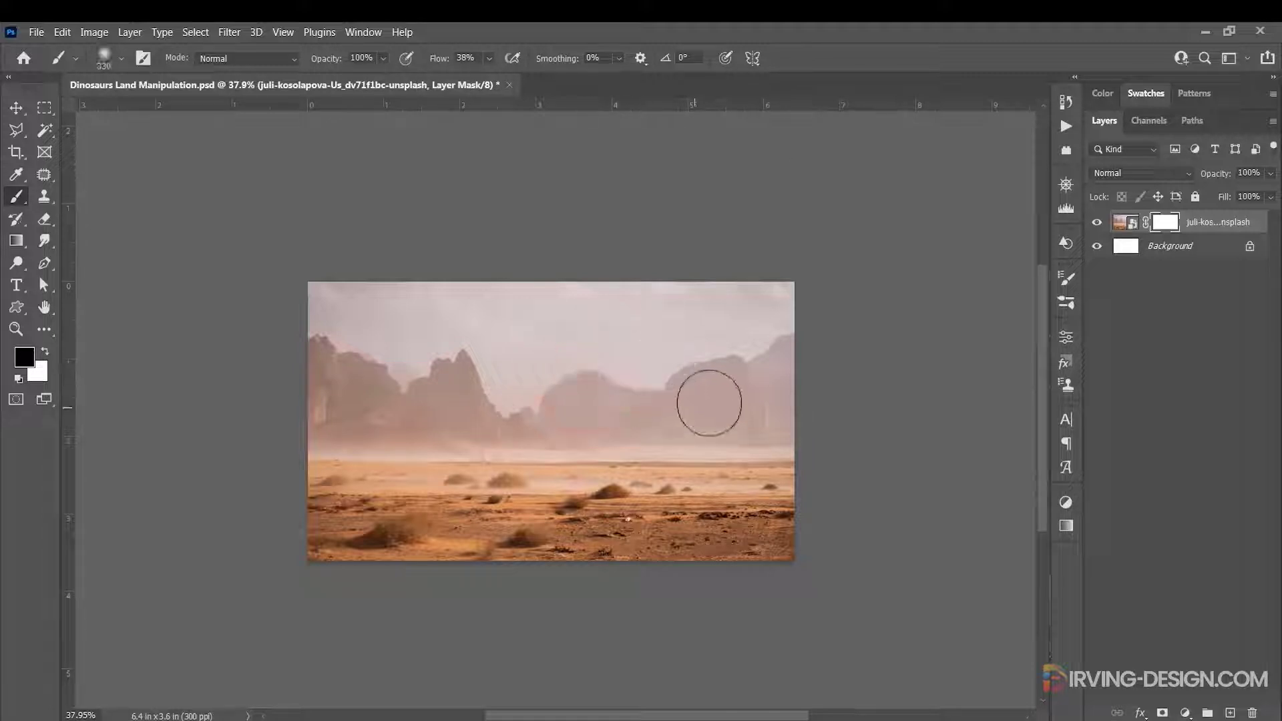
{"action": "mouse_move", "coordinate": [783, 327]}
{"action": "left_mouse_down"}
{"action": "mouse_move", "coordinate": [625, 299]}
{"action": "mouse_move", "coordinate": [392, 381]}
{"action": "mouse_move", "coordinate": [704, 292]}
{"action": "mouse_move", "coordinate": [332, 392]}
{"action": "mouse_move", "coordinate": [727, 379]}
{"action": "mouse_move", "coordinate": [303, 407]}
{"action": "mouse_move", "coordinate": [808, 421]}
{"action": "mouse_move", "coordinate": [298, 421]}
{"action": "mouse_move", "coordinate": [824, 433]}
{"action": "mouse_move", "coordinate": [298, 424]}
{"action": "mouse_move", "coordinate": [453, 441]}
{"action": "mouse_move", "coordinate": [267, 429]}
{"action": "mouse_move", "coordinate": [807, 455]}
{"action": "left_mouse_up"}
{"action": "left_click_drag", "start_coordinate": [701, 514], "coordinate": [663, 506]}
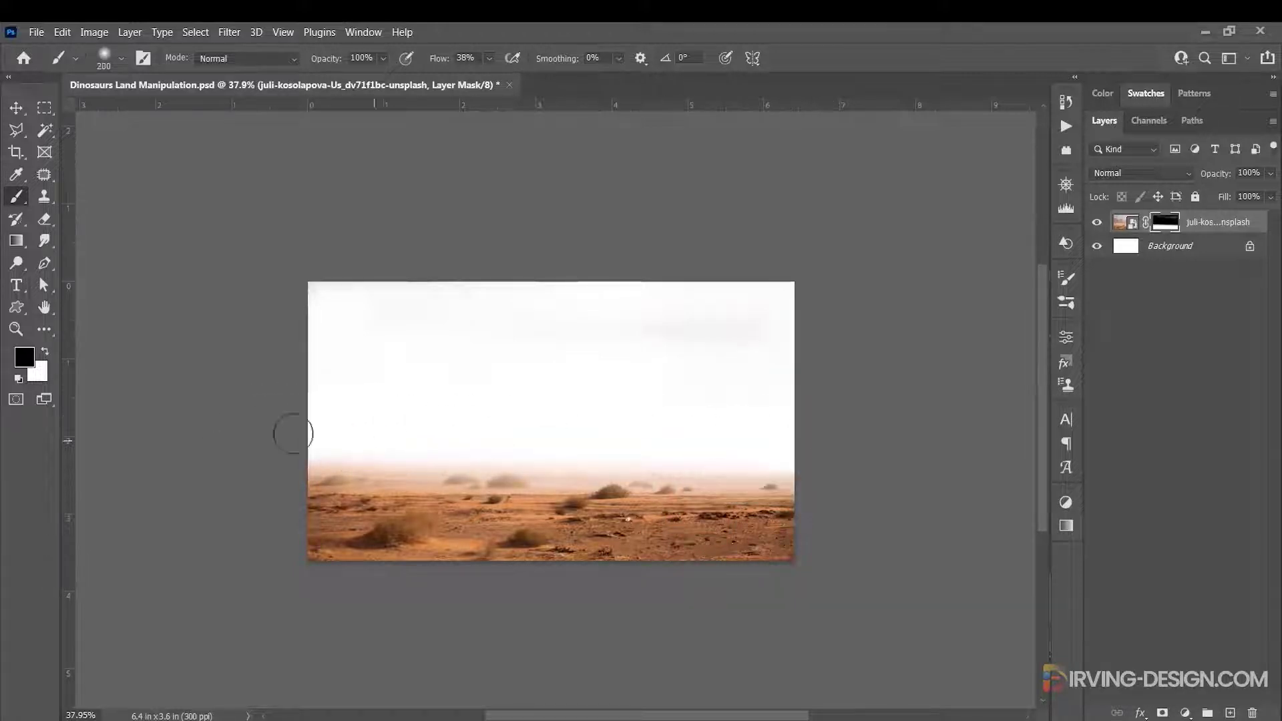
Paint white on the mask with a brush of about 157 px to restore the ground along the horizon.
{"action": "key", "text": "x"}
{"action": "left_click_drag", "start_coordinate": [320, 486], "coordinate": [314, 486]}
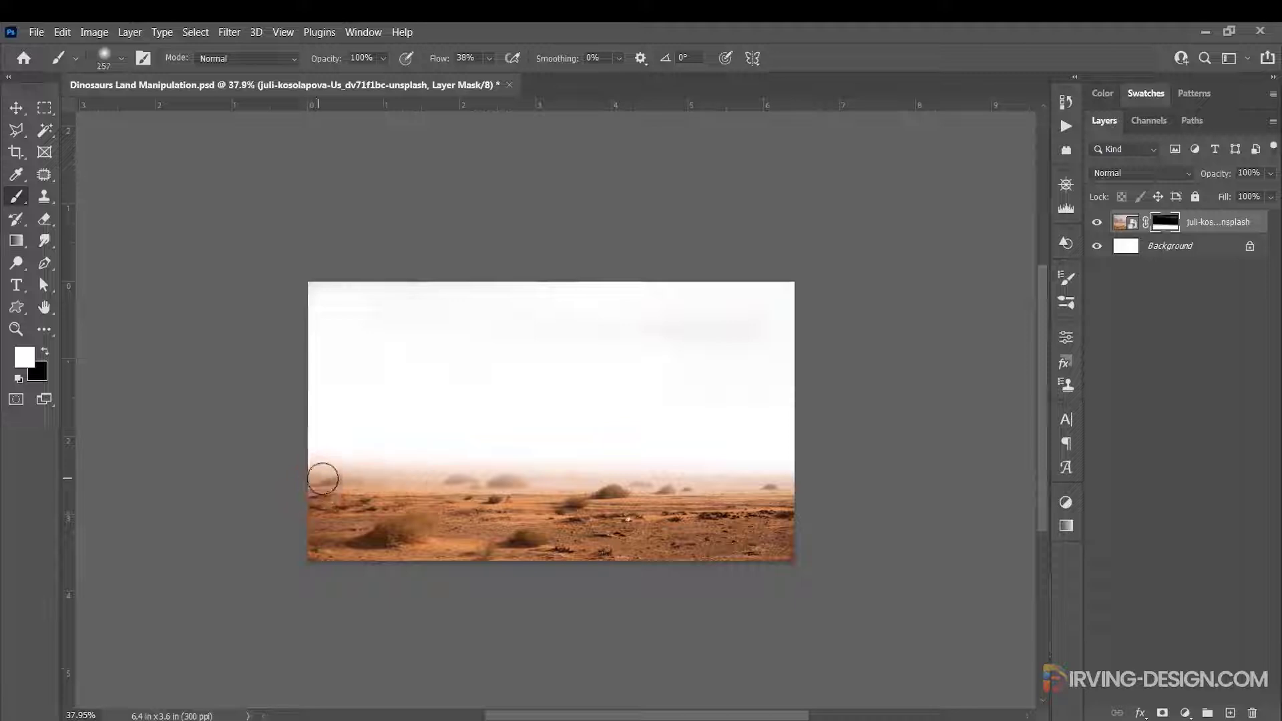
{"action": "mouse_move", "coordinate": [438, 487]}
{"action": "left_mouse_down"}
{"action": "mouse_move", "coordinate": [796, 491]}
{"action": "mouse_move", "coordinate": [471, 485]}
{"action": "left_mouse_up"}
{"action": "left_click_drag", "start_coordinate": [336, 481], "coordinate": [722, 490]}
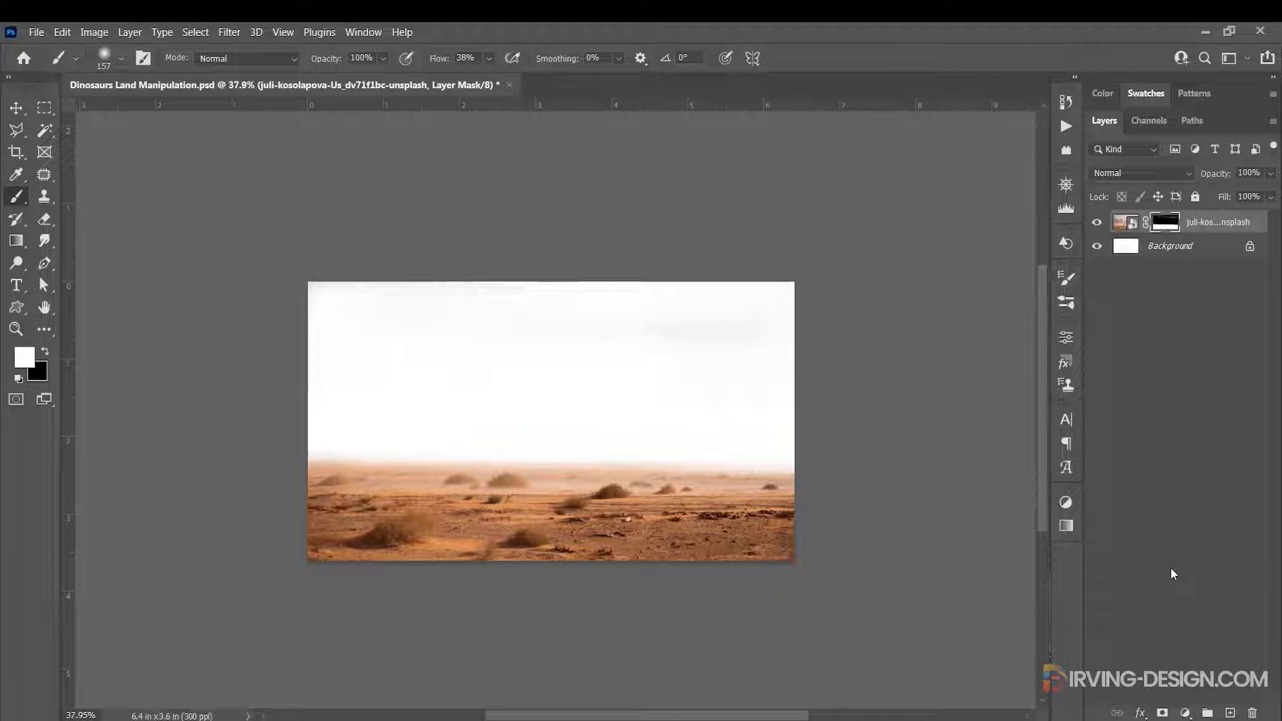
{"action": "left_click_drag", "start_coordinate": [756, 482], "coordinate": [309, 475]}
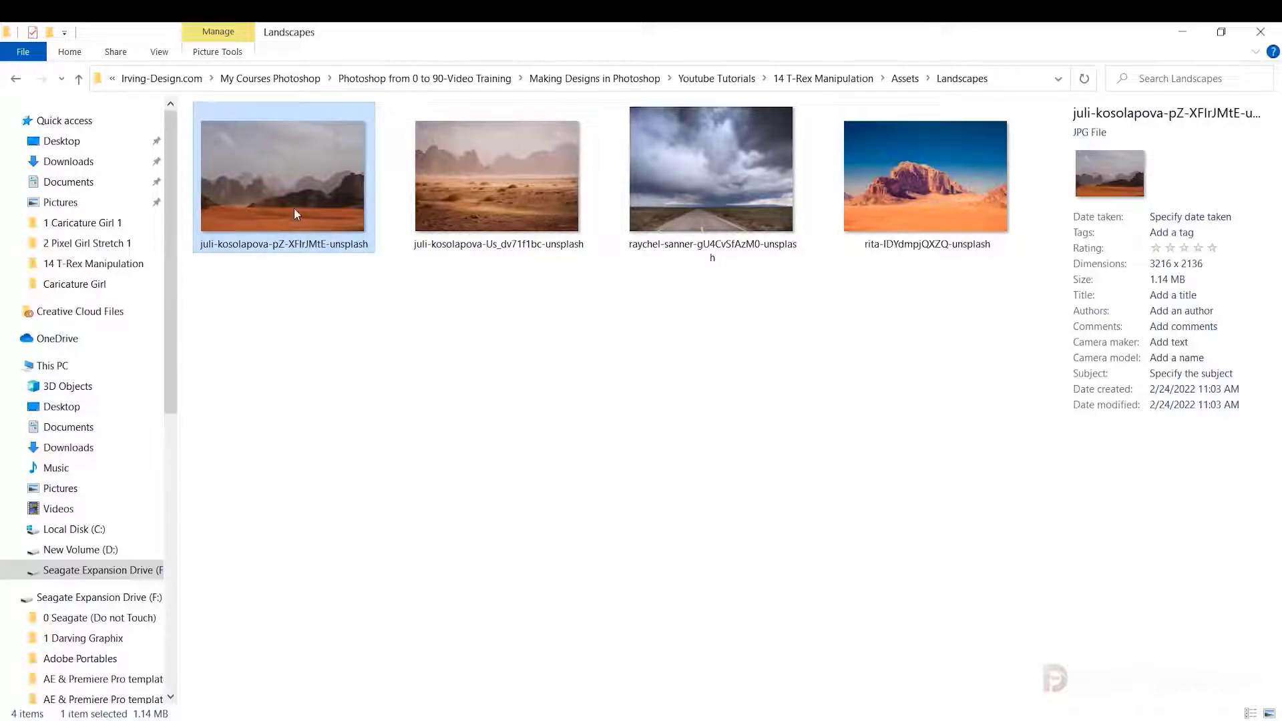
Open the dark mountain photo with orange sand as a separate document and quick-select its sky and distant hazy peaks.
{"action": "left_click_drag", "start_coordinate": [294, 214], "coordinate": [820, 49]}
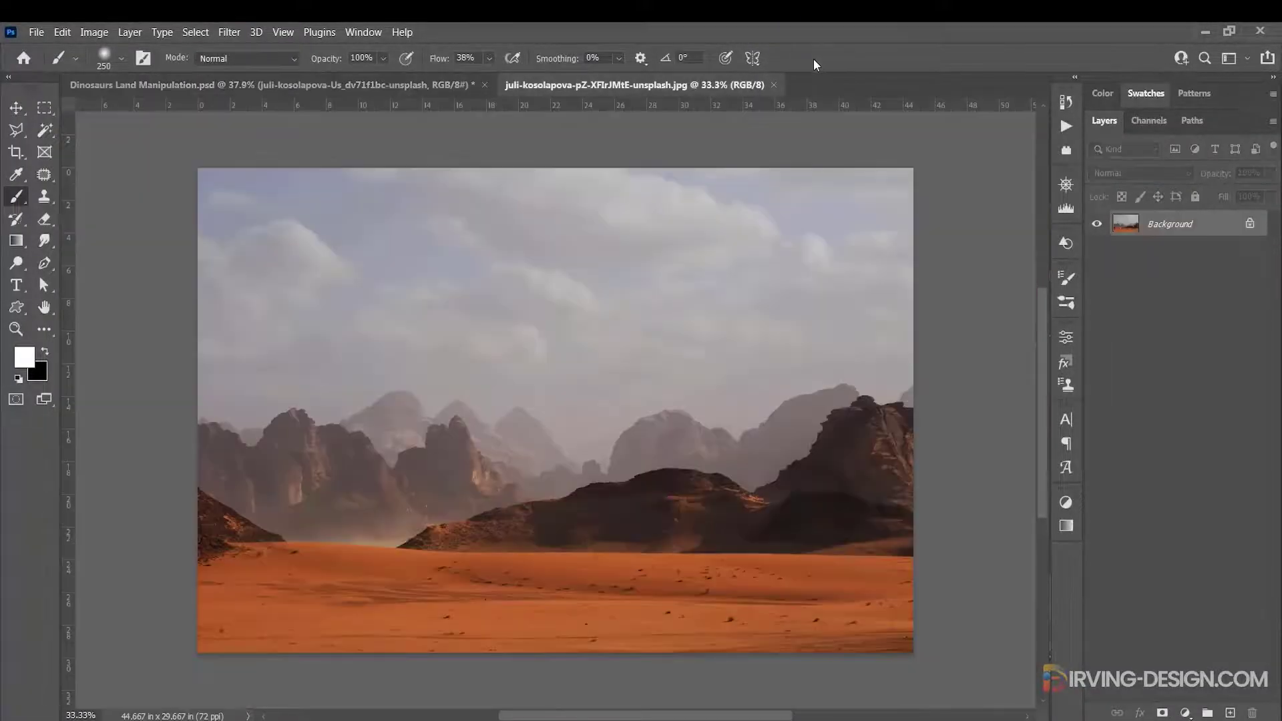
{"action": "left_click", "coordinate": [45, 130]}
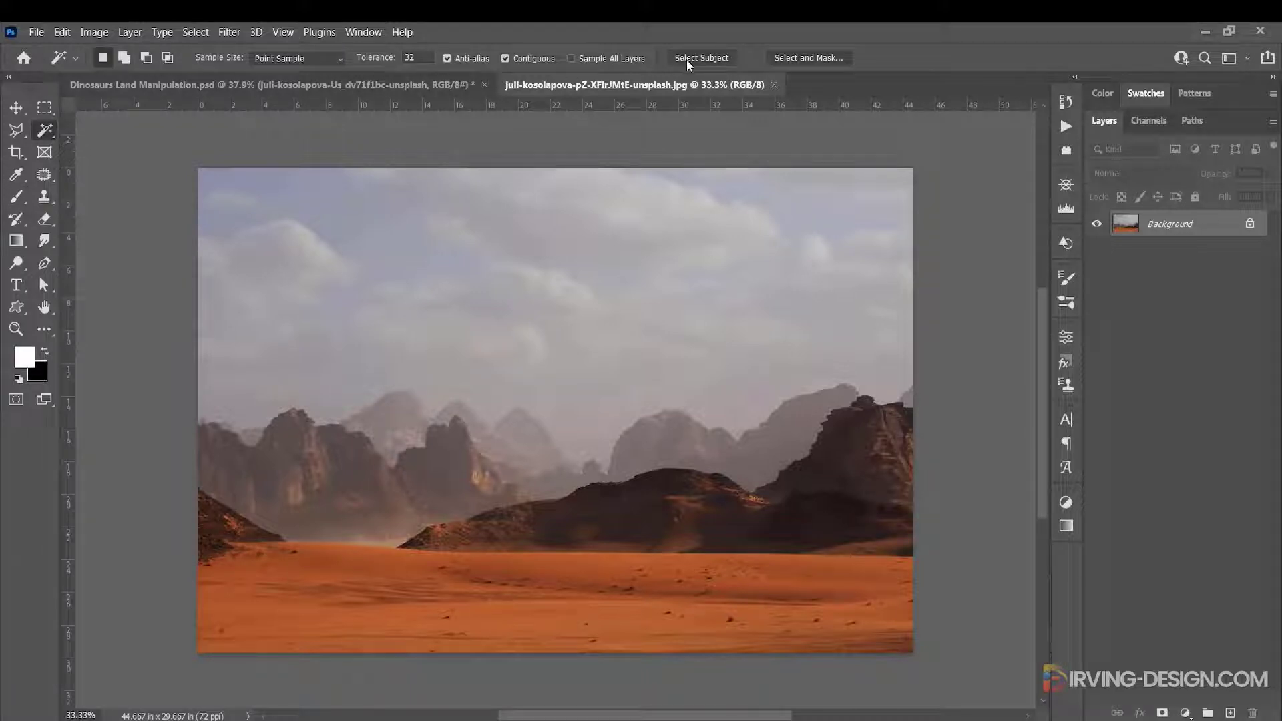
{"action": "right_click", "coordinate": [46, 129]}
{"action": "left_click", "coordinate": [130, 147]}
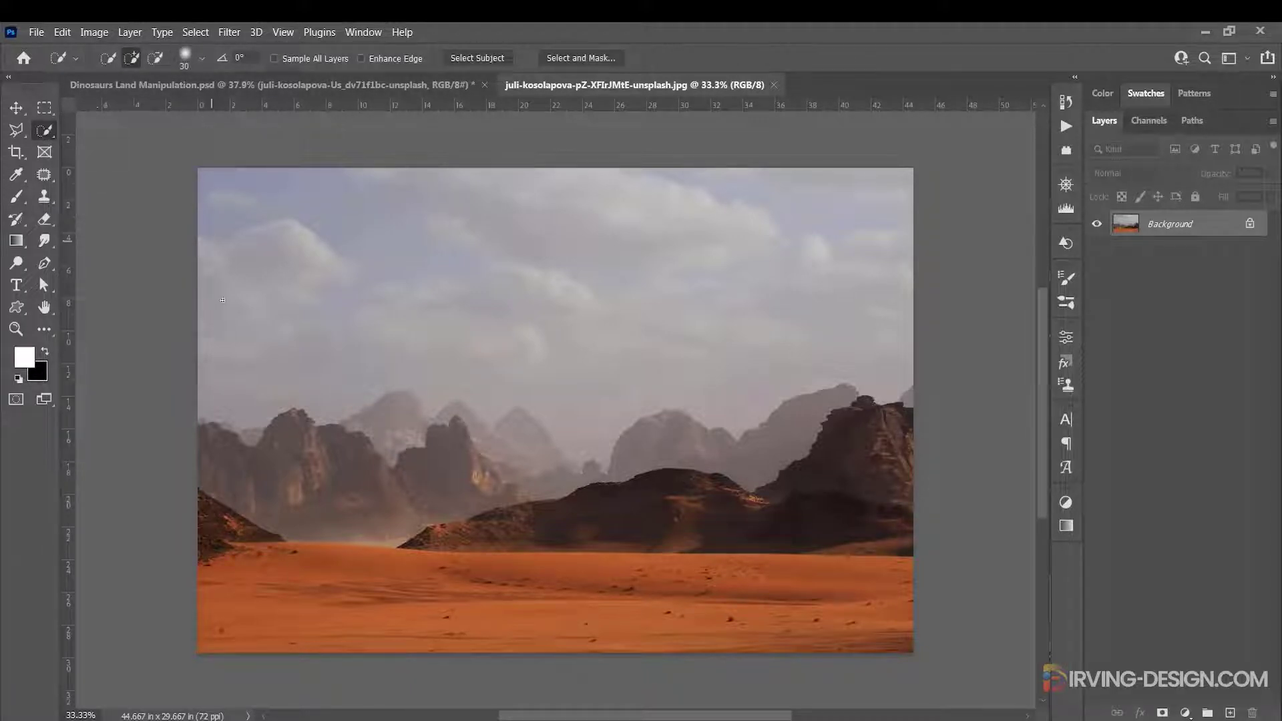
{"action": "mouse_move", "coordinate": [247, 390]}
{"action": "left_mouse_down"}
{"action": "mouse_move", "coordinate": [593, 390]}
{"action": "mouse_move", "coordinate": [557, 390]}
{"action": "left_mouse_up"}
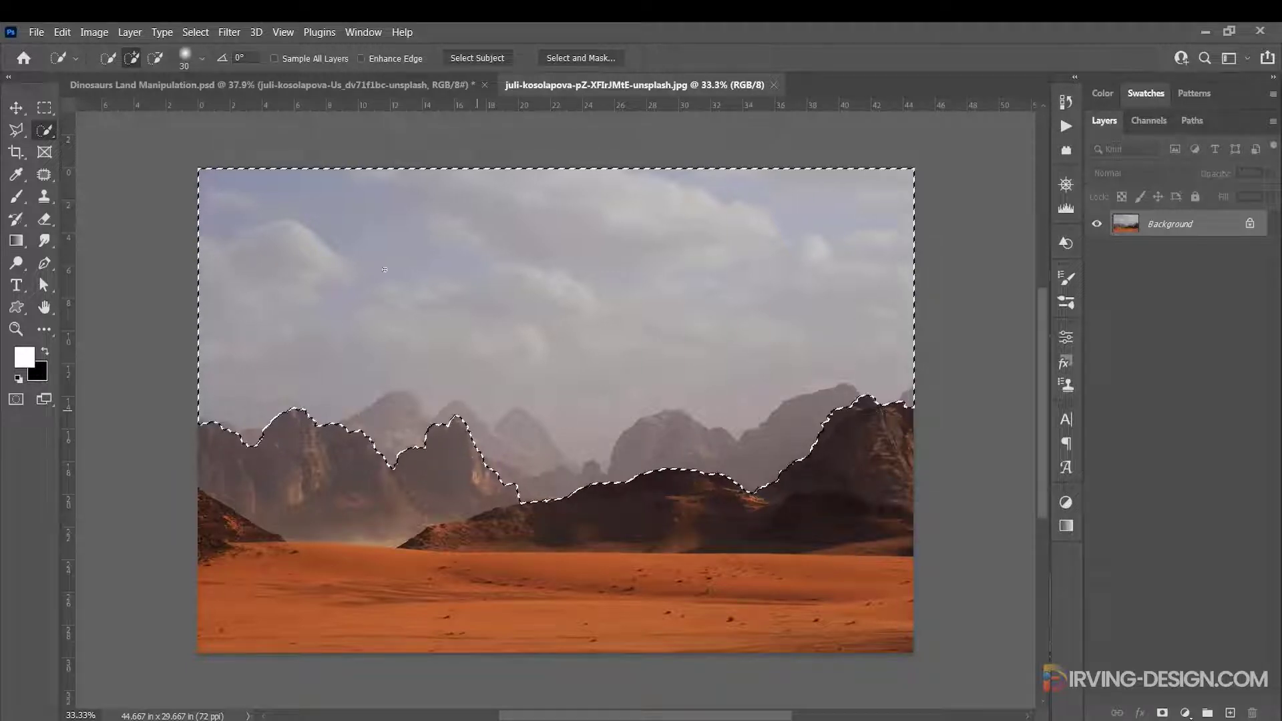
Invert the selection, copy the foreground mountains and sand to a new layer, and hide the Background layer.
{"action": "left_click", "coordinate": [197, 32]}
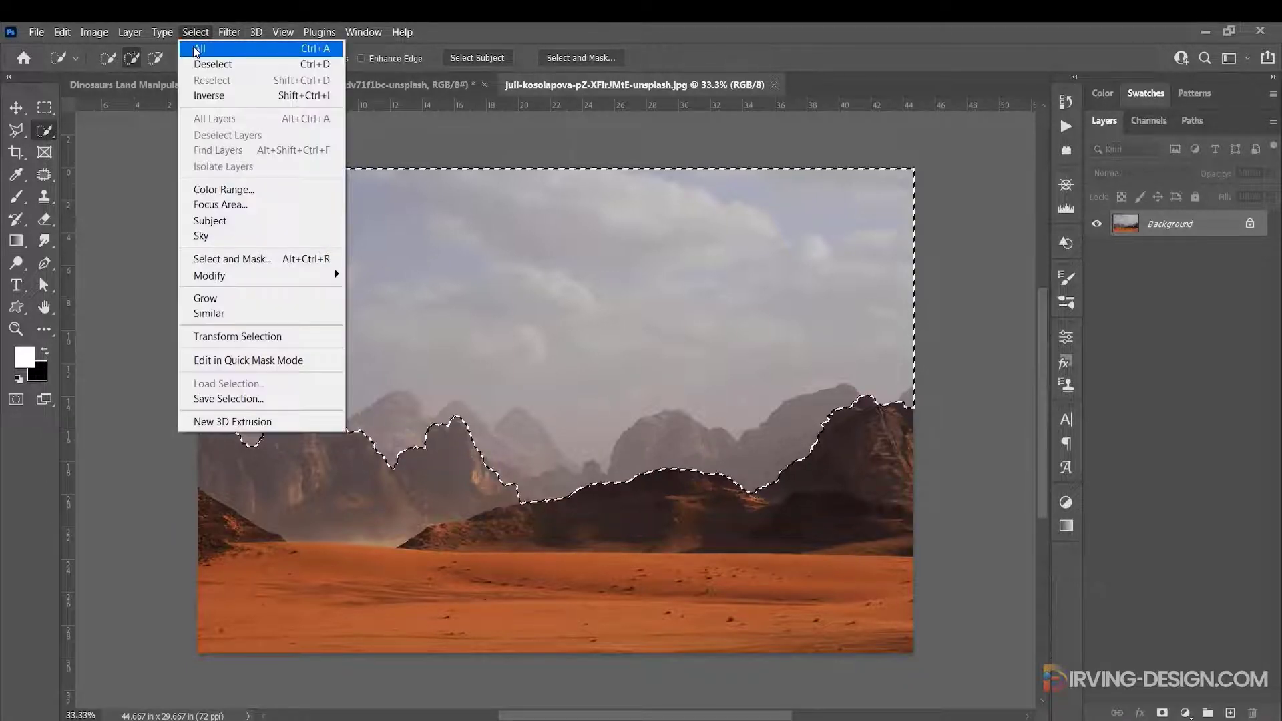
{"action": "left_click", "coordinate": [208, 95]}
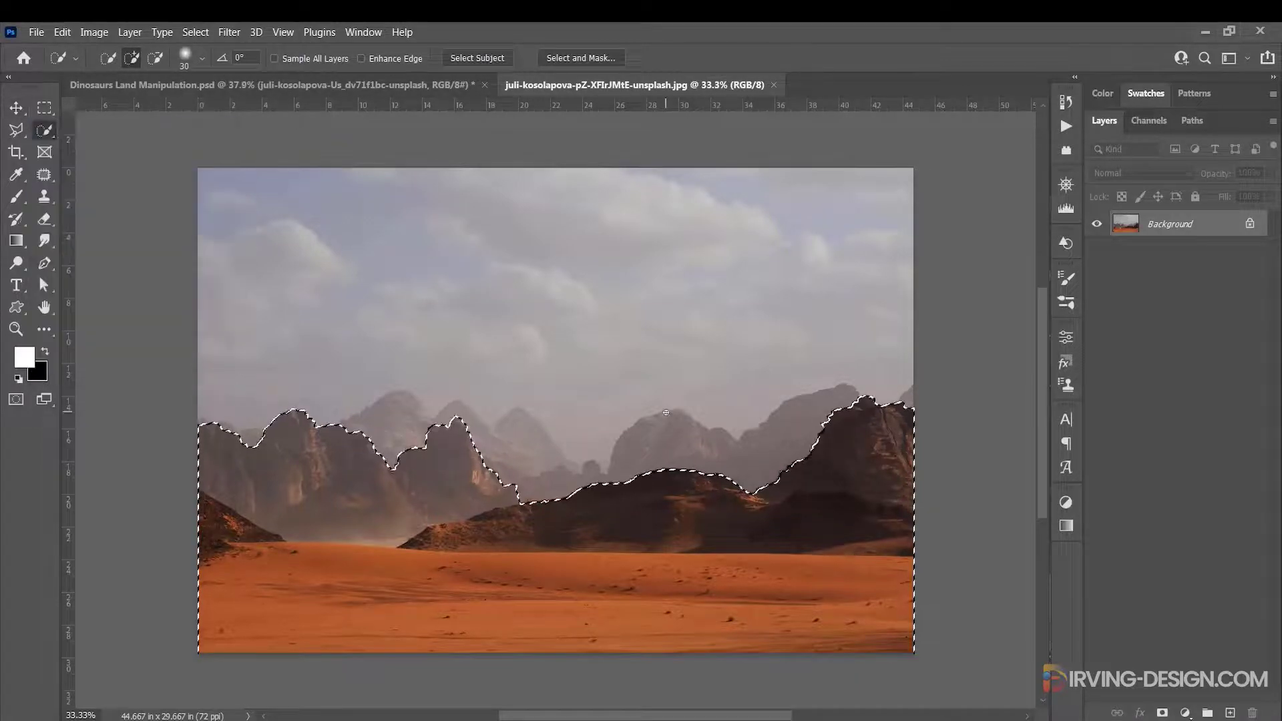
{"action": "key", "text": "ctrl+j"}
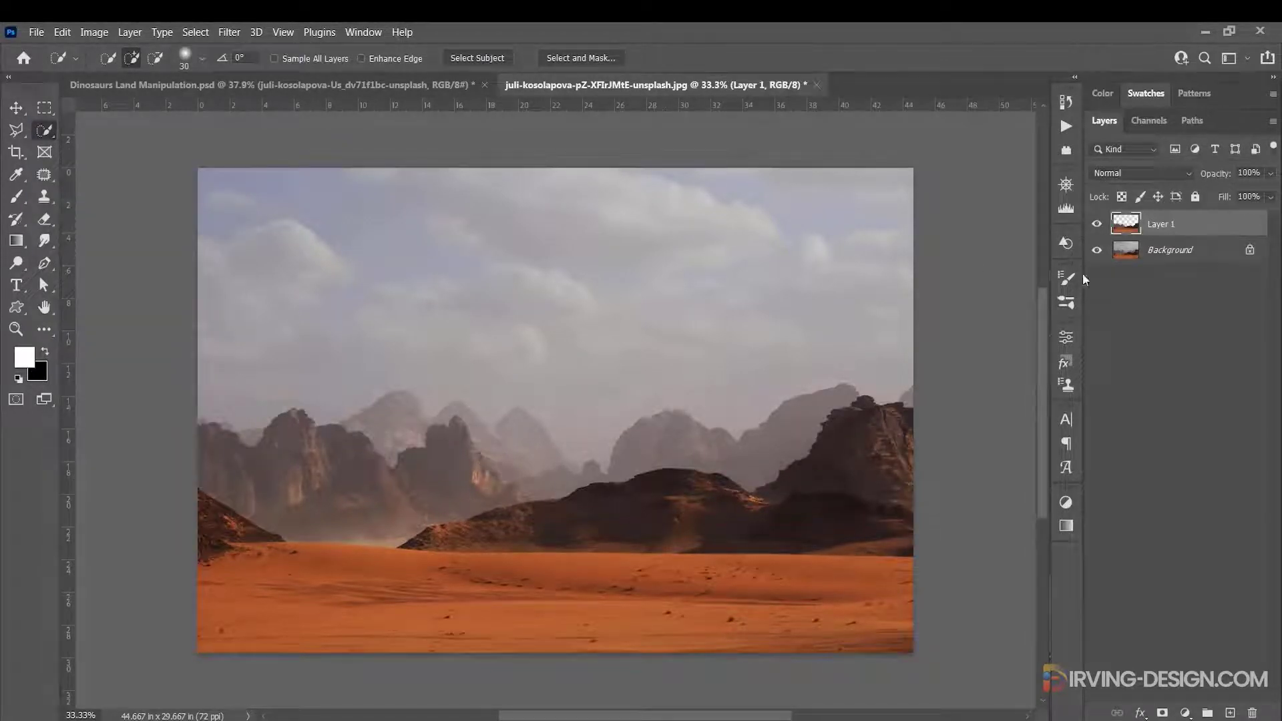
{"action": "left_click", "coordinate": [1097, 251]}
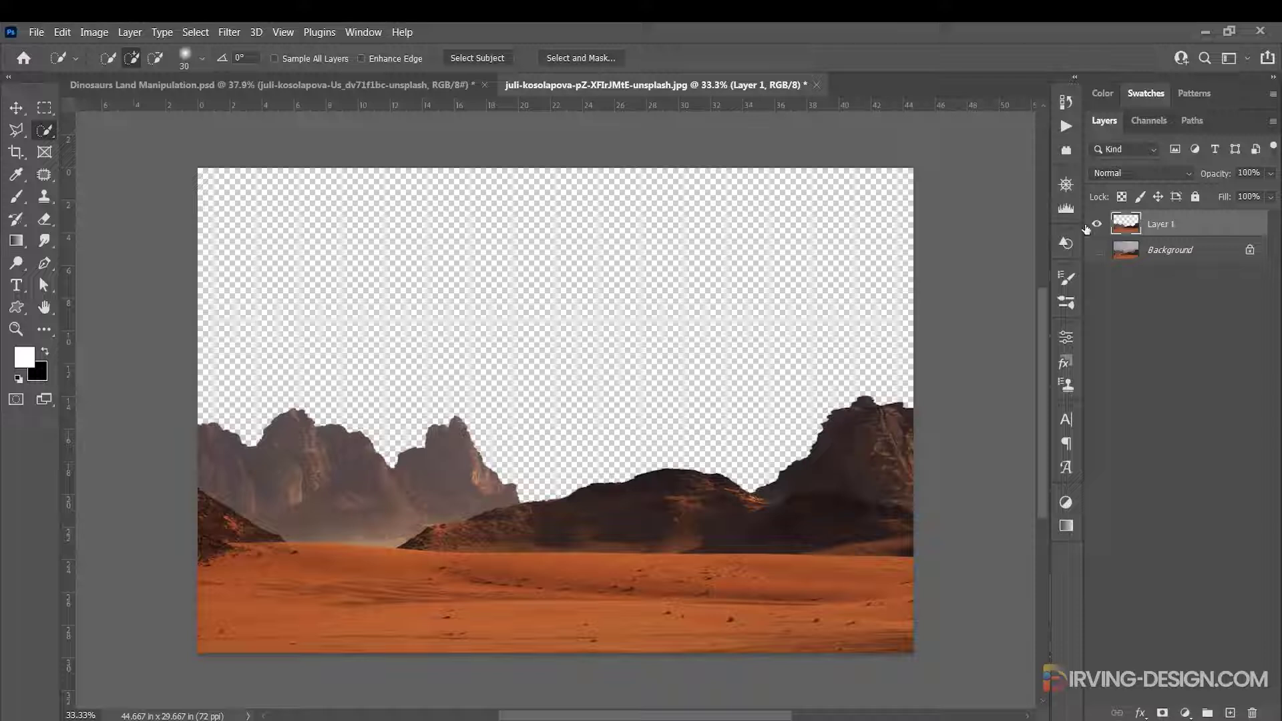
Move the cut-out mountain layer into the Dinosaurs Land Manipulation document and position it over the desert.
{"action": "left_click", "coordinate": [25, 110]}
{"action": "left_click_drag", "start_coordinate": [400, 498], "coordinate": [391, 88]}
{"action": "left_click_drag", "start_coordinate": [491, 386], "coordinate": [506, 391]}
Convert Layer 1 to a smart object and scale the mountains to 51.10%, aligned with the canvas's left side.
{"action": "right_click", "coordinate": [1217, 225]}
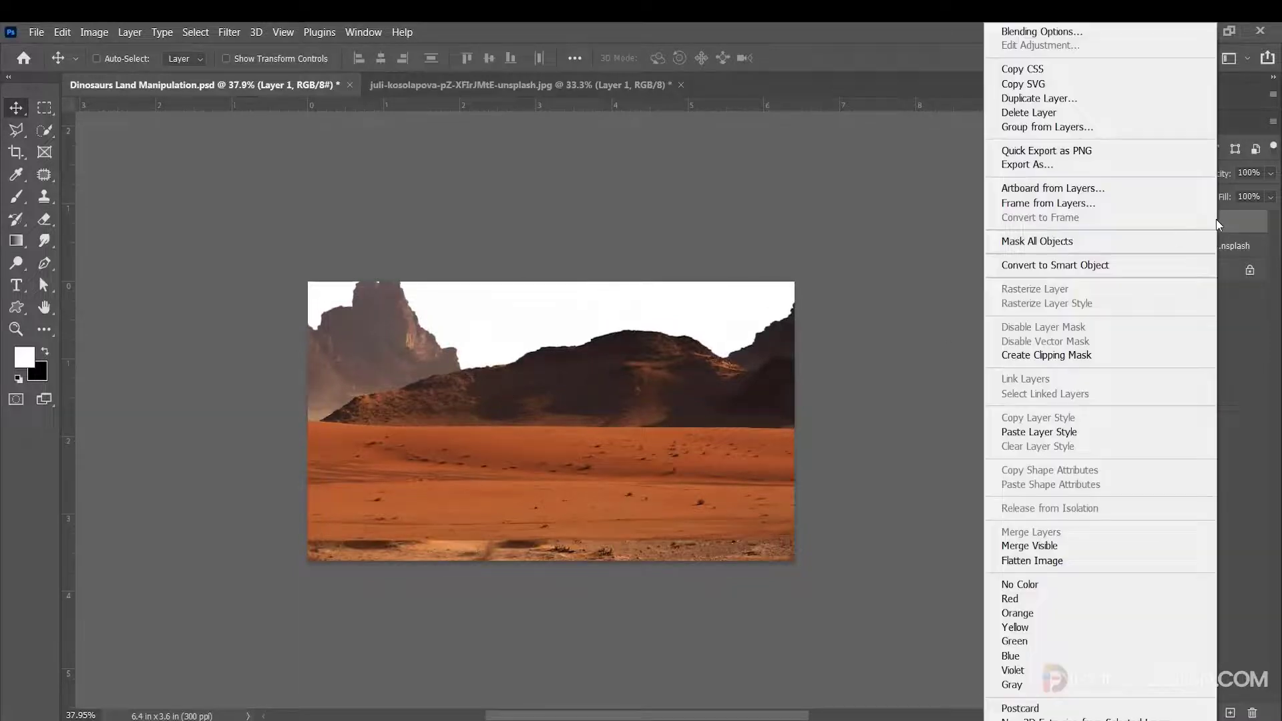
{"action": "left_click", "coordinate": [1083, 265]}
{"action": "key", "text": "ctrl+t"}
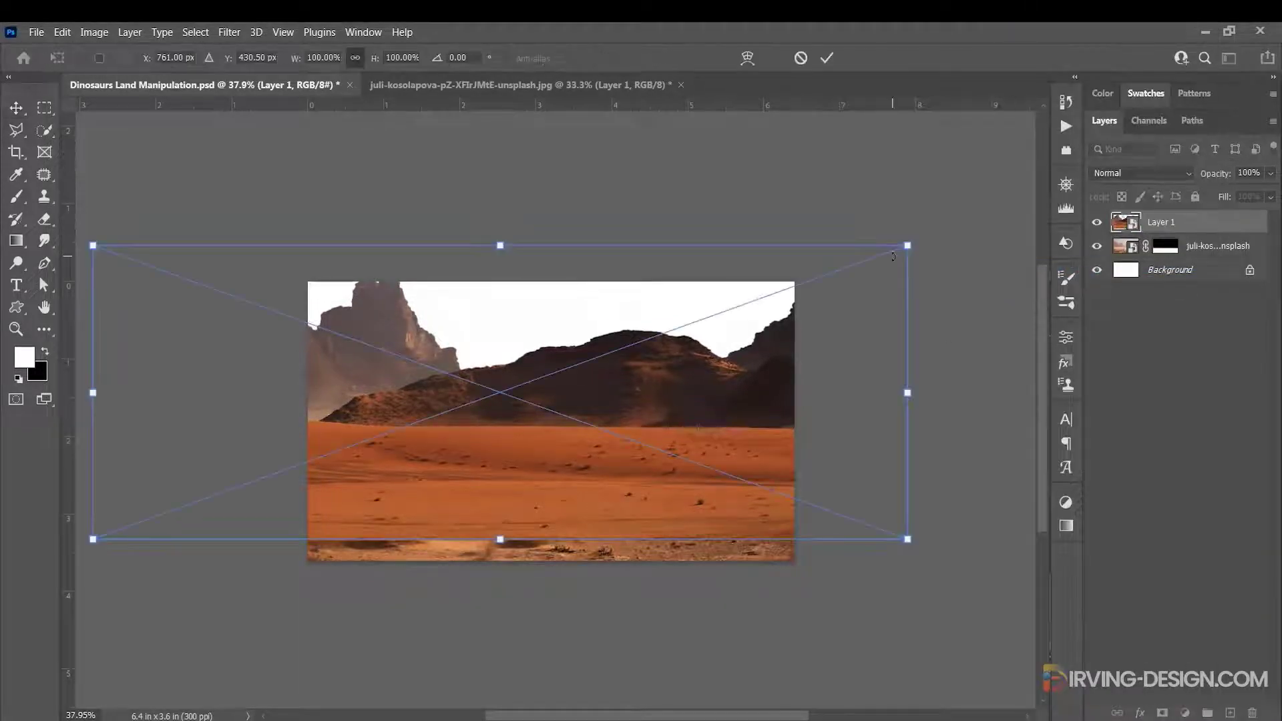
{"action": "left_click_drag", "start_coordinate": [911, 247], "coordinate": [659, 435]}
{"action": "left_click", "coordinate": [827, 58]}
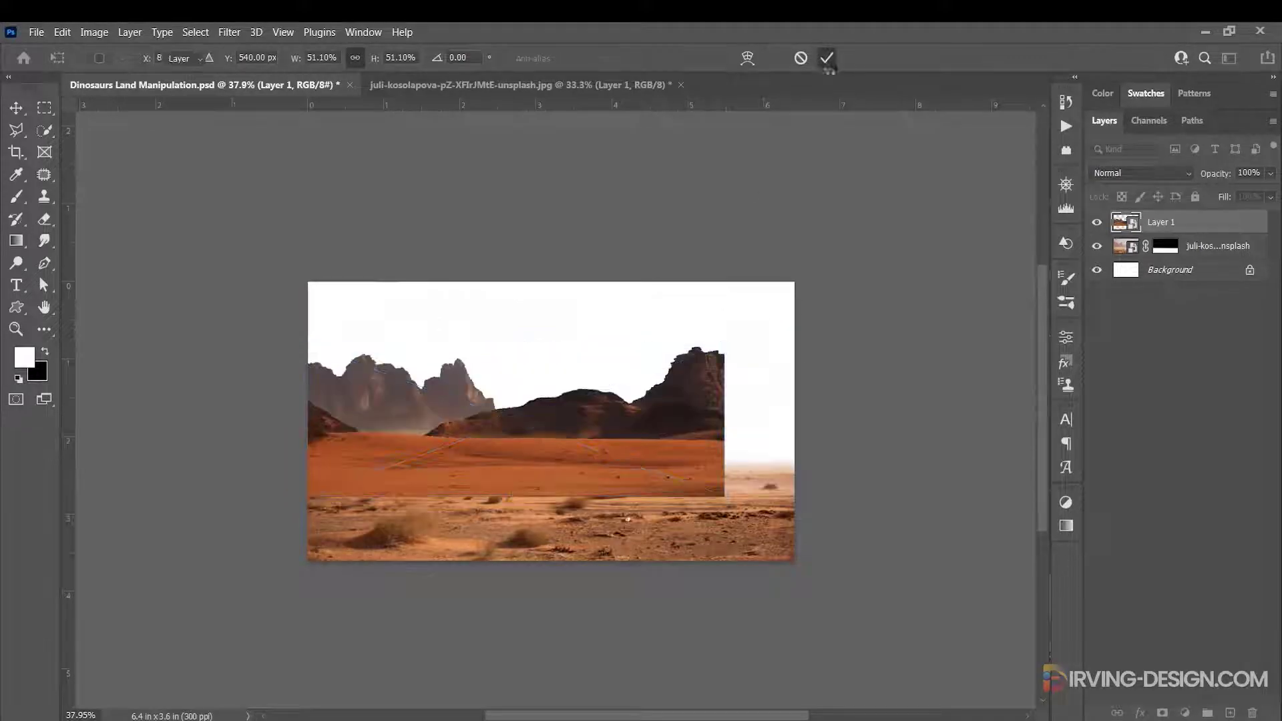
Add a layer mask to Layer 1 and brush away the orange sand below the mountains with black.
{"action": "left_click", "coordinate": [1163, 713]}
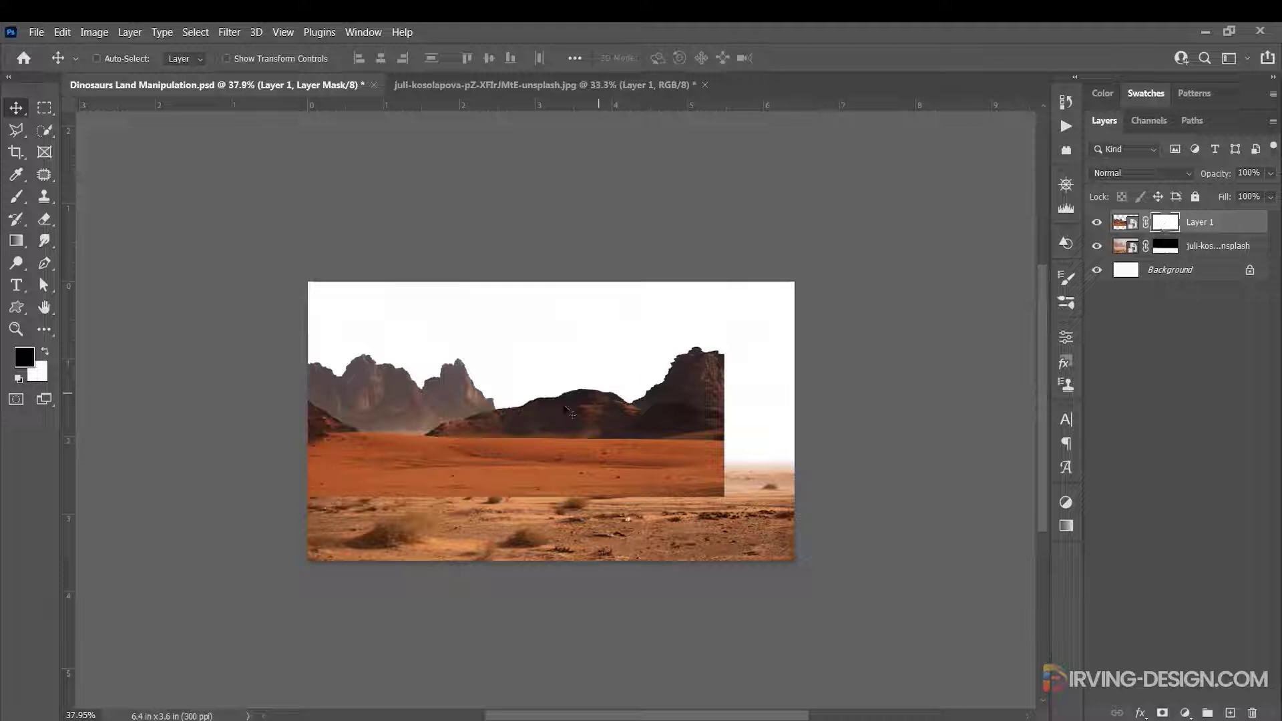
{"action": "left_click", "coordinate": [17, 198]}
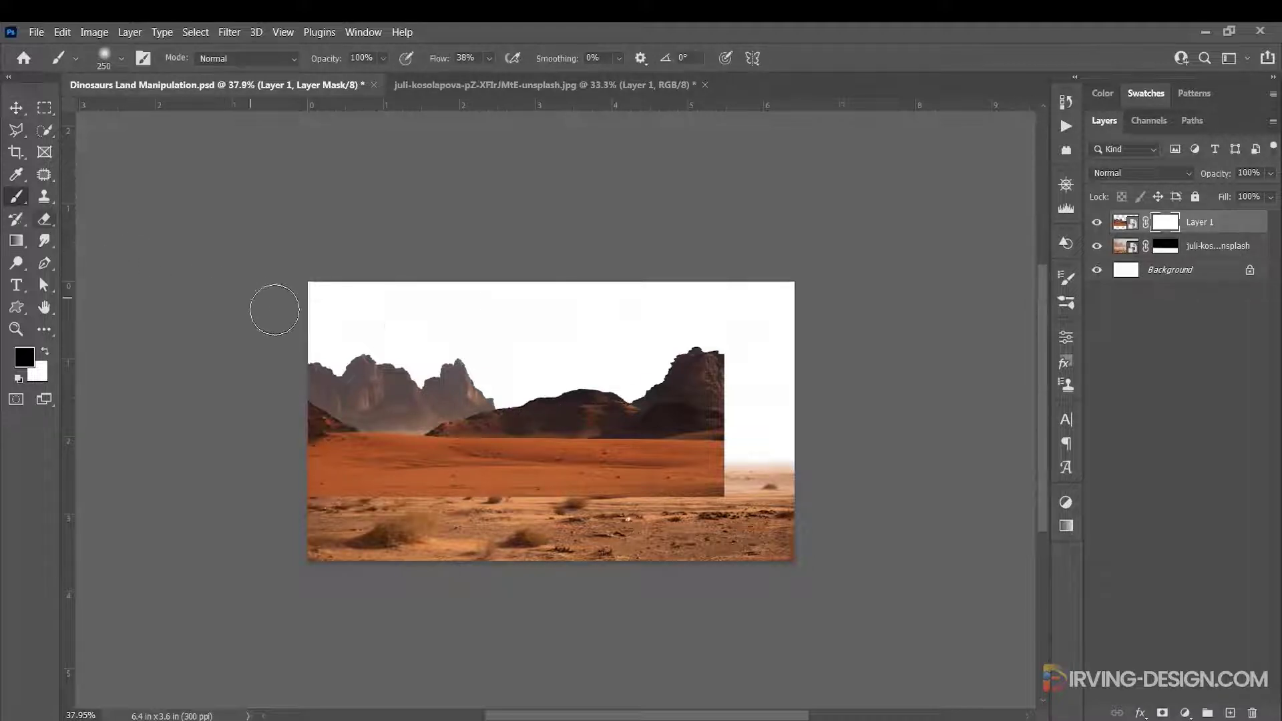
{"action": "mouse_move", "coordinate": [667, 489]}
{"action": "left_mouse_down"}
{"action": "mouse_move", "coordinate": [604, 487]}
{"action": "mouse_move", "coordinate": [715, 485]}
{"action": "mouse_move", "coordinate": [529, 482]}
{"action": "mouse_move", "coordinate": [615, 499]}
{"action": "mouse_move", "coordinate": [317, 490]}
{"action": "mouse_move", "coordinate": [461, 491]}
{"action": "left_mouse_up"}
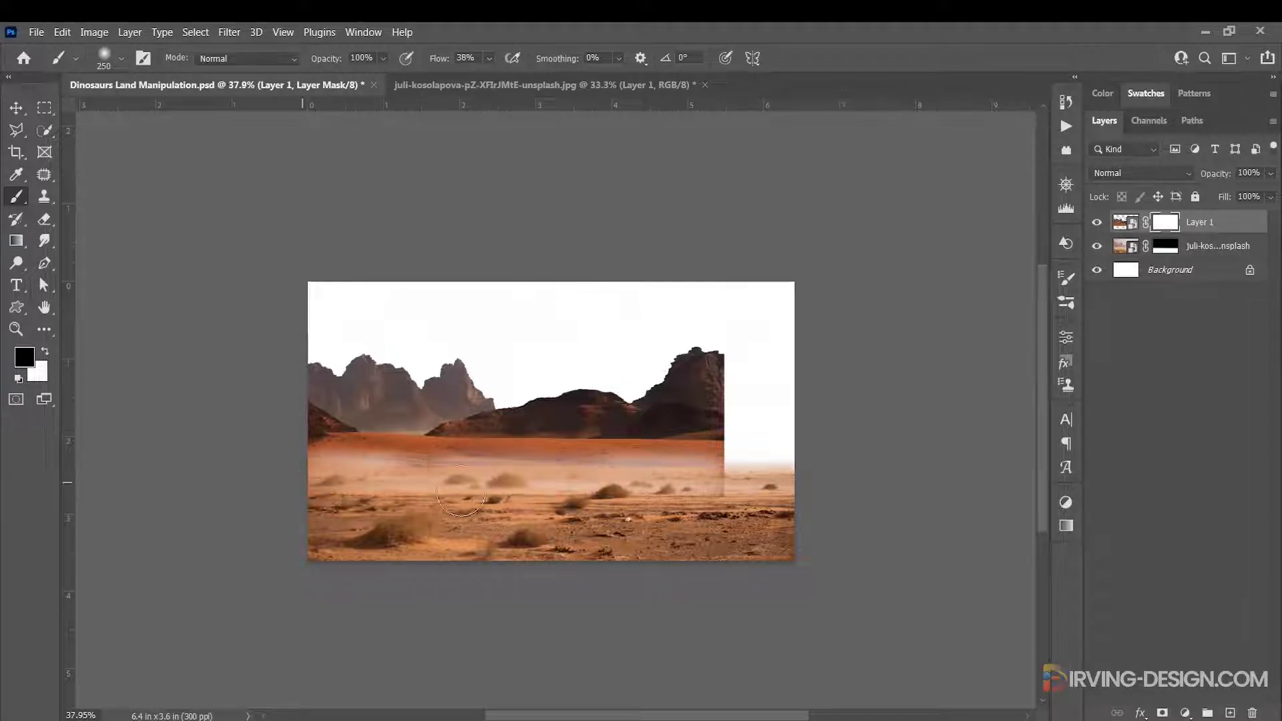
{"action": "mouse_move", "coordinate": [748, 496]}
{"action": "left_mouse_down"}
{"action": "mouse_move", "coordinate": [298, 483]}
{"action": "mouse_move", "coordinate": [419, 477]}
{"action": "mouse_move", "coordinate": [302, 468]}
{"action": "mouse_move", "coordinate": [340, 468]}
{"action": "mouse_move", "coordinate": [561, 489]}
{"action": "mouse_move", "coordinate": [728, 486]}
{"action": "mouse_move", "coordinate": [708, 461]}
{"action": "left_mouse_up"}
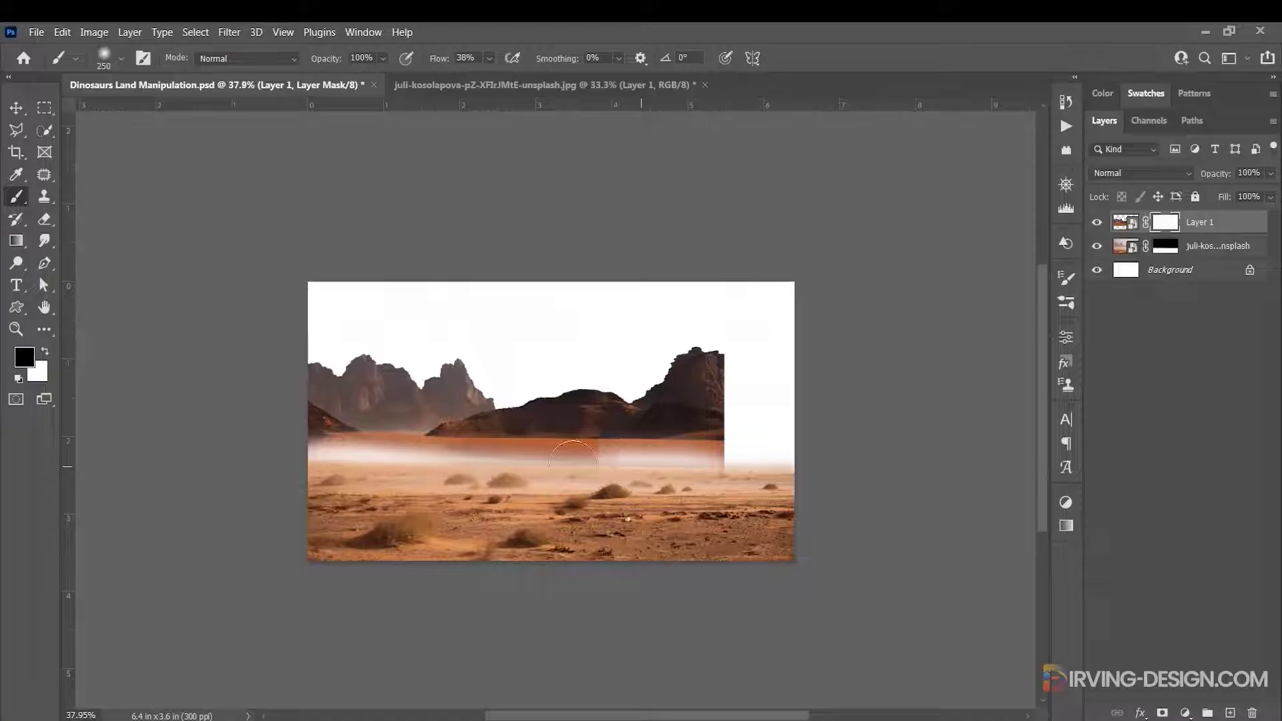
{"action": "mouse_move", "coordinate": [621, 454]}
{"action": "left_mouse_down"}
{"action": "mouse_move", "coordinate": [300, 466]}
{"action": "mouse_move", "coordinate": [728, 454]}
{"action": "left_mouse_up"}
{"action": "left_click_drag", "start_coordinate": [653, 423], "coordinate": [638, 423]}
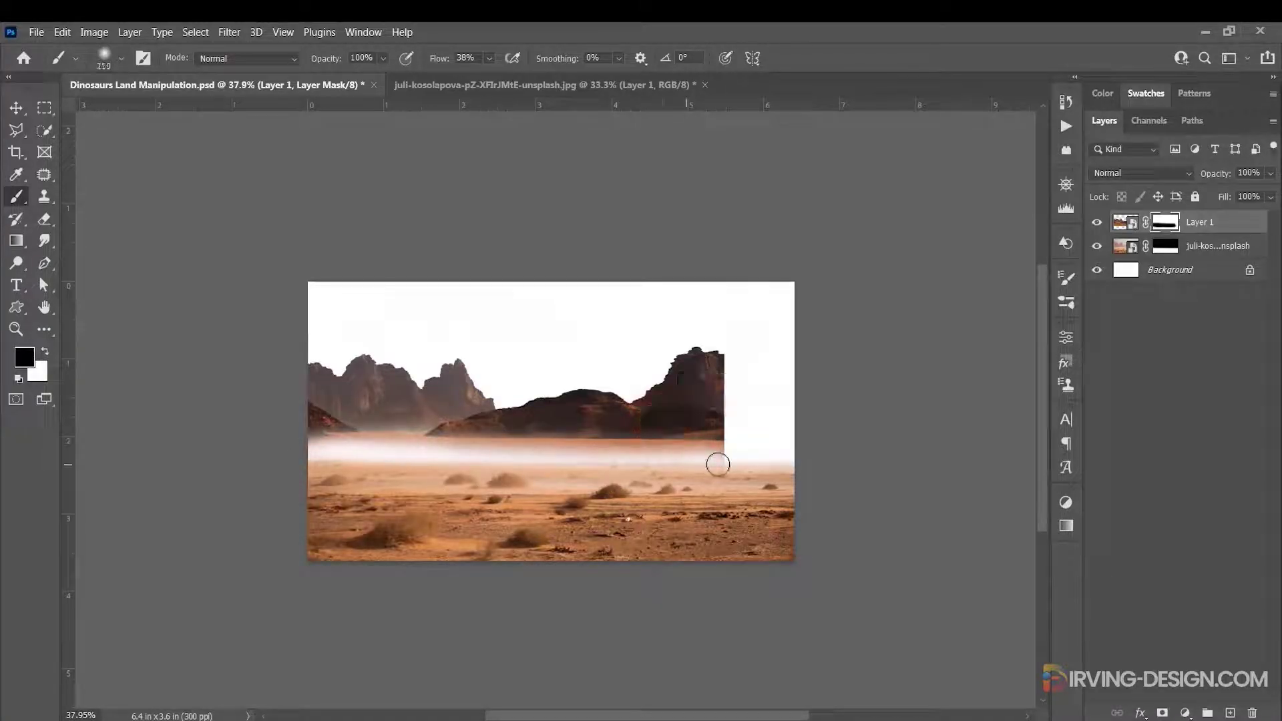
{"action": "mouse_move", "coordinate": [718, 463]}
{"action": "left_mouse_down"}
{"action": "mouse_move", "coordinate": [541, 460]}
{"action": "mouse_move", "coordinate": [306, 463]}
{"action": "mouse_move", "coordinate": [358, 448]}
{"action": "left_mouse_up"}
Mask out the remaining sand beneath the mountains with a harder 119 px brush and move the layer down toward the desert horizon.
{"action": "right_click", "coordinate": [358, 448]}
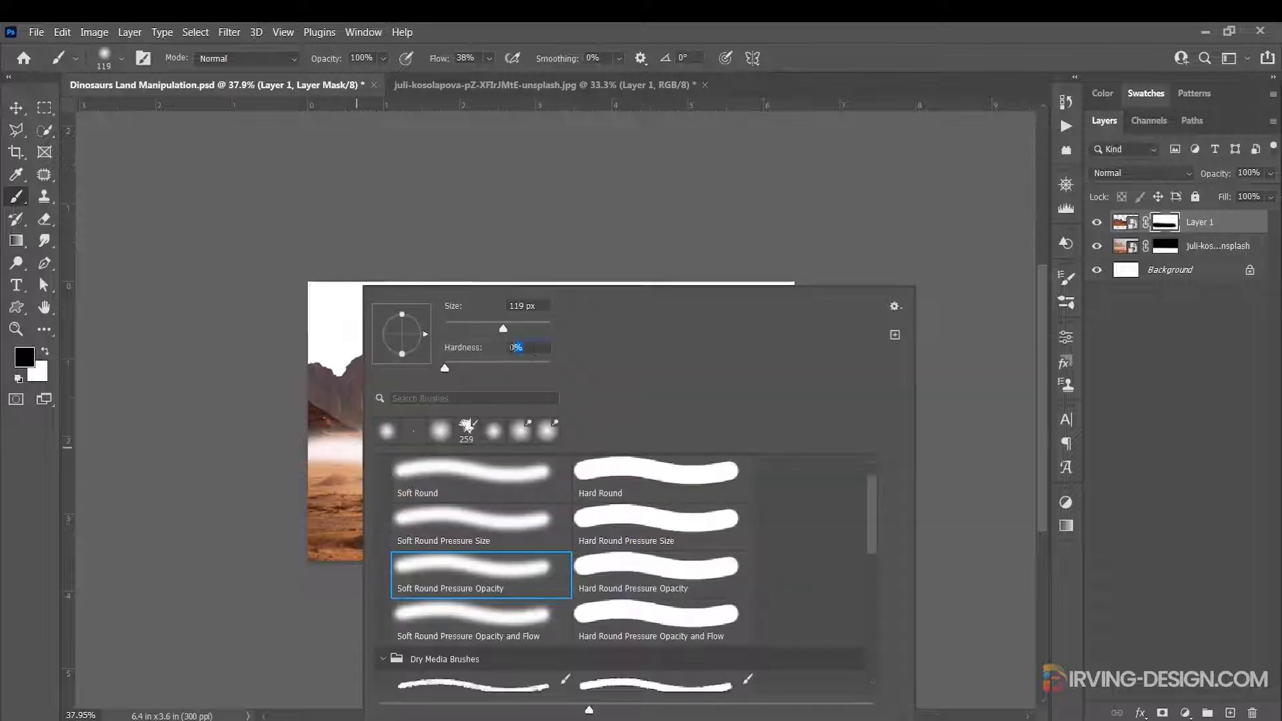
{"action": "left_click", "coordinate": [498, 366]}
{"action": "key", "text": "Return"}
{"action": "left_click_drag", "start_coordinate": [746, 463], "coordinate": [414, 455]}
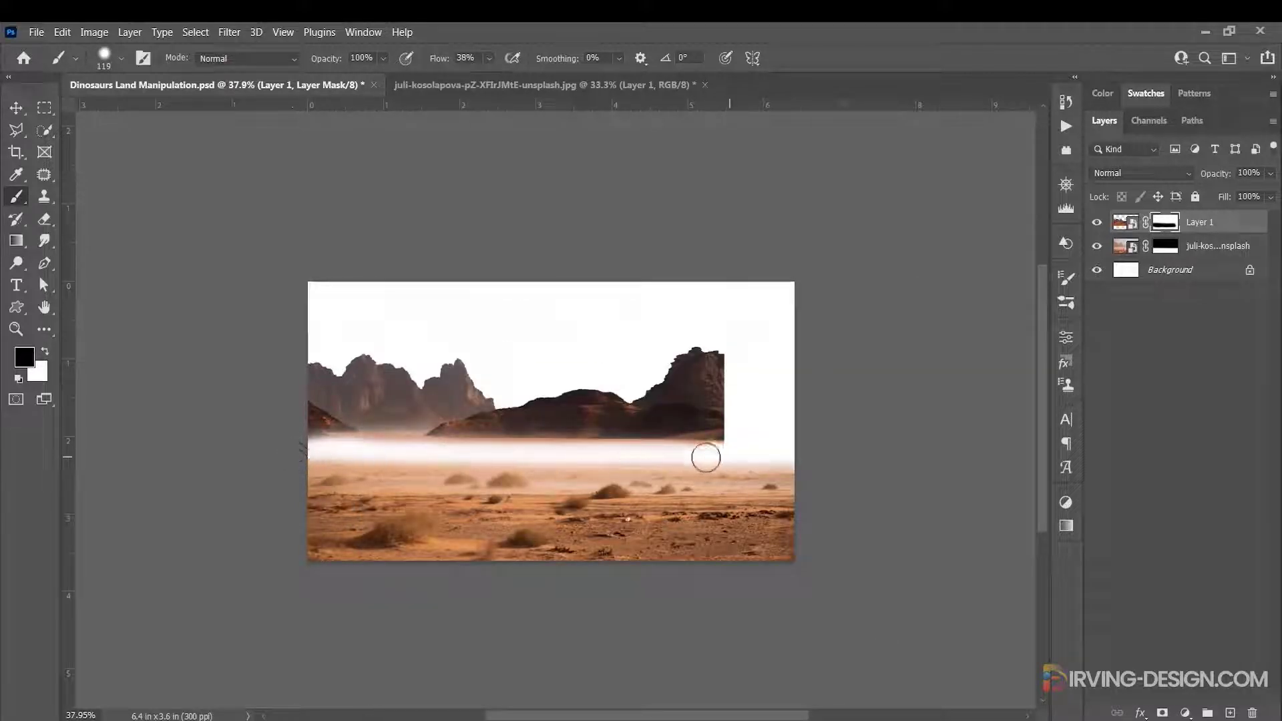
{"action": "left_click", "coordinate": [16, 108]}
{"action": "left_click_drag", "start_coordinate": [513, 354], "coordinate": [515, 386]}
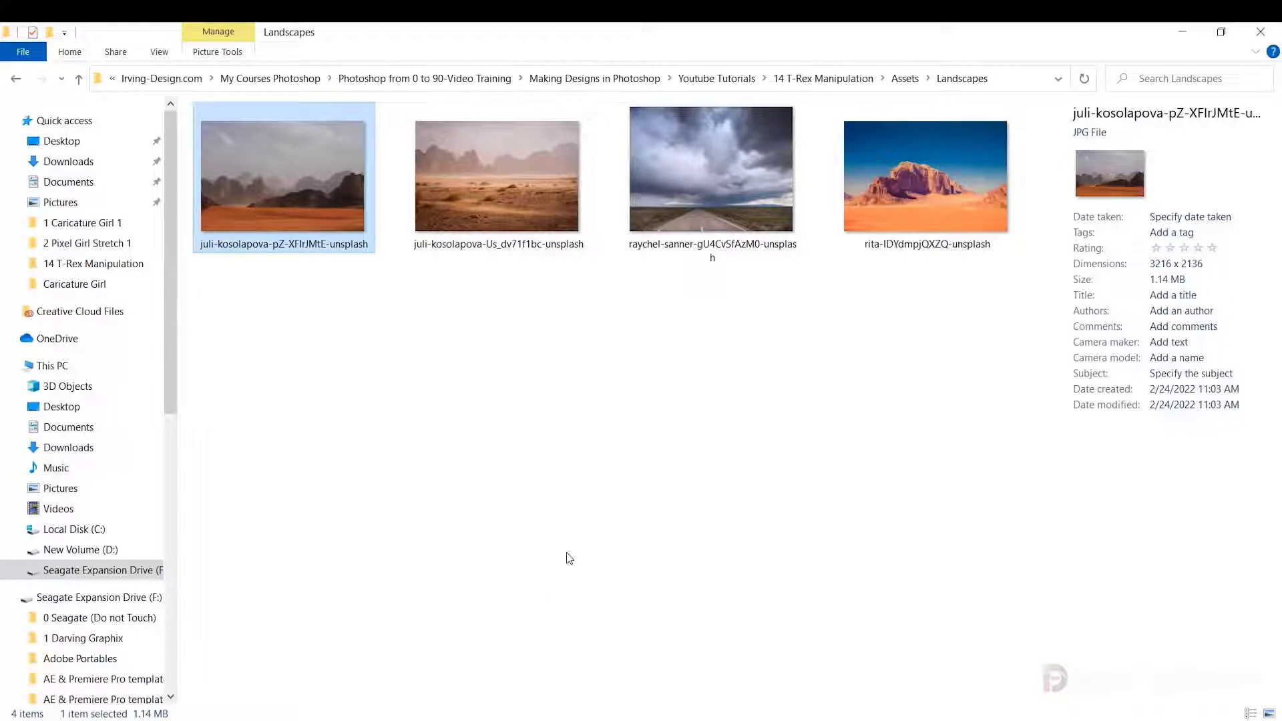
Open the landscape photo of the orange rock mountain under a blue sky as its own document in Photoshop.
{"action": "left_click", "coordinate": [569, 558]}
{"action": "left_click_drag", "start_coordinate": [903, 181], "coordinate": [892, 45]}
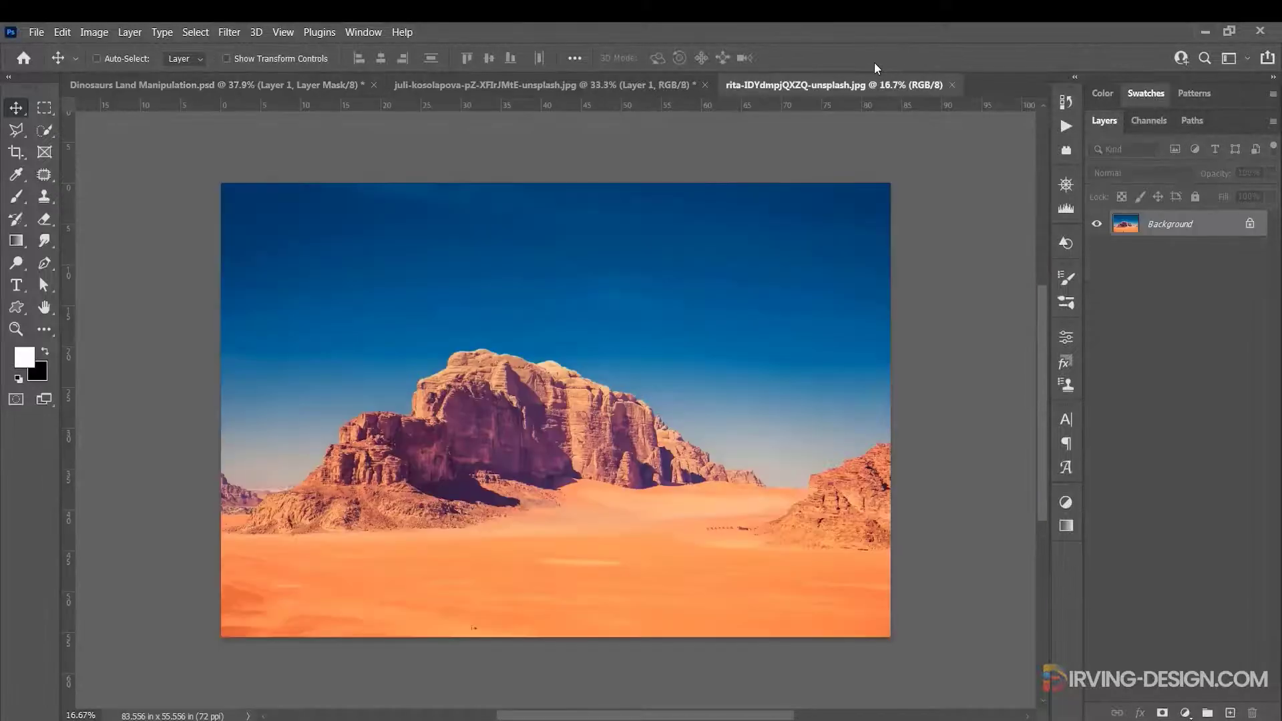
Select the rock mountains and sand without the blue sky using Quick Selection, and copy them to a new layer.
{"action": "left_click", "coordinate": [44, 130]}
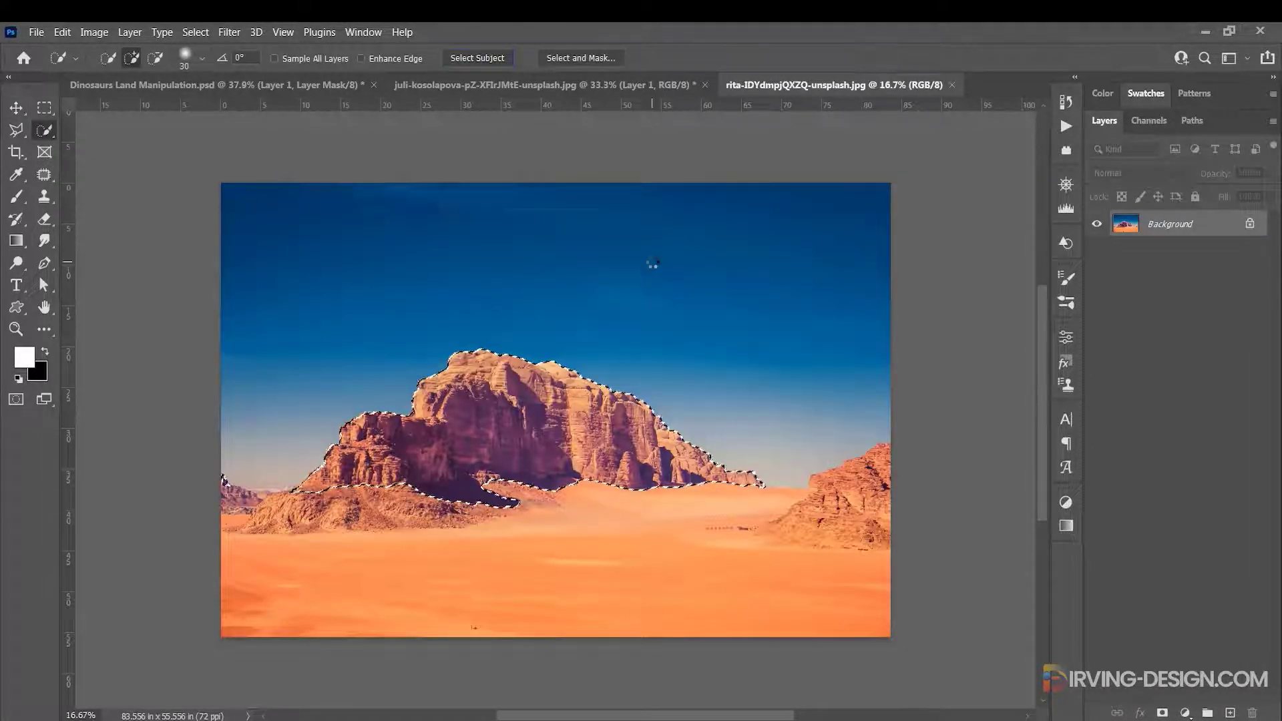
{"action": "key", "text": "bracketright"}
{"action": "key", "text": "bracketright"}
{"action": "key", "text": "bracketright"}
{"action": "key", "text": "bracketright"}
{"action": "key", "text": "bracketright"}
{"action": "mouse_move", "coordinate": [553, 511]}
{"action": "left_mouse_down"}
{"action": "mouse_move", "coordinate": [558, 524]}
{"action": "mouse_move", "coordinate": [536, 530]}
{"action": "left_mouse_up"}
{"action": "key", "text": "ctrl+j"}
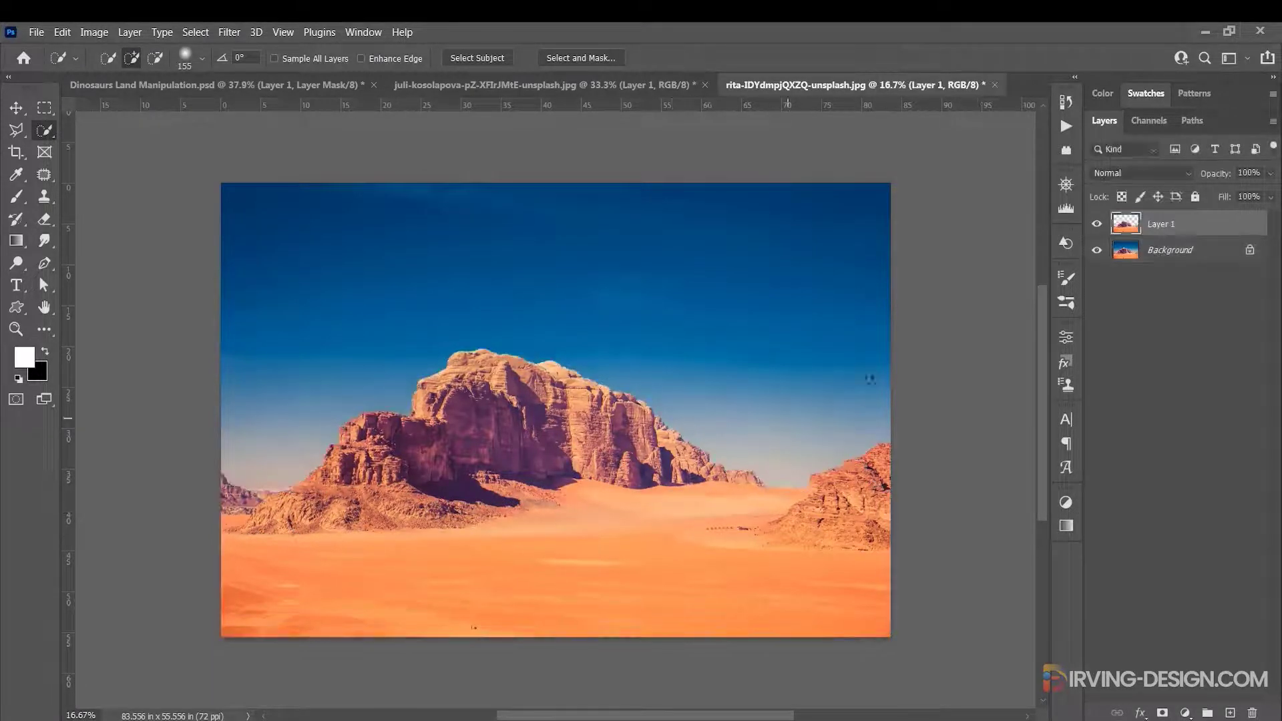
Move the cut-out rock mountain layer into the Dinosaurs Land Manipulation document and convert it to a smart object.
{"action": "left_click", "coordinate": [1097, 248]}
{"action": "key", "text": "v"}
{"action": "left_click_drag", "start_coordinate": [542, 484], "coordinate": [646, 428]}
{"action": "right_click", "coordinate": [1198, 223]}
{"action": "left_click", "coordinate": [1122, 269]}
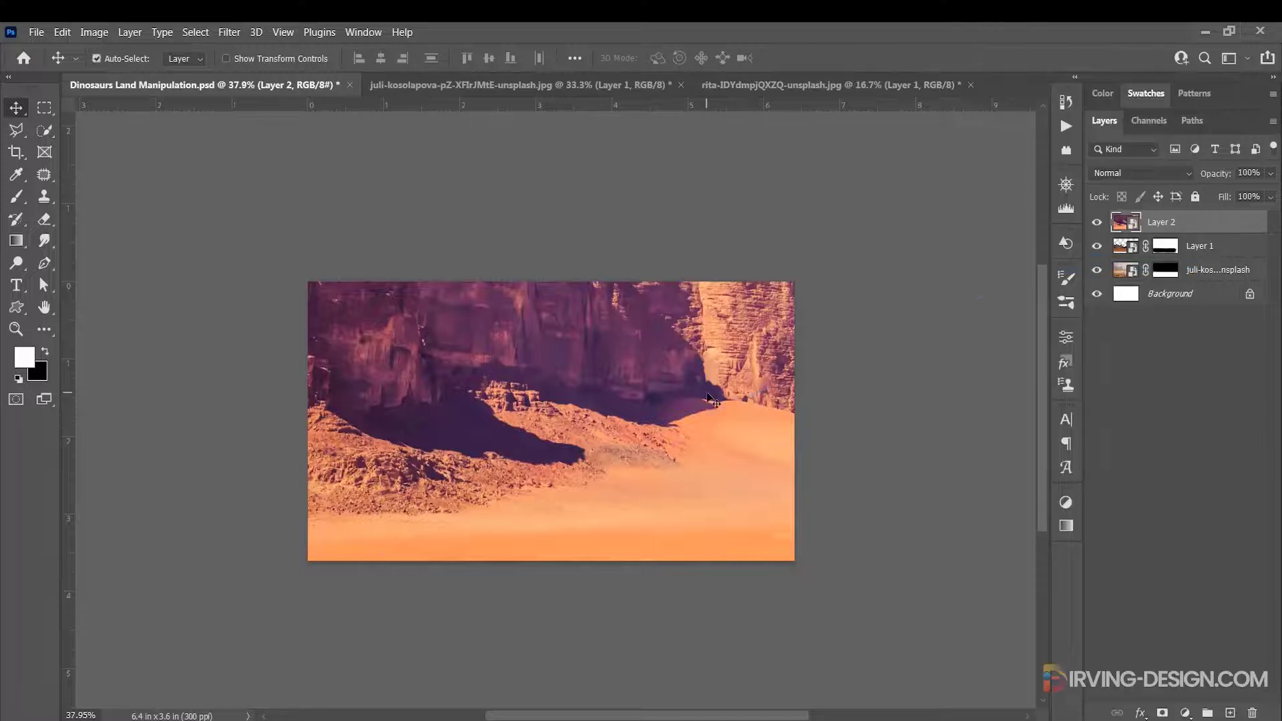
Scale Layer 2 to 19.29% and position its rock mountain over the desert horizon at the canvas's right side.
{"action": "key", "text": "ctrl+t"}
{"action": "key", "text": "ctrl+0"}
{"action": "left_click_drag", "start_coordinate": [1022, 243], "coordinate": [686, 359]}
{"action": "left_click_drag", "start_coordinate": [638, 422], "coordinate": [656, 414]}
{"action": "key", "text": "ctrl+0"}
{"action": "left_click_drag", "start_coordinate": [751, 464], "coordinate": [878, 523]}
{"action": "left_click_drag", "start_coordinate": [822, 478], "coordinate": [808, 439]}
{"action": "left_click_drag", "start_coordinate": [882, 391], "coordinate": [866, 413]}
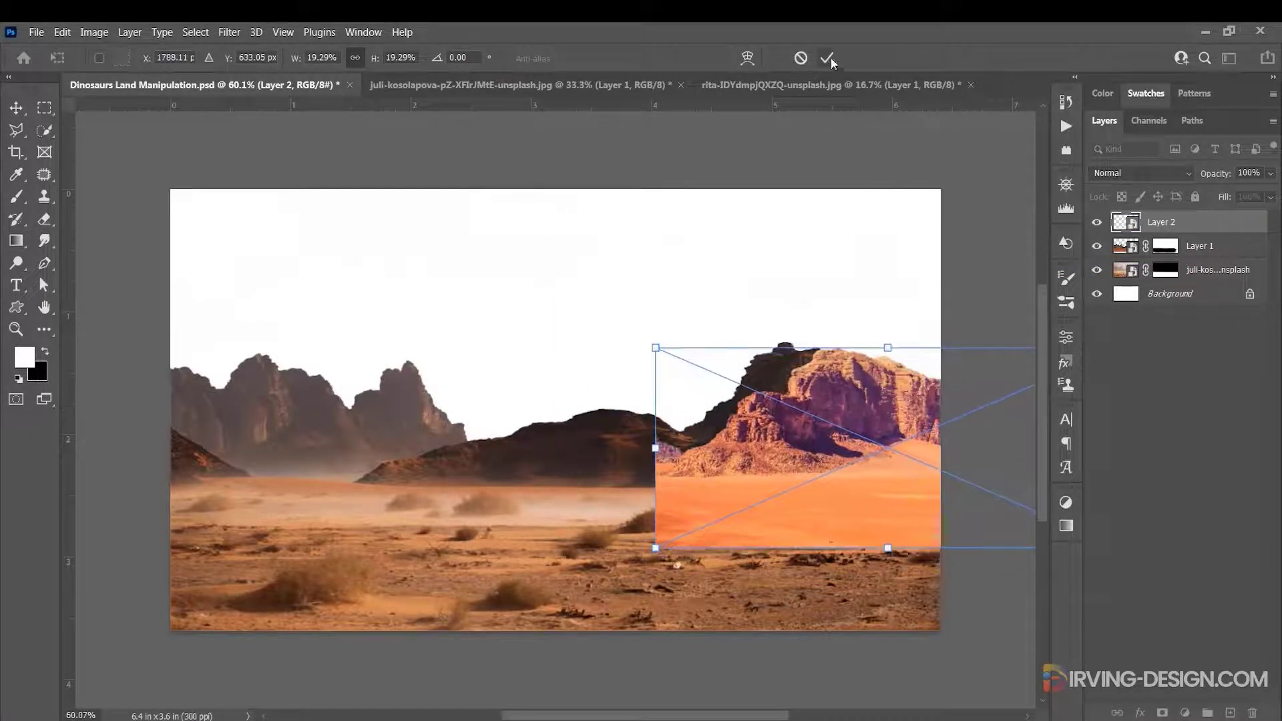
{"action": "left_click", "coordinate": [827, 57]}
Add a layer mask to Layer 2 and brush away the orange sand below the rock mountain with black.
{"action": "left_click", "coordinate": [1162, 713]}
{"action": "left_click", "coordinate": [18, 198]}
{"action": "left_click_drag", "start_coordinate": [921, 527], "coordinate": [635, 521]}
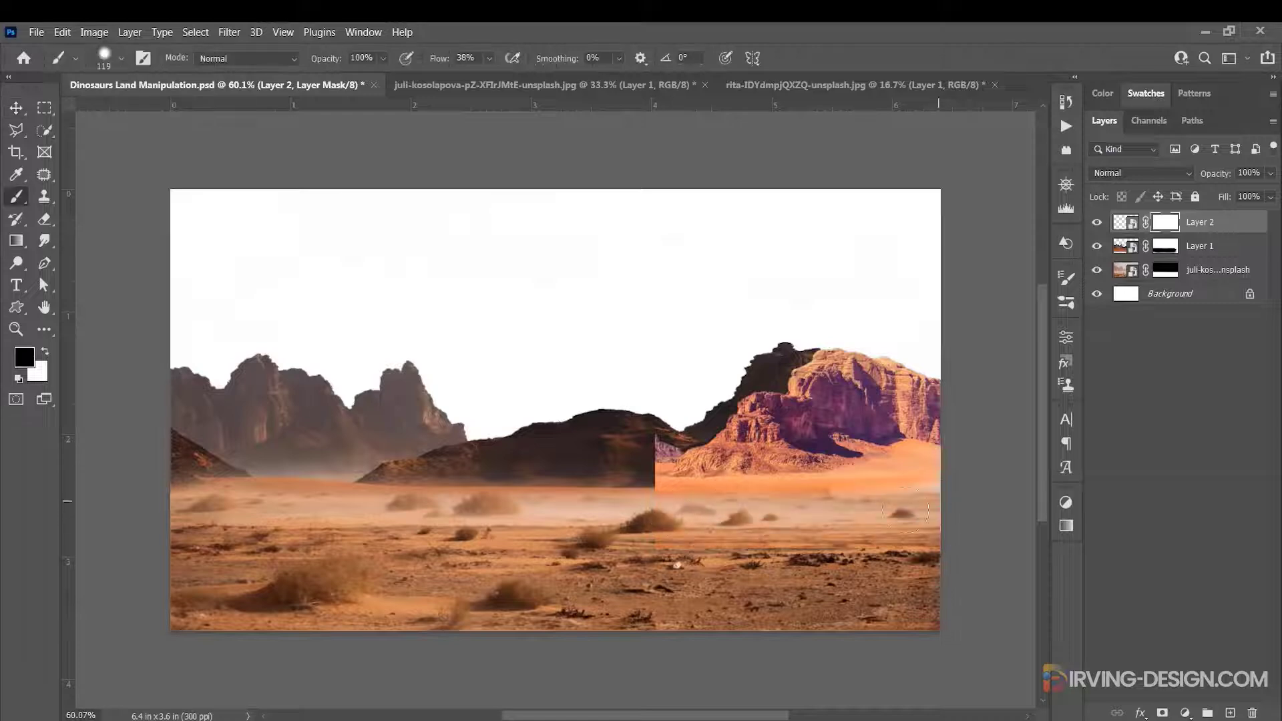
{"action": "left_click_drag", "start_coordinate": [906, 511], "coordinate": [795, 509]}
Set the brush to 40 and mask out the remaining sand around the base and left edge of Layer 2's rocks.
{"action": "scroll", "coordinate": [667, 455], "scroll_direction": "up", "scroll_amount": 8}
{"action": "right_click", "coordinate": [671, 414]}
{"action": "type", "text": "40"}
{"action": "key", "text": "Return"}
{"action": "mouse_move", "coordinate": [671, 414]}
{"action": "left_mouse_down"}
{"action": "mouse_move", "coordinate": [605, 480]}
{"action": "mouse_move", "coordinate": [669, 467]}
{"action": "mouse_move", "coordinate": [634, 495]}
{"action": "mouse_move", "coordinate": [634, 573]}
{"action": "mouse_move", "coordinate": [625, 568]}
{"action": "mouse_move", "coordinate": [735, 556]}
{"action": "left_mouse_up"}
{"action": "scroll", "coordinate": [742, 521], "scroll_direction": "down", "scroll_amount": 6}
{"action": "left_click_drag", "start_coordinate": [867, 467], "coordinate": [718, 462]}
Reposition Layer 2 and enlarge the rock mountain to 114.62% at the canvas's right edge.
{"action": "key", "text": "v"}
{"action": "left_click_drag", "start_coordinate": [717, 436], "coordinate": [721, 439]}
{"action": "key", "text": "ctrl+t"}
{"action": "left_click_drag", "start_coordinate": [569, 360], "coordinate": [525, 306]}
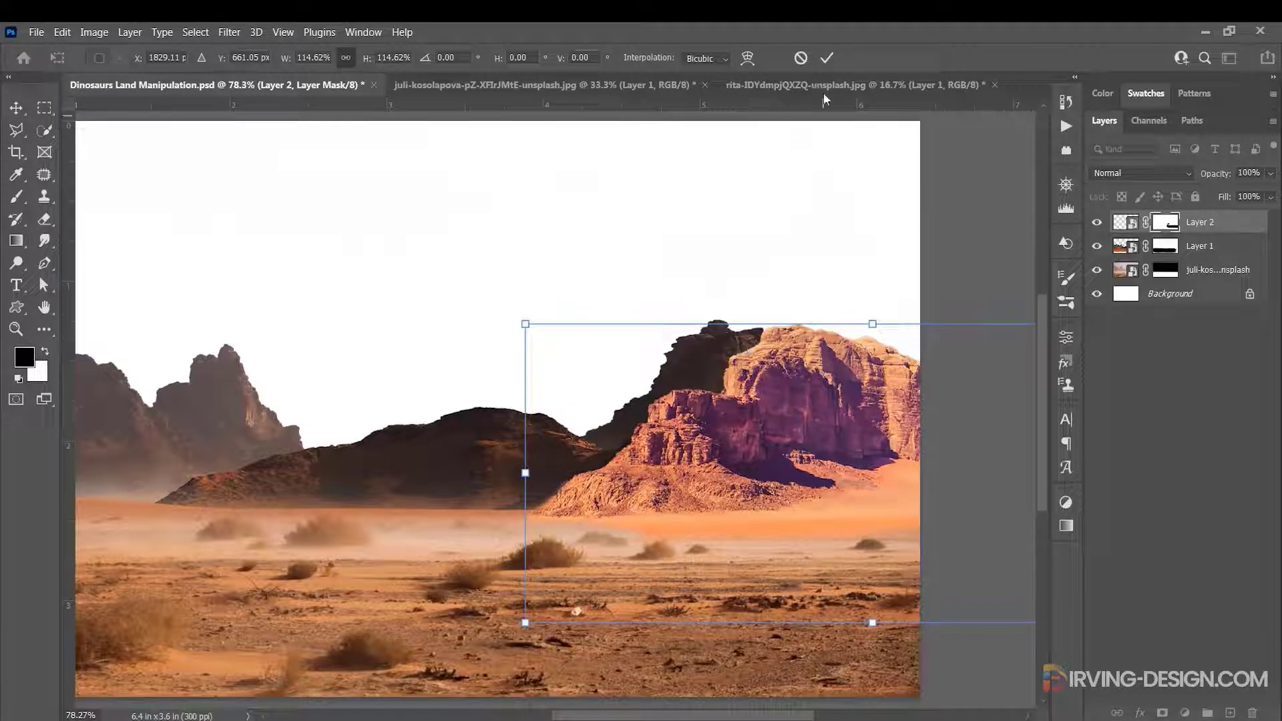
{"action": "key", "text": "Return"}
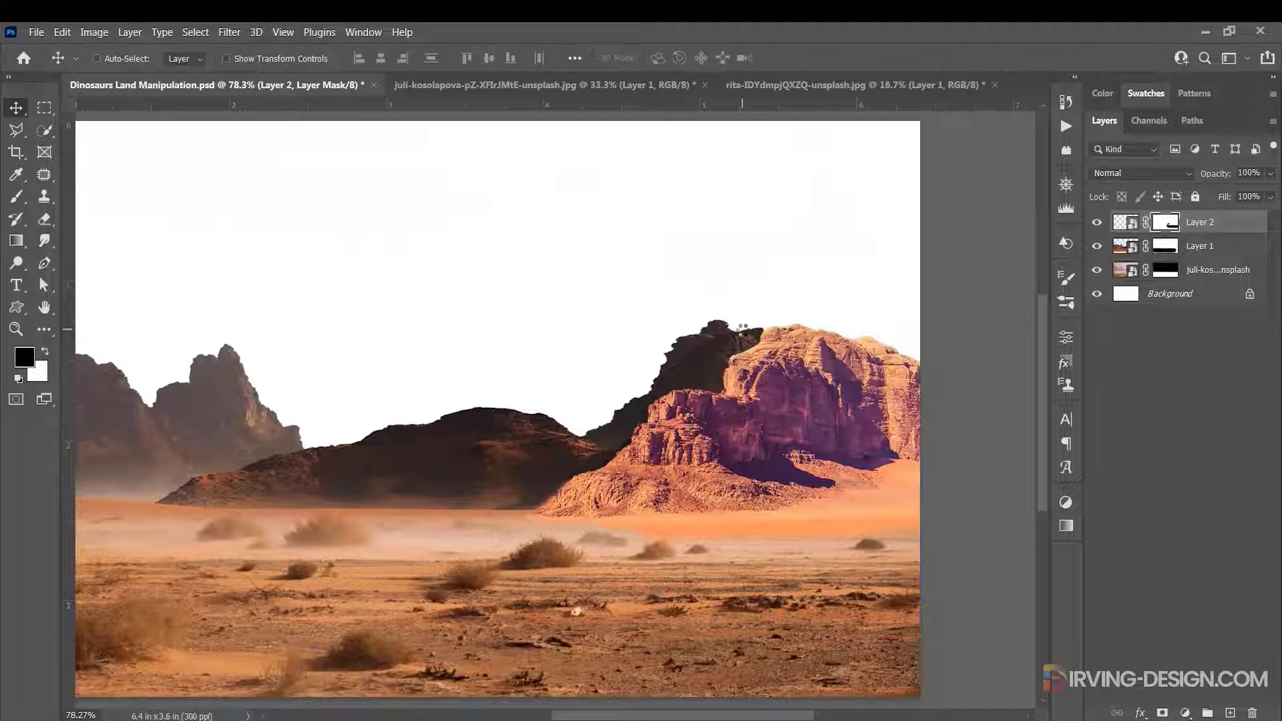
Place the stormy sky photo in the document, enlarge it to the canvas width and shift it upward.
{"action": "key", "text": "ctrl+0"}
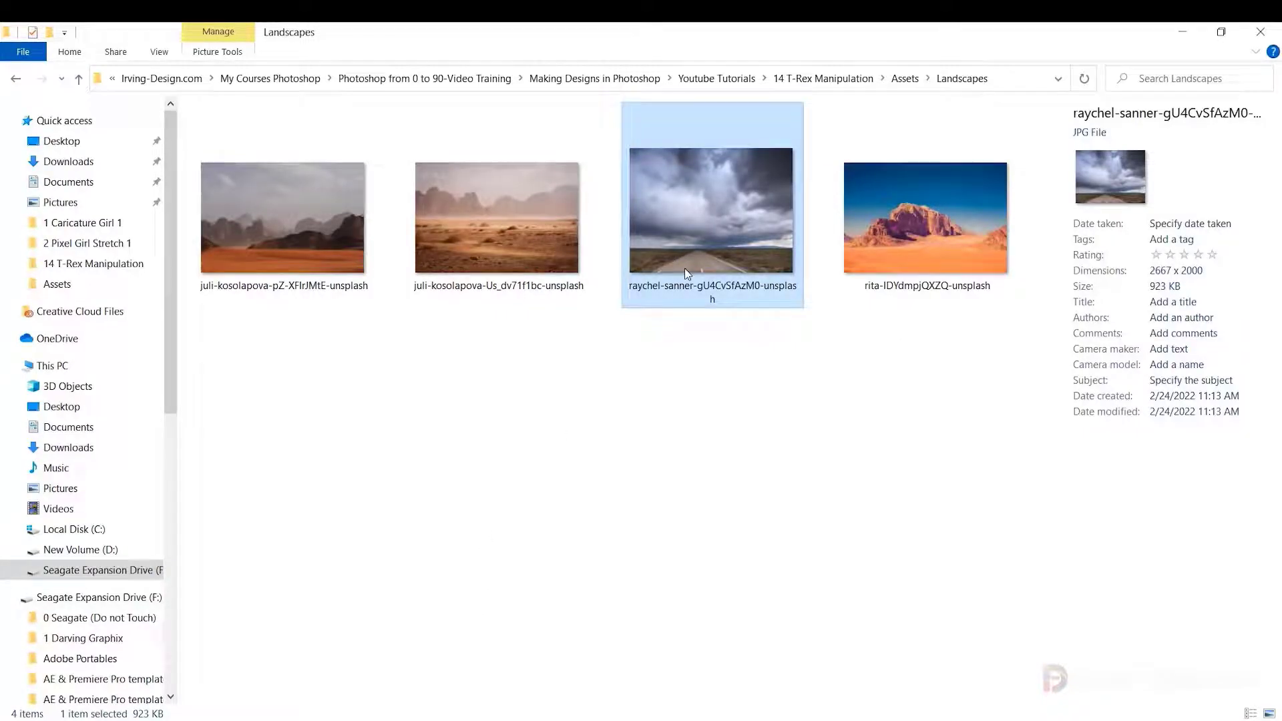
{"action": "left_click_drag", "start_coordinate": [686, 273], "coordinate": [530, 352]}
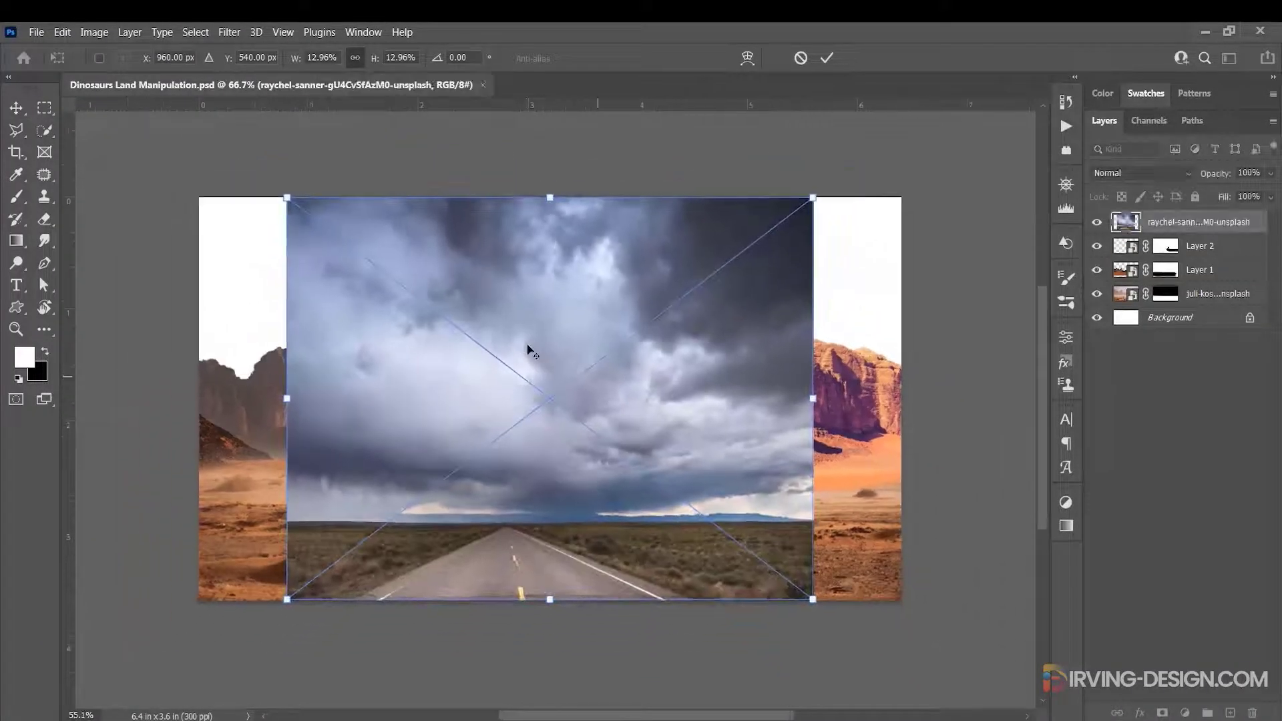
{"action": "scroll", "coordinate": [528, 346], "scroll_direction": "down", "scroll_amount": 1}
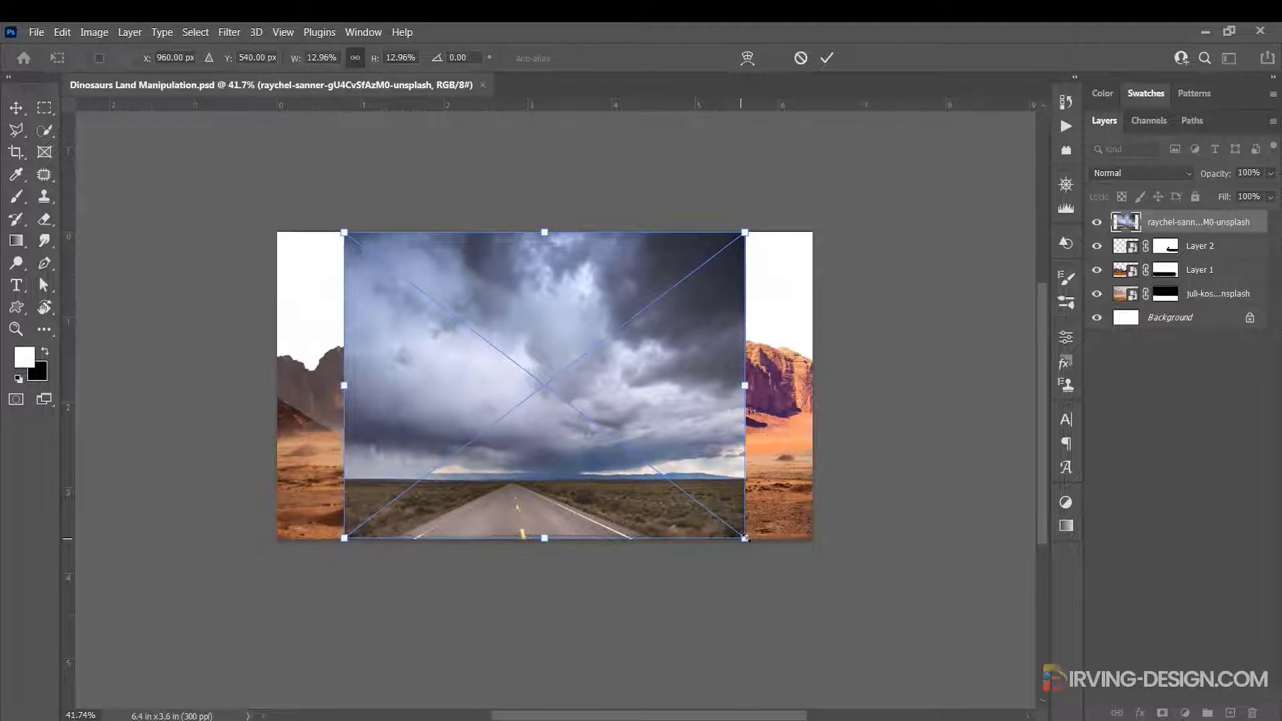
{"action": "left_click_drag", "start_coordinate": [745, 539], "coordinate": [839, 610]}
{"action": "left_click_drag", "start_coordinate": [691, 439], "coordinate": [694, 364]}
{"action": "left_click", "coordinate": [827, 59]}
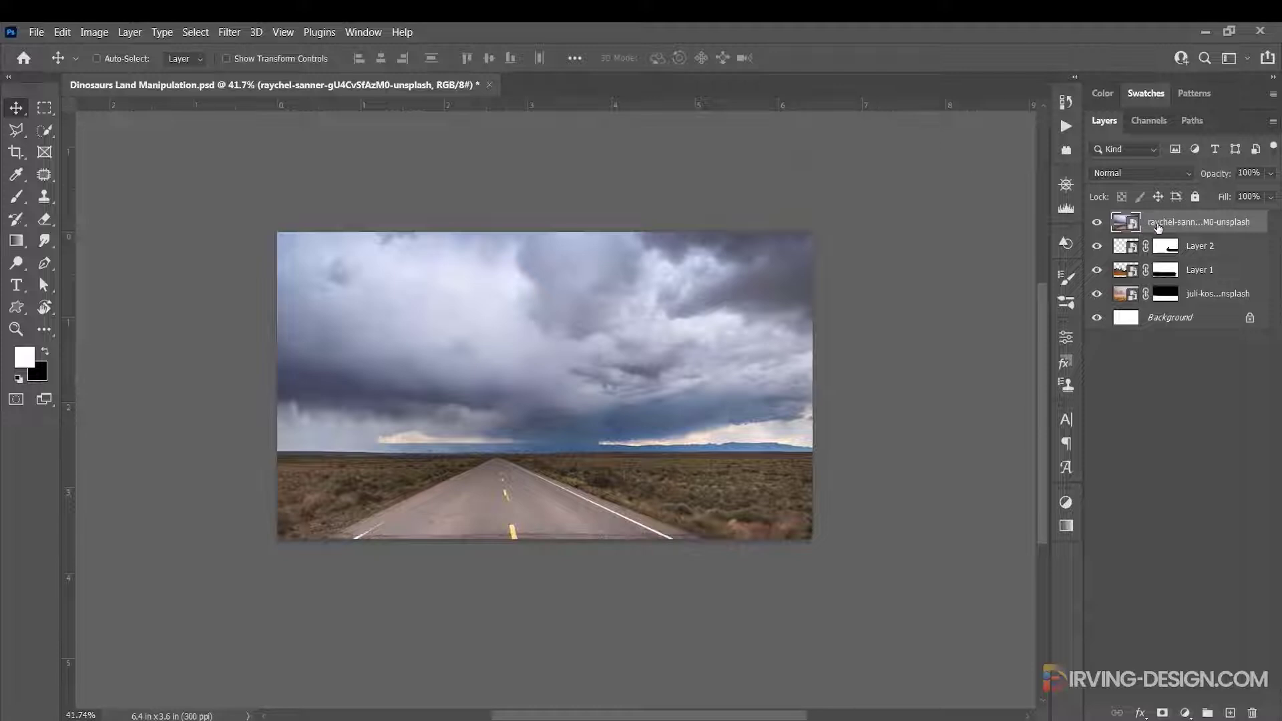
Move the stormy sky layer below the desert layer and put it in a group named Sky.
{"action": "left_click_drag", "start_coordinate": [1158, 227], "coordinate": [1168, 298]}
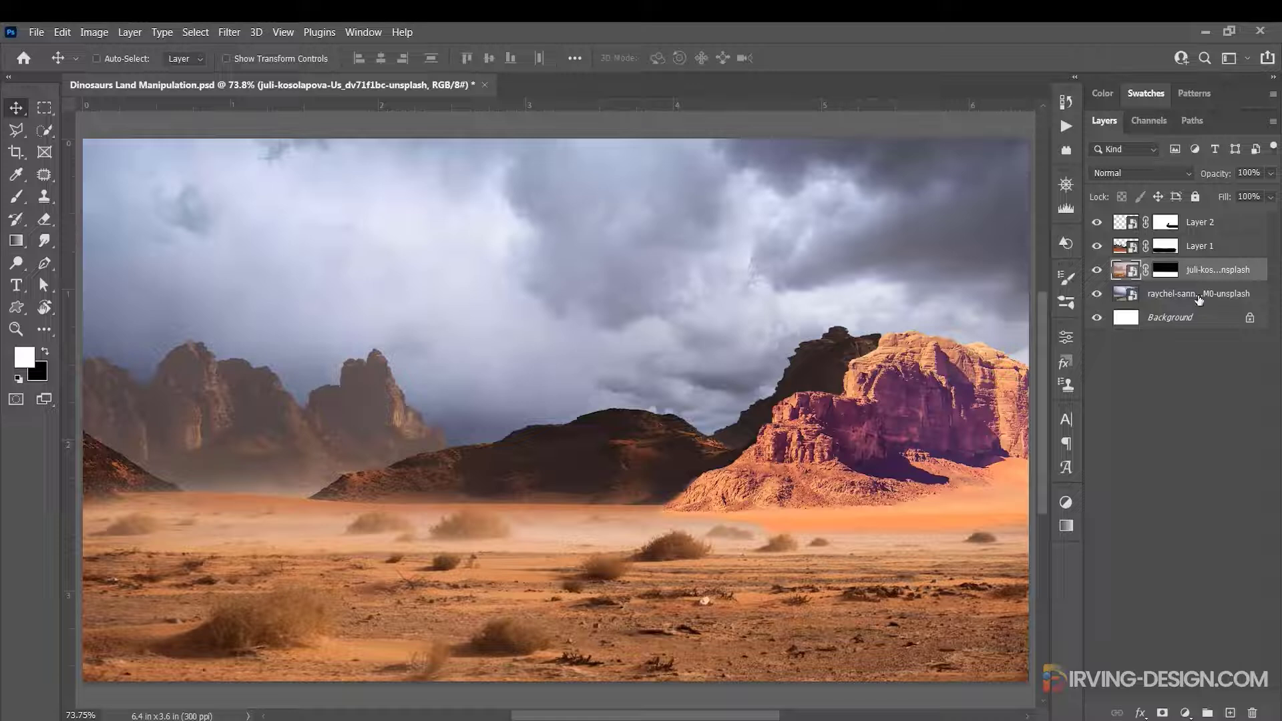
{"action": "left_click", "coordinate": [1182, 294]}
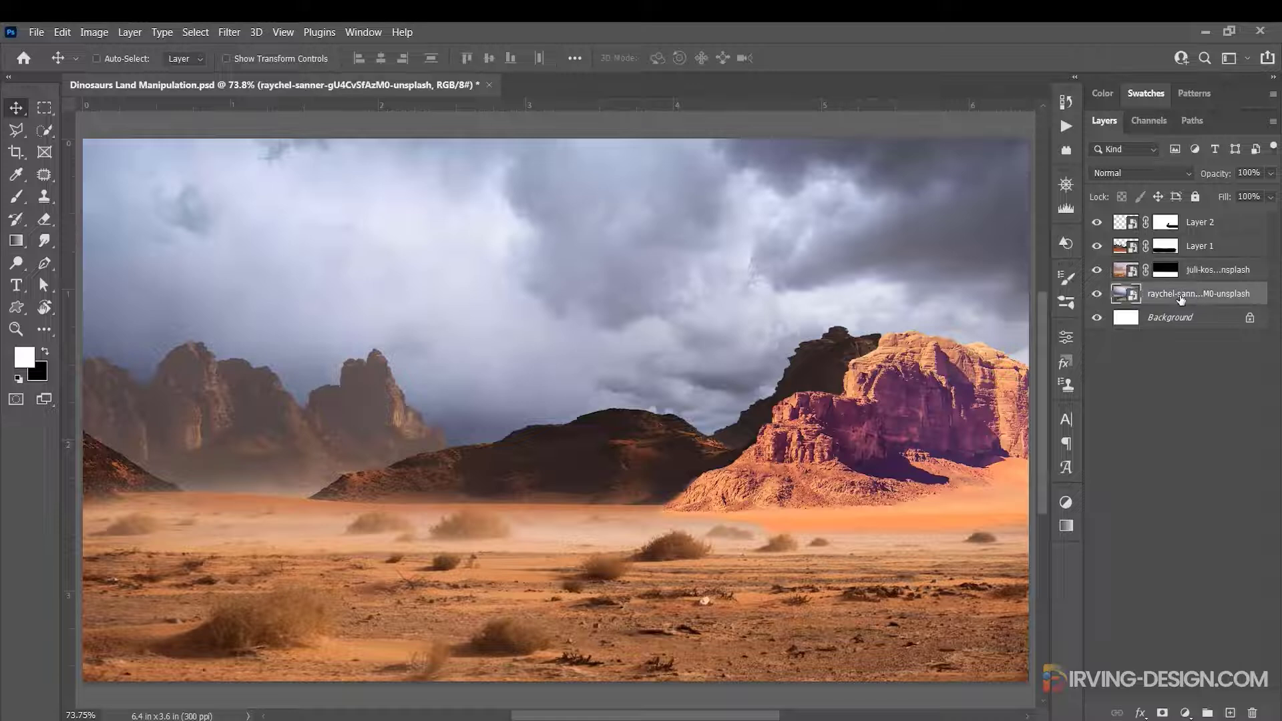
{"action": "left_click_drag", "start_coordinate": [1181, 311], "coordinate": [1207, 713]}
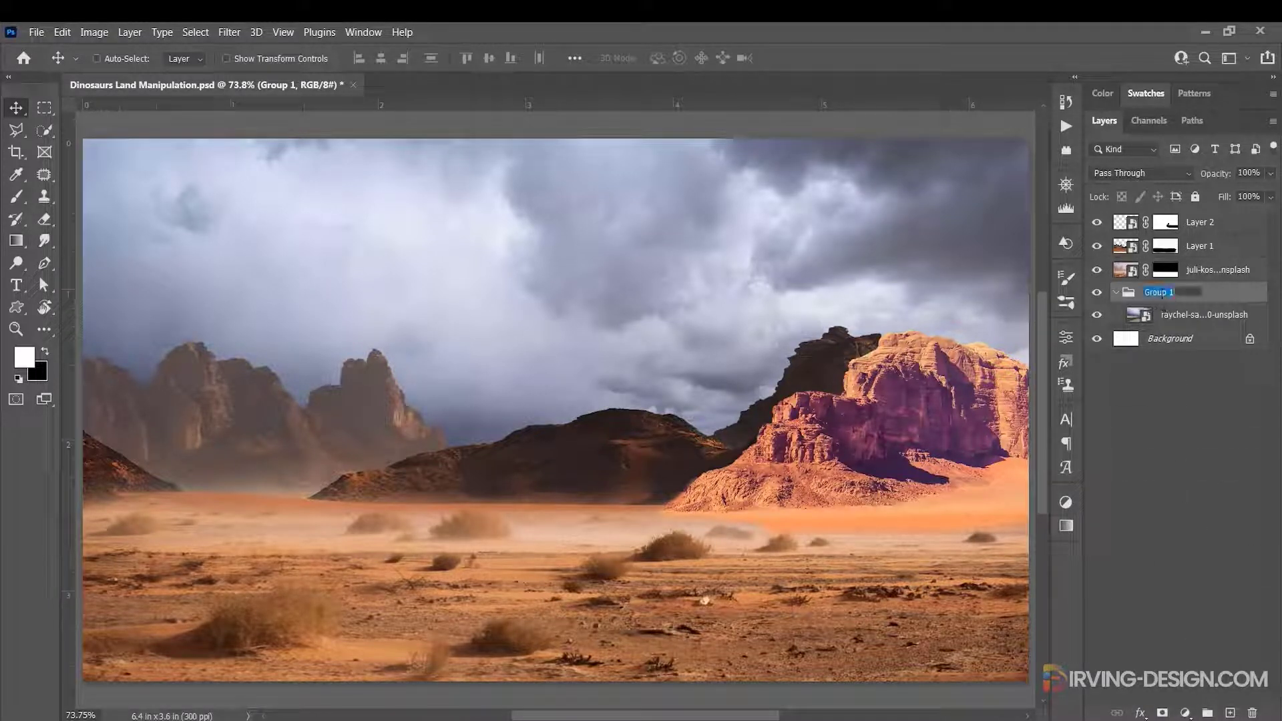
{"action": "key", "text": "Return"}
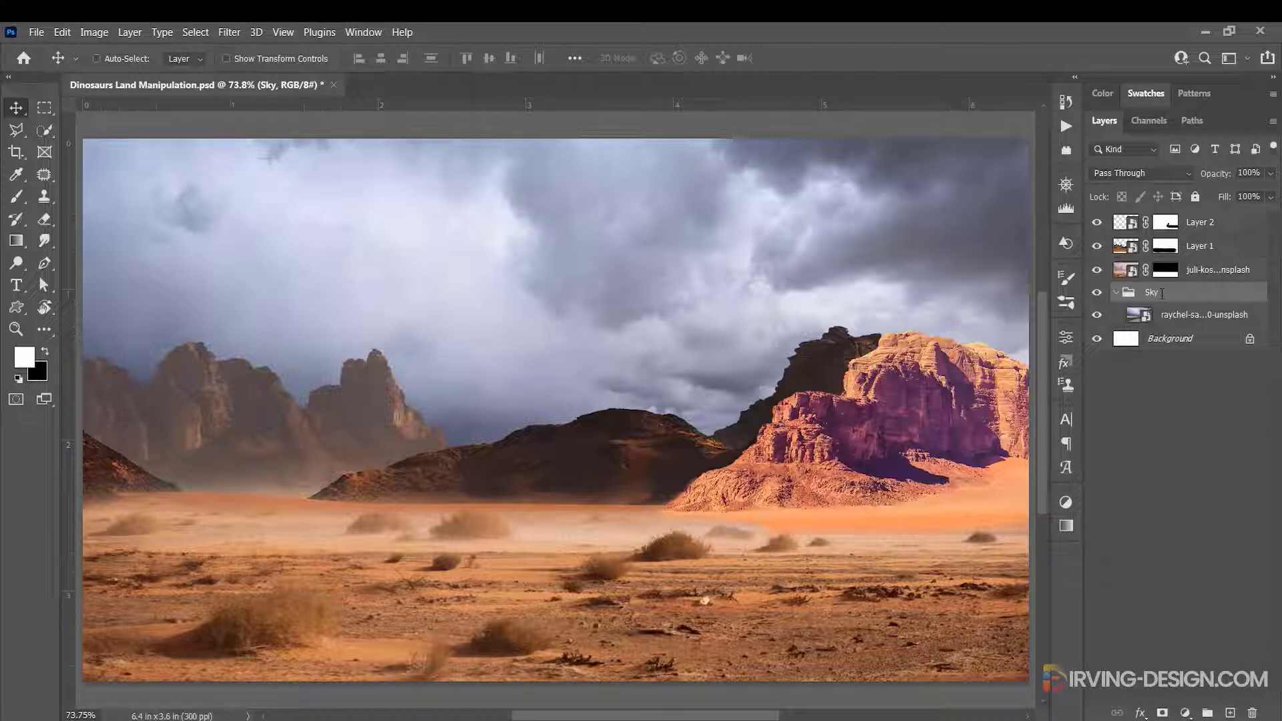
Put the masked desert layer in a group named Land.
{"action": "left_click", "coordinate": [1129, 272]}
{"action": "key", "text": "ctrl+g"}
{"action": "key", "text": "Return"}
Put Layer 1 in a group named Rock Mountains.
{"action": "left_click", "coordinate": [1200, 247]}
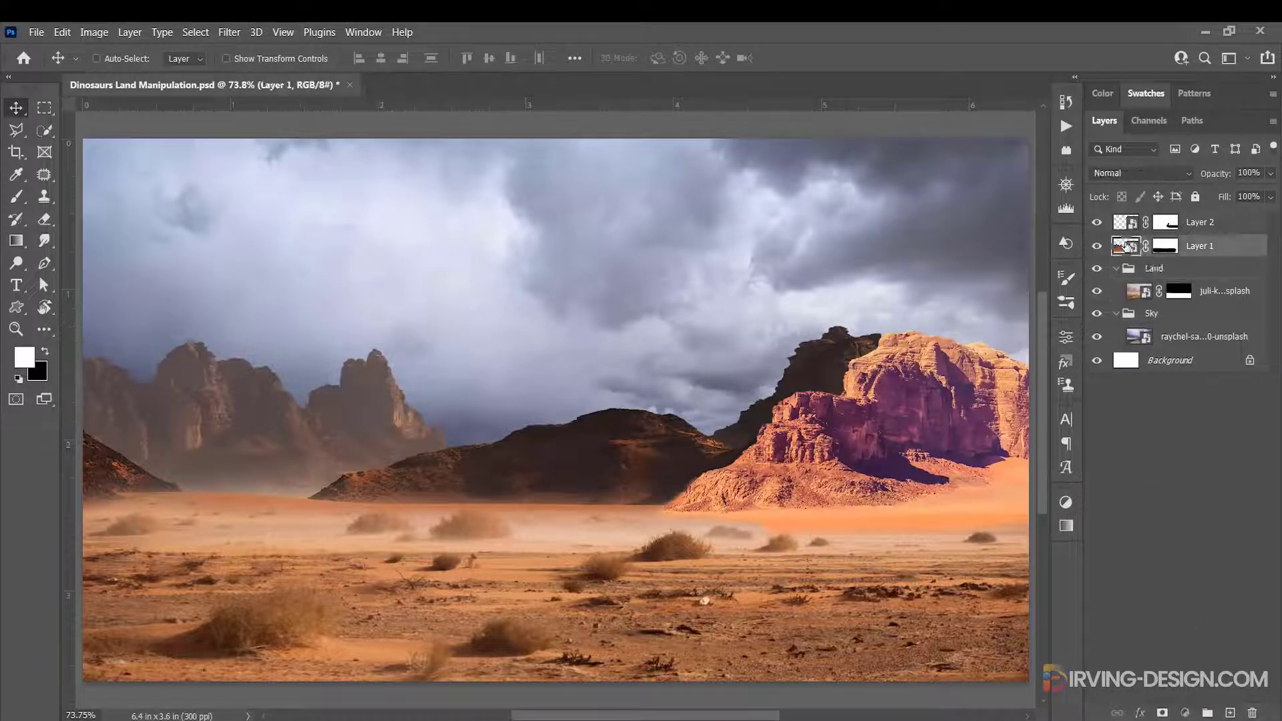
{"action": "left_click_drag", "start_coordinate": [1200, 246], "coordinate": [1207, 712]}
{"action": "double_click", "coordinate": [1159, 243]}
{"action": "type", "text": "Rock Mount"}
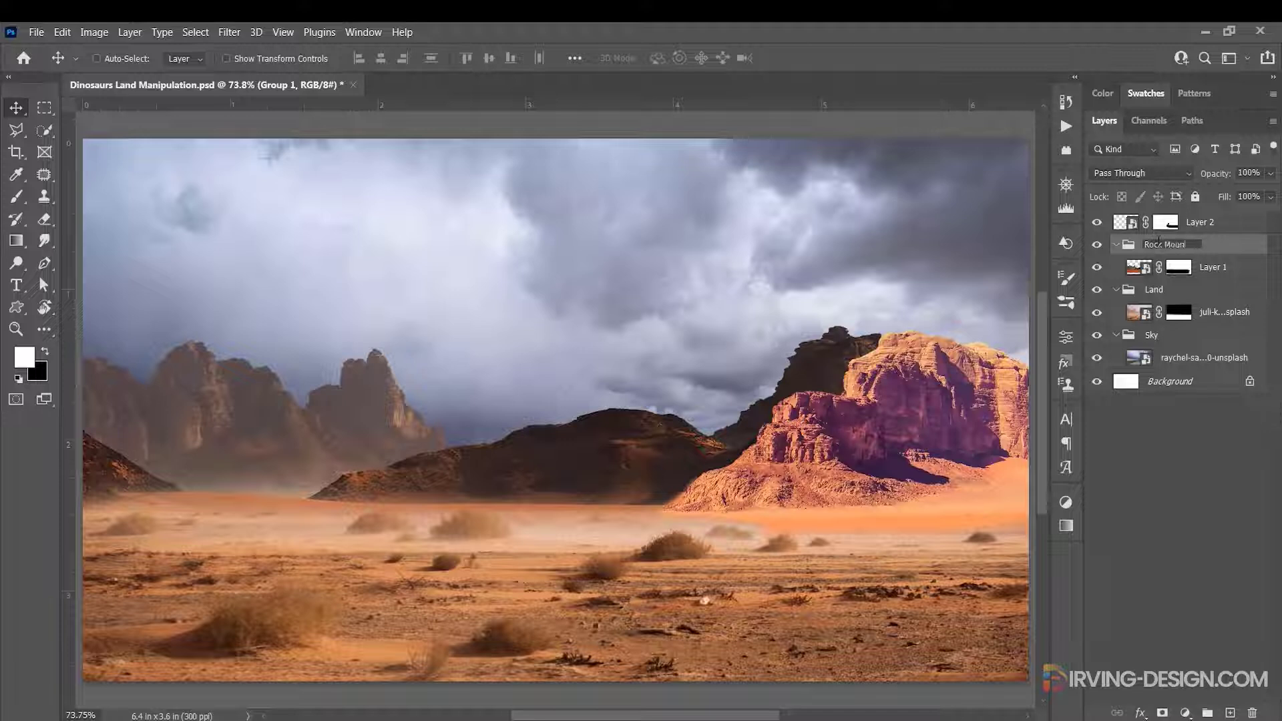
{"action": "type", "text": "ains"}
{"action": "key", "text": "Return"}
Put Layer 2 in a group named Rock Mountains Right.
{"action": "left_click", "coordinate": [1144, 224]}
{"action": "key", "text": "ctrl+g"}
{"action": "left_click", "coordinate": [1161, 221]}
{"action": "type", "text": "Rock Mountains R"}
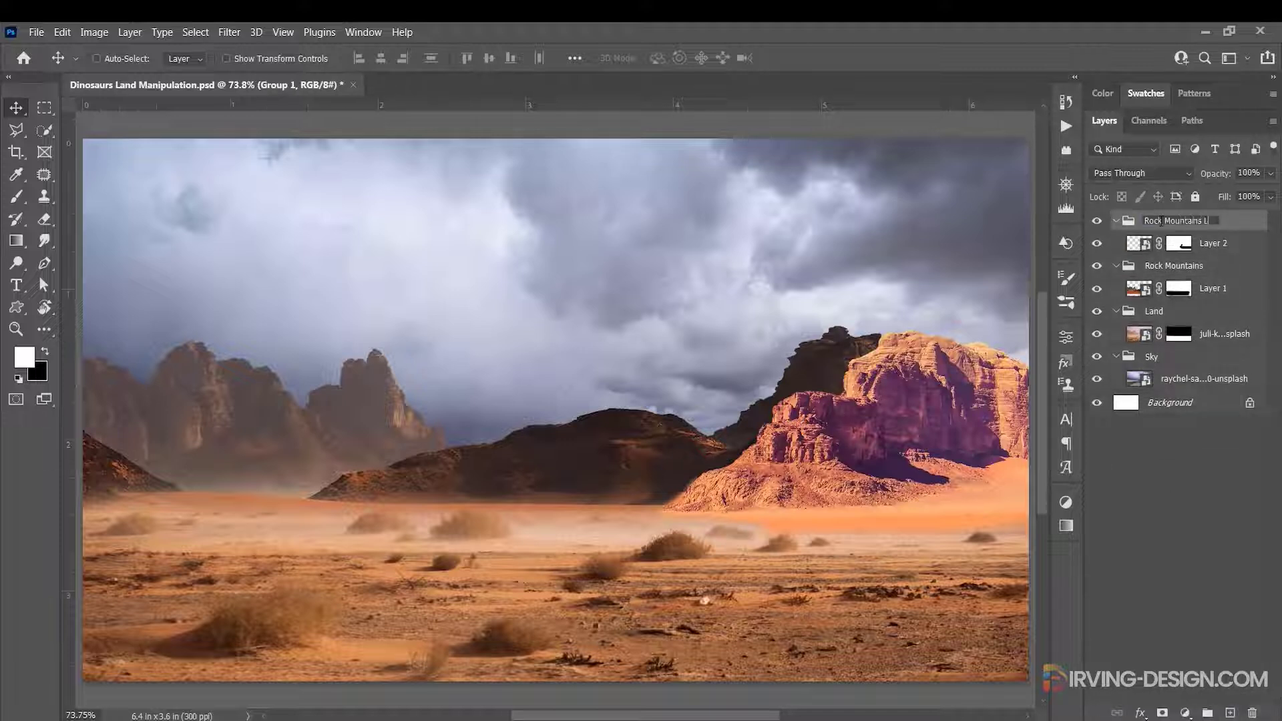
{"action": "type", "text": "ight"}
{"action": "key", "text": "Return"}
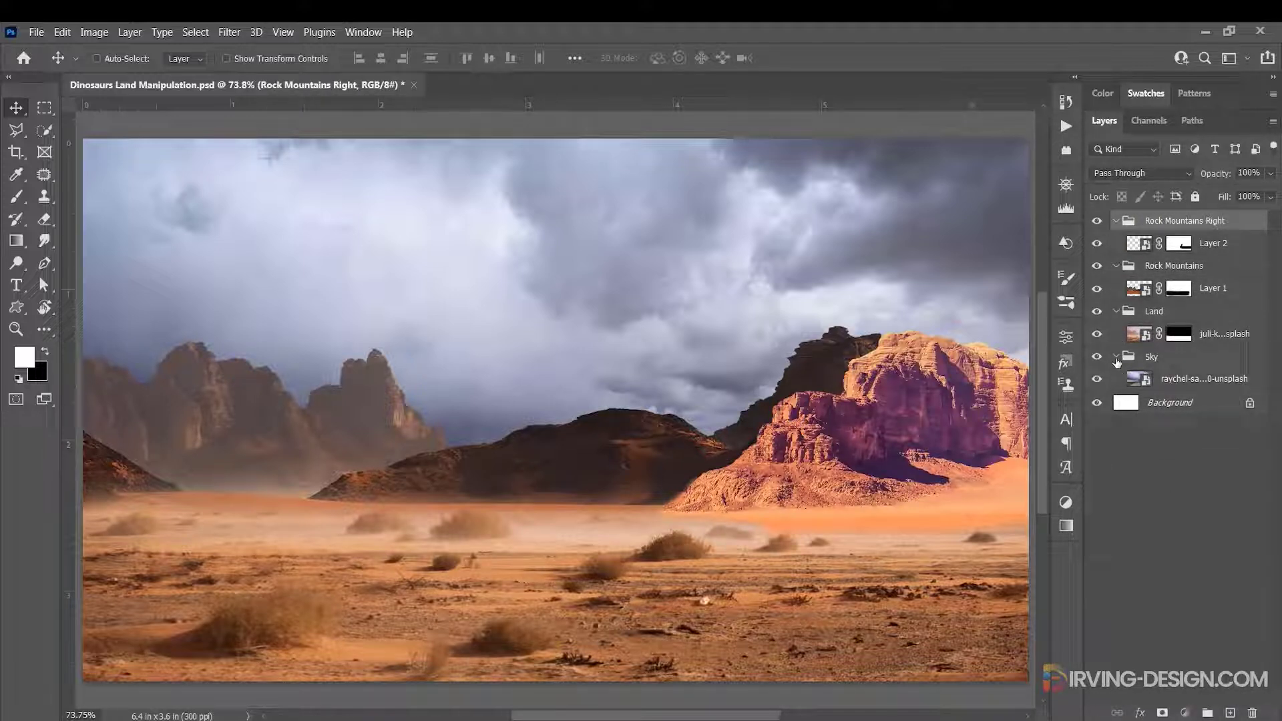
Collapse the Sky group and darken the desert layer with a clipped Levels adjustment, setting the white output level to 123.
{"action": "left_click", "coordinate": [1116, 357]}
{"action": "left_click", "coordinate": [1140, 336]}
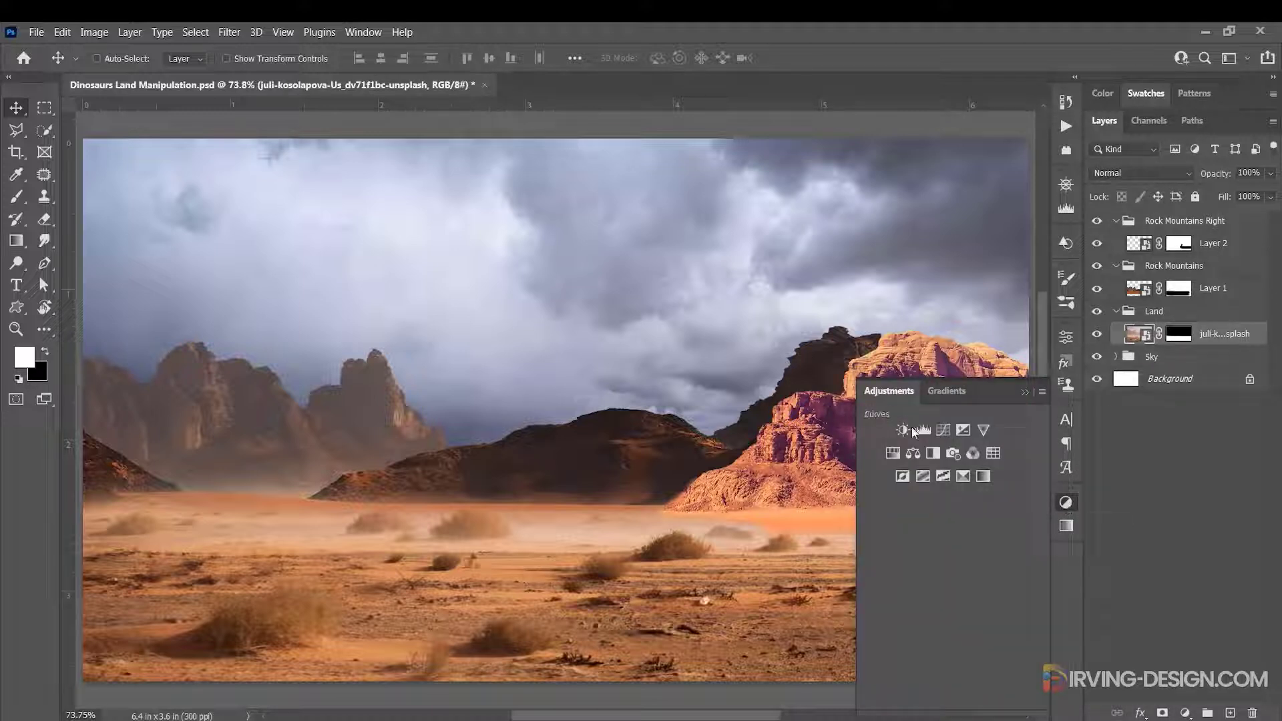
{"action": "left_click", "coordinate": [923, 431]}
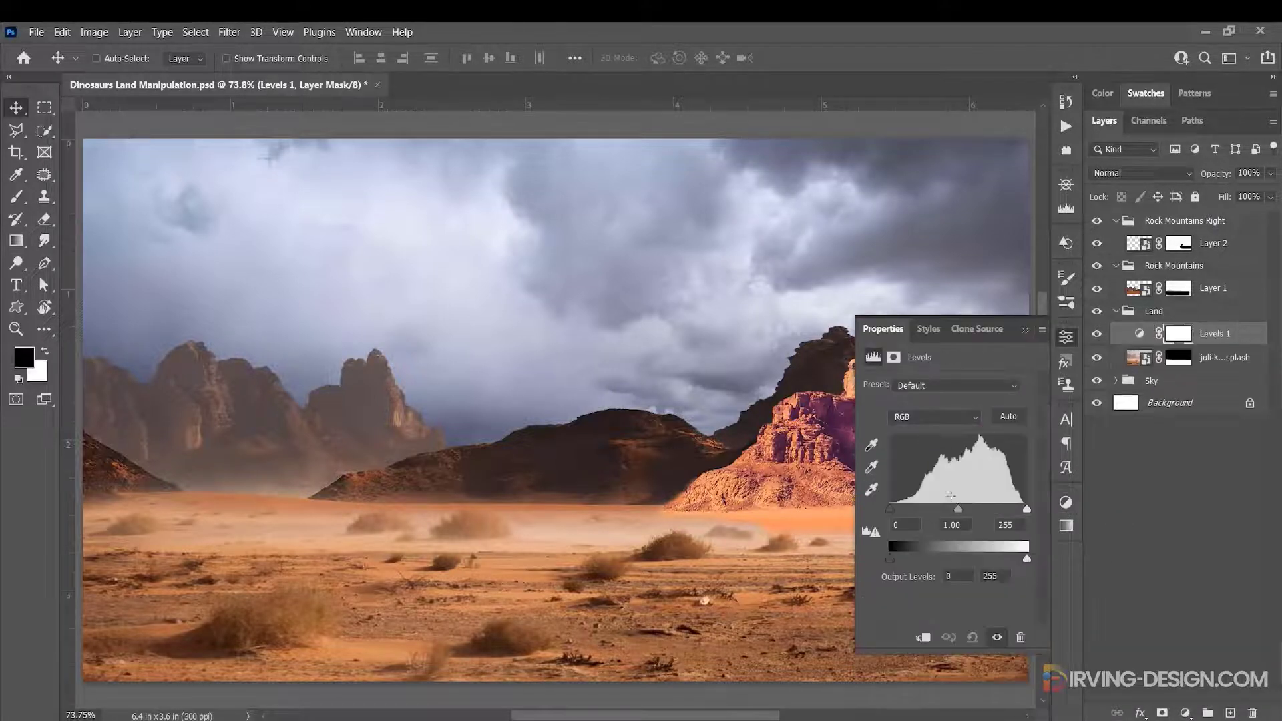
{"action": "left_click", "coordinate": [924, 638]}
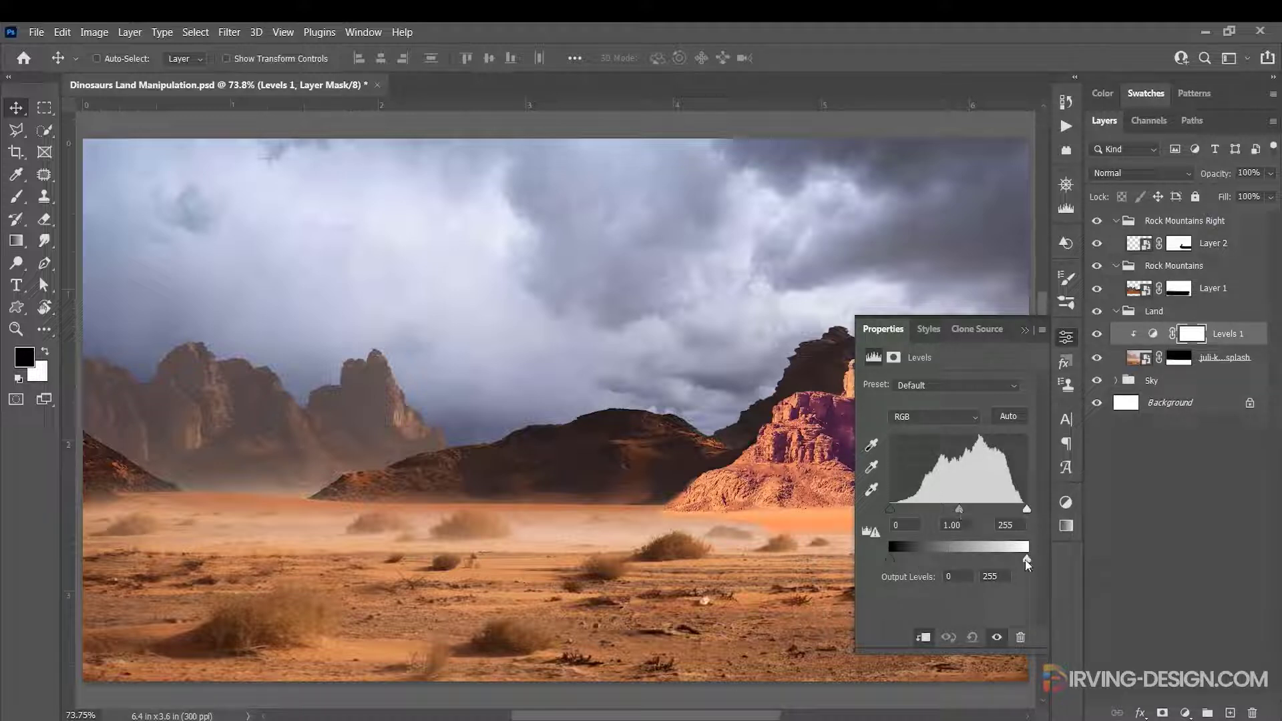
{"action": "left_click_drag", "start_coordinate": [892, 560], "coordinate": [888, 555]}
{"action": "left_click_drag", "start_coordinate": [1021, 559], "coordinate": [956, 556]}
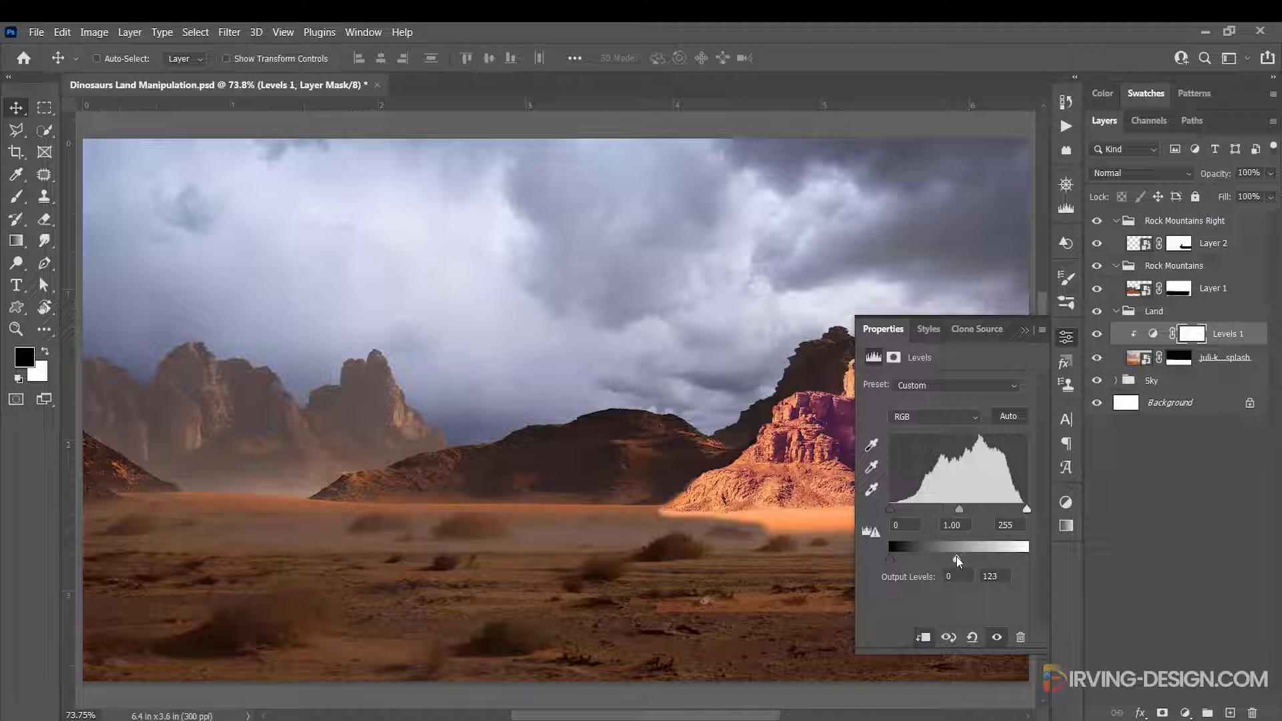
Add a clipped Hue/Saturation adjustment with saturation -36 to the desert layer and collapse the Land group.
{"action": "left_click", "coordinate": [1066, 503]}
{"action": "left_click", "coordinate": [895, 454]}
{"action": "left_click_drag", "start_coordinate": [946, 485], "coordinate": [918, 487]}
{"action": "left_click", "coordinate": [924, 637]}
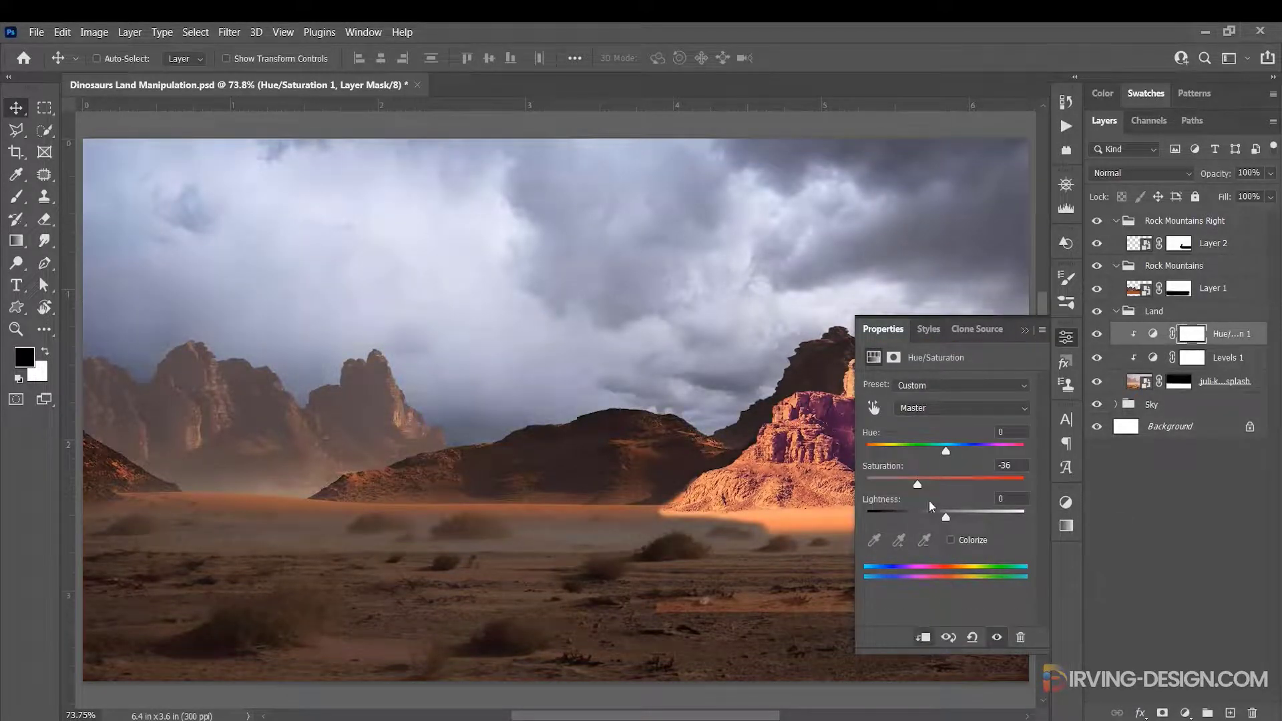
{"action": "left_click", "coordinate": [1025, 330]}
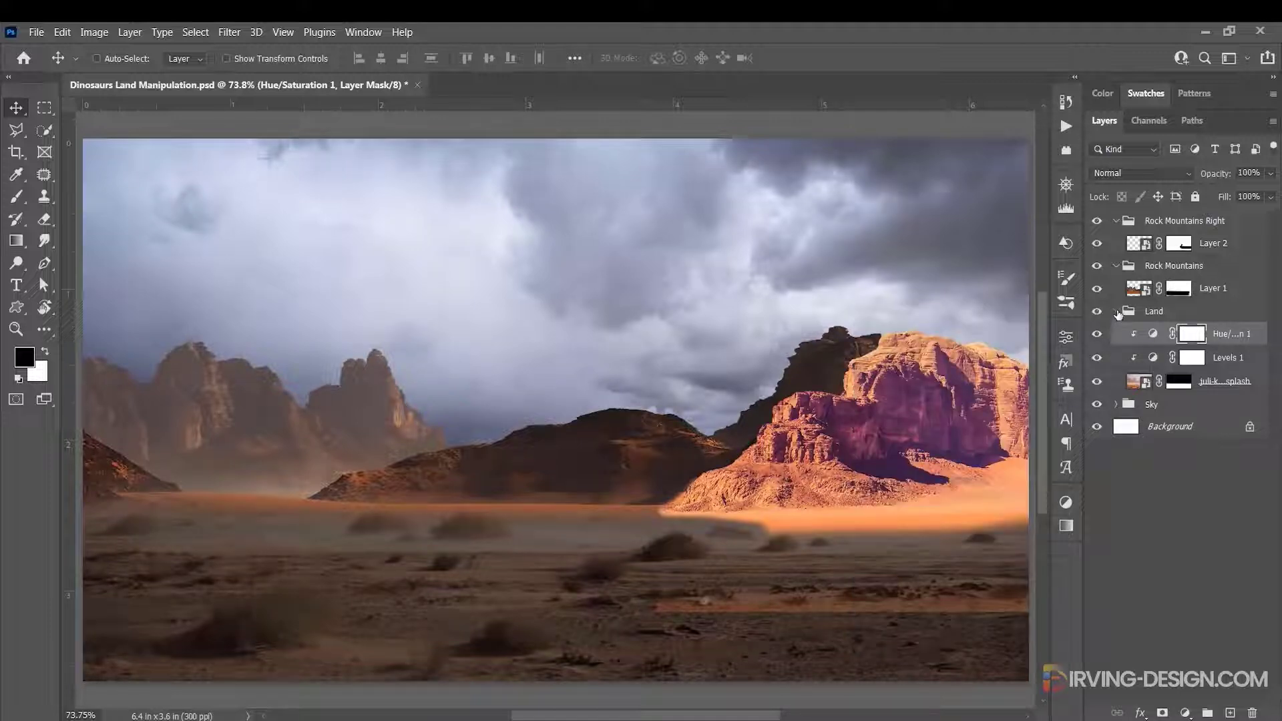
{"action": "left_click", "coordinate": [1112, 358]}
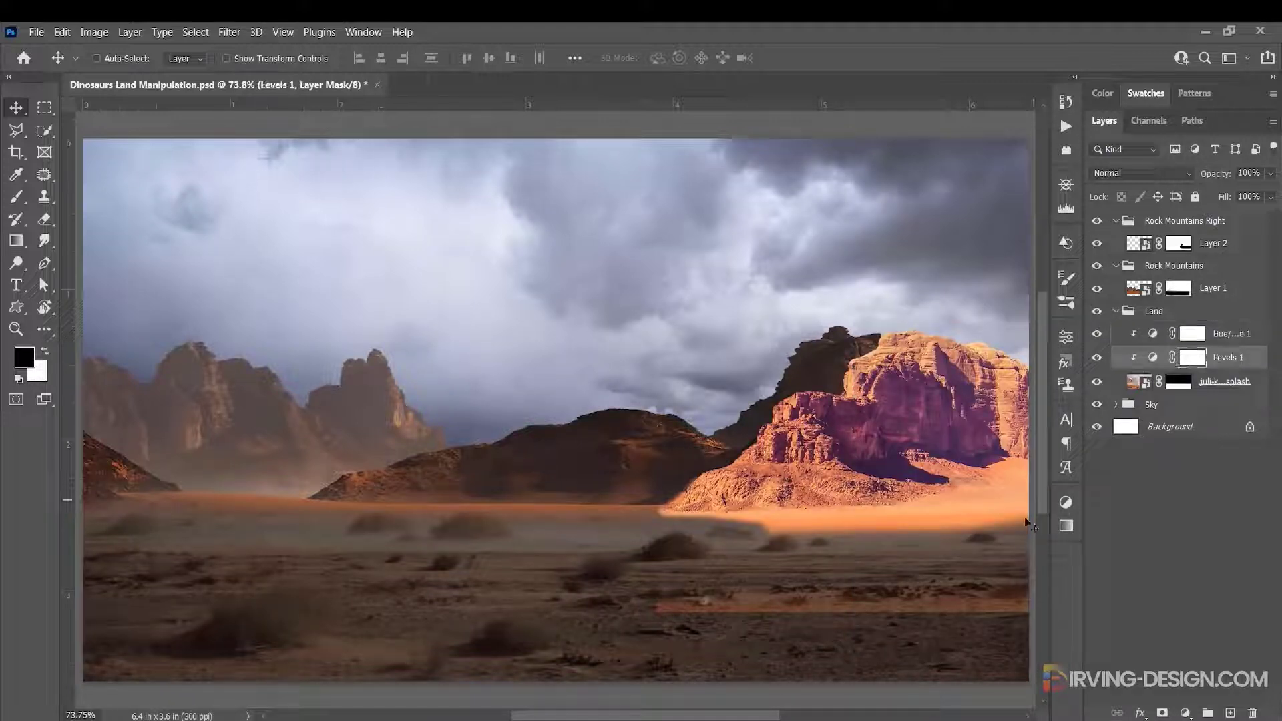
{"action": "double_click", "coordinate": [1153, 358]}
{"action": "left_click", "coordinate": [1024, 329]}
{"action": "left_click", "coordinate": [1116, 311]}
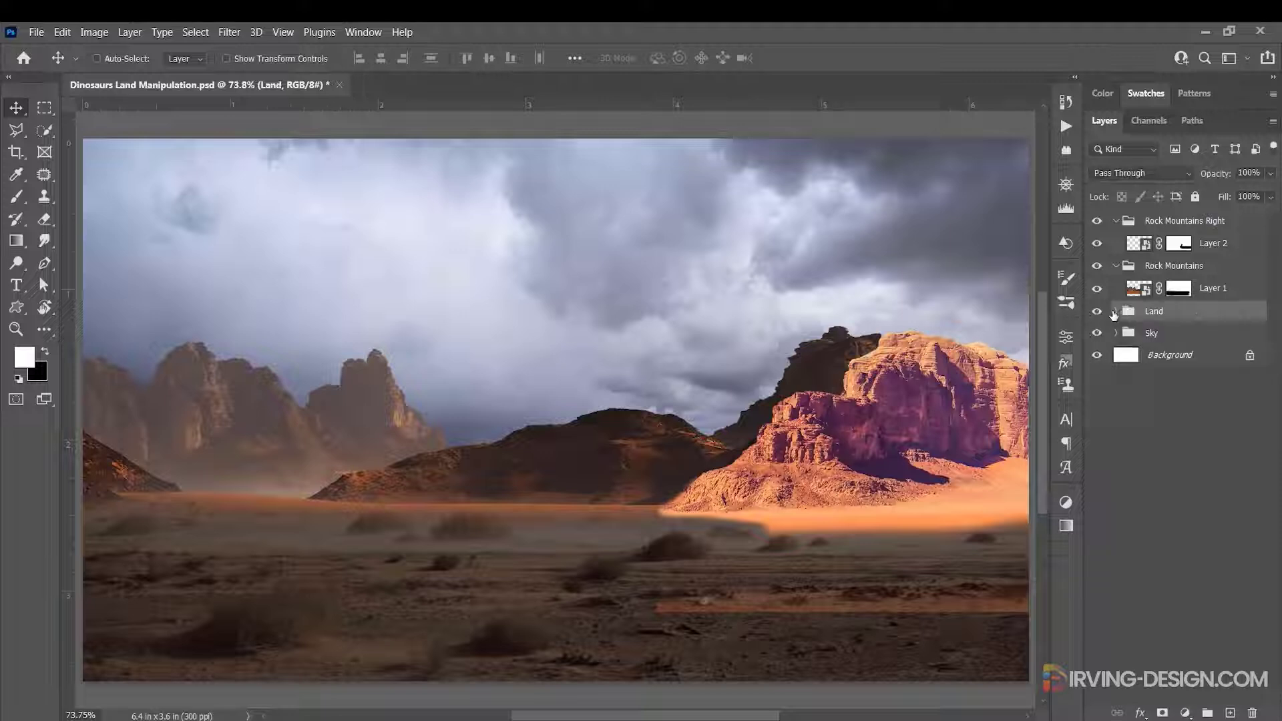
Desaturate Layer 1's mountains with a clipped Hue/Saturation adjustment at saturation -37.
{"action": "left_click", "coordinate": [1141, 290]}
{"action": "left_click", "coordinate": [1066, 504]}
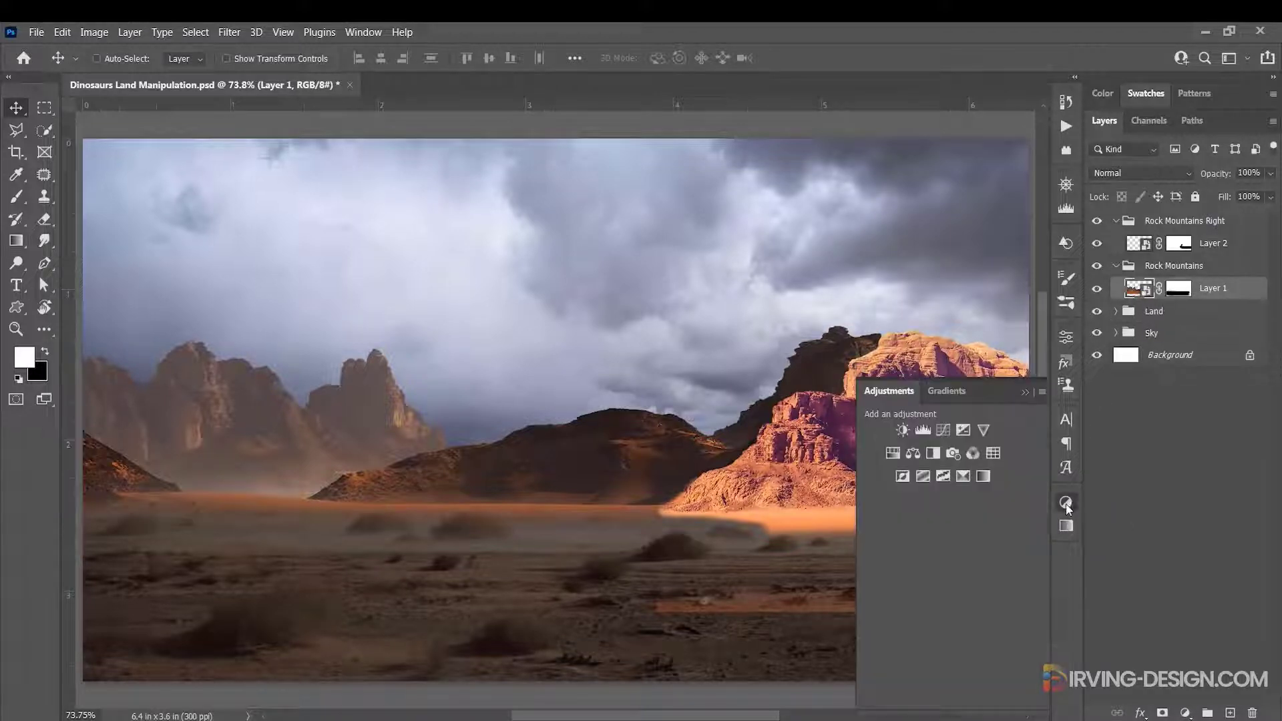
{"action": "left_click", "coordinate": [894, 456]}
{"action": "left_click_drag", "start_coordinate": [945, 485], "coordinate": [910, 484]}
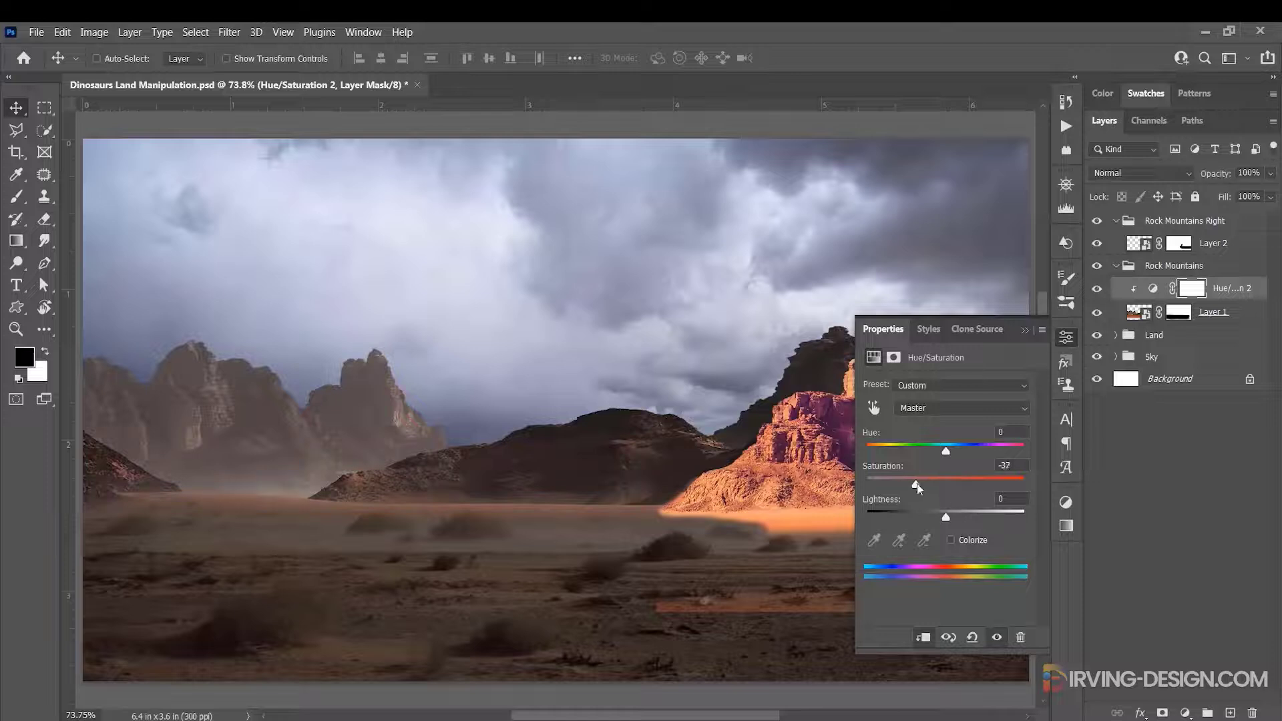
Add a clipped Levels adjustment to Layer 1 with midtones 1.21 and white output 190, and collapse the Rock Mountains group.
{"action": "left_click", "coordinate": [1069, 502]}
{"action": "left_click", "coordinate": [923, 431]}
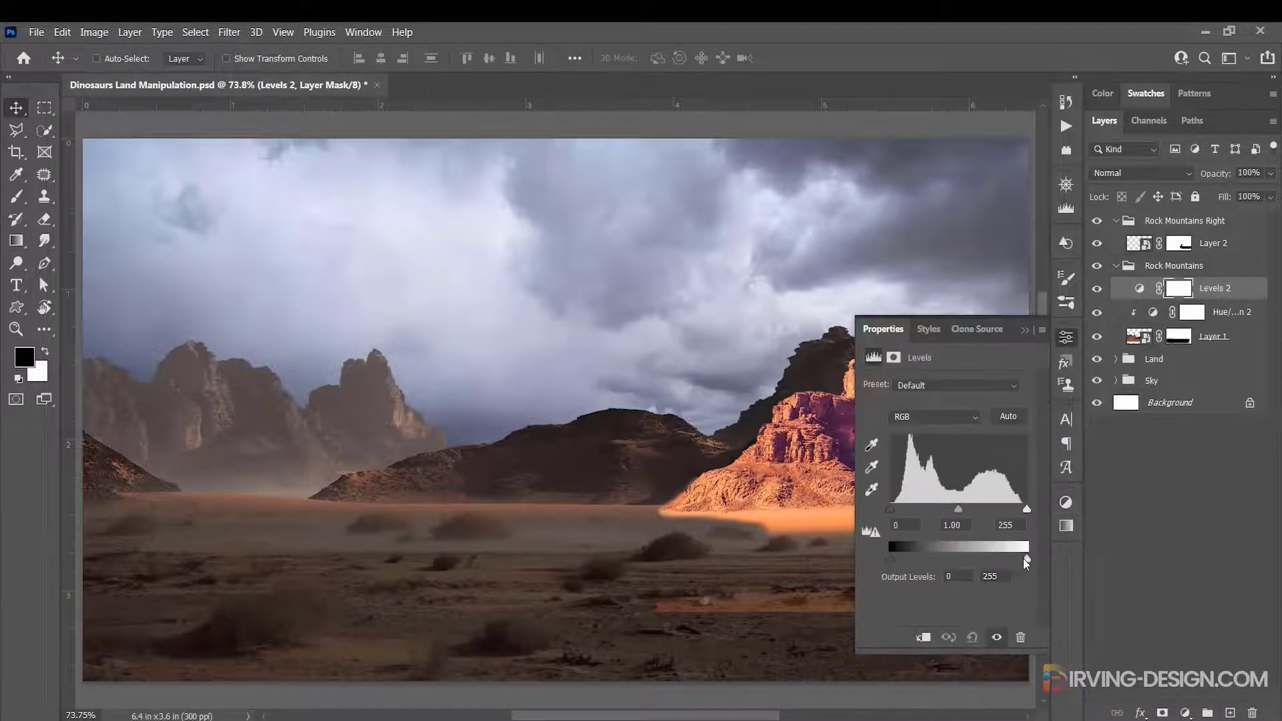
{"action": "left_click_drag", "start_coordinate": [1026, 558], "coordinate": [998, 558]}
{"action": "left_click", "coordinate": [924, 637]}
{"action": "left_click_drag", "start_coordinate": [959, 509], "coordinate": [949, 509]}
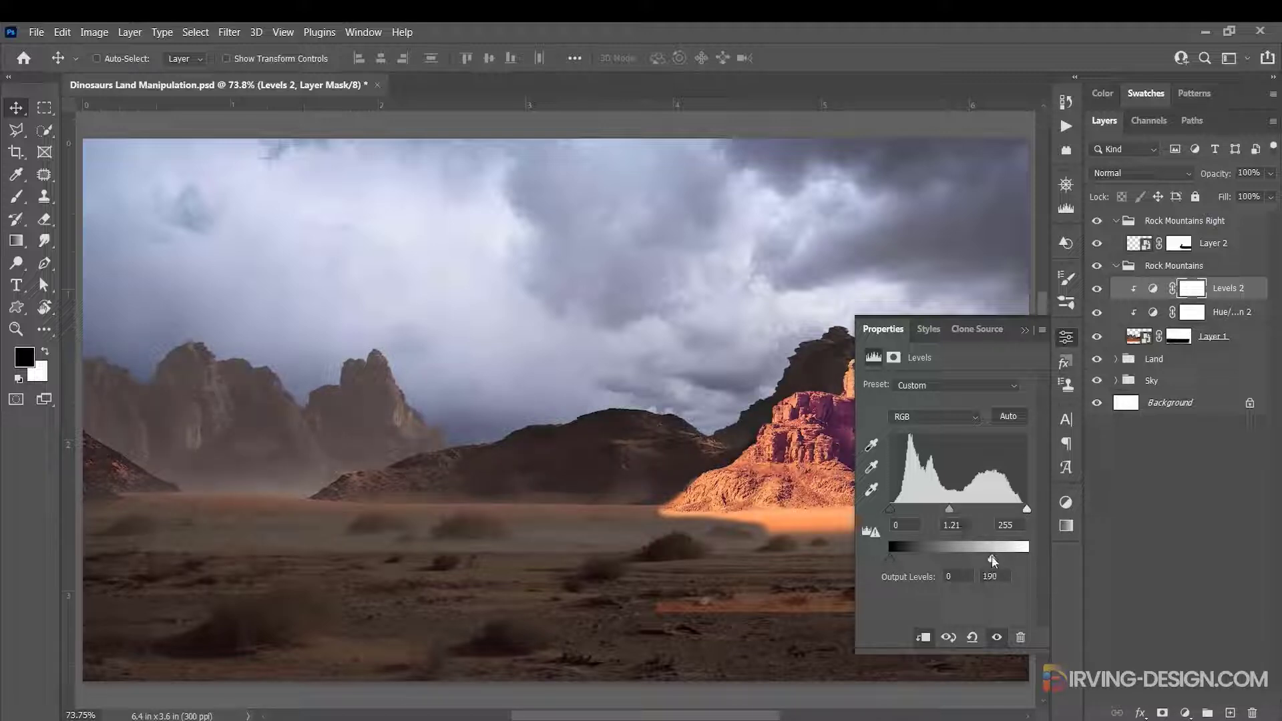
{"action": "left_click", "coordinate": [1025, 330]}
{"action": "left_click", "coordinate": [1116, 266]}
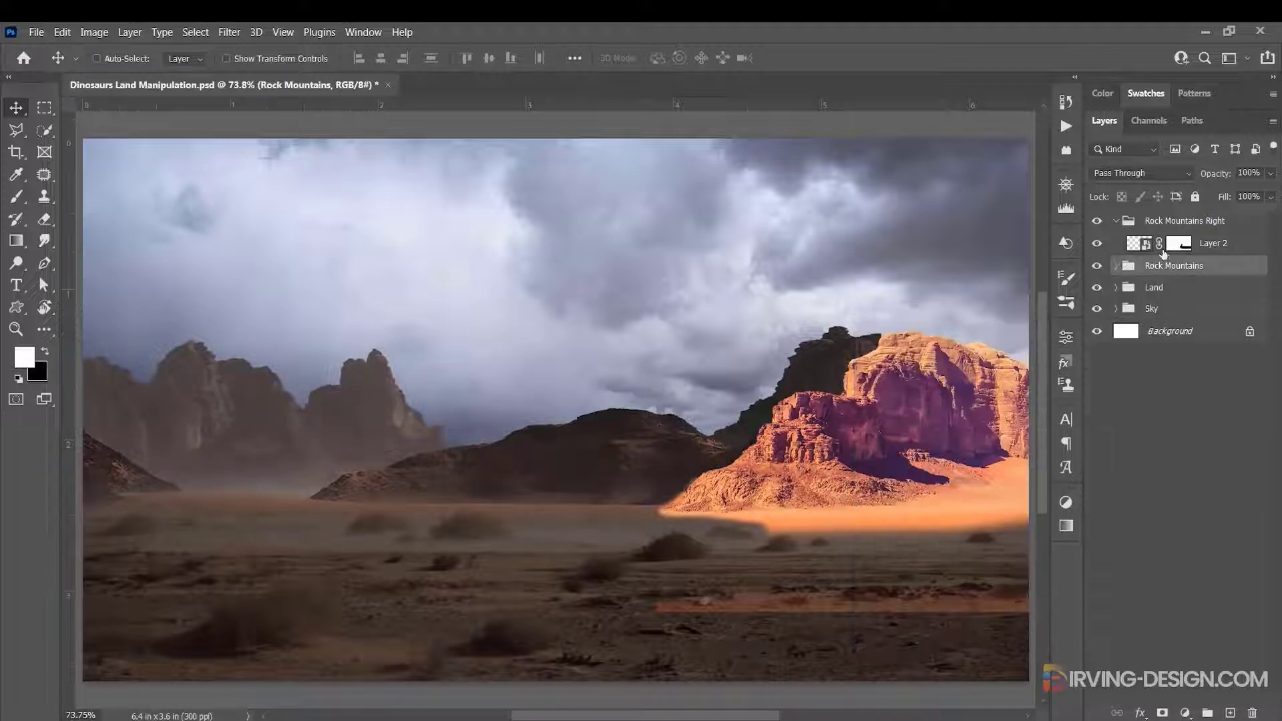
Paint black on Layer 2's mask with a soft brush to hide the leftover orange sand below the right rock mountain.
{"action": "left_click", "coordinate": [1179, 244]}
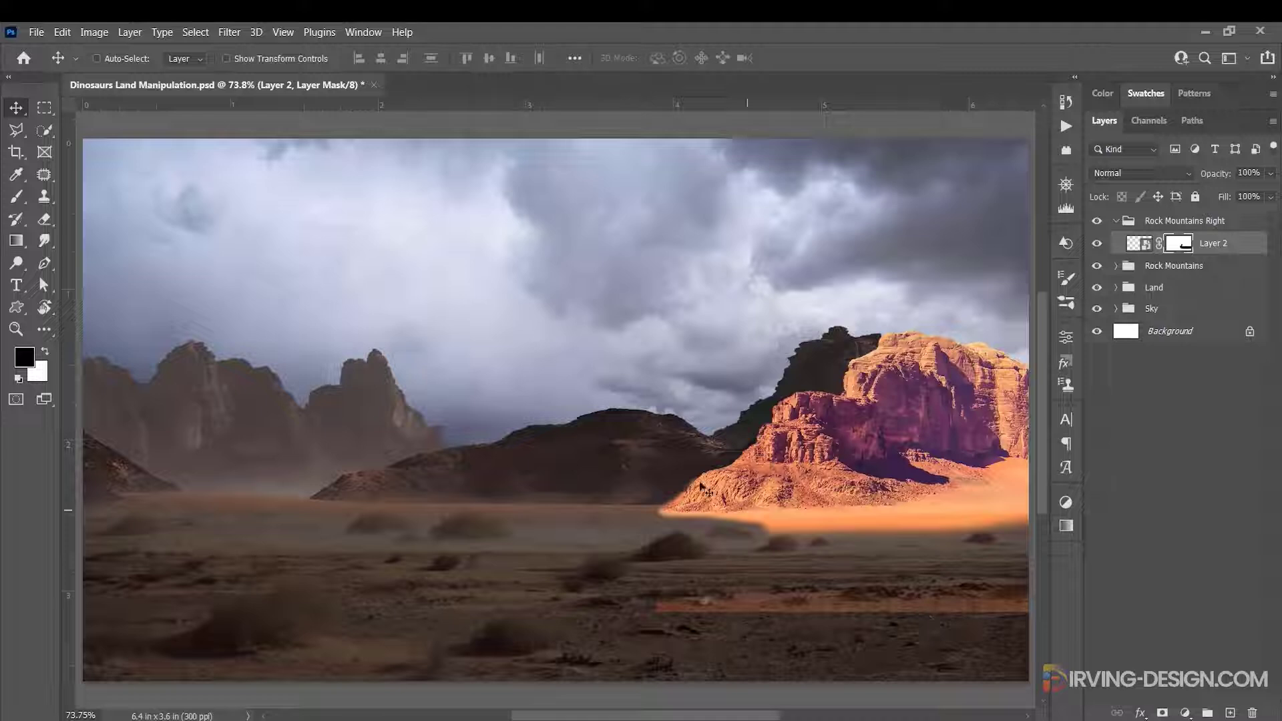
{"action": "key", "text": "b"}
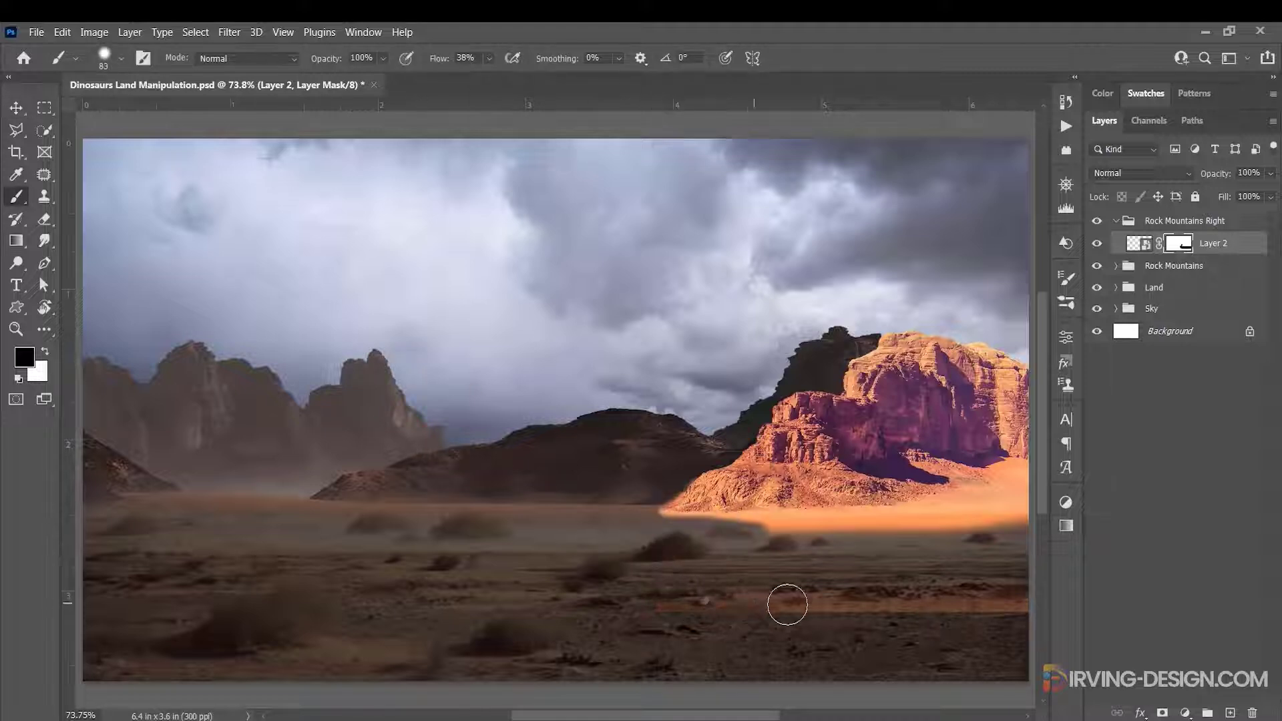
{"action": "left_click_drag", "start_coordinate": [787, 605], "coordinate": [1042, 601]}
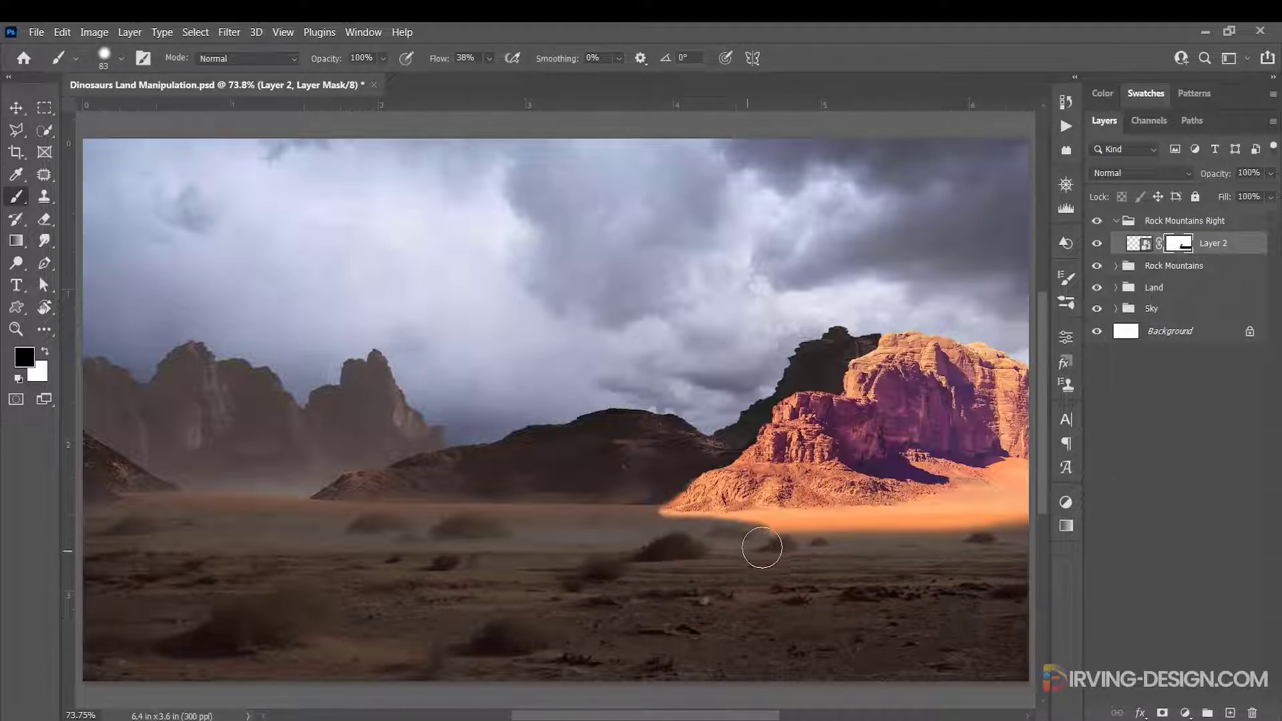
{"action": "right_click", "coordinate": [798, 550]}
{"action": "key", "text": "Return"}
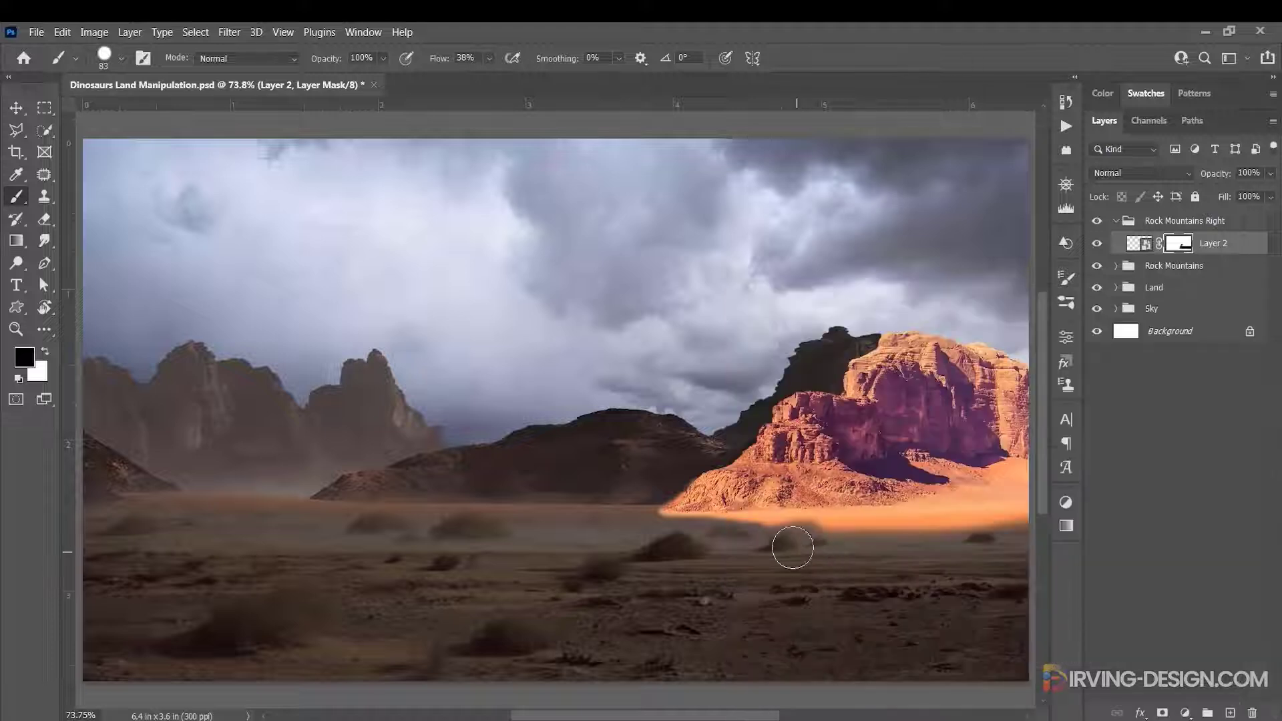
{"action": "mouse_move", "coordinate": [793, 548]}
{"action": "left_mouse_down"}
{"action": "mouse_move", "coordinate": [907, 539]}
{"action": "mouse_move", "coordinate": [752, 546]}
{"action": "mouse_move", "coordinate": [1033, 526]}
{"action": "mouse_move", "coordinate": [670, 531]}
{"action": "mouse_move", "coordinate": [944, 533]}
{"action": "left_mouse_up"}
{"action": "right_click", "coordinate": [816, 538]}
{"action": "key", "text": "Return"}
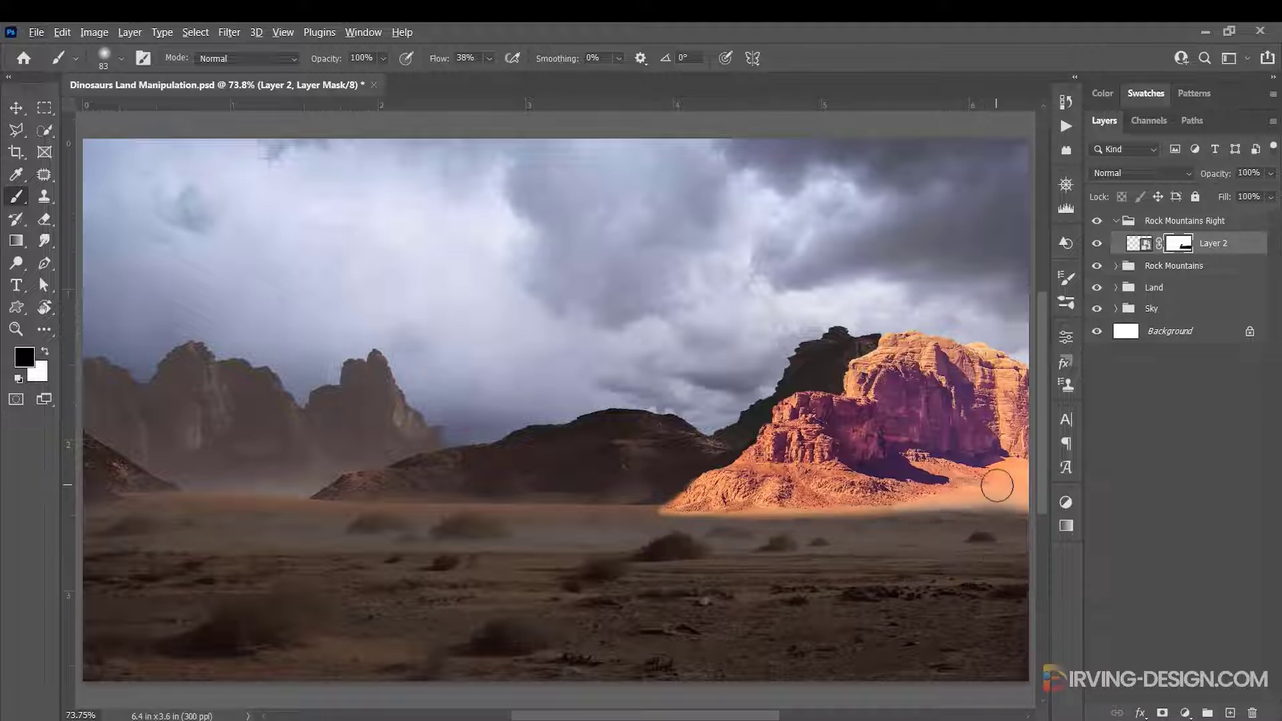
{"action": "key", "text": "x"}
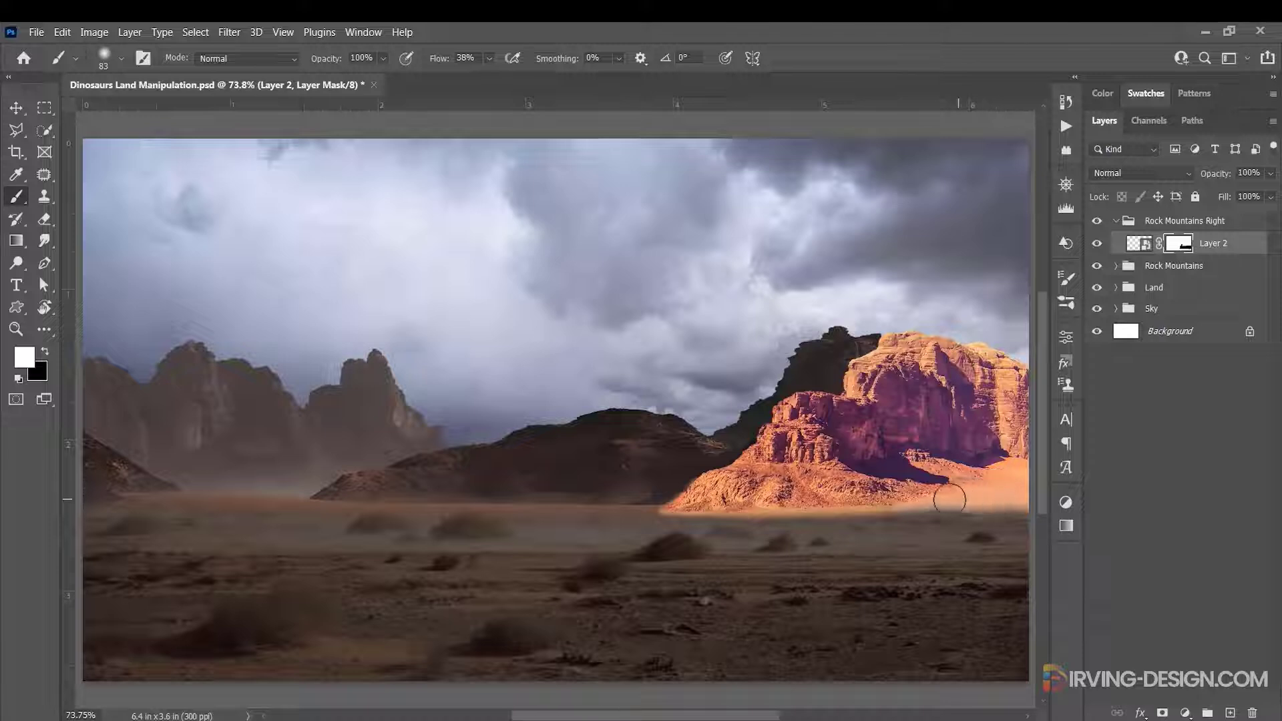
{"action": "key", "text": "x"}
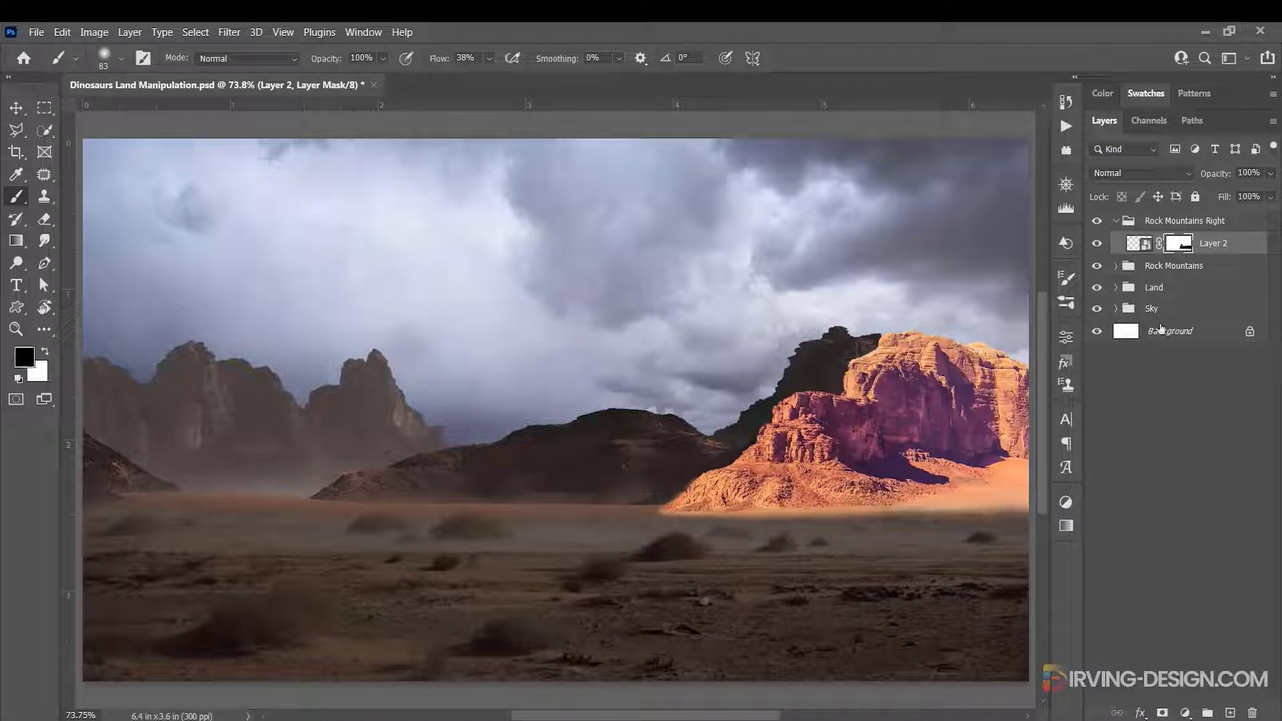
Add a Hue/Saturation adjustment clipped to Layer 2 and set its saturation to -28.
{"action": "left_click", "coordinate": [1140, 243]}
{"action": "key", "text": "x"}
{"action": "key", "text": "v"}
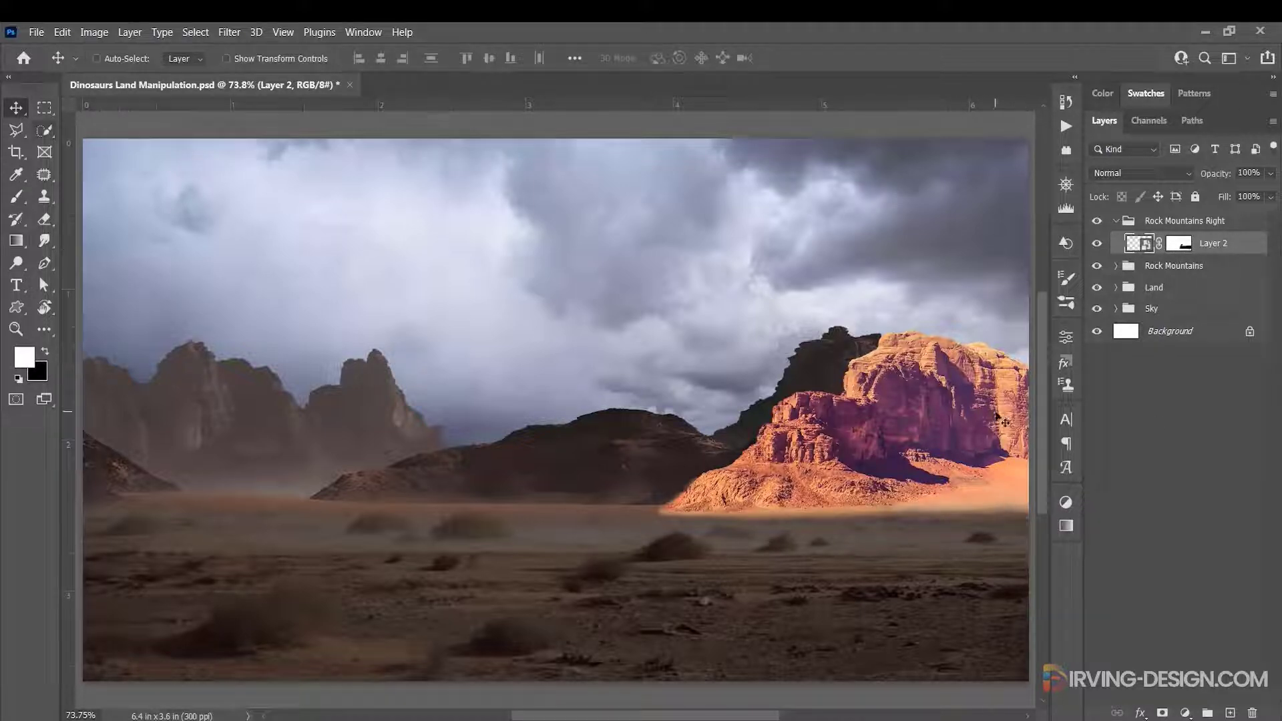
{"action": "left_click", "coordinate": [1066, 502]}
{"action": "left_click", "coordinate": [900, 456]}
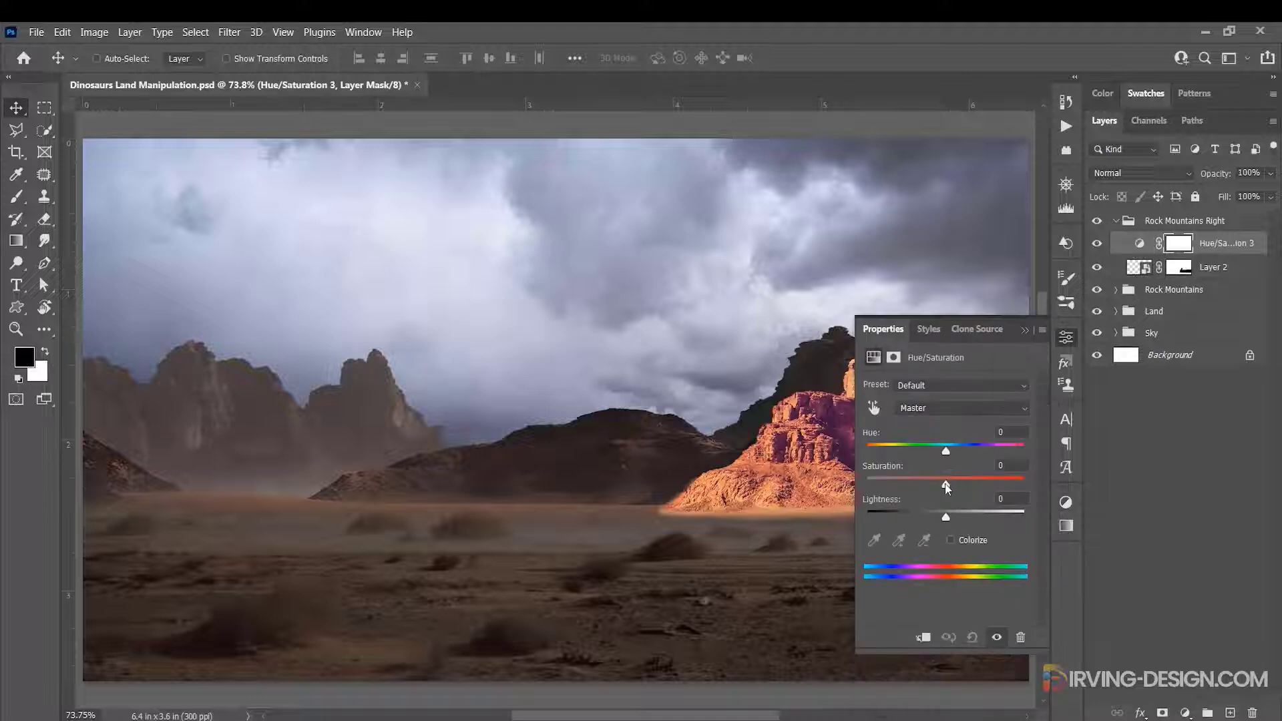
{"action": "left_click_drag", "start_coordinate": [947, 486], "coordinate": [937, 485]}
{"action": "scroll", "coordinate": [764, 446], "scroll_direction": "down", "scroll_amount": 3}
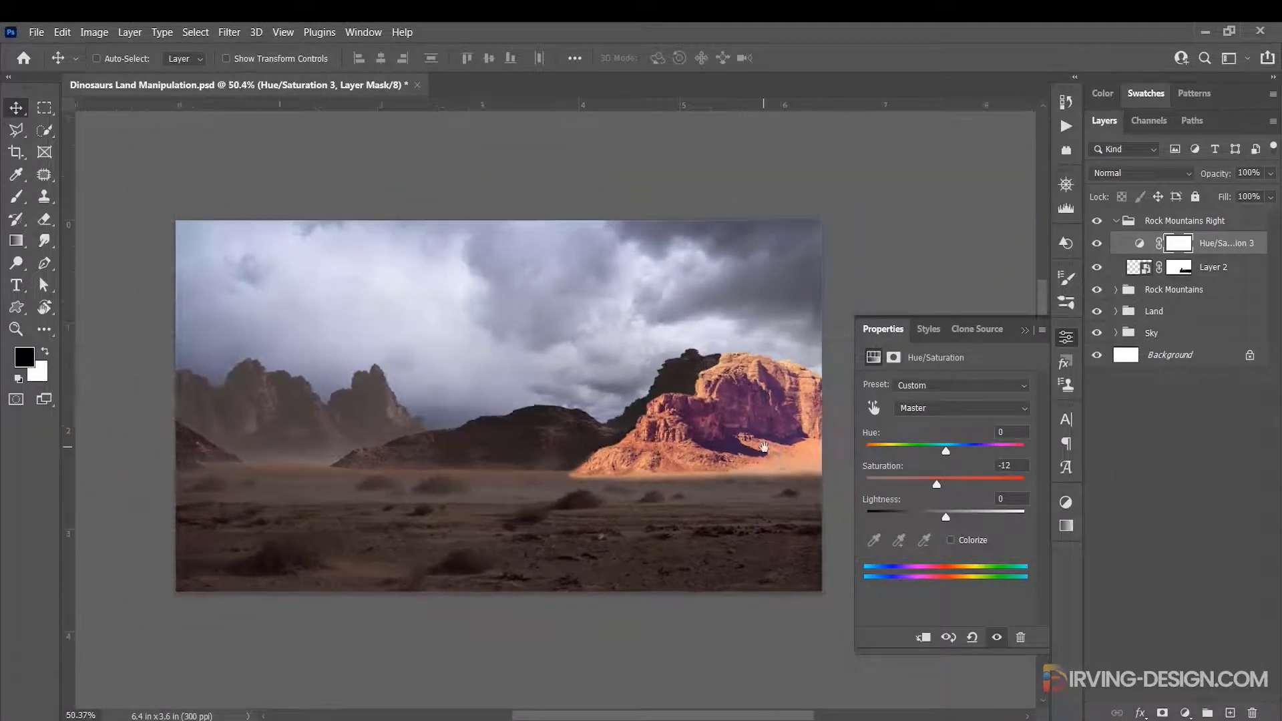
{"action": "left_click_drag", "start_coordinate": [764, 447], "coordinate": [757, 451]}
{"action": "left_click_drag", "start_coordinate": [925, 487], "coordinate": [923, 484]}
{"action": "key", "text": "ctrl+alt+g"}
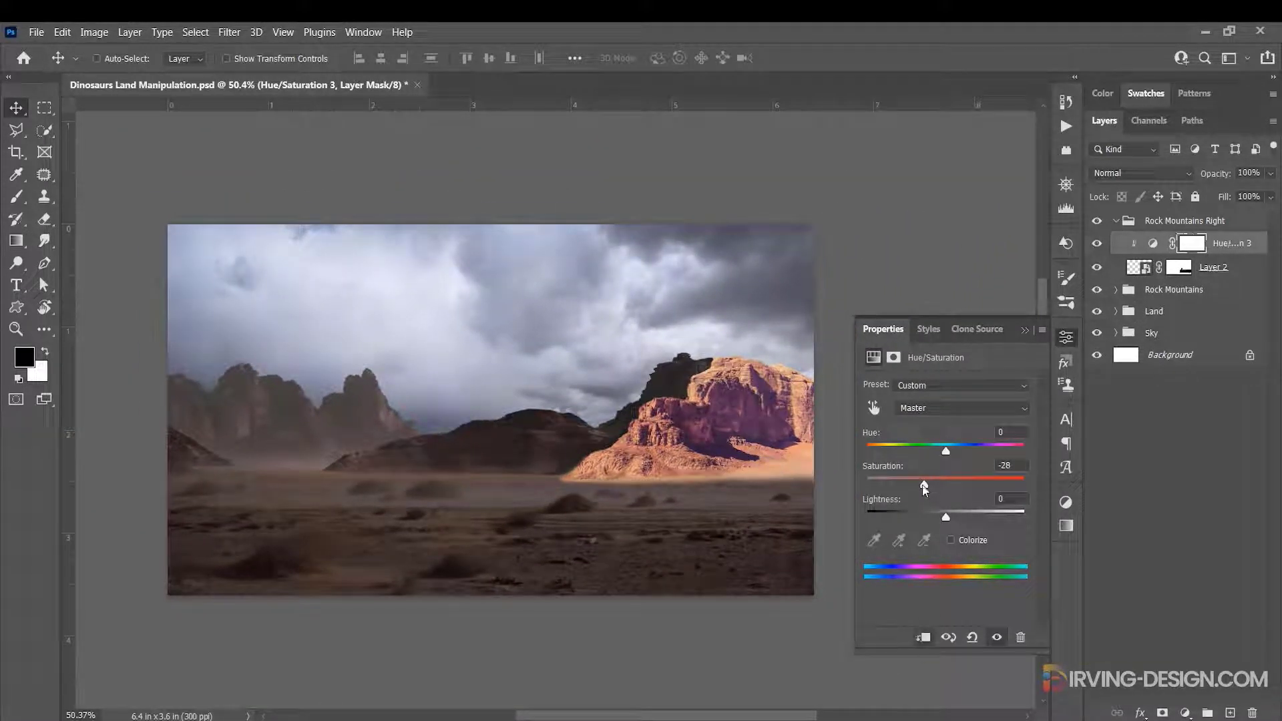
Darken the right rock mountain by setting its clipped Hue/Saturation to lightness -59 and saturation -38.
{"action": "left_click", "coordinate": [1068, 503]}
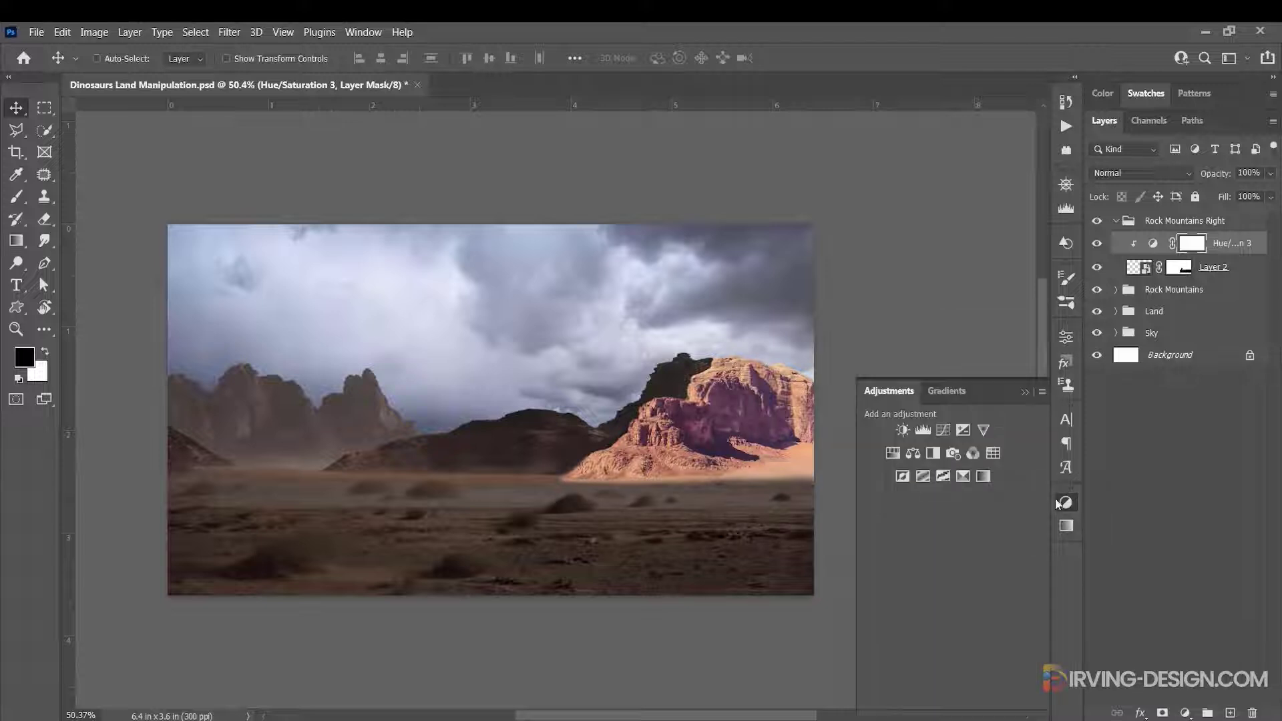
{"action": "left_click", "coordinate": [1150, 245]}
{"action": "left_click_drag", "start_coordinate": [944, 519], "coordinate": [903, 518]}
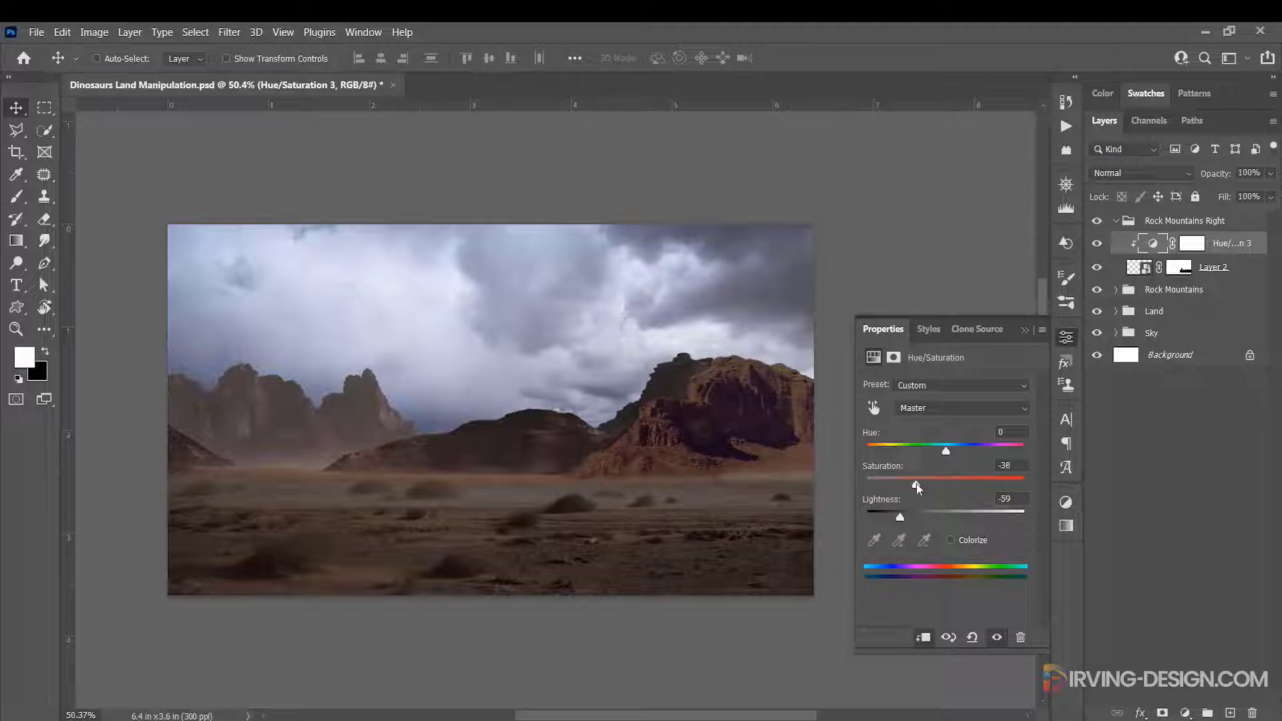
Select Layer 2's image and shift the right rock mountain slightly right and down.
{"action": "left_click", "coordinate": [1181, 268]}
{"action": "left_click", "coordinate": [823, 412]}
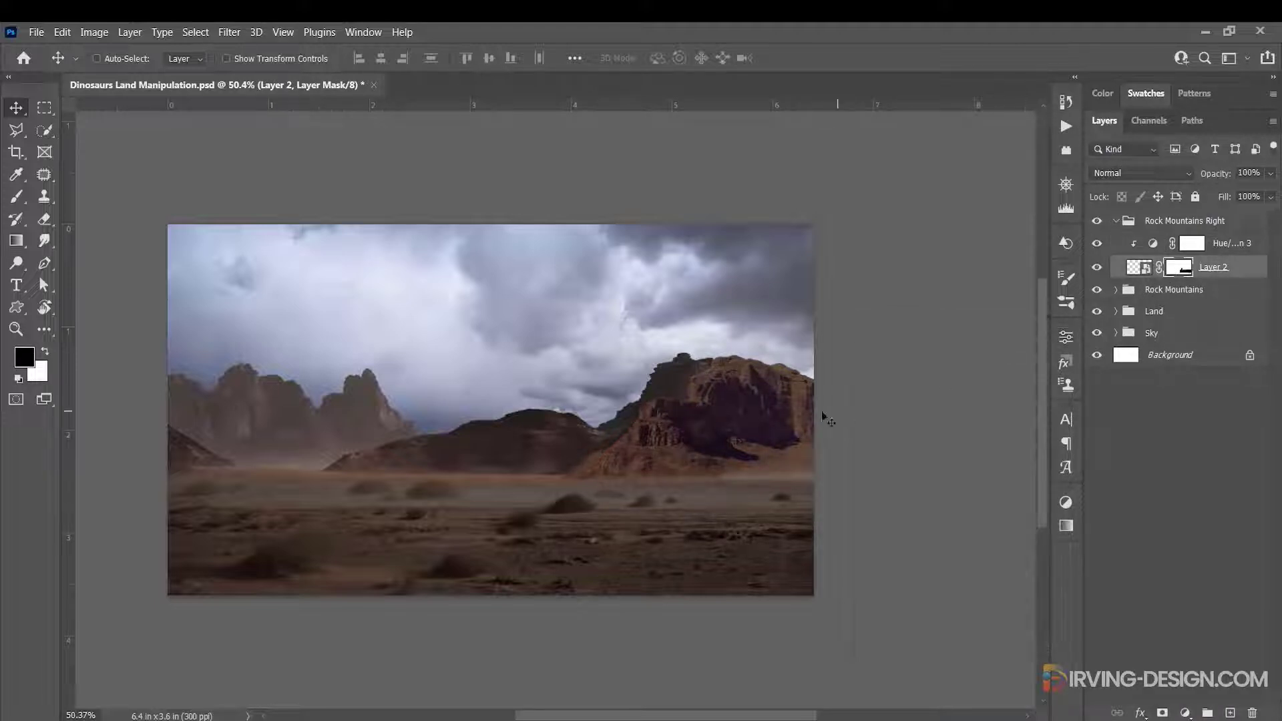
{"action": "left_click", "coordinate": [1139, 268]}
{"action": "left_click_drag", "start_coordinate": [722, 419], "coordinate": [727, 427]}
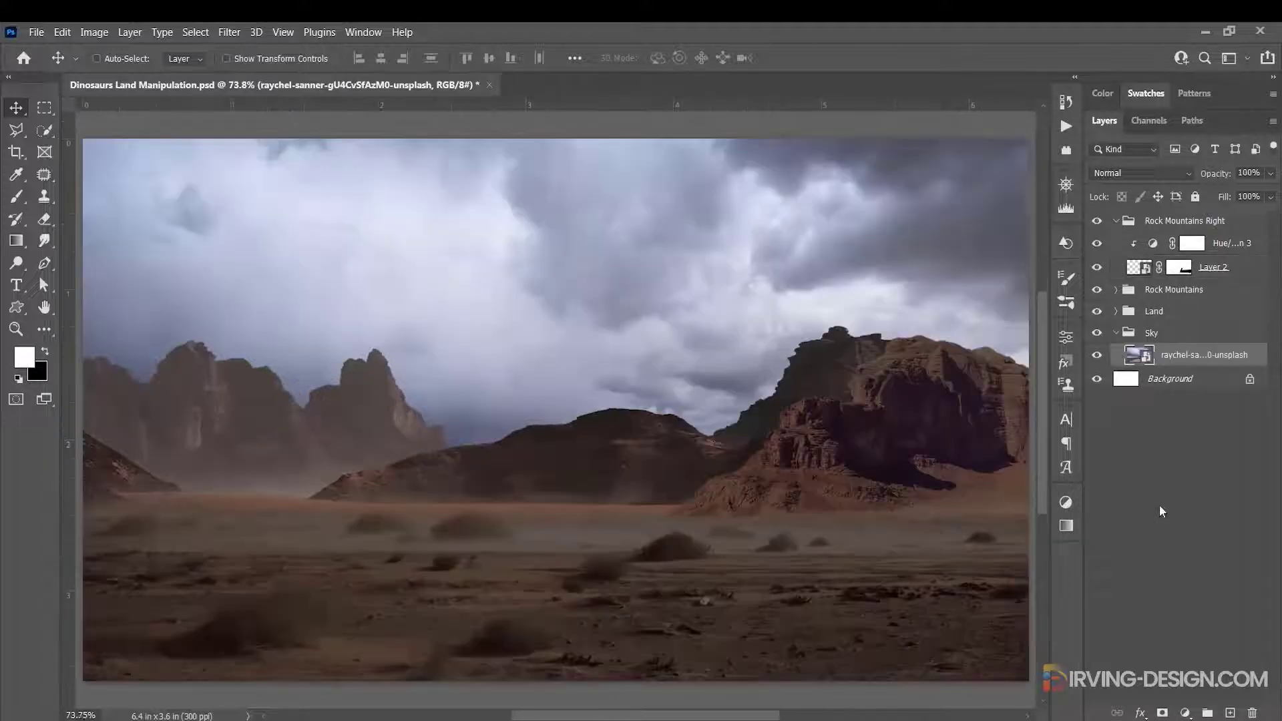
Add a Gradient Overlay to the sky photo layer using Foreground to Transparent with the start stop set to black (000000).
{"action": "double_click", "coordinate": [1117, 355]}
{"action": "left_click", "coordinate": [641, 447]}
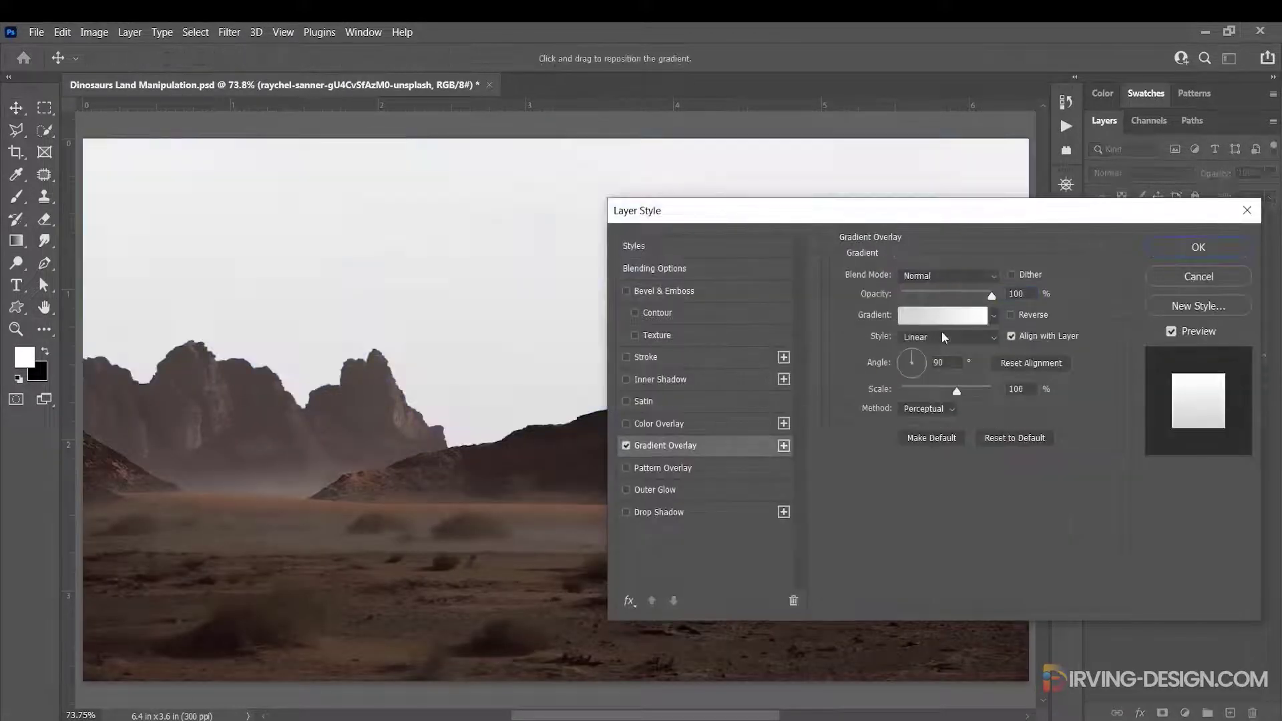
{"action": "left_click", "coordinate": [942, 315]}
{"action": "left_click", "coordinate": [483, 209]}
{"action": "left_click", "coordinate": [562, 248]}
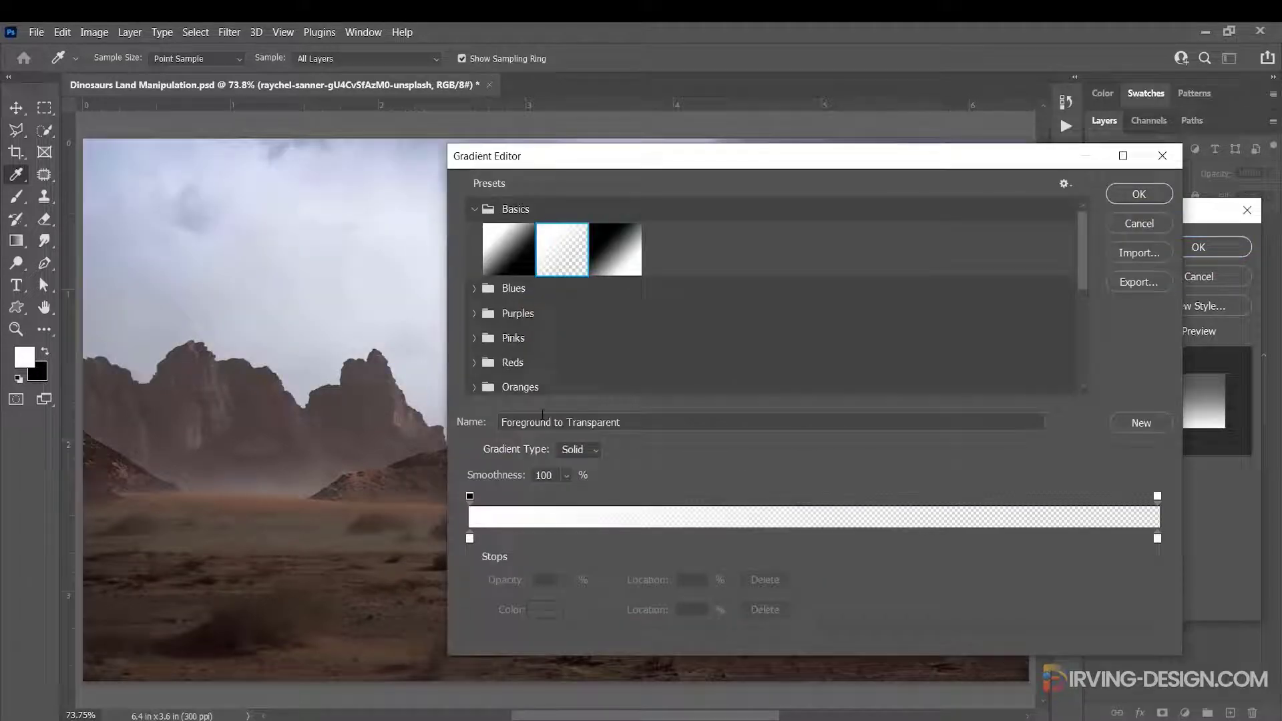
{"action": "double_click", "coordinate": [470, 539]}
{"action": "type", "text": "000000"}
{"action": "left_click", "coordinate": [1138, 258]}
{"action": "left_click", "coordinate": [1140, 194]}
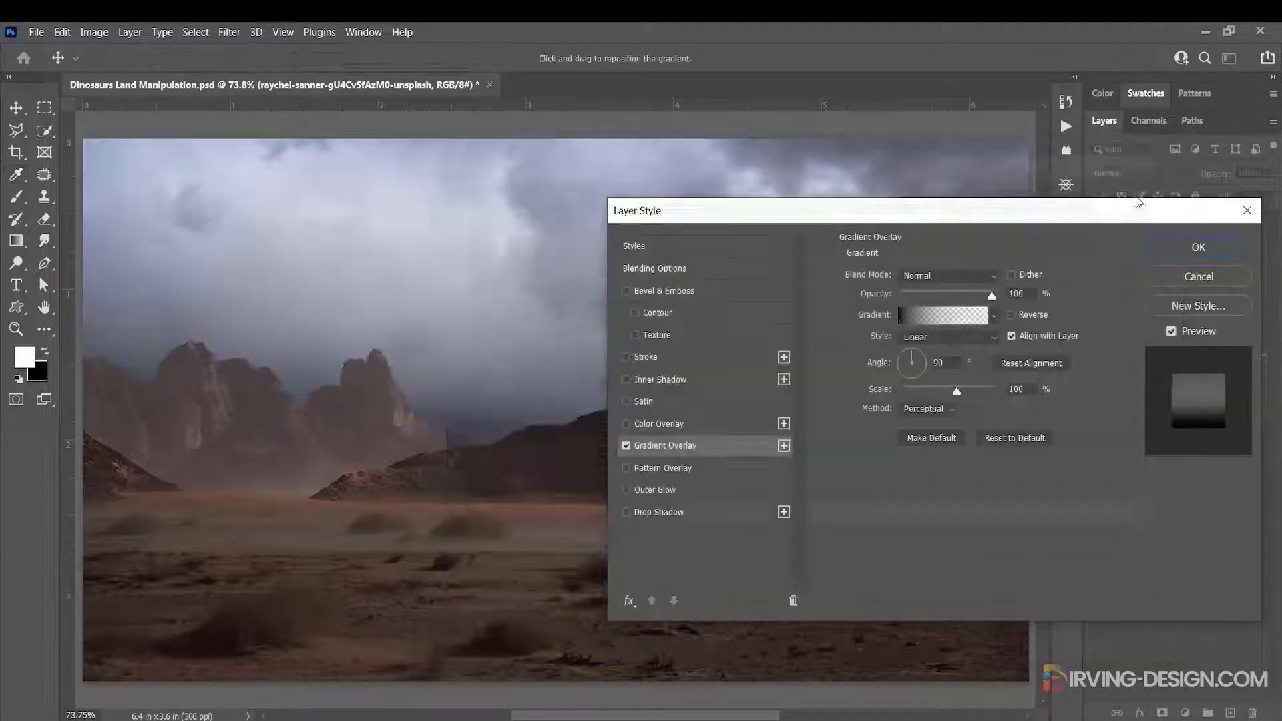
Reverse the sky's Gradient Overlay so it darkens the top, compare it off and on, and apply the layer style.
{"action": "left_click", "coordinate": [1010, 315]}
{"action": "left_click_drag", "start_coordinate": [1002, 210], "coordinate": [1099, 313]}
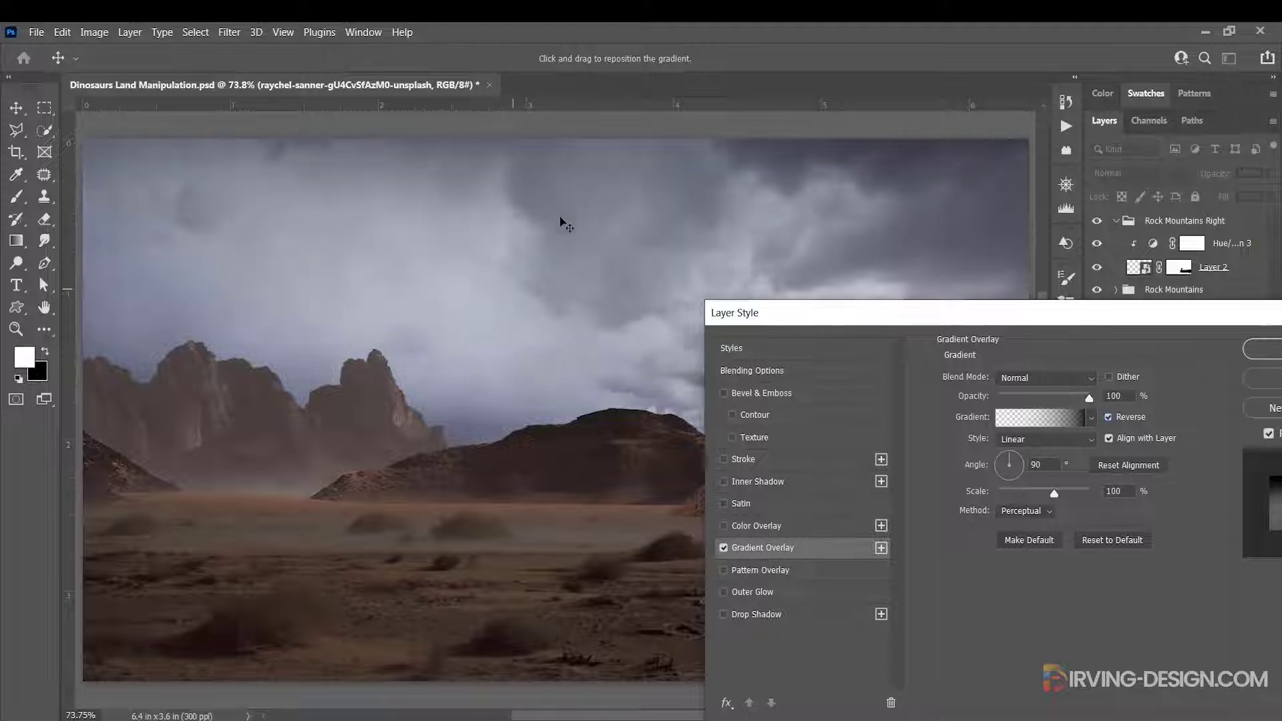
{"action": "left_click", "coordinate": [724, 548]}
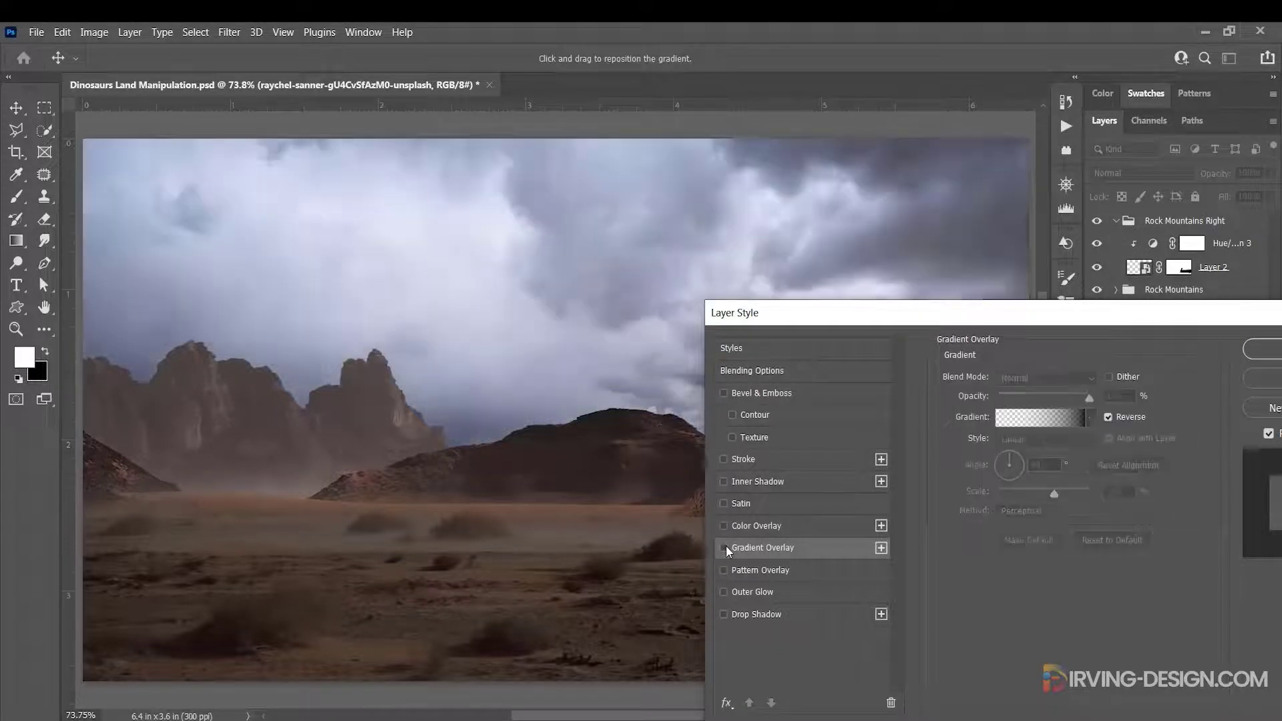
{"action": "left_click", "coordinate": [724, 548]}
{"action": "left_click", "coordinate": [1266, 348]}
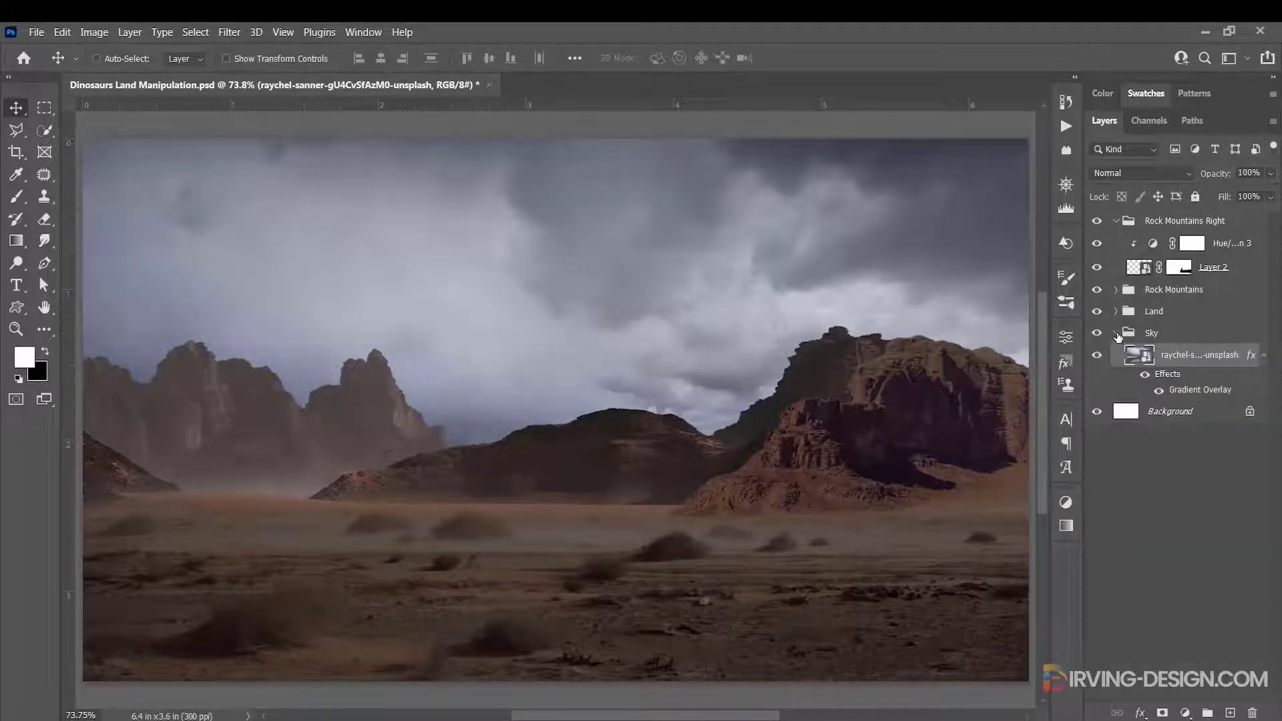
Collapse the Sky and Rock Mountains Right groups and put all four groups into a new group named BG.
{"action": "left_click", "coordinate": [1117, 333]}
{"action": "left_click", "coordinate": [1117, 220]}
{"action": "left_click", "coordinate": [1165, 224]}
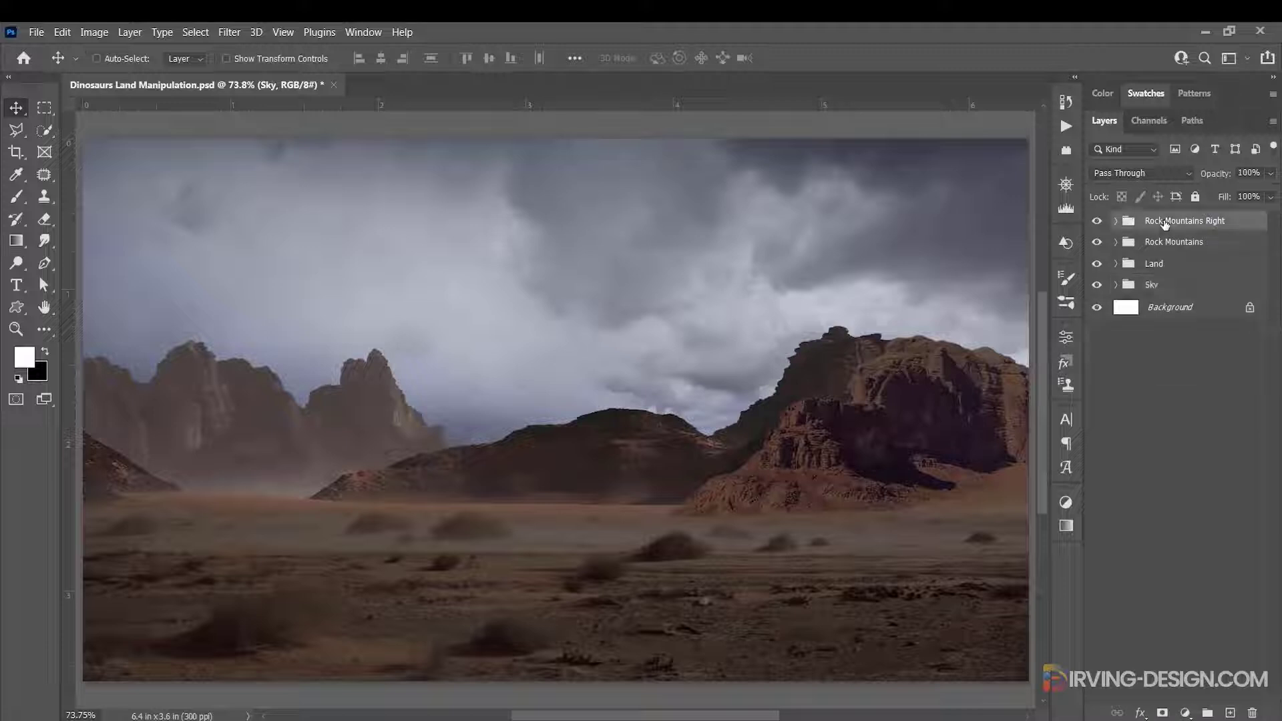
{"action": "left_click", "coordinate": [1166, 285], "text": "shift"}
{"action": "left_click_drag", "start_coordinate": [1176, 242], "coordinate": [1208, 713]}
{"action": "double_click", "coordinate": [1159, 222]}
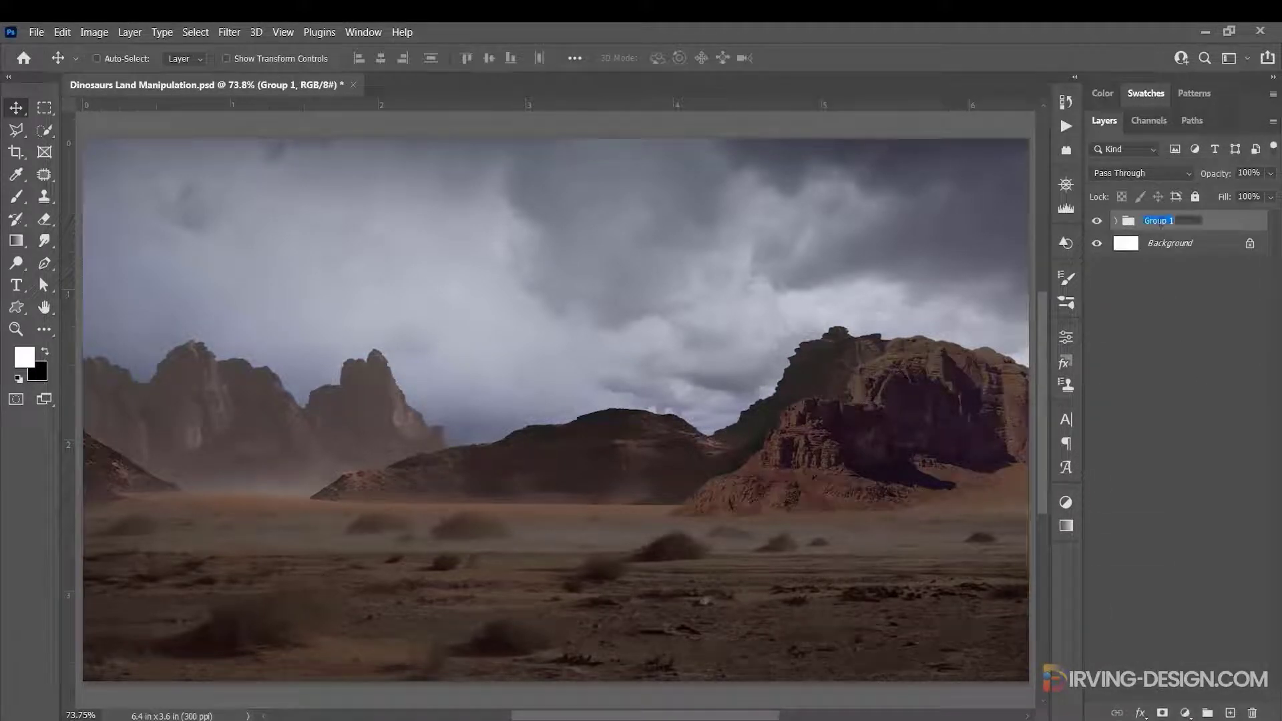
{"action": "type", "text": "BG"}
{"action": "key", "text": "Return"}
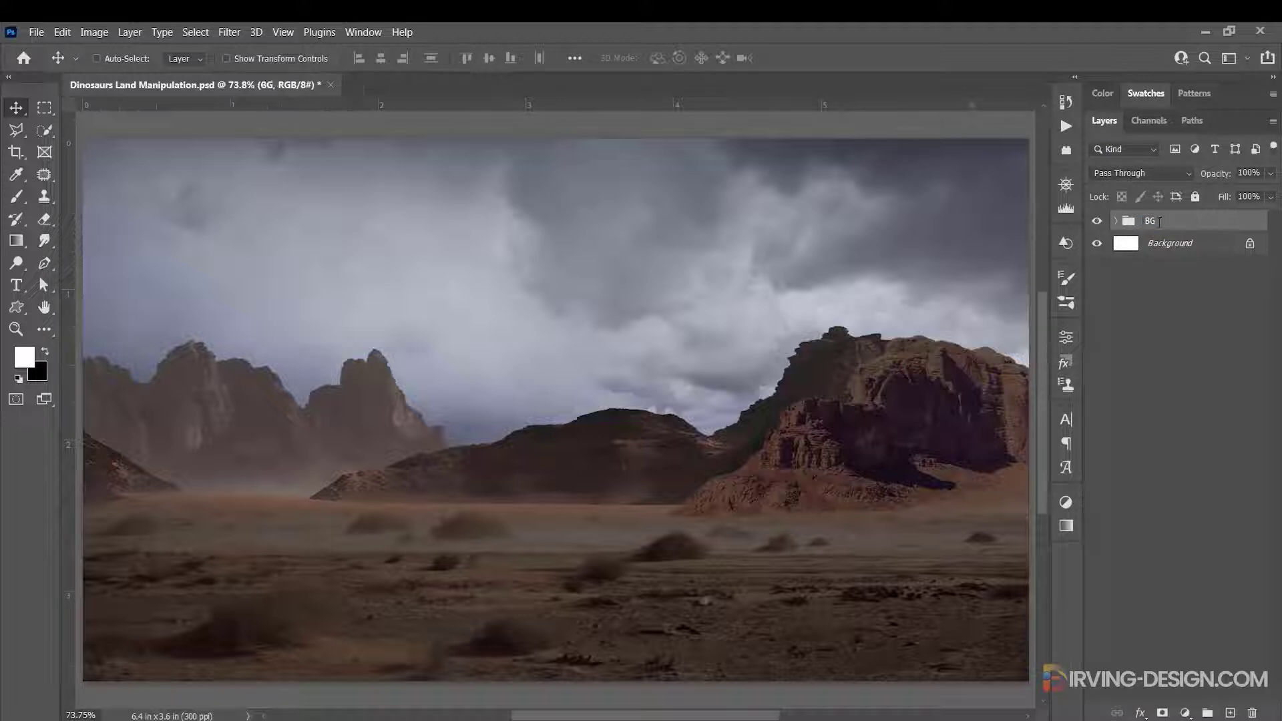
Add a Gradient Map adjustment above the Rock Mountains Right group inside BG, using the Red_06 preset.
{"action": "left_click", "coordinate": [1115, 221]}
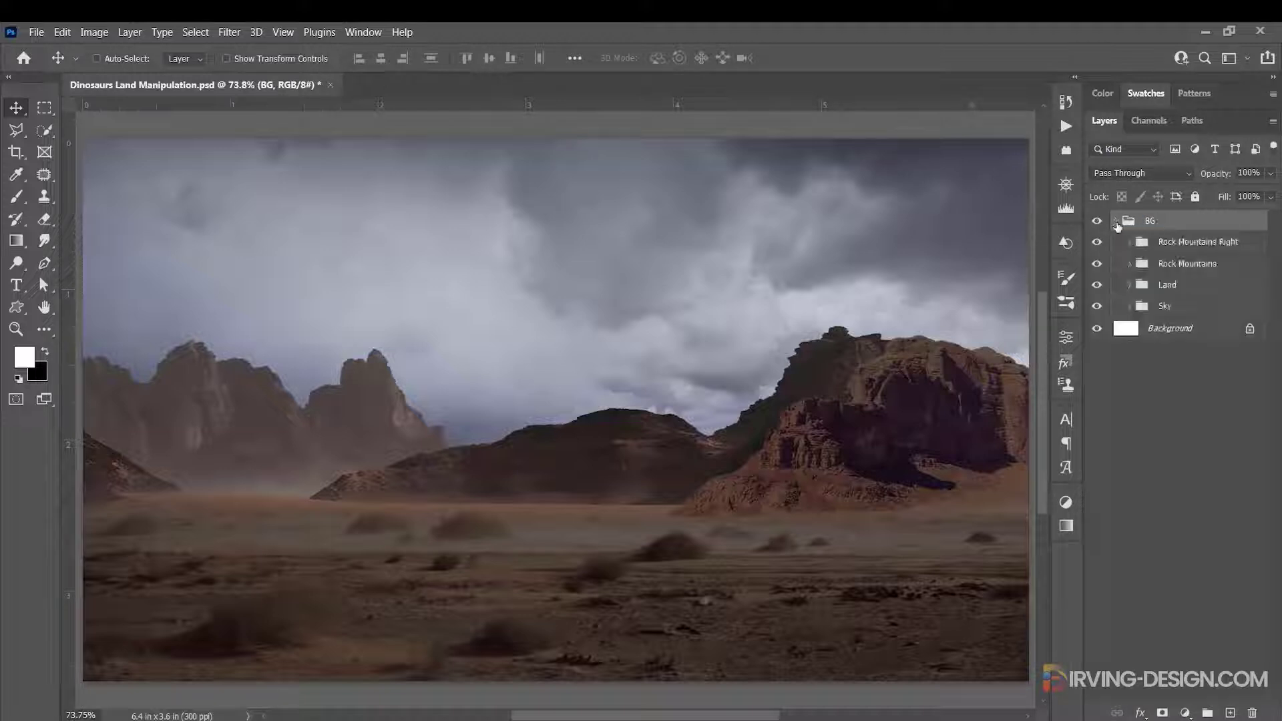
{"action": "left_click", "coordinate": [1137, 241]}
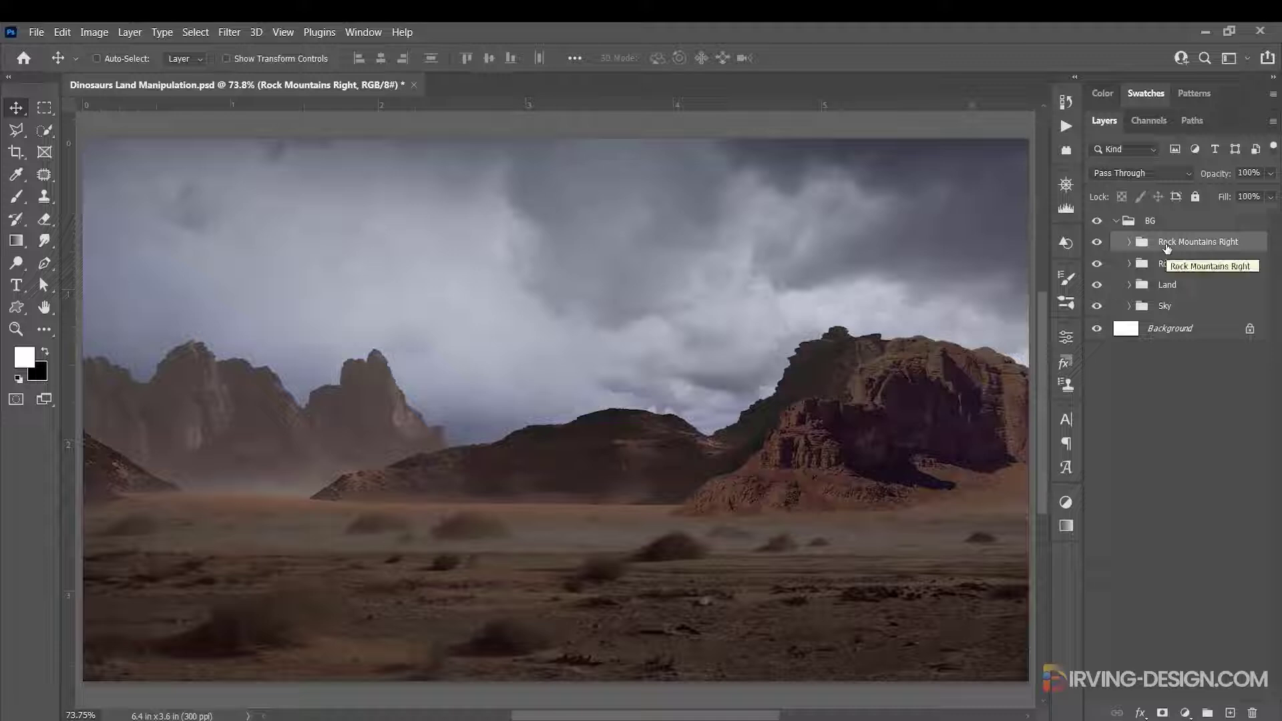
{"action": "left_click", "coordinate": [1066, 504]}
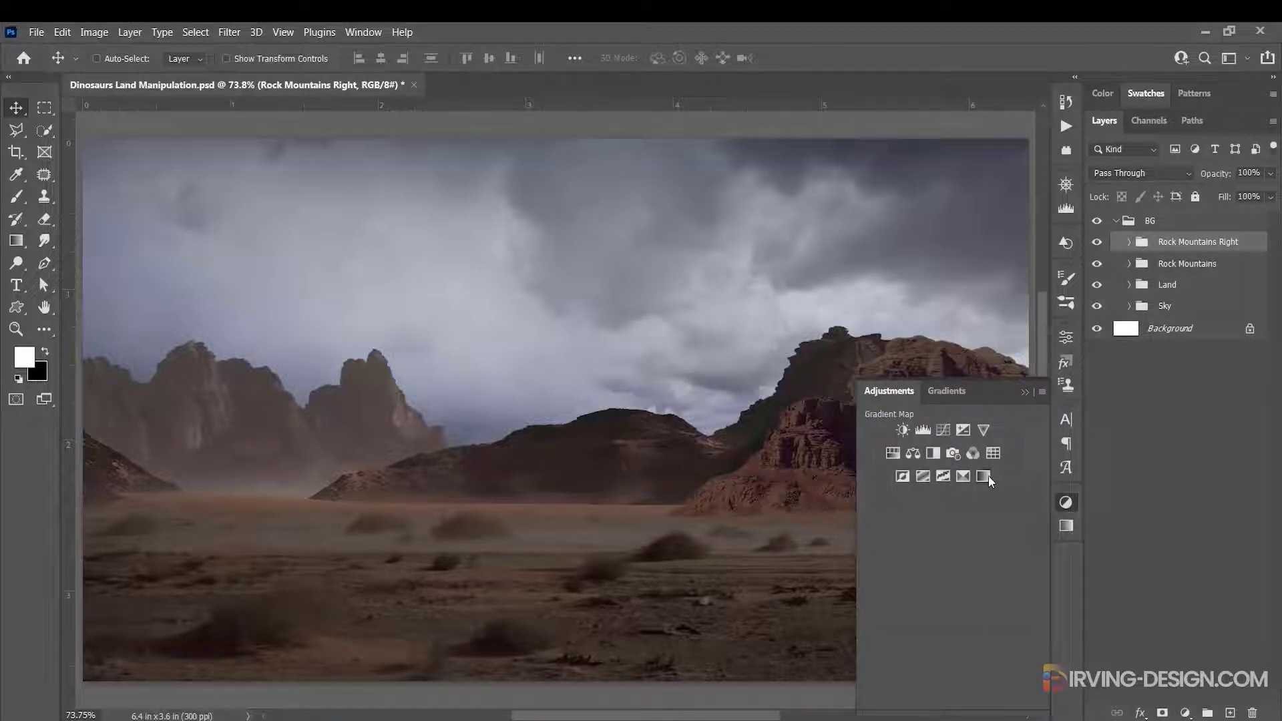
{"action": "left_click", "coordinate": [964, 476]}
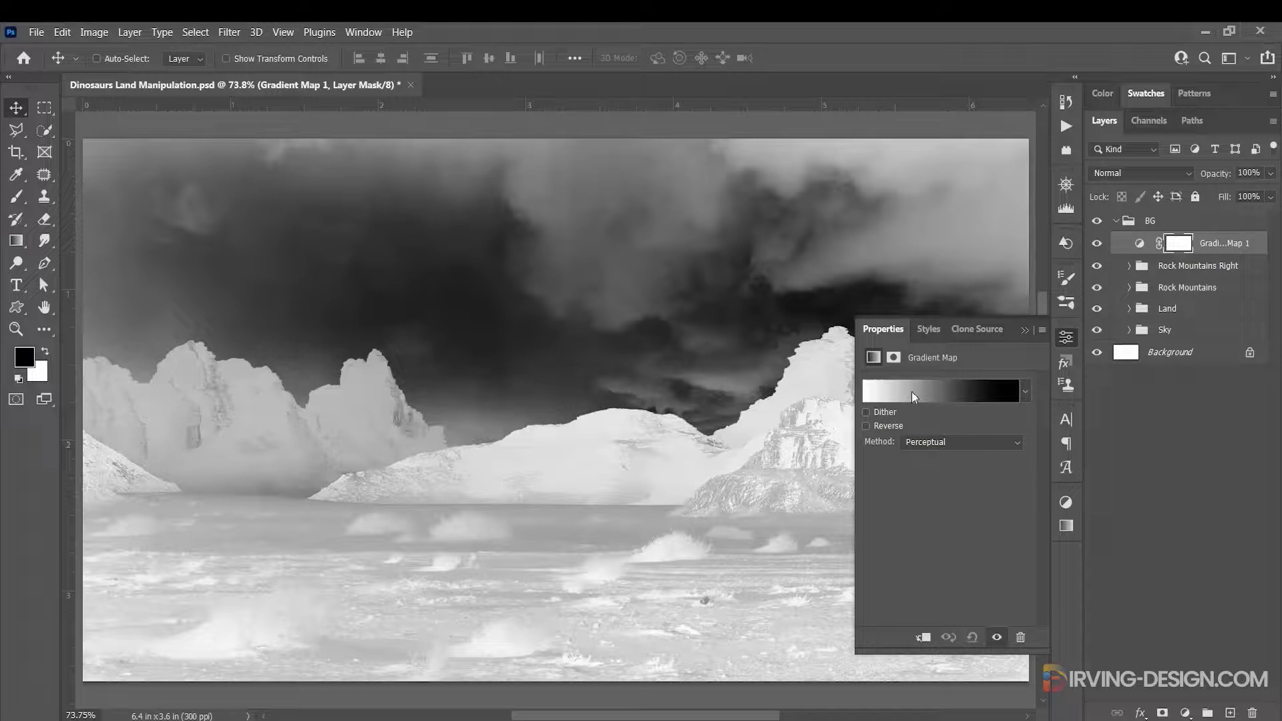
{"action": "left_click", "coordinate": [915, 397]}
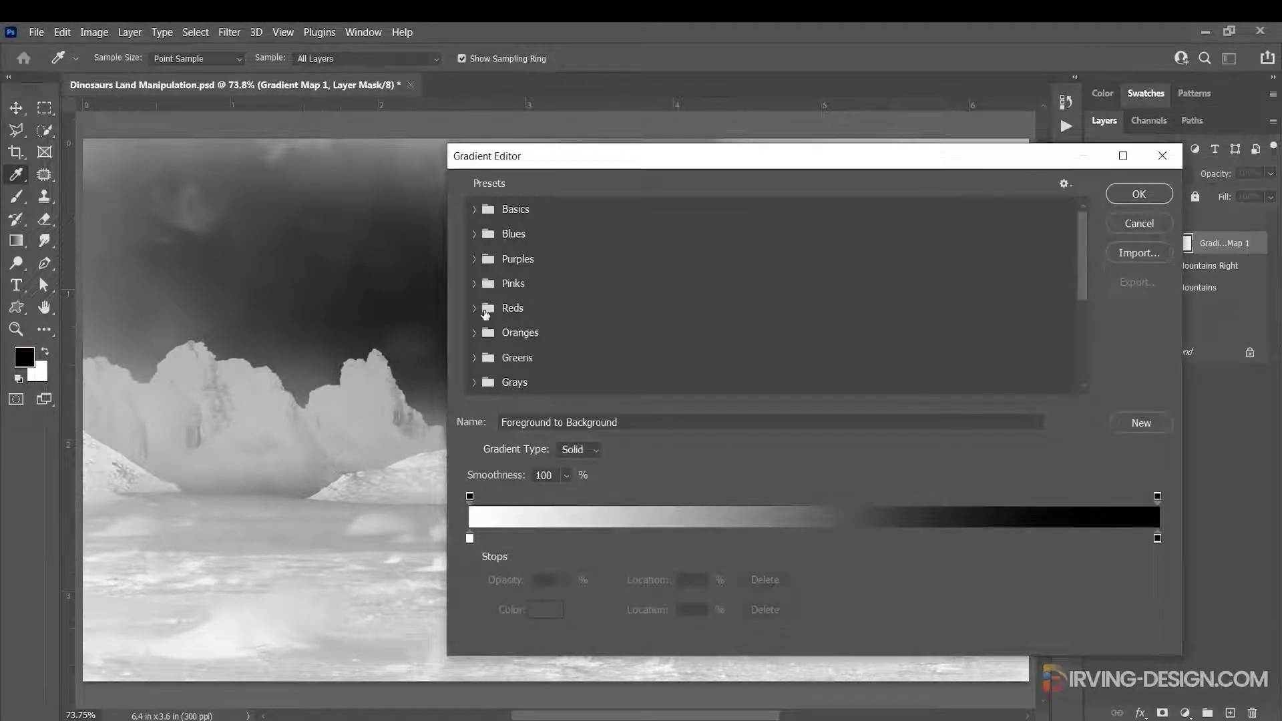
{"action": "left_click", "coordinate": [473, 307]}
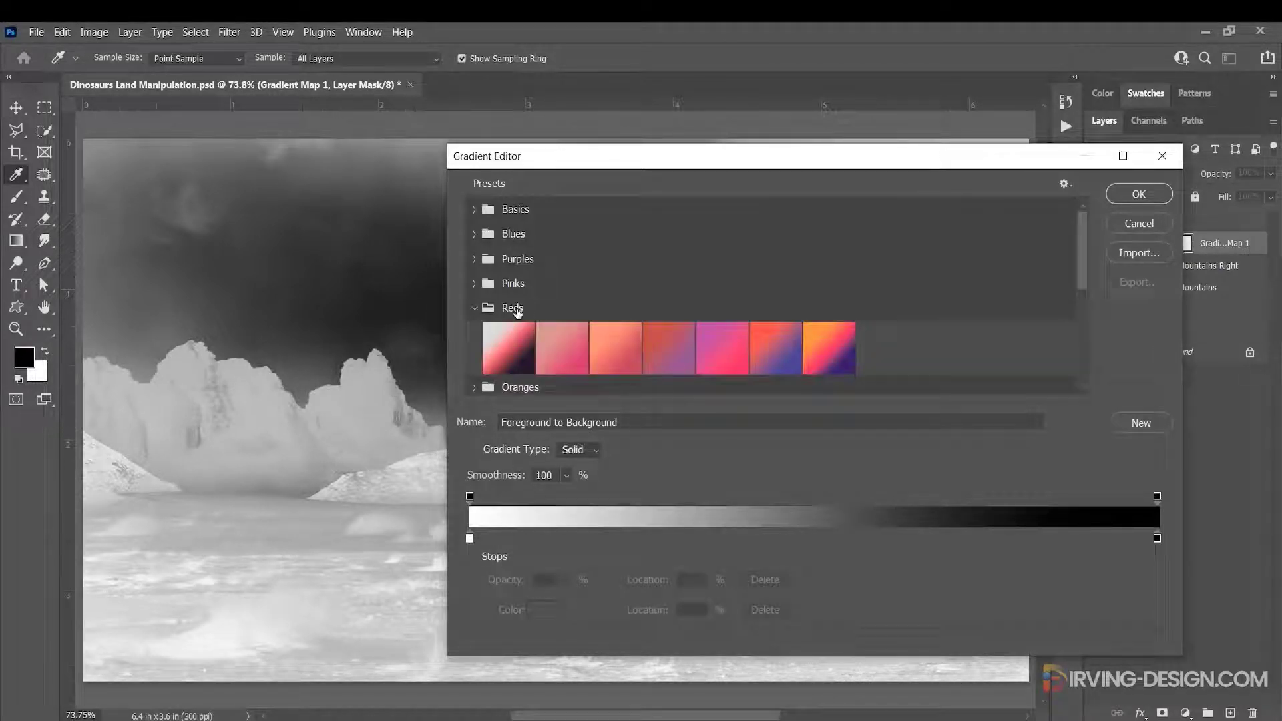
{"action": "left_click", "coordinate": [770, 354]}
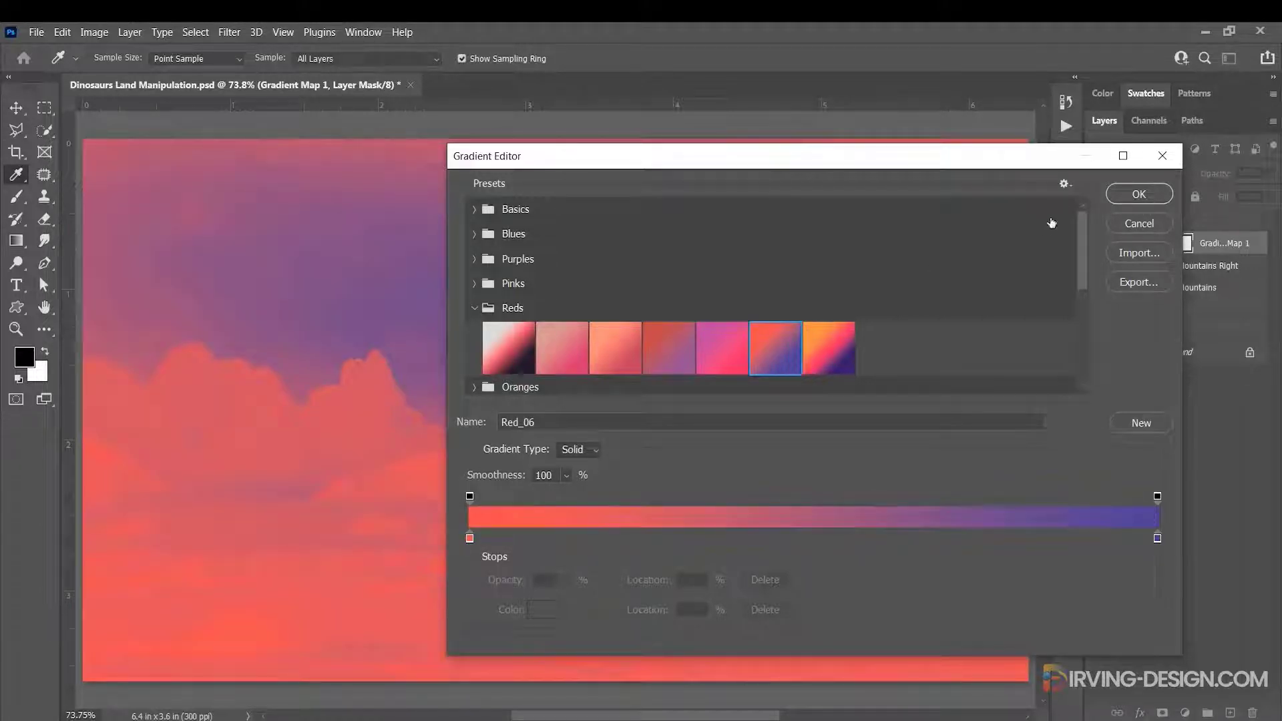
{"action": "left_click", "coordinate": [1139, 194]}
Accept the Gradient Map preset, reopen the gradient to check its start and end stop colours, and confirm it.
{"action": "left_click", "coordinate": [1139, 245]}
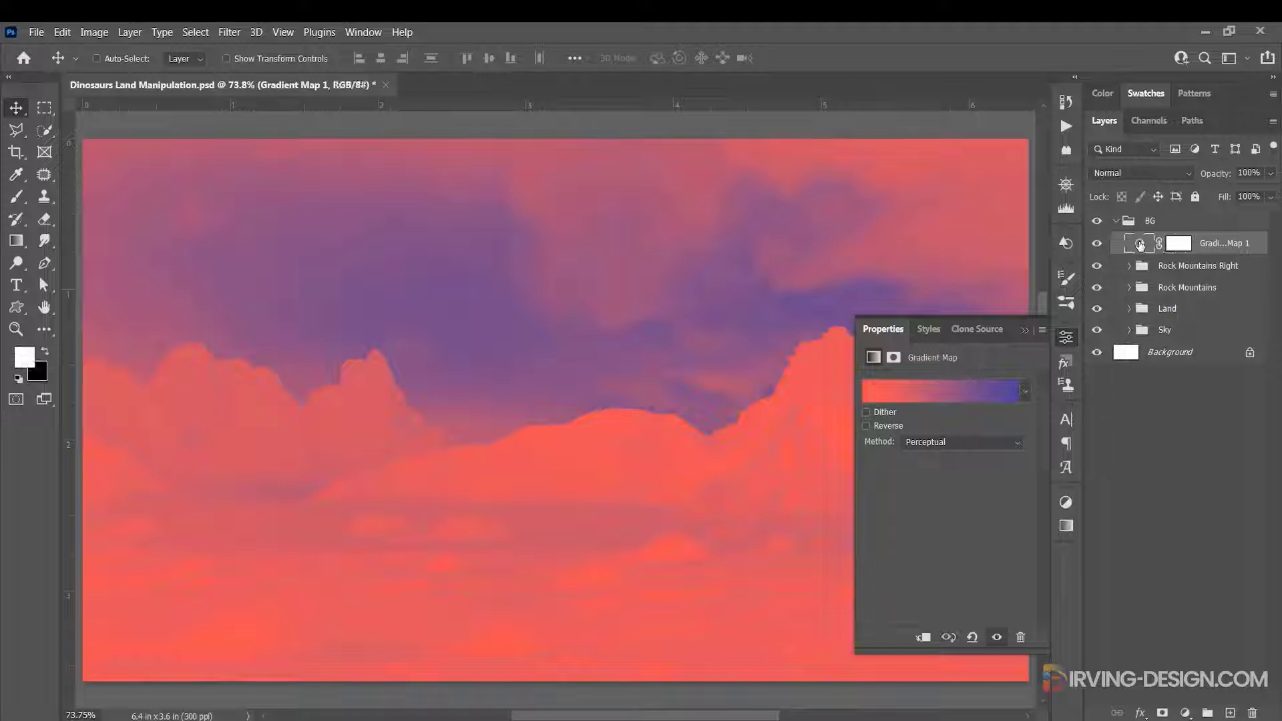
{"action": "left_click", "coordinate": [955, 400]}
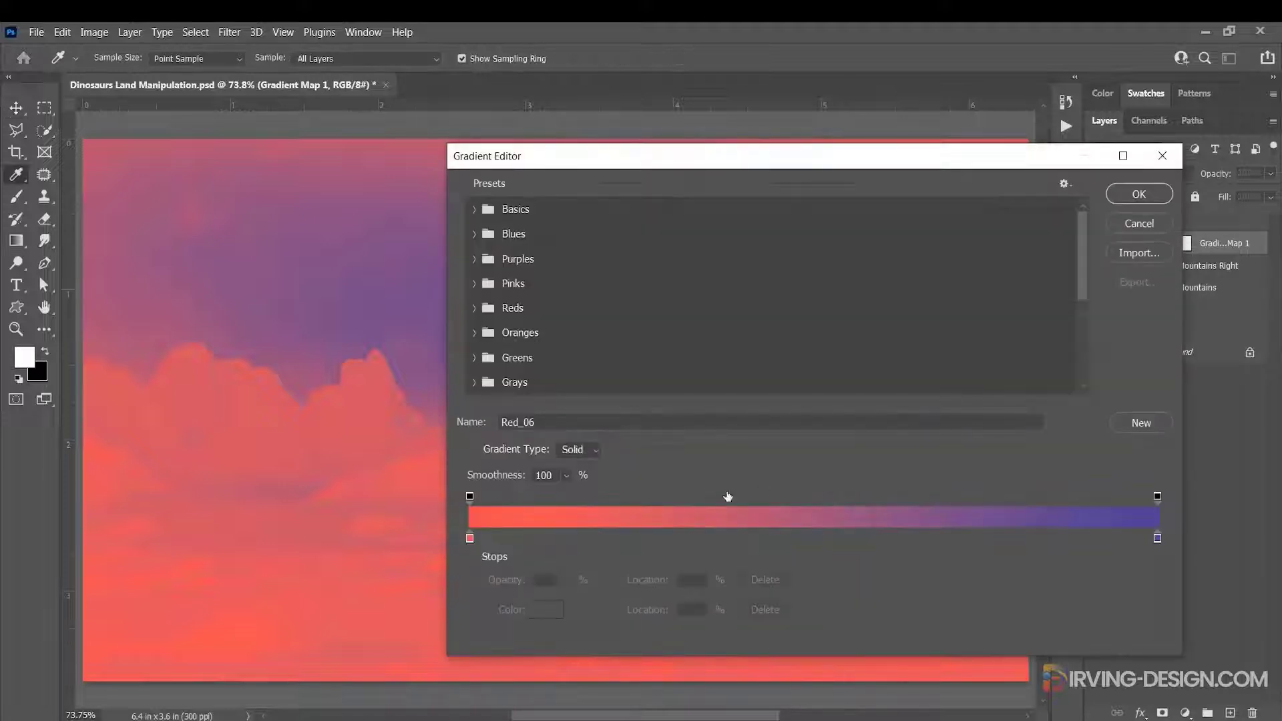
{"action": "double_click", "coordinate": [470, 538]}
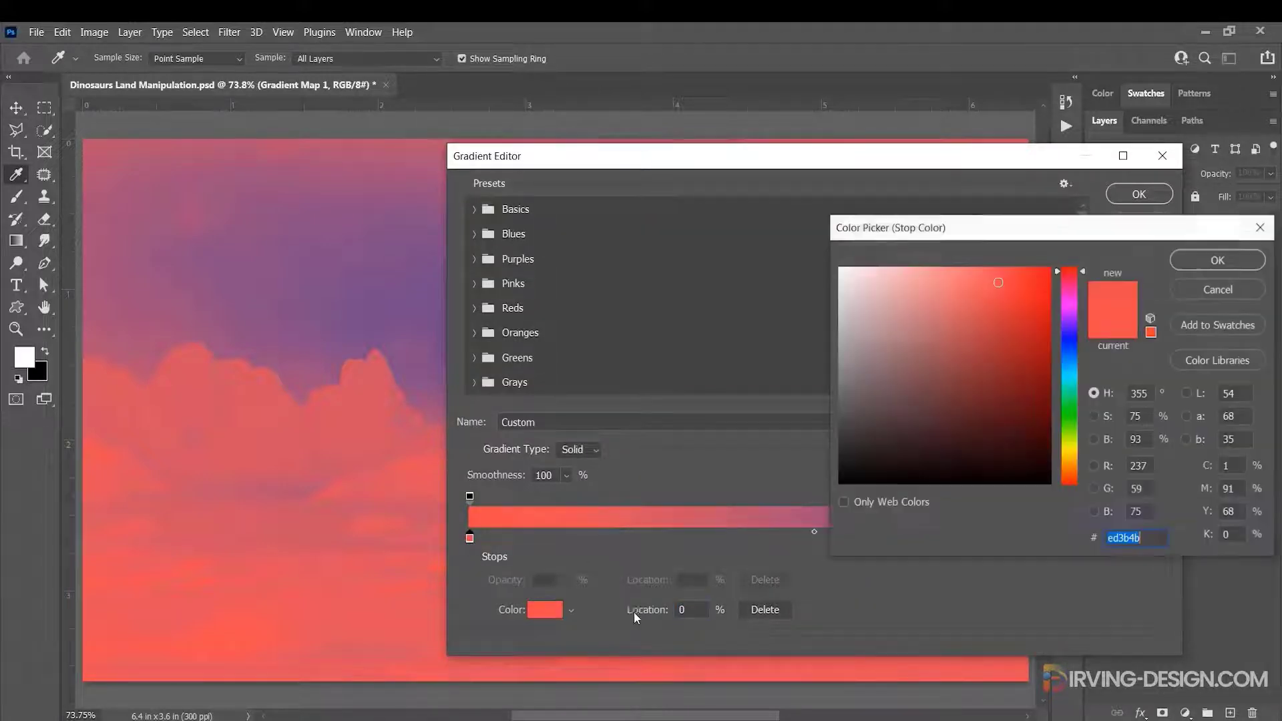
{"action": "key", "text": "Return"}
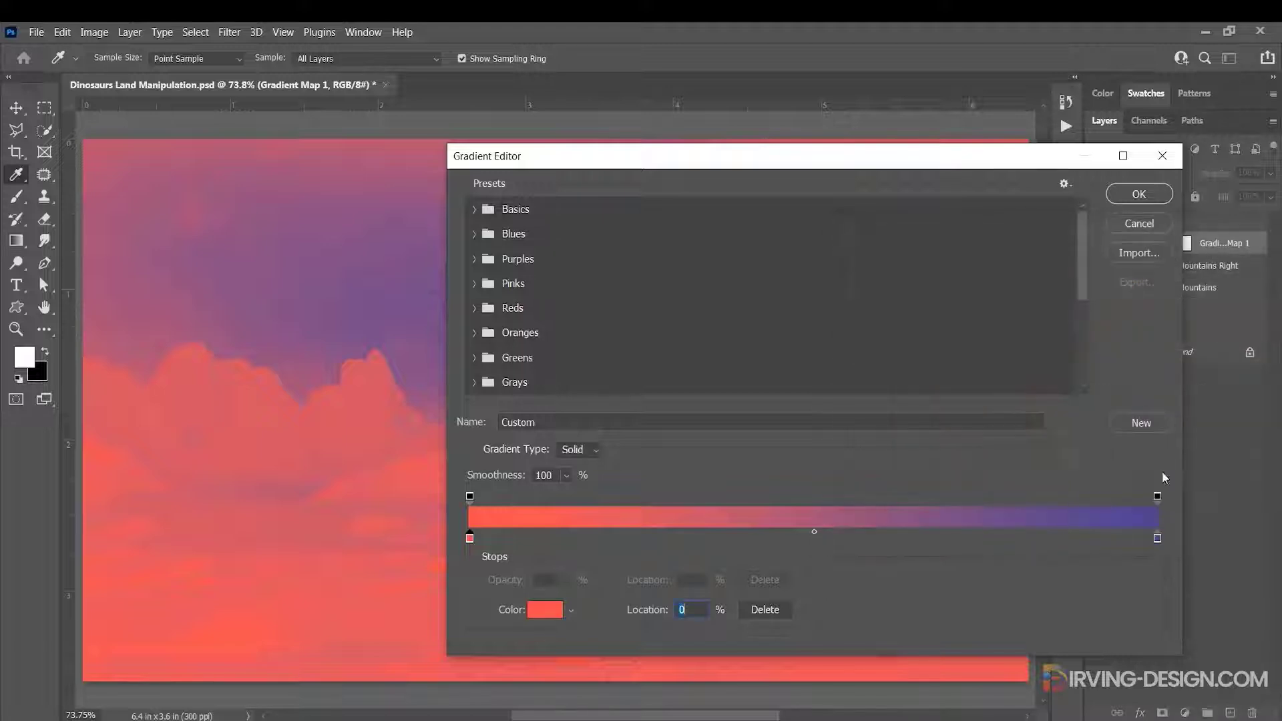
{"action": "left_click", "coordinate": [1158, 539]}
{"action": "left_click", "coordinate": [545, 610]}
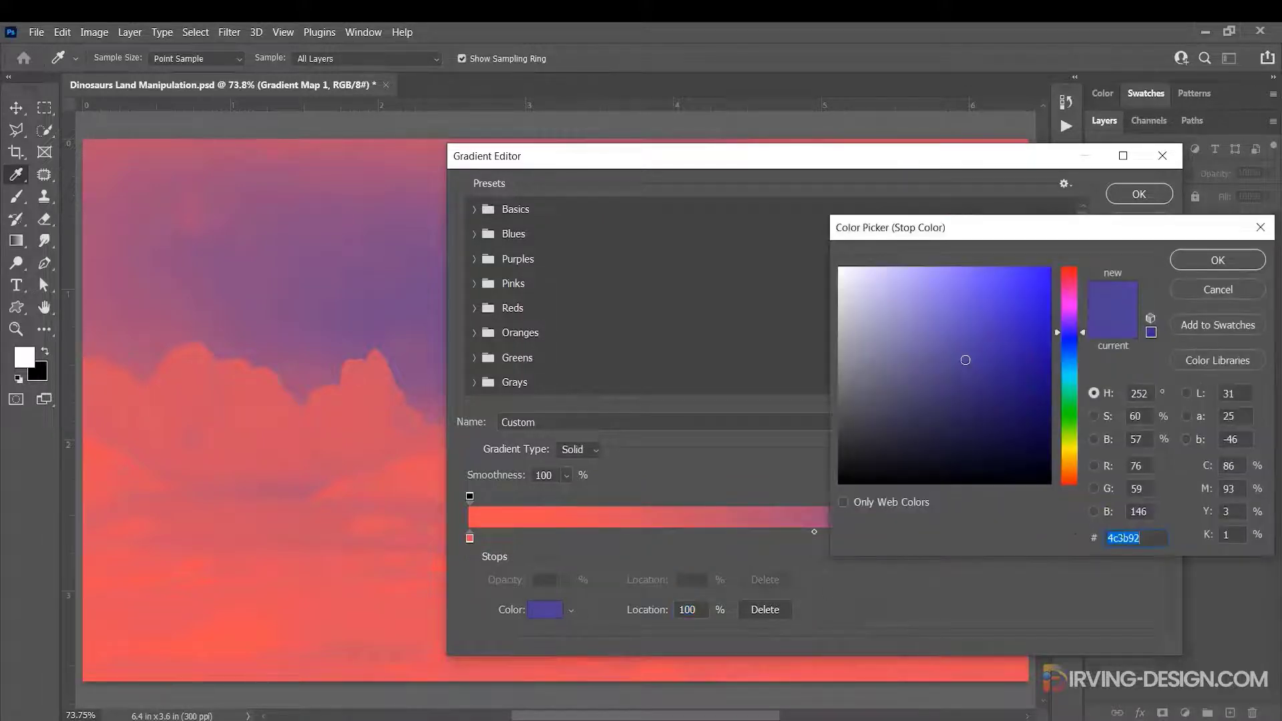
{"action": "left_click", "coordinate": [1228, 268]}
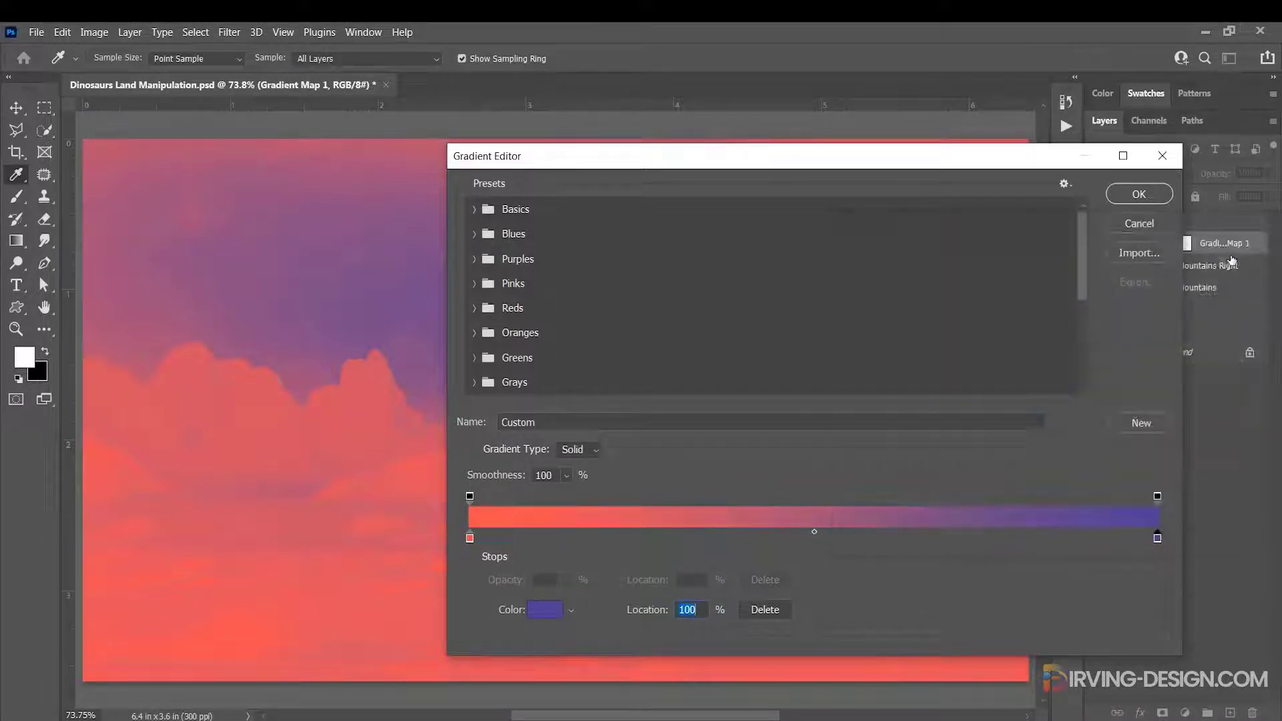
{"action": "left_click", "coordinate": [1141, 194]}
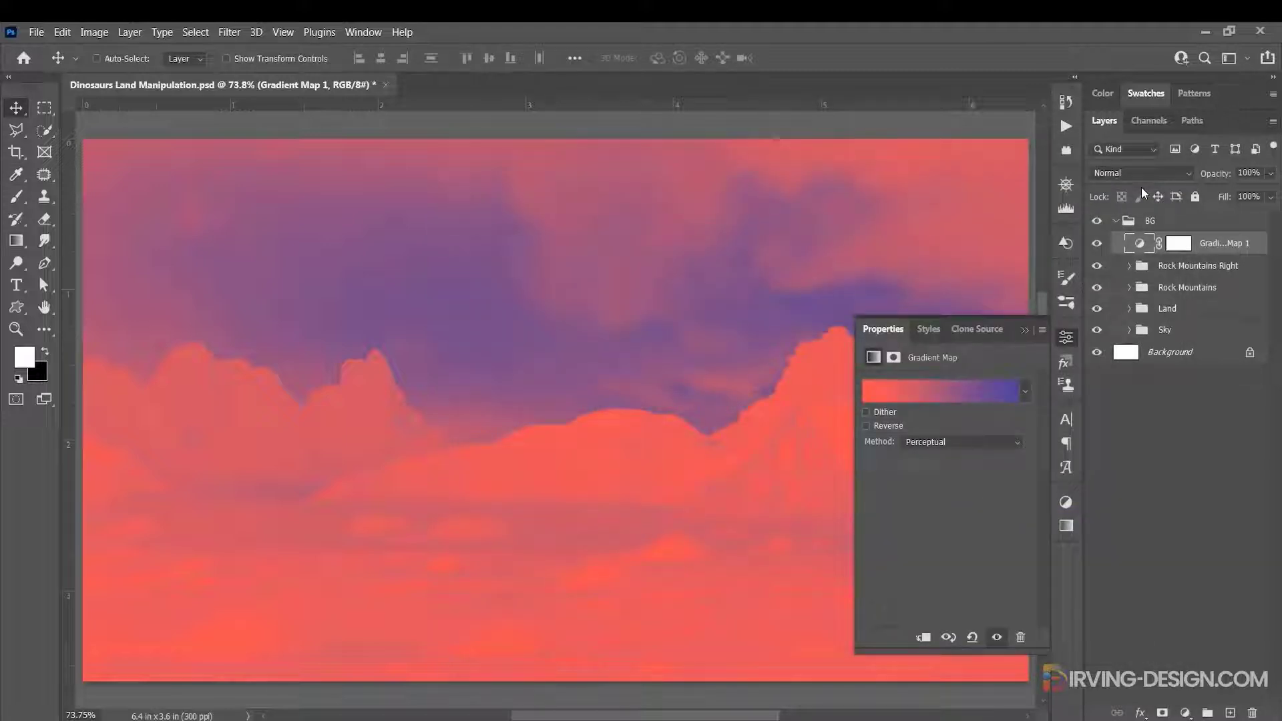
Set the Gradient Map layer to Soft Light blending at 40% opacity and compare the effect off and on.
{"action": "left_click", "coordinate": [1142, 173]}
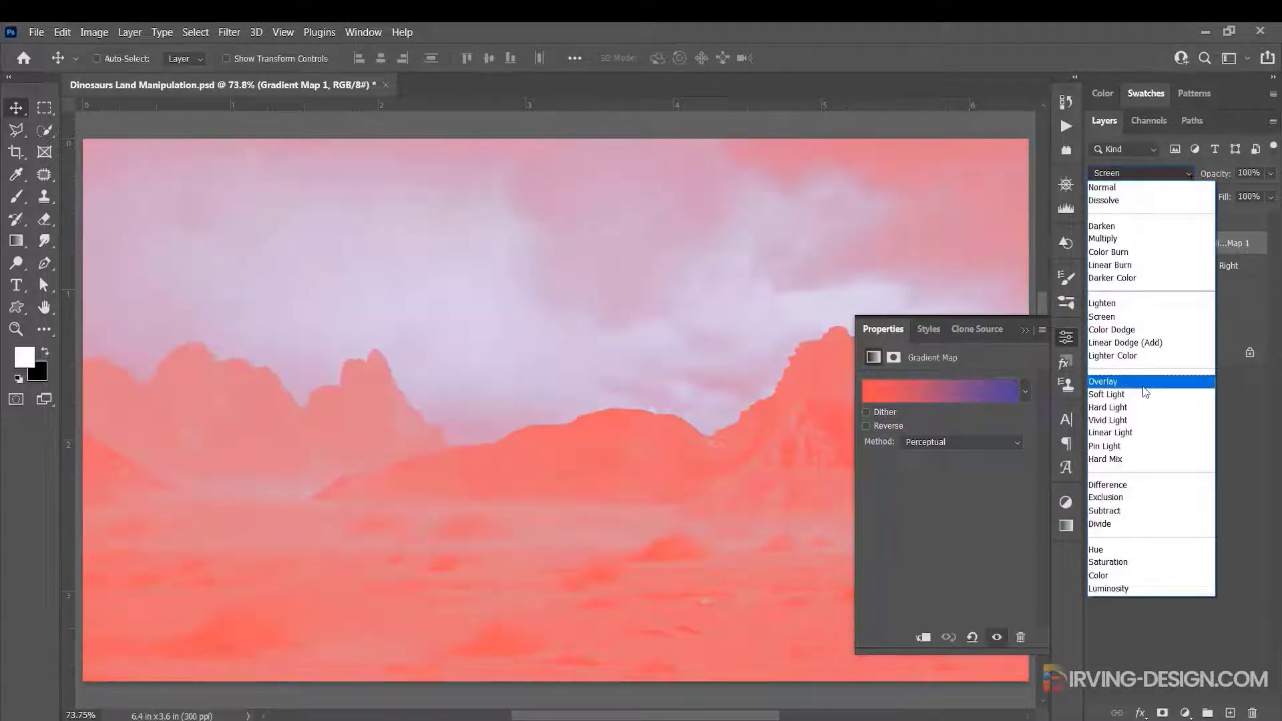
{"action": "left_click", "coordinate": [1141, 393]}
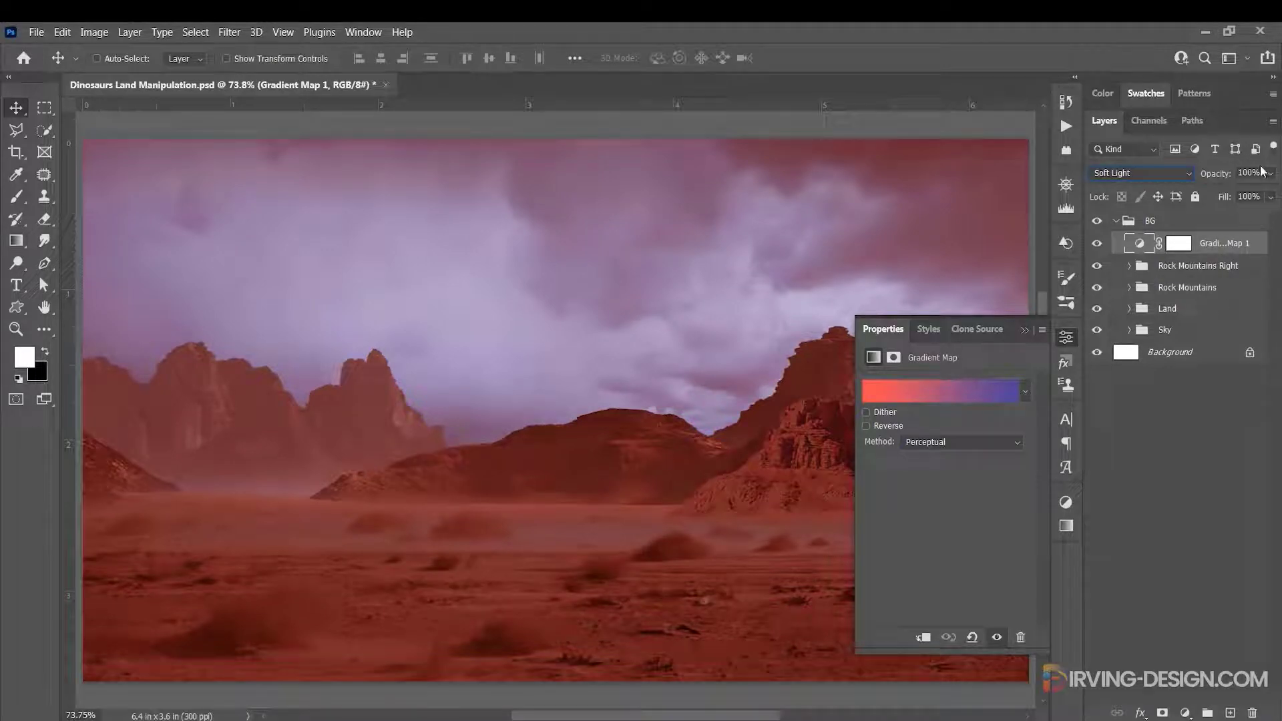
{"action": "type", "text": "4"}
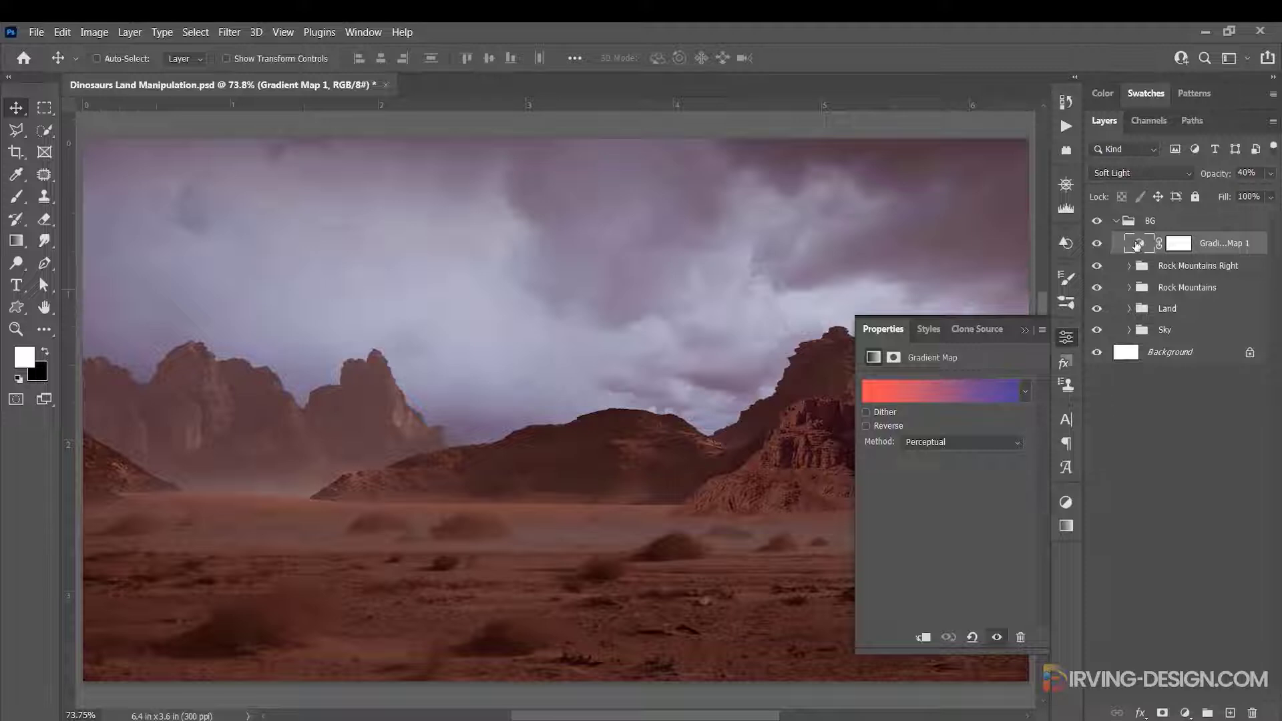
{"action": "left_click", "coordinate": [1099, 244]}
{"action": "left_click", "coordinate": [1098, 245]}
Add a Color Lookup adjustment above the Gradient Map using the NightFromDay.CUBE 3D LUT.
{"action": "left_click", "coordinate": [1188, 712]}
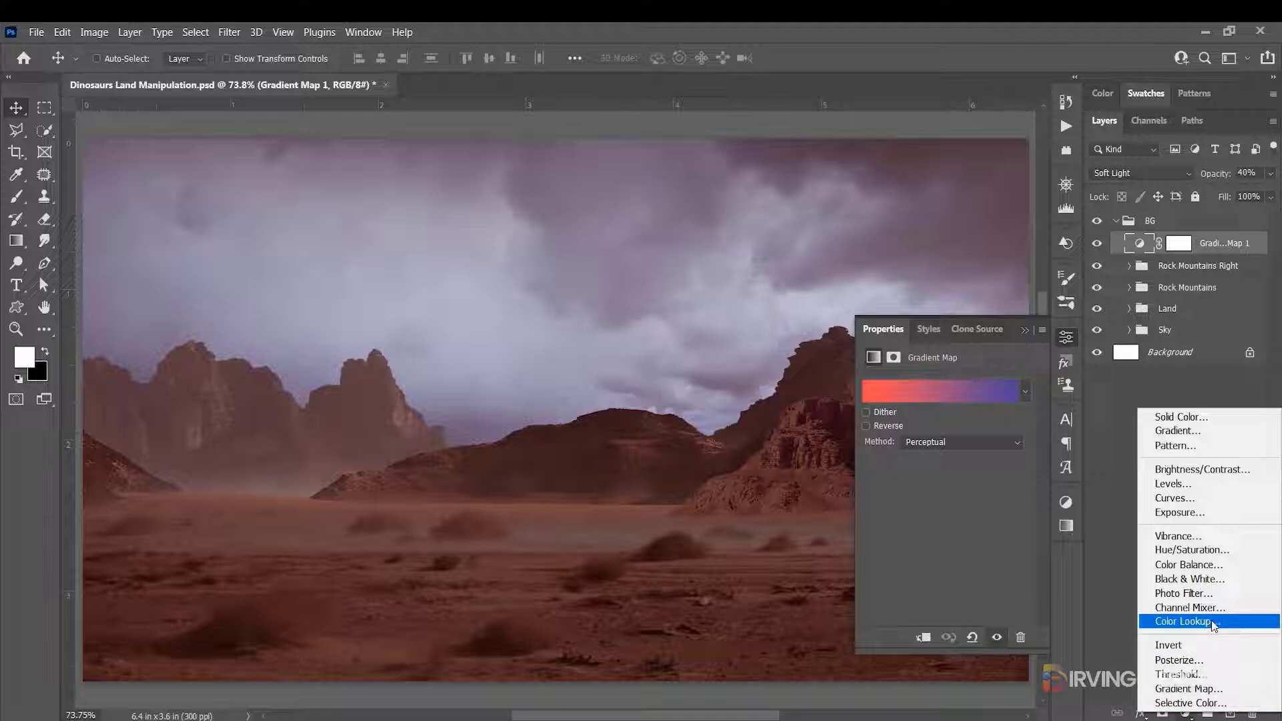
{"action": "left_click", "coordinate": [1183, 622]}
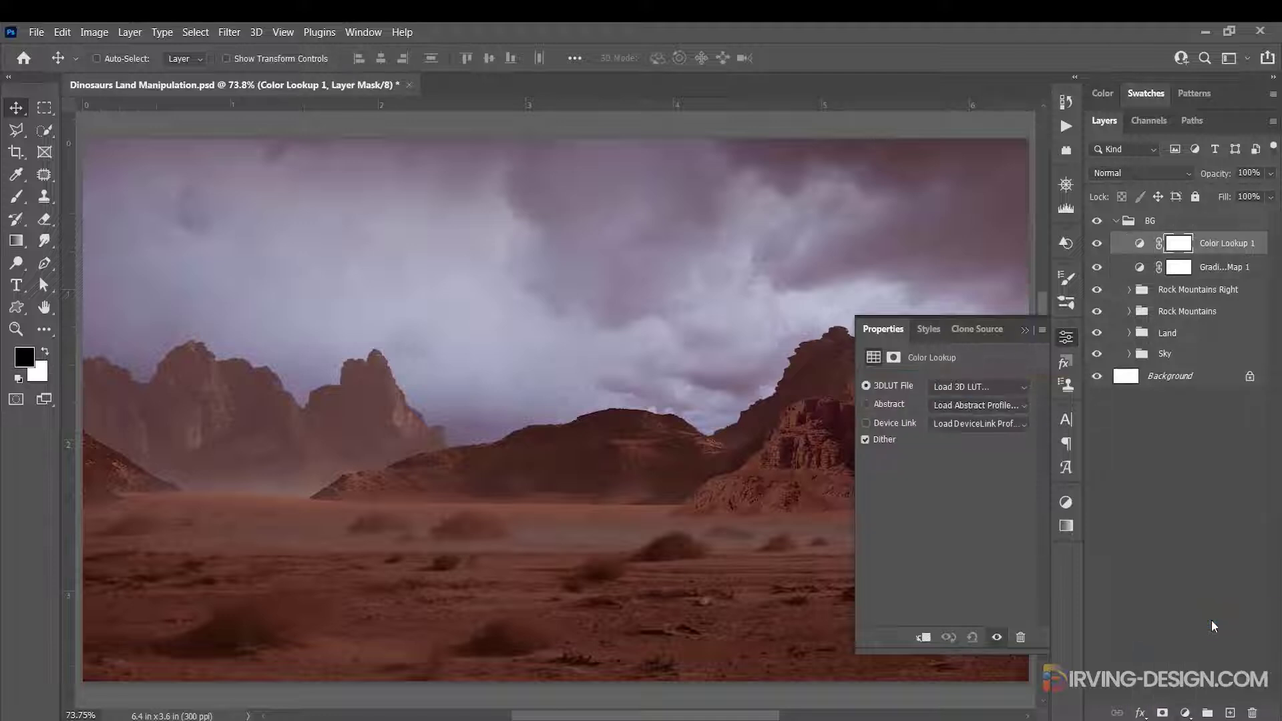
{"action": "left_click", "coordinate": [1017, 387]}
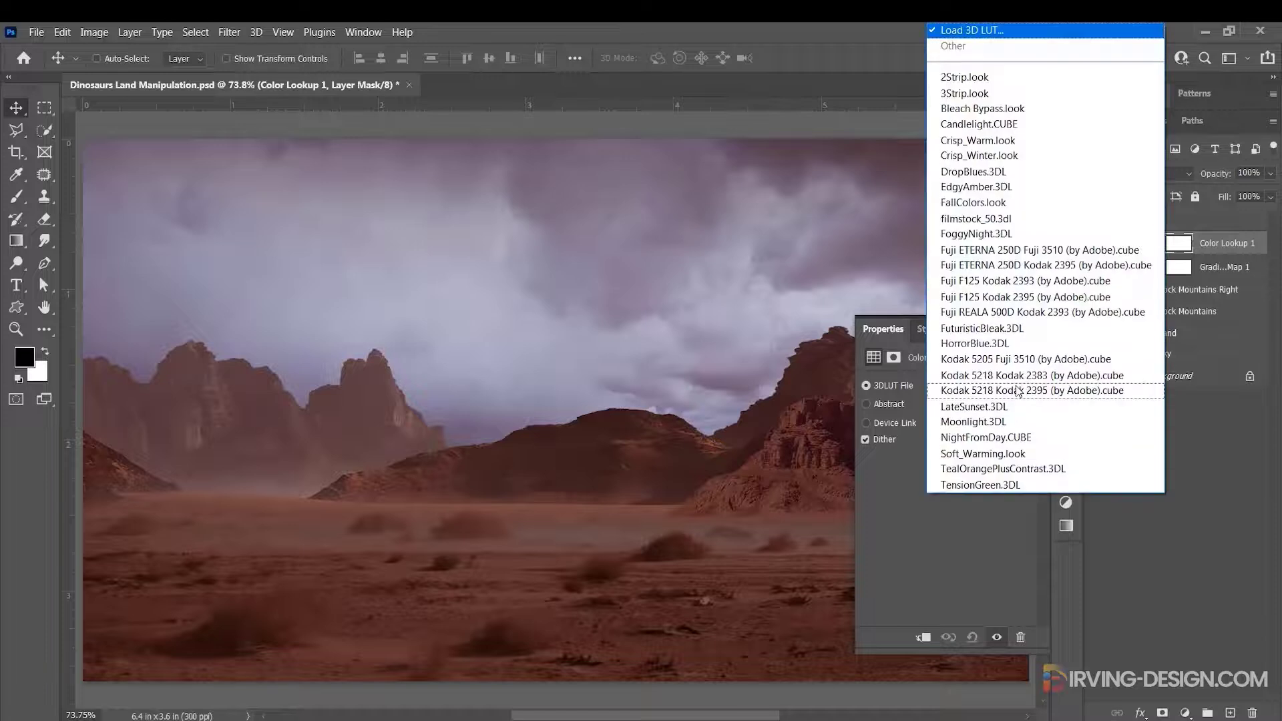
{"action": "left_click", "coordinate": [1020, 439]}
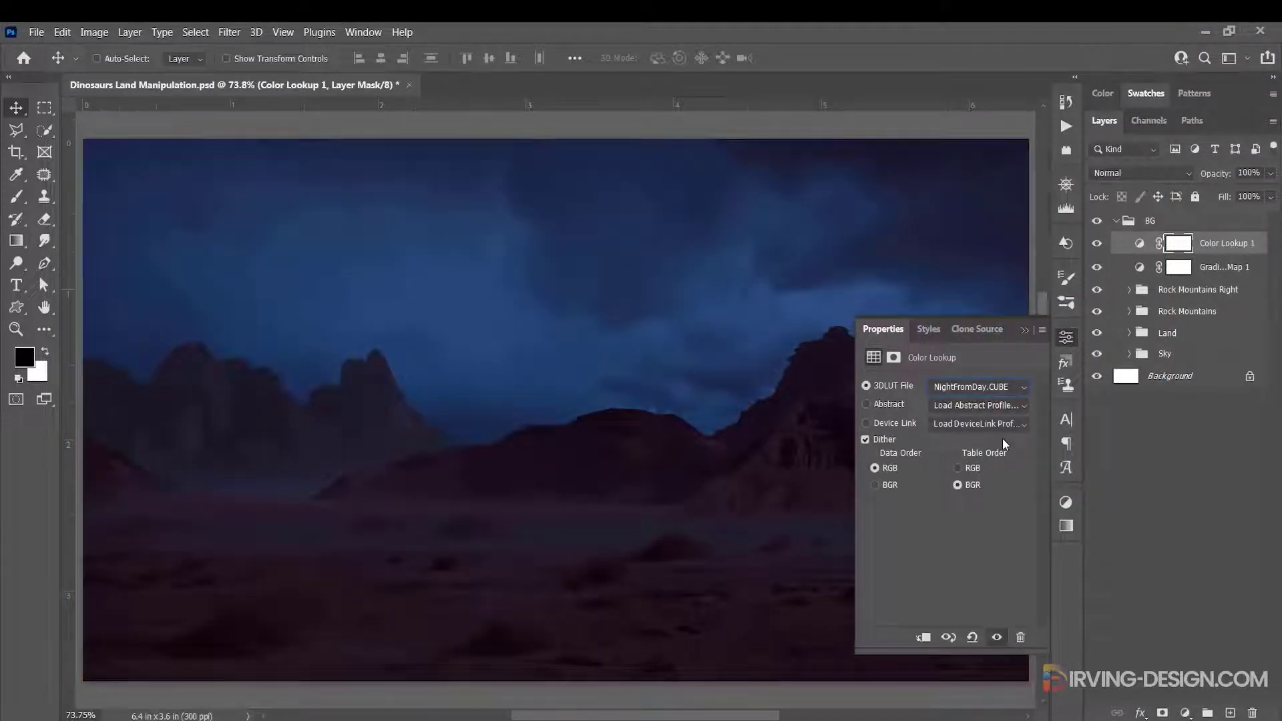
Set the Color Lookup layer's opacity to 35%, compare it off and on, and collapse the BG group.
{"action": "left_click", "coordinate": [1140, 243]}
{"action": "left_click", "coordinate": [1216, 174]}
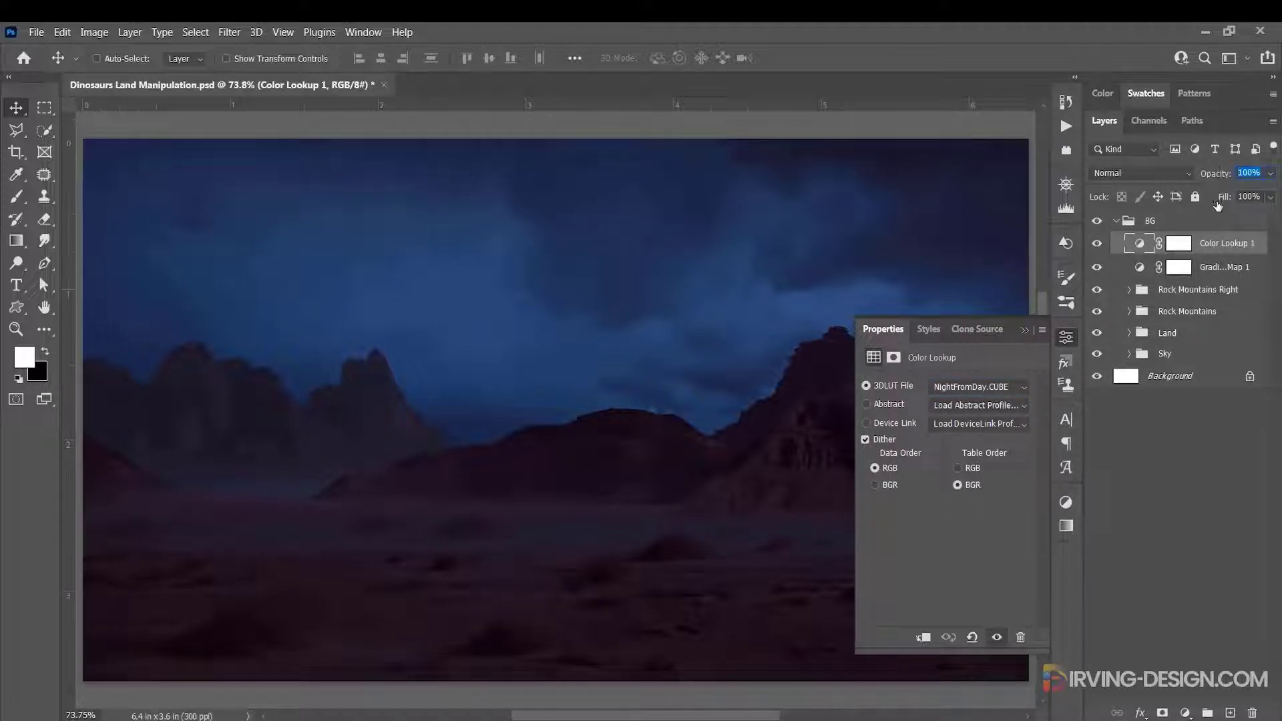
{"action": "type", "text": "35"}
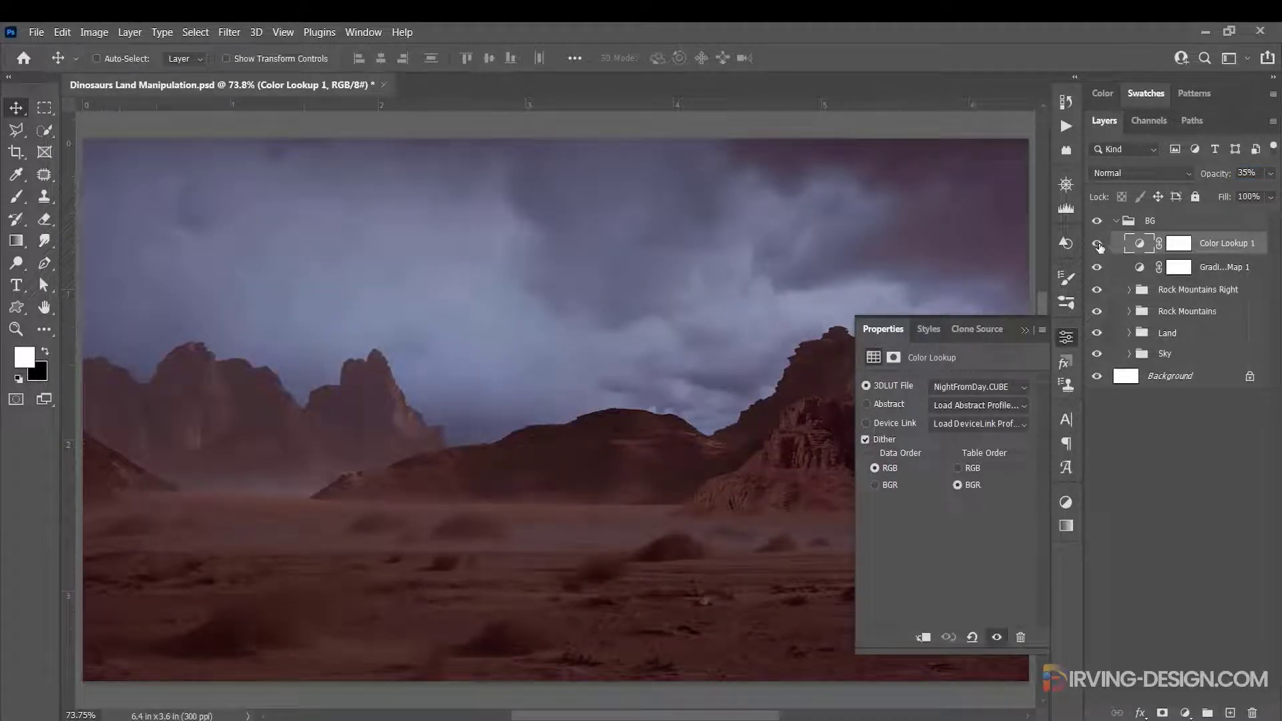
{"action": "left_click", "coordinate": [1098, 244]}
{"action": "left_click", "coordinate": [1097, 244]}
{"action": "left_click", "coordinate": [1025, 332]}
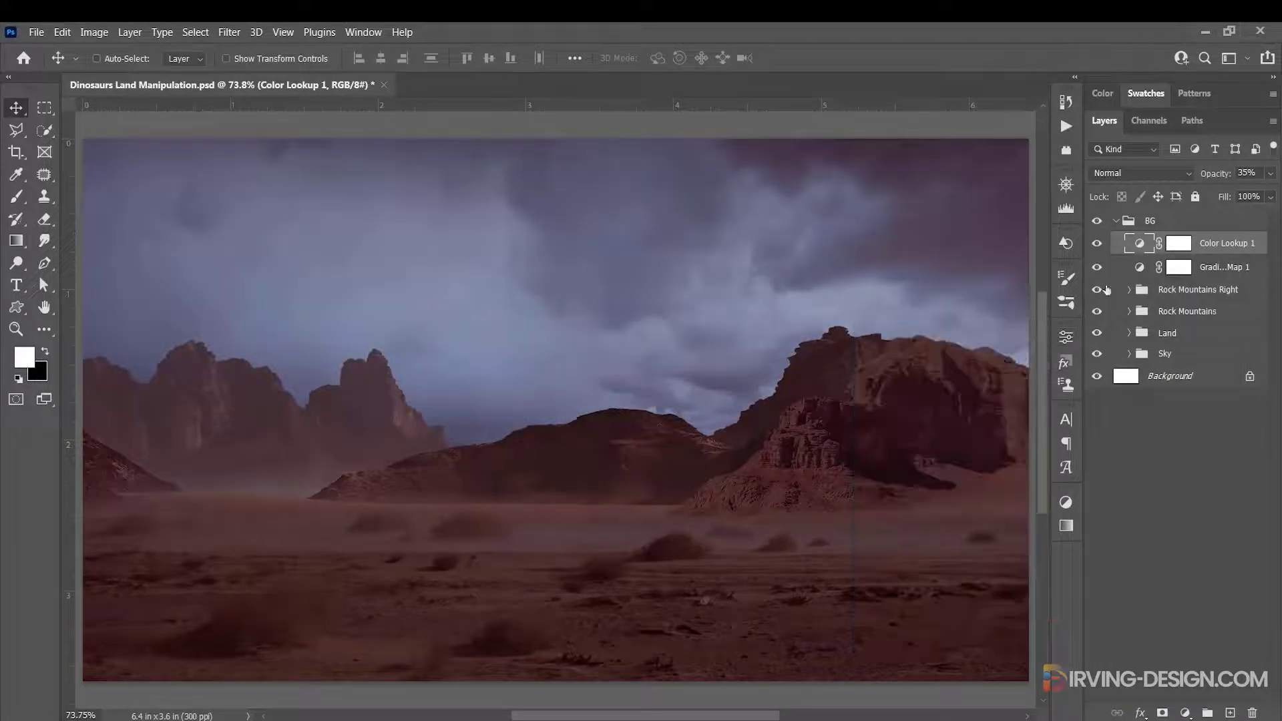
{"action": "left_click", "coordinate": [1116, 221]}
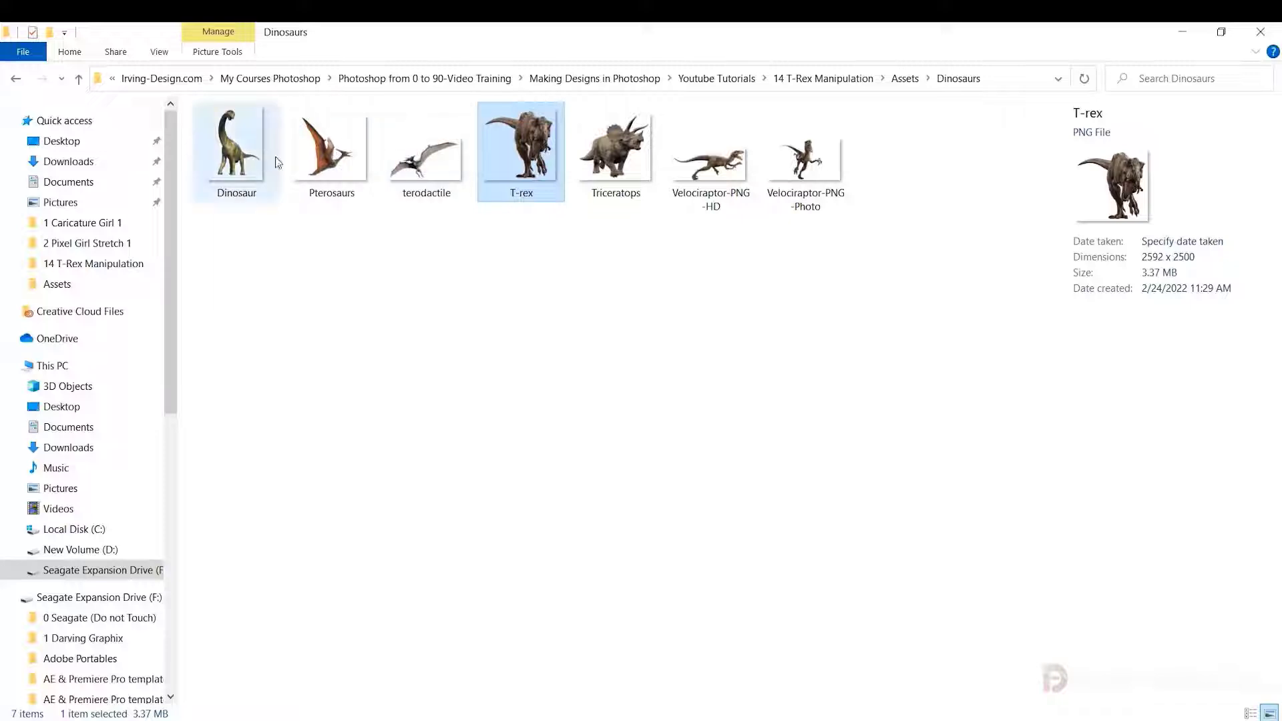
Place the T-rex image from the Dinosaurs folder at about 34% scale, standing near the centre of the desert ground.
{"action": "left_click", "coordinate": [670, 261]}
{"action": "left_click_drag", "start_coordinate": [531, 150], "coordinate": [490, 423]}
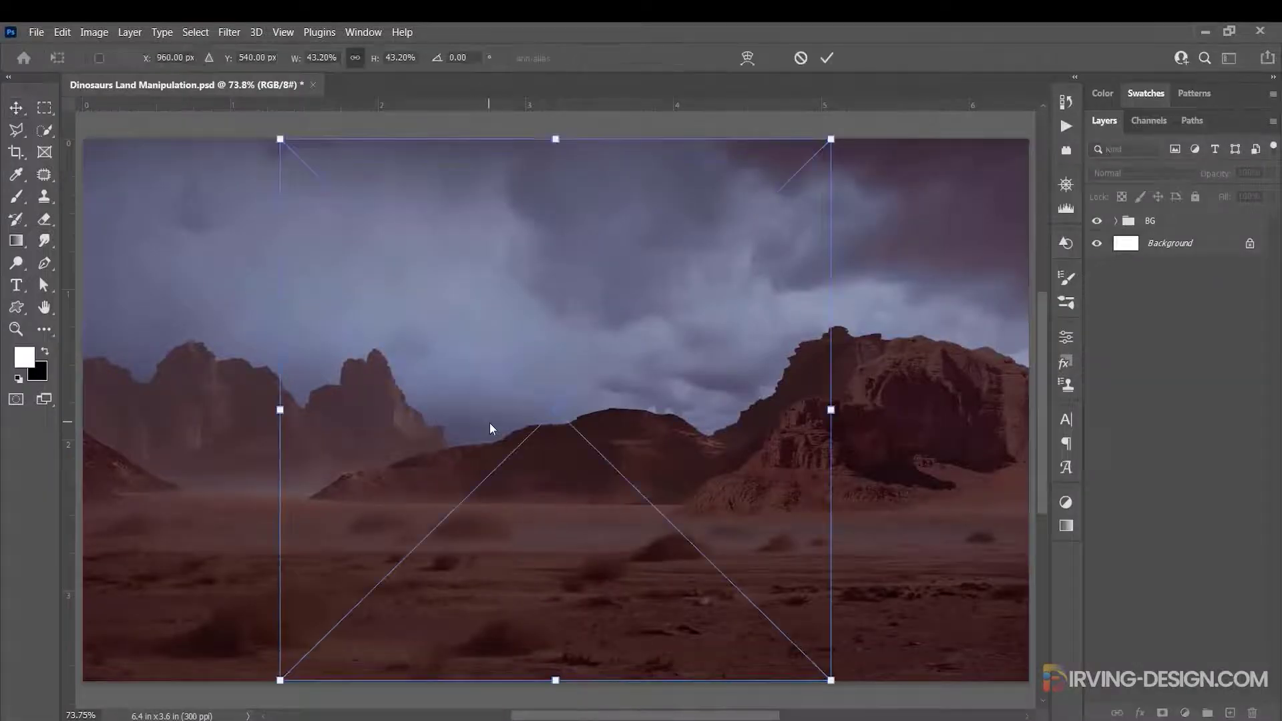
{"action": "left_click_drag", "start_coordinate": [834, 141], "coordinate": [785, 228]}
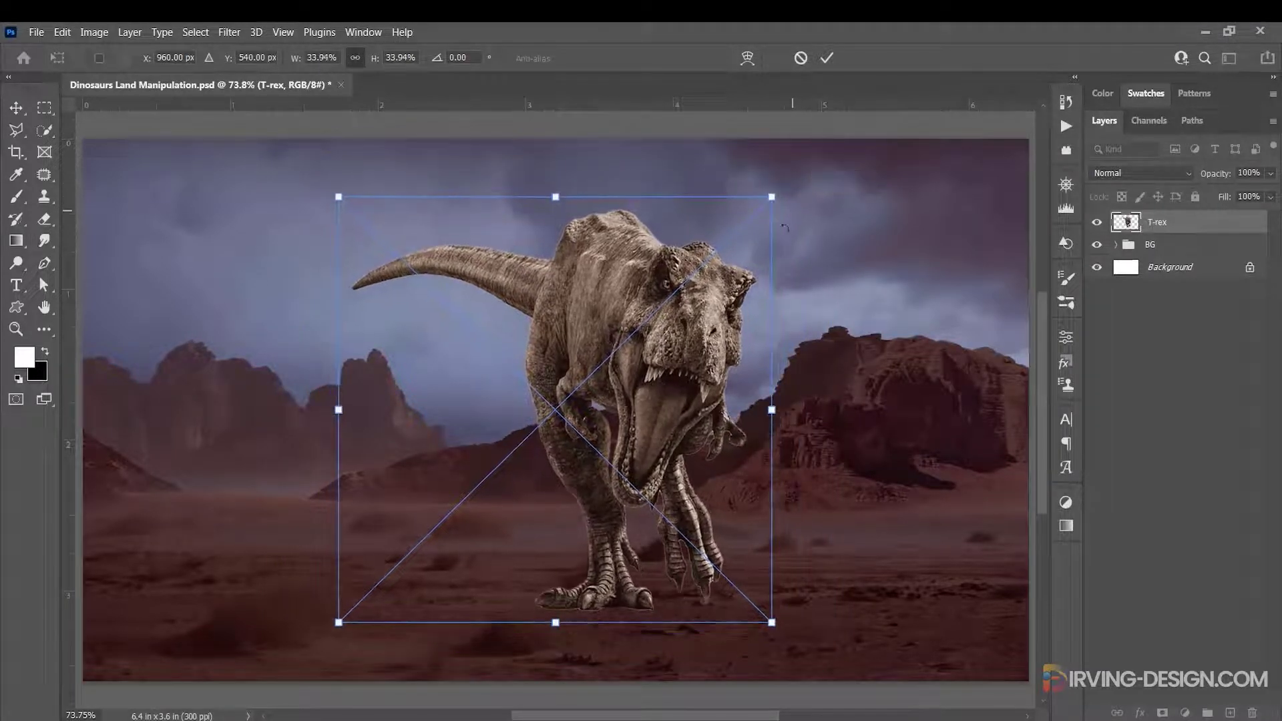
{"action": "left_click_drag", "start_coordinate": [691, 349], "coordinate": [673, 366]}
{"action": "left_click", "coordinate": [827, 58]}
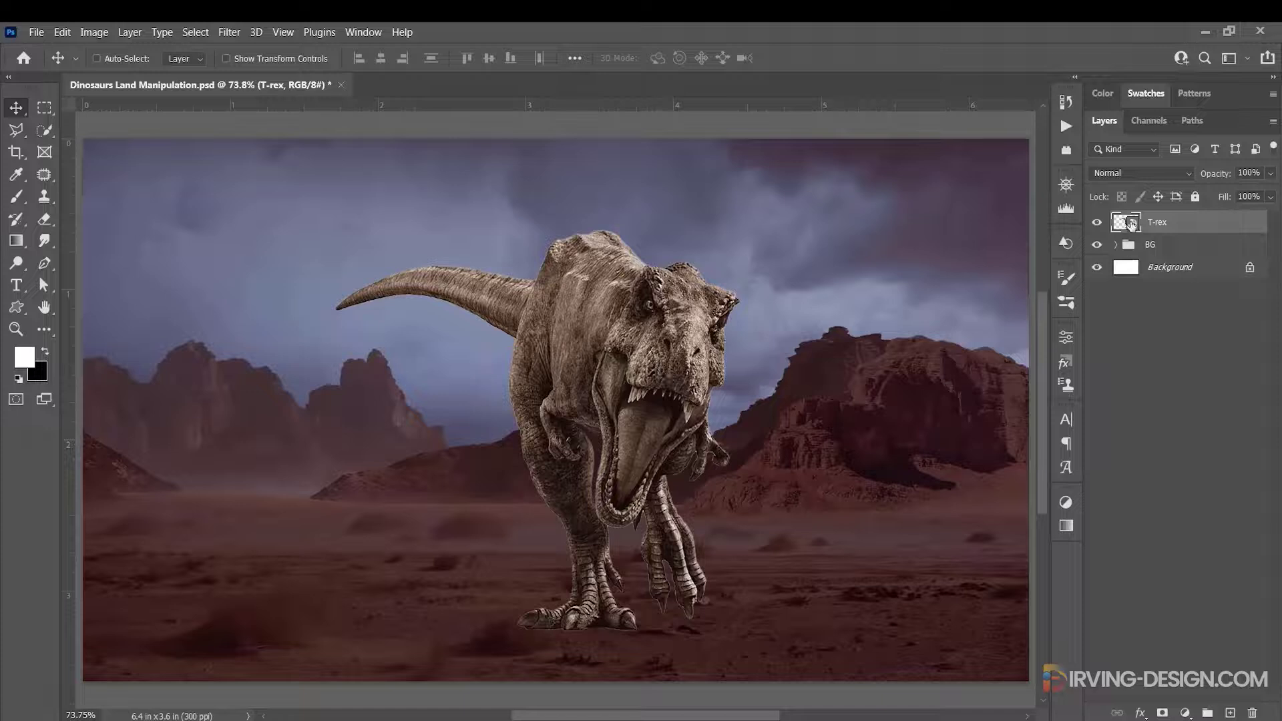
Duplicate the T-rex layer, move the copy beneath the original and rasterize it.
{"action": "left_click_drag", "start_coordinate": [1131, 223], "coordinate": [1230, 712]}
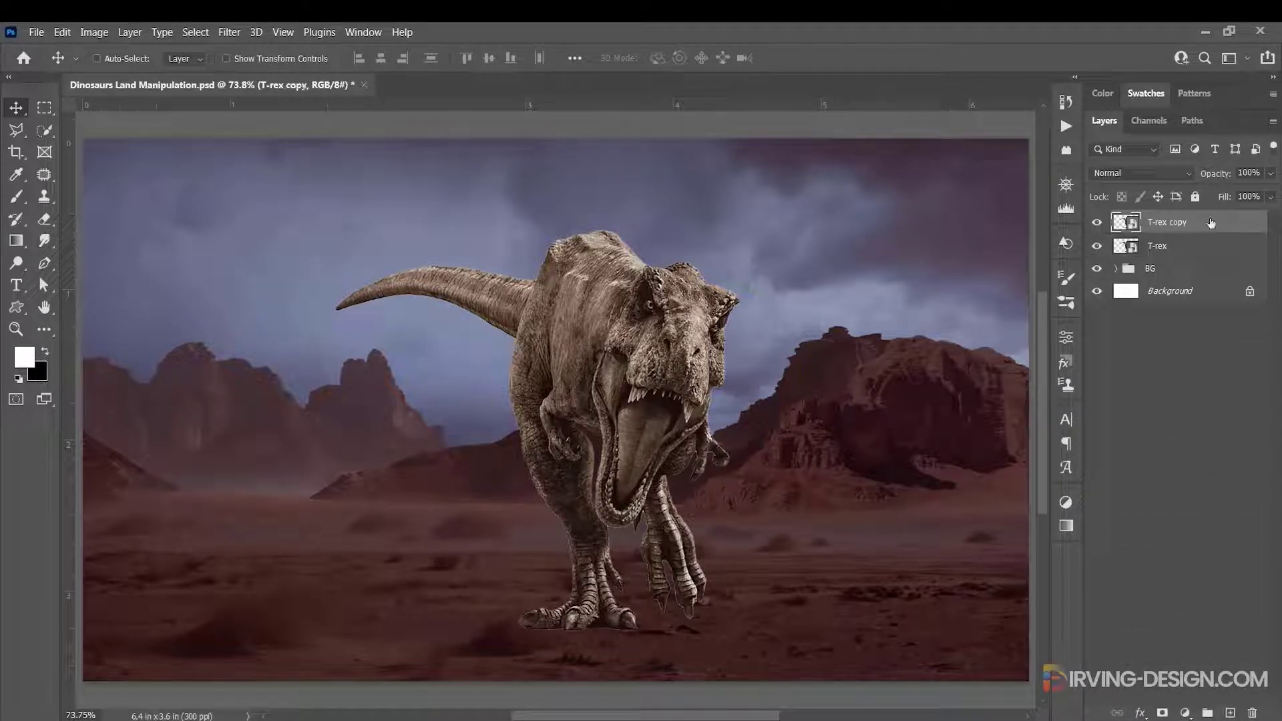
{"action": "left_click_drag", "start_coordinate": [1211, 222], "coordinate": [1190, 248]}
{"action": "right_click", "coordinate": [1183, 247]}
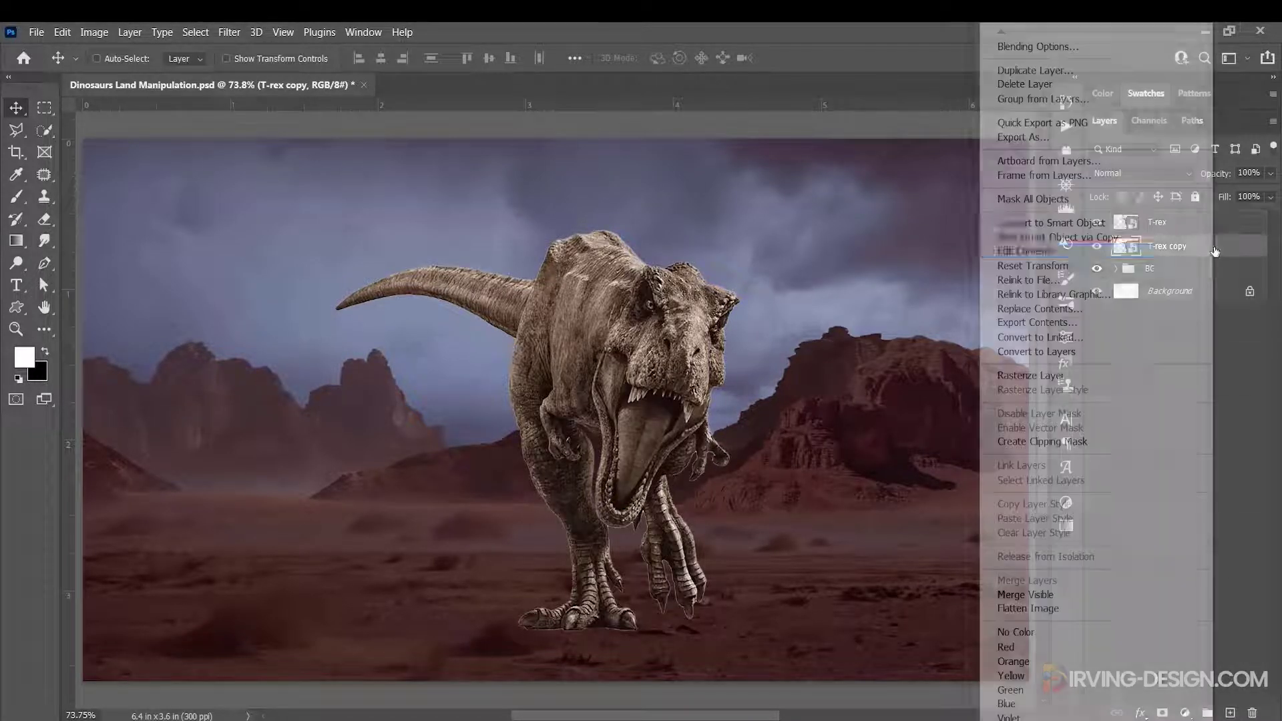
{"action": "left_click", "coordinate": [1098, 374]}
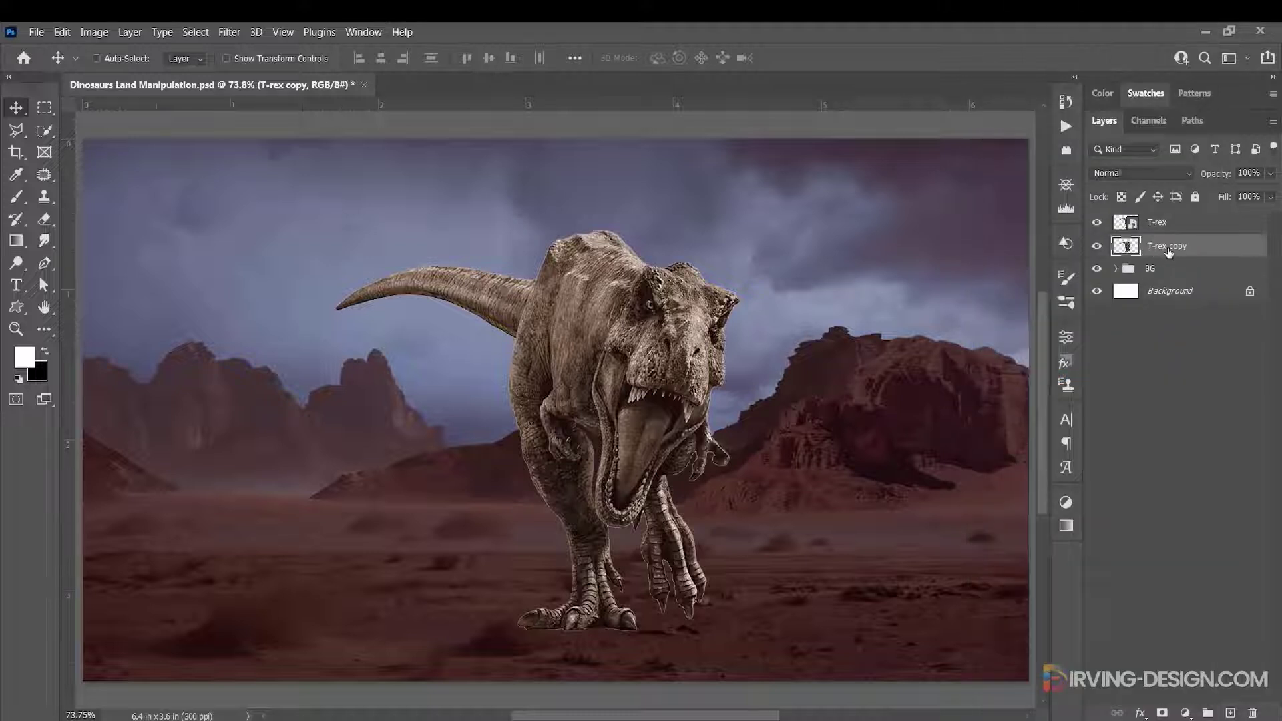
Rename the rasterized T-rex copy as "big shadow".
{"action": "double_click", "coordinate": [1168, 246]}
{"action": "type", "text": "sha"}
{"action": "type", "text": "ig"}
{"action": "key", "text": "Return"}
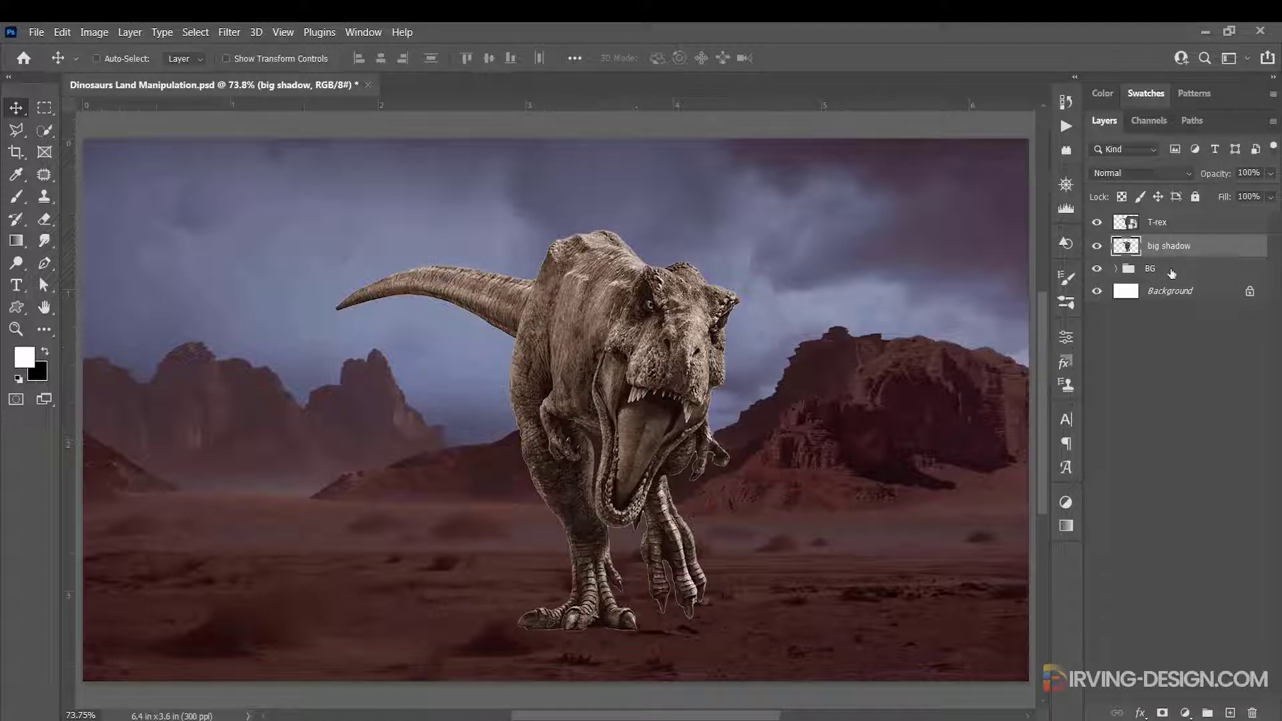
Fill the T-rex silhouette on the big shadow layer with black, deselect it and convert the layer to a smart object.
{"action": "left_click", "coordinate": [1135, 247], "text": "ctrl"}
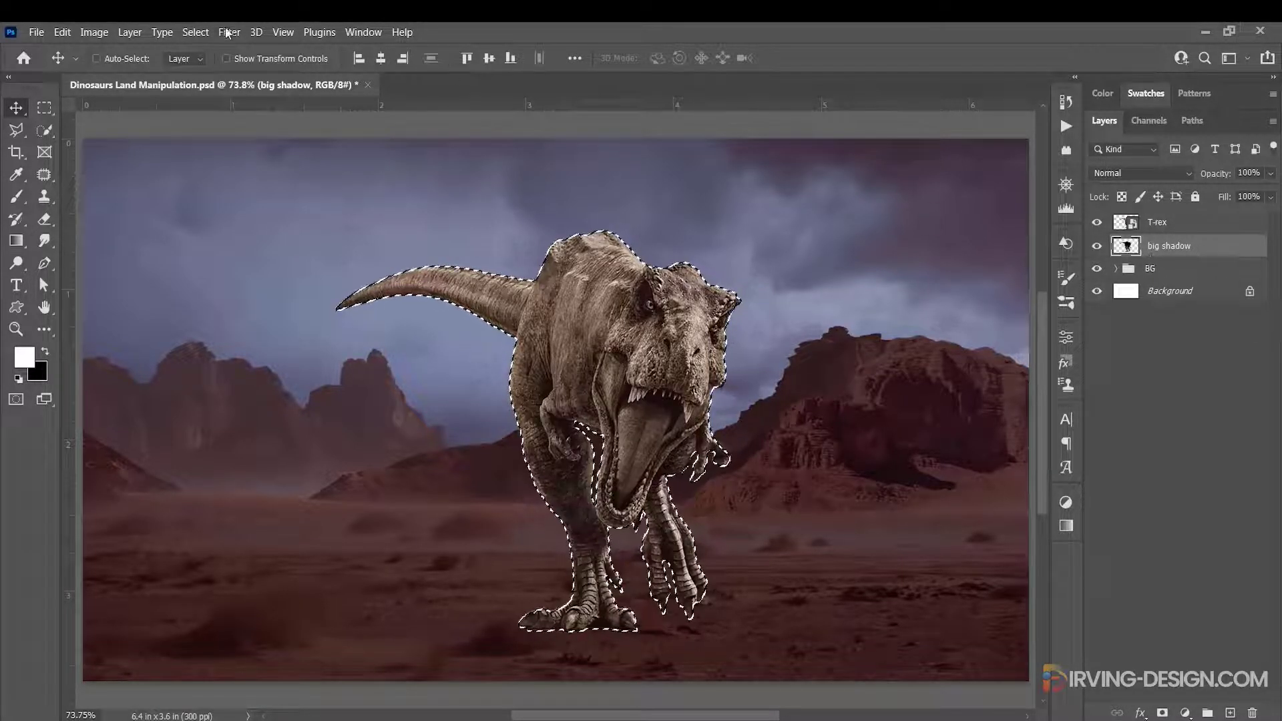
{"action": "left_click", "coordinate": [196, 32]}
{"action": "left_click", "coordinate": [212, 63]}
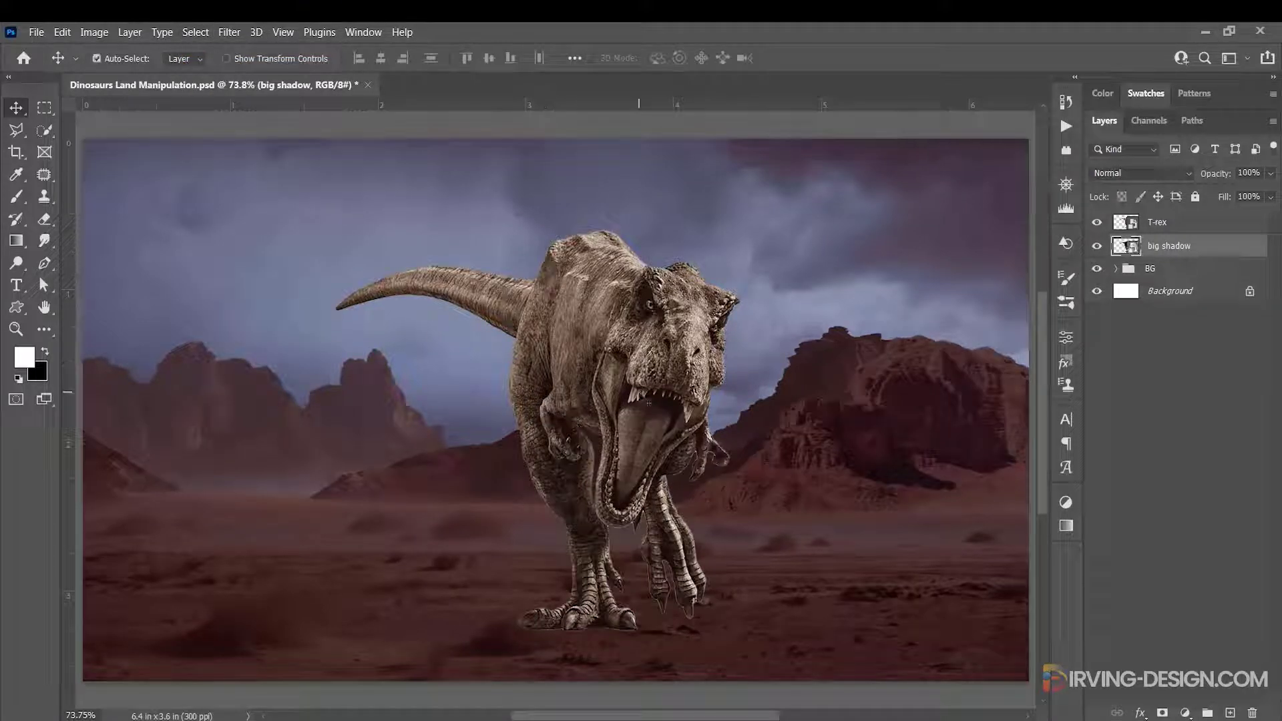
Transform the big shadow by squashing its height to about 19% onto the ground and skewing its upper edge leftwards.
{"action": "key", "text": "ctrl+t"}
{"action": "left_click_drag", "start_coordinate": [537, 229], "coordinate": [524, 556]}
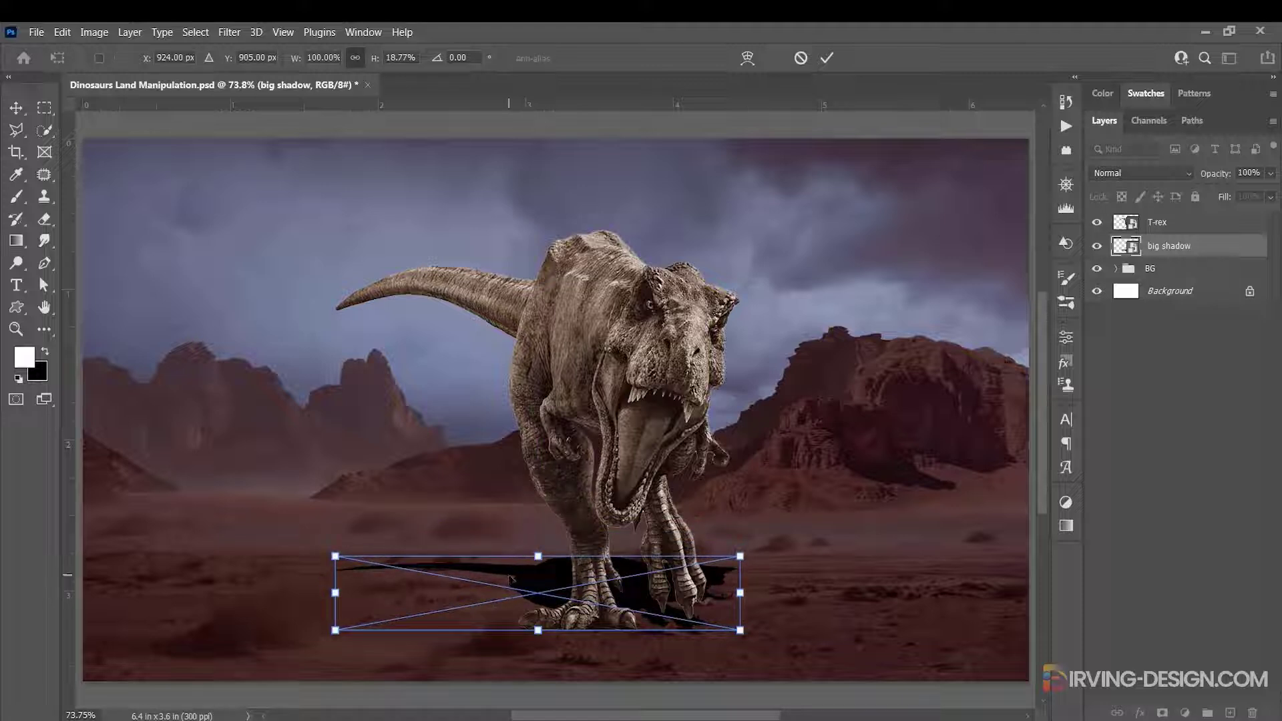
{"action": "right_click", "coordinate": [511, 578]}
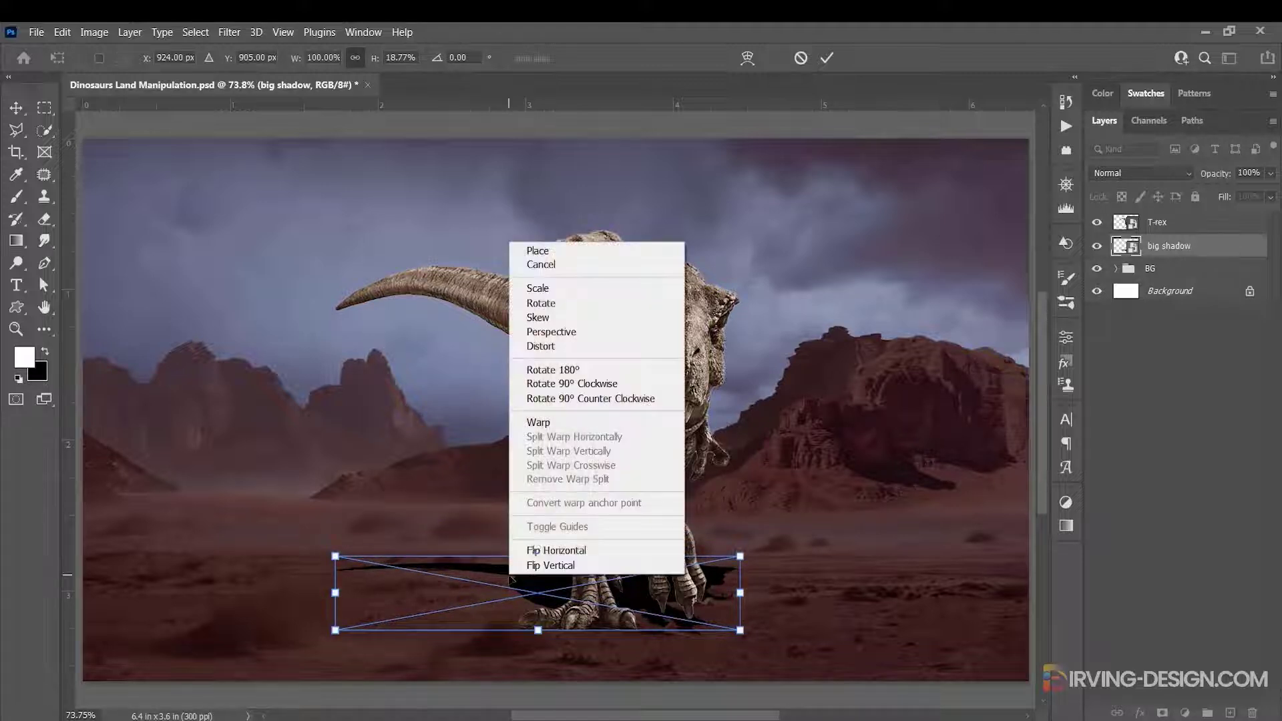
{"action": "left_click", "coordinate": [563, 325]}
{"action": "left_click_drag", "start_coordinate": [539, 556], "coordinate": [414, 595]}
Scale the skewed shadow down to about 14.5% height, apply the transform and nudge it slightly left beneath the T-rex's feet.
{"action": "right_click", "coordinate": [419, 570]}
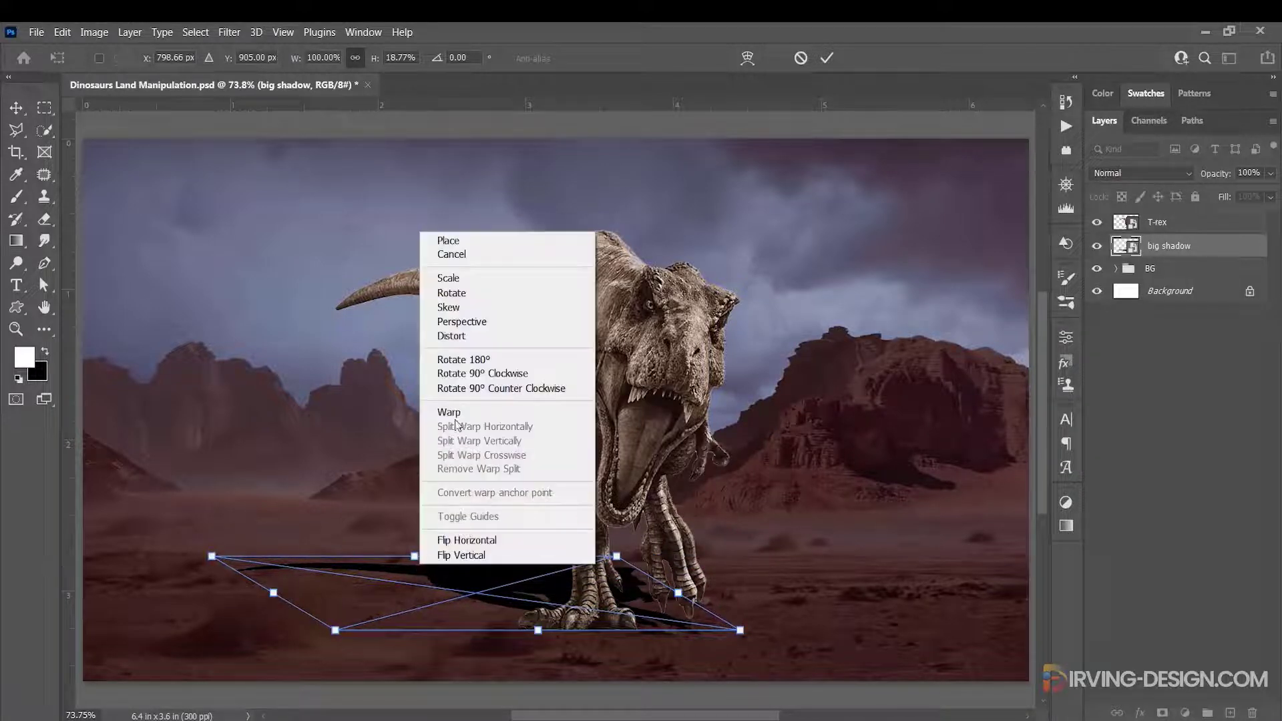
{"action": "left_click", "coordinate": [467, 280]}
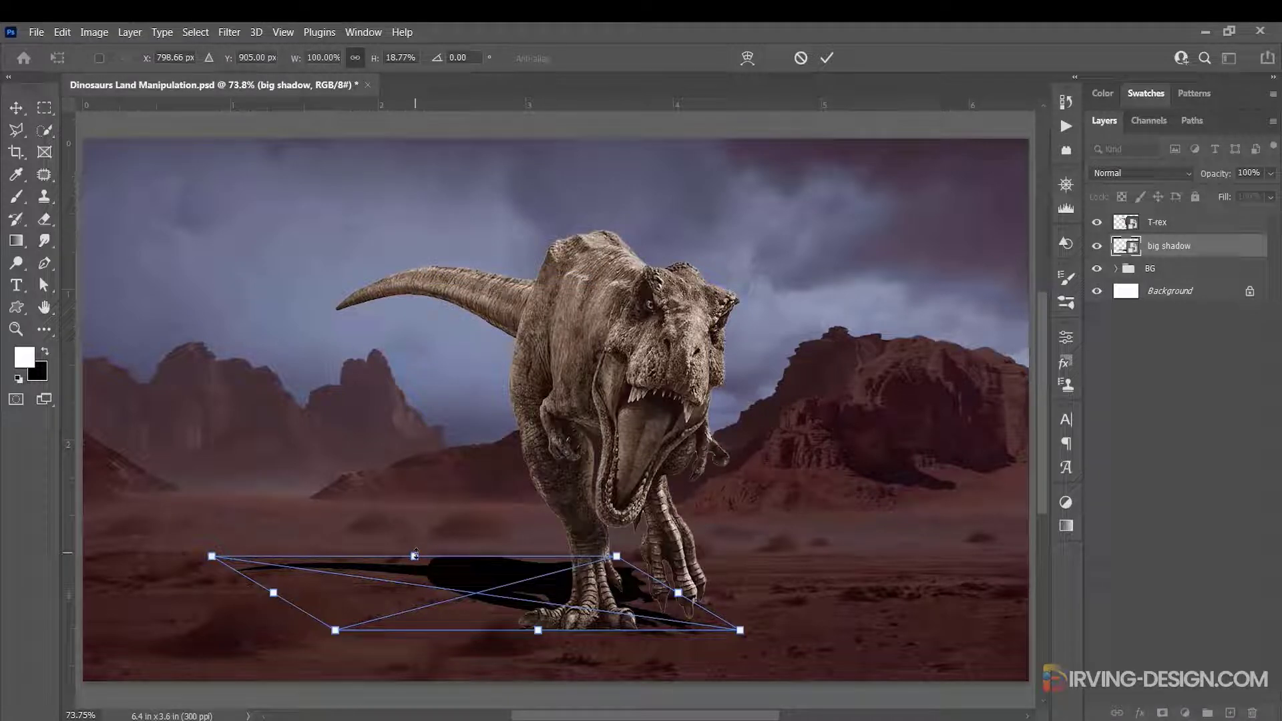
{"action": "left_click_drag", "start_coordinate": [415, 555], "coordinate": [442, 573]}
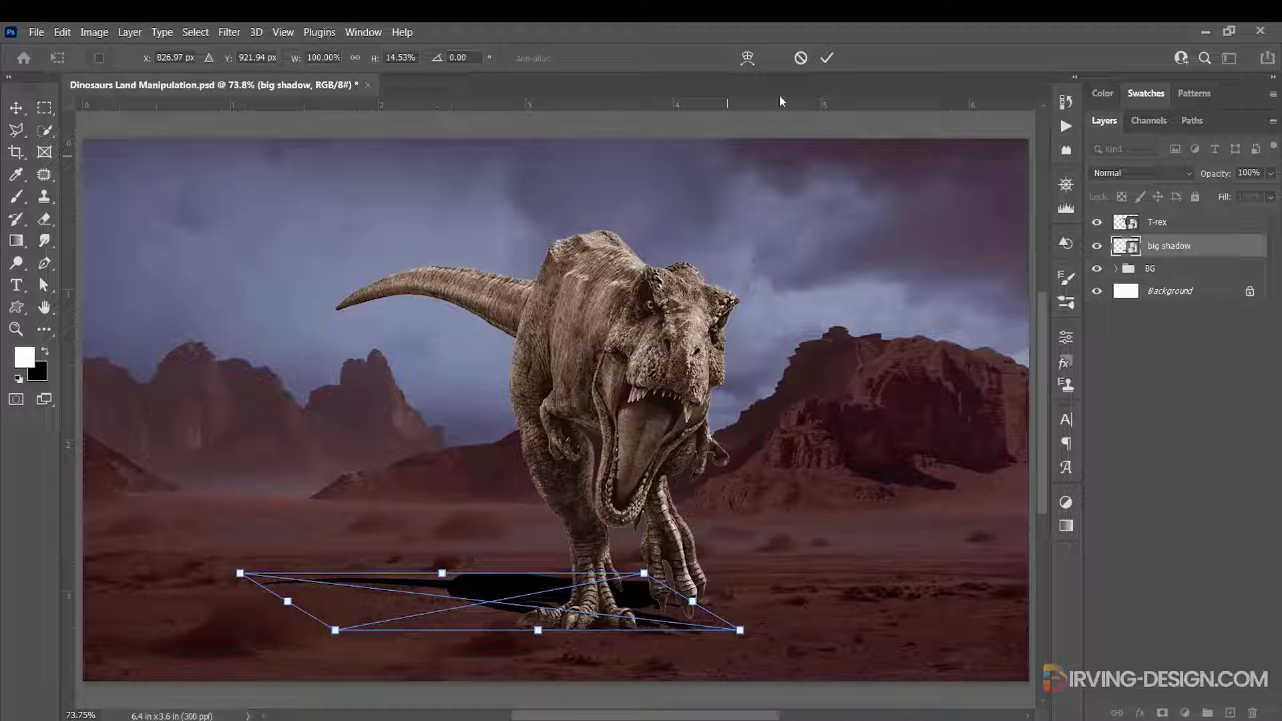
{"action": "left_click", "coordinate": [827, 58]}
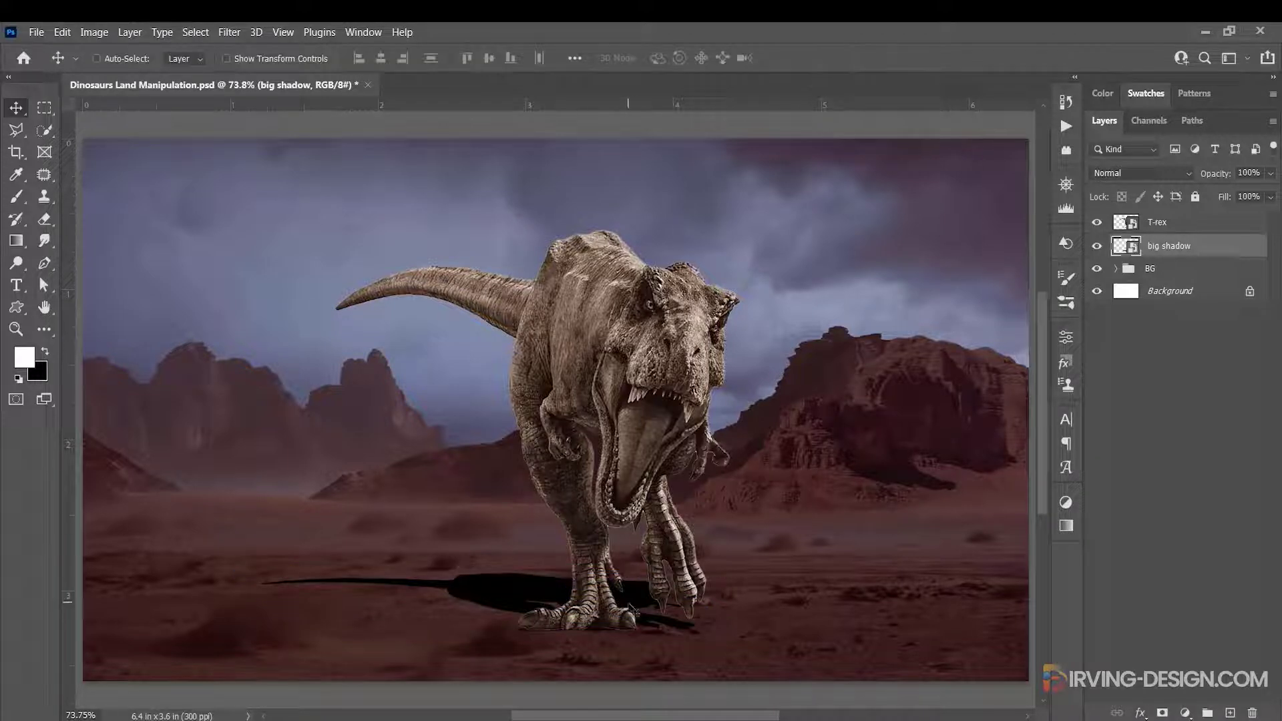
{"action": "left_click_drag", "start_coordinate": [629, 605], "coordinate": [623, 602]}
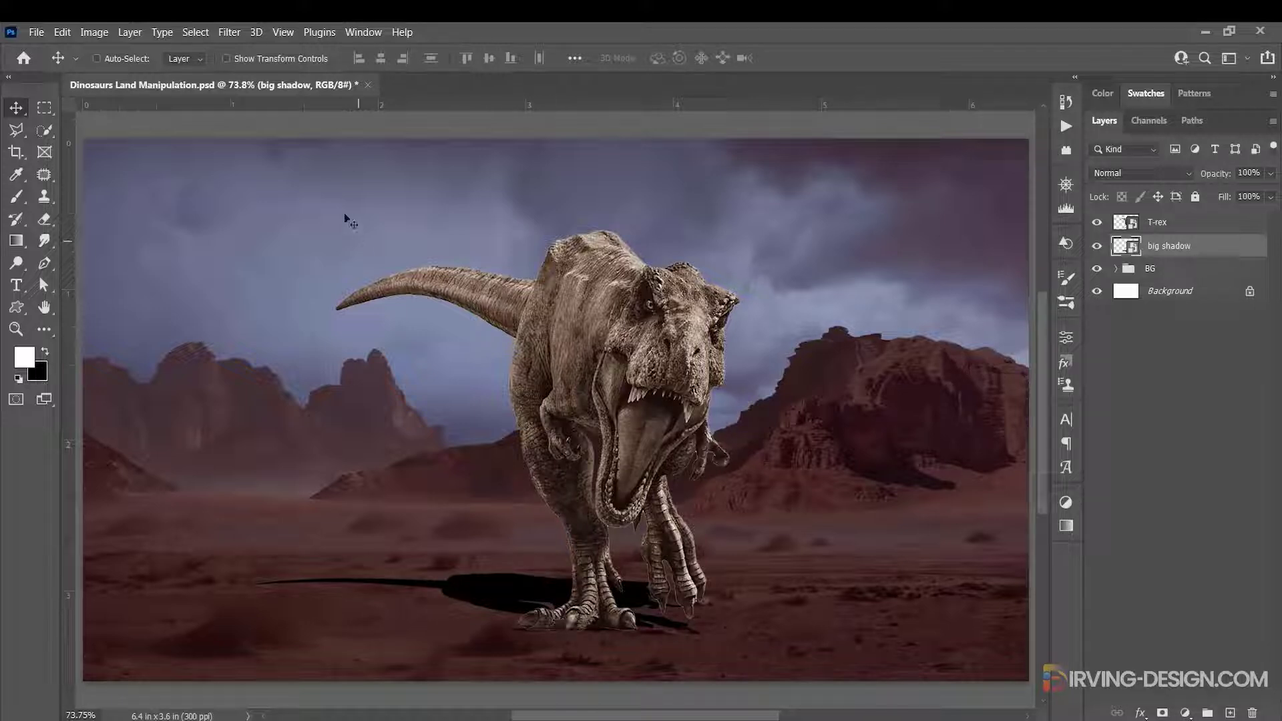
Apply a Gaussian Blur with a 12-pixel radius to the big shadow layer.
{"action": "left_click", "coordinate": [229, 32]}
{"action": "mouse_move", "coordinate": [336, 239]}
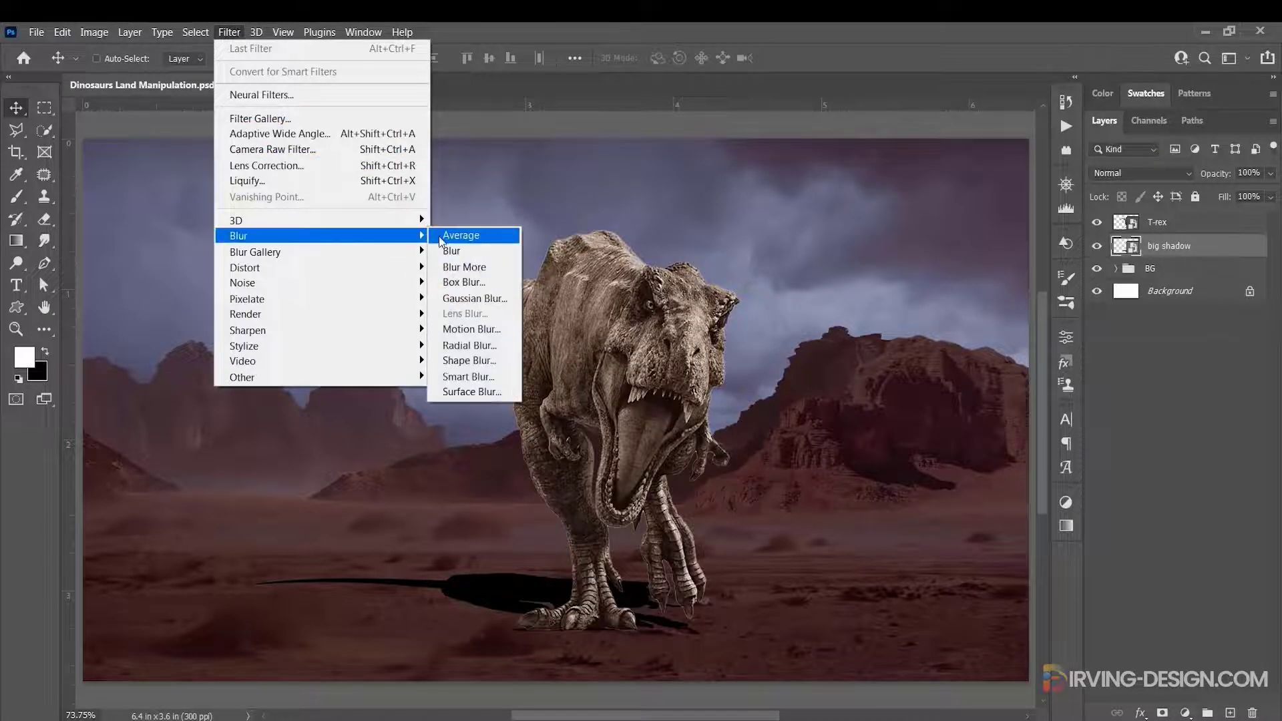
{"action": "left_click", "coordinate": [471, 296]}
{"action": "left_click_drag", "start_coordinate": [553, 206], "coordinate": [920, 214]}
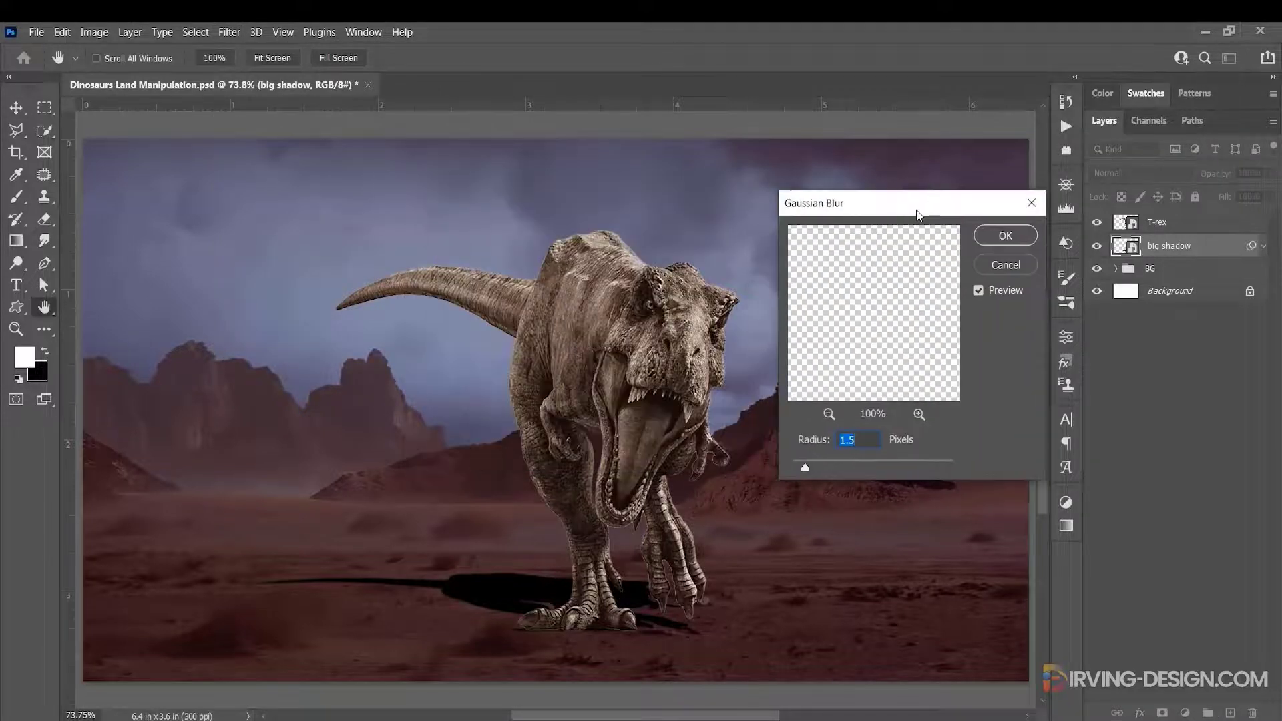
{"action": "left_click_drag", "start_coordinate": [807, 470], "coordinate": [855, 468]}
{"action": "type", "text": "12"}
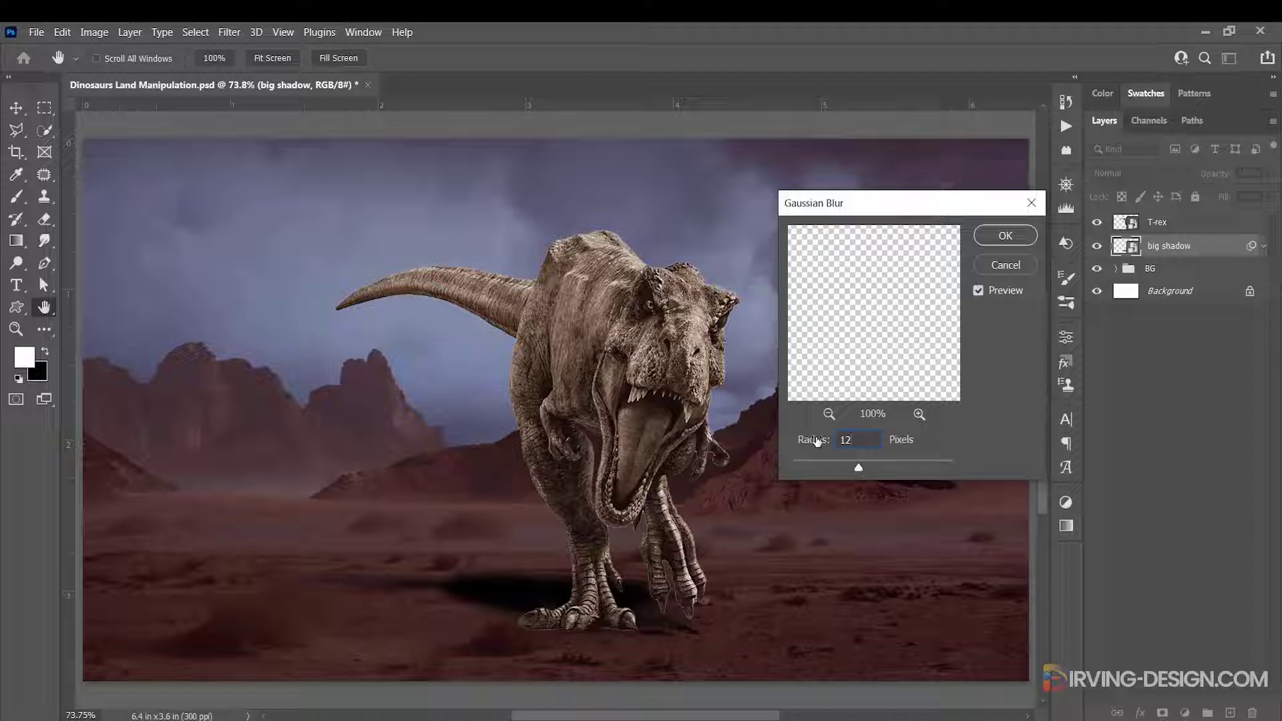
{"action": "left_click", "coordinate": [1003, 236]}
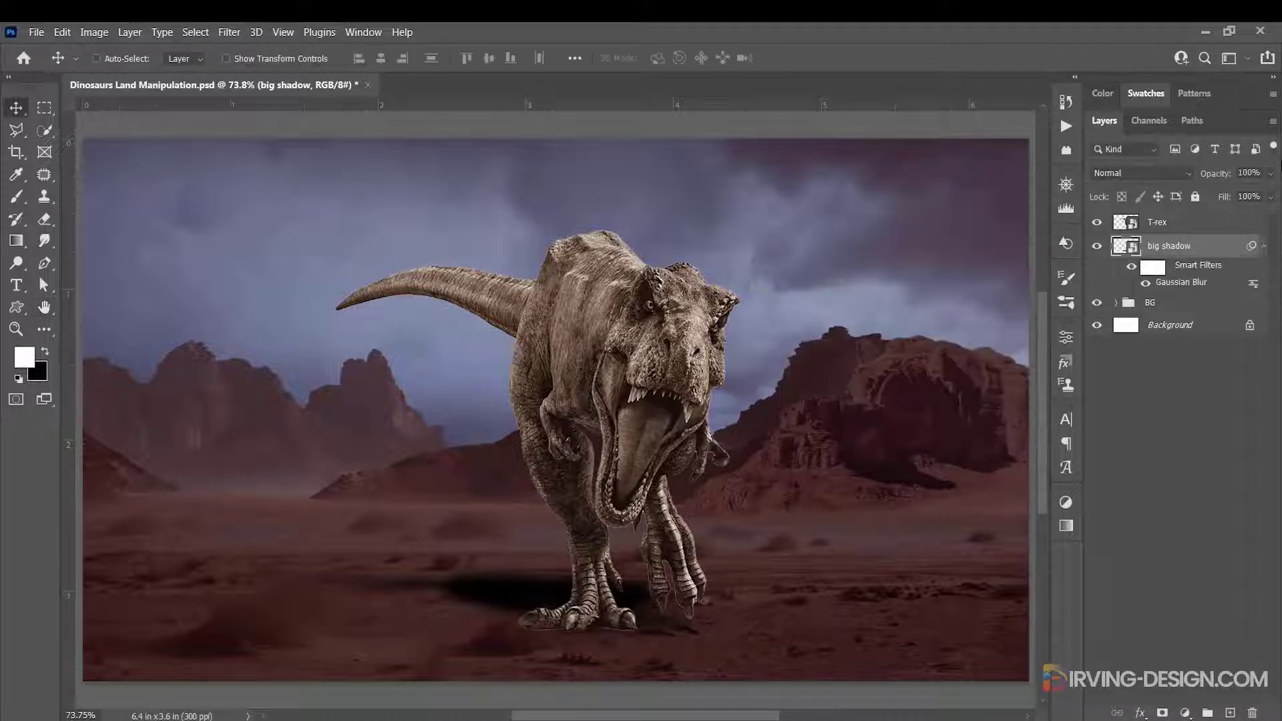
Lower the big shadow layer's opacity to 71% and shift the shadow slightly left beneath the T-rex's feet.
{"action": "left_click_drag", "start_coordinate": [1255, 193], "coordinate": [1252, 193]}
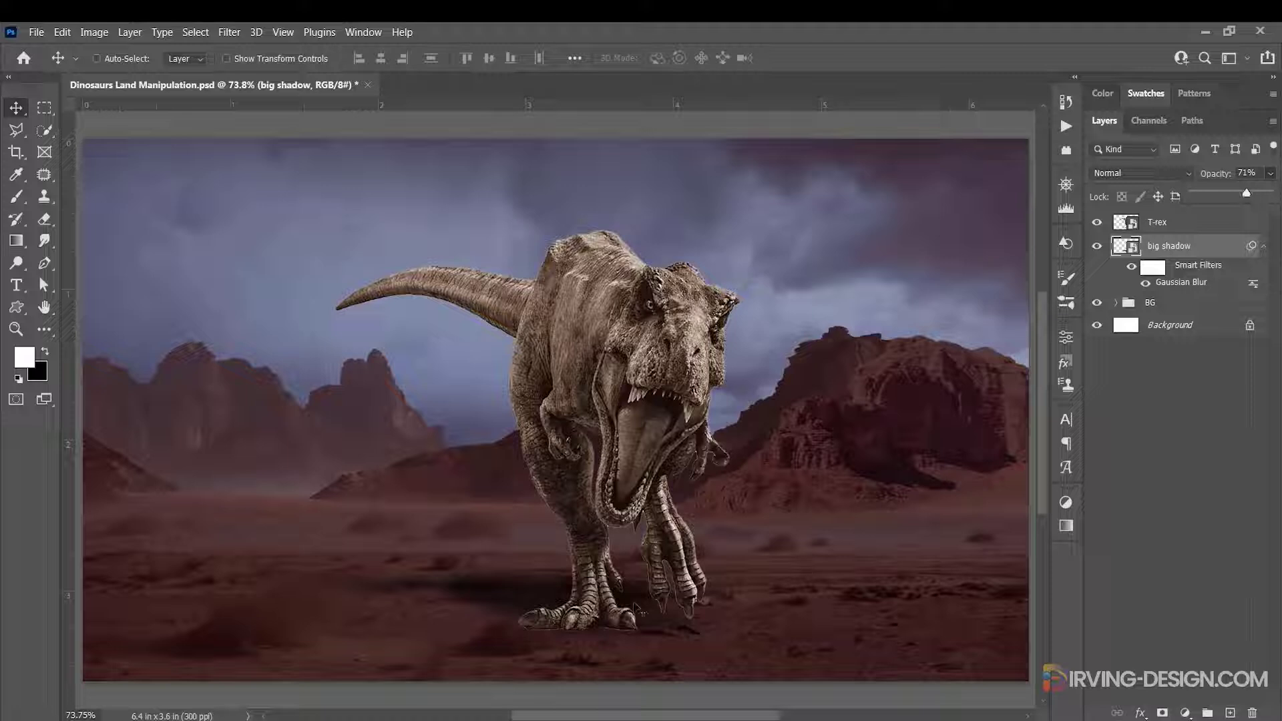
{"action": "left_click", "coordinate": [577, 606]}
{"action": "left_click_drag", "start_coordinate": [585, 617], "coordinate": [553, 609]}
Add a layer mask to the big shadow and softly fade the shadow's far end with a 35% opacity brush.
{"action": "key", "text": "x"}
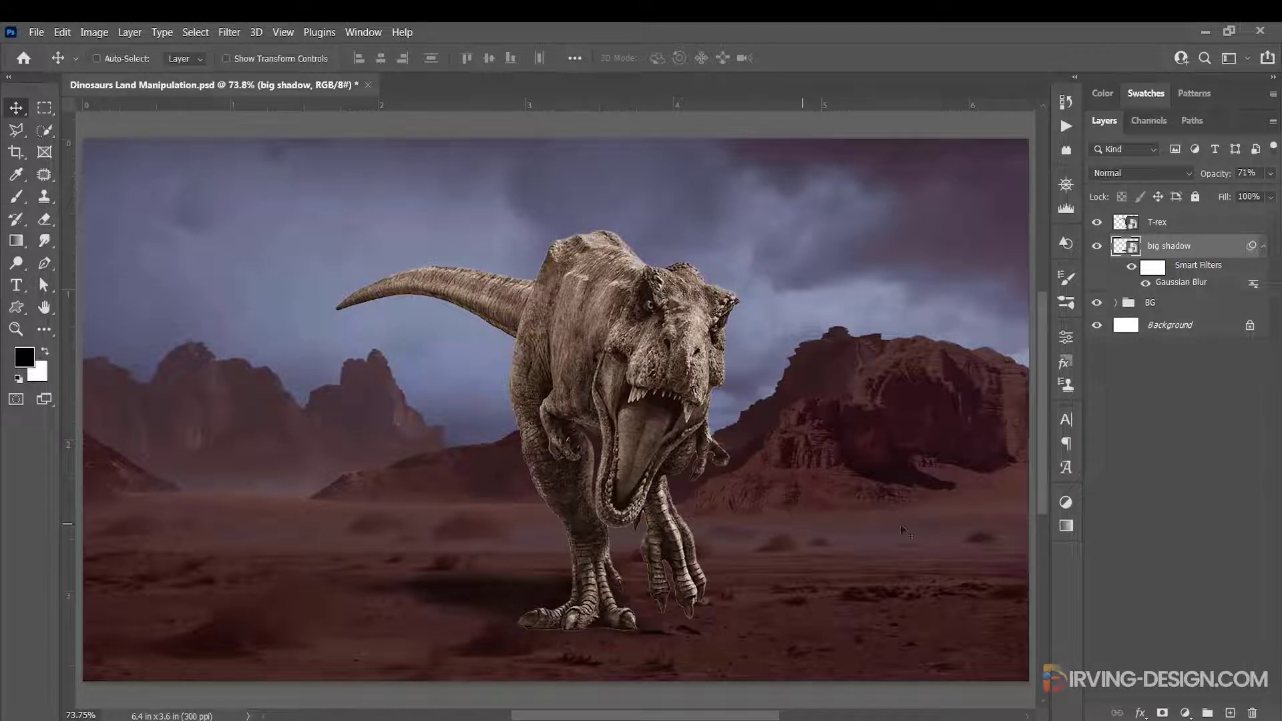
{"action": "left_click", "coordinate": [1163, 712]}
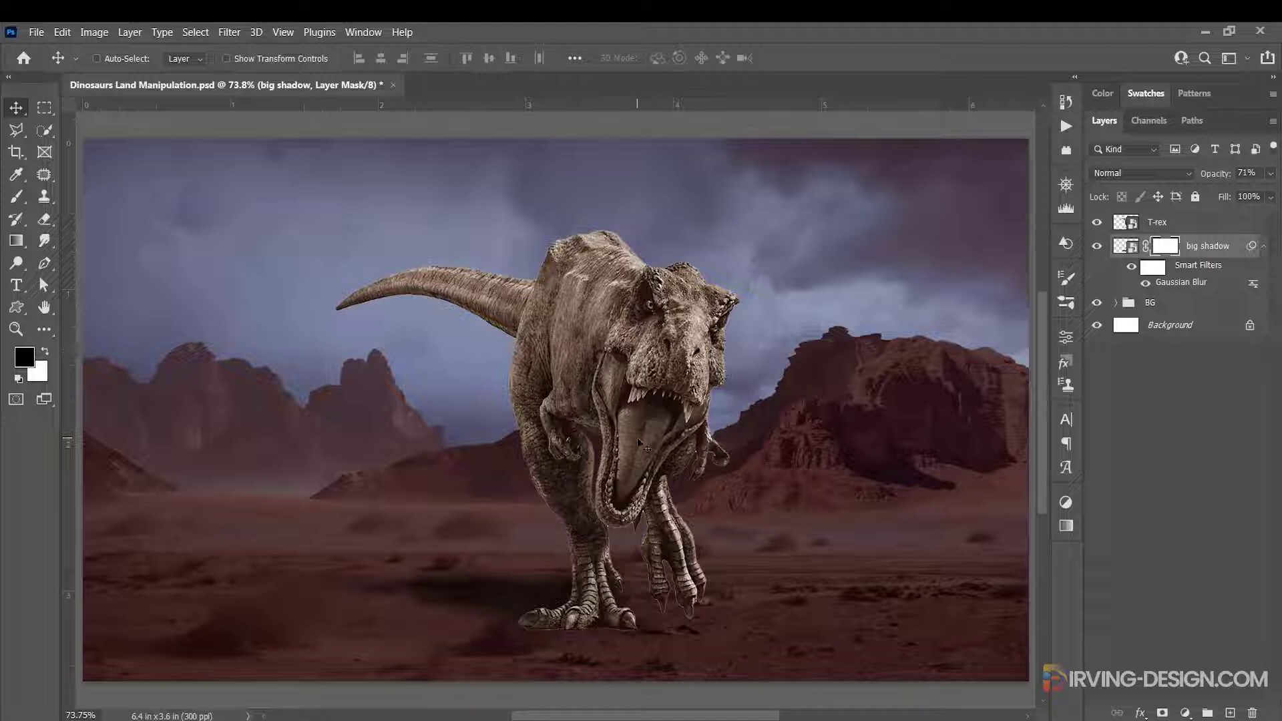
{"action": "key", "text": "b"}
{"action": "left_click_drag", "start_coordinate": [500, 540], "coordinate": [470, 546]}
{"action": "left_click", "coordinate": [360, 59]}
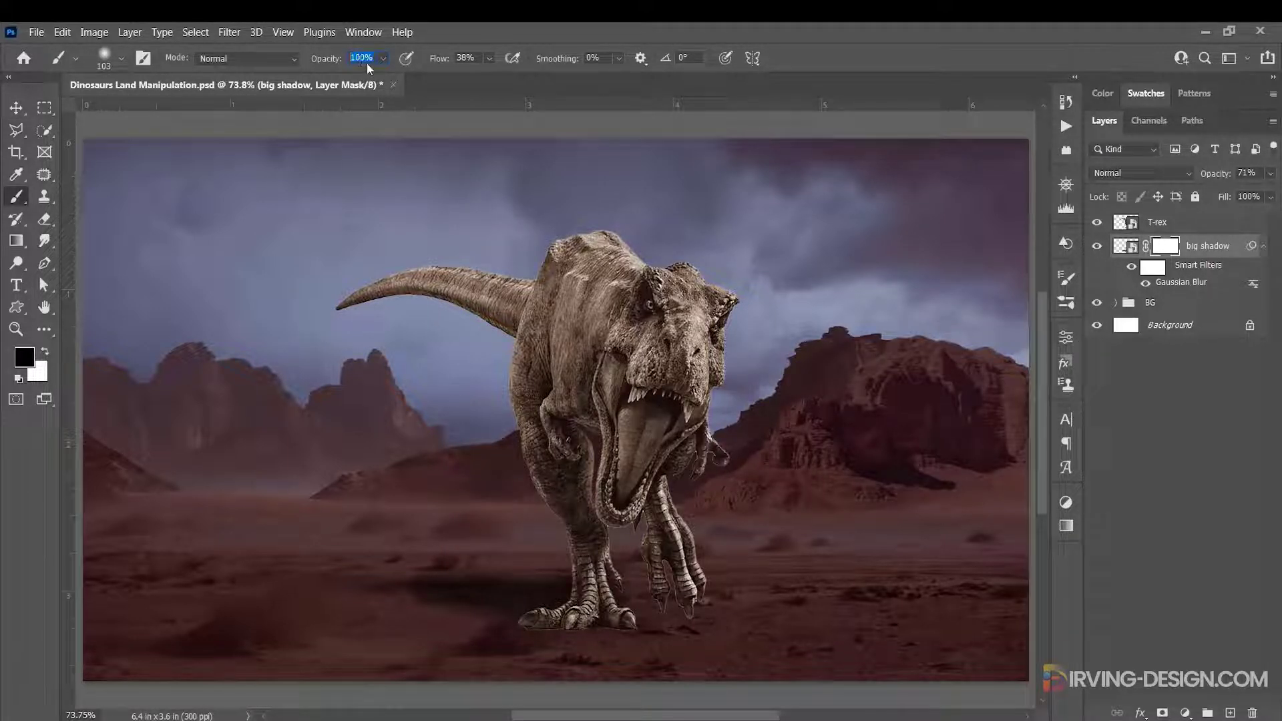
{"action": "type", "text": "35"}
{"action": "key", "text": "Return"}
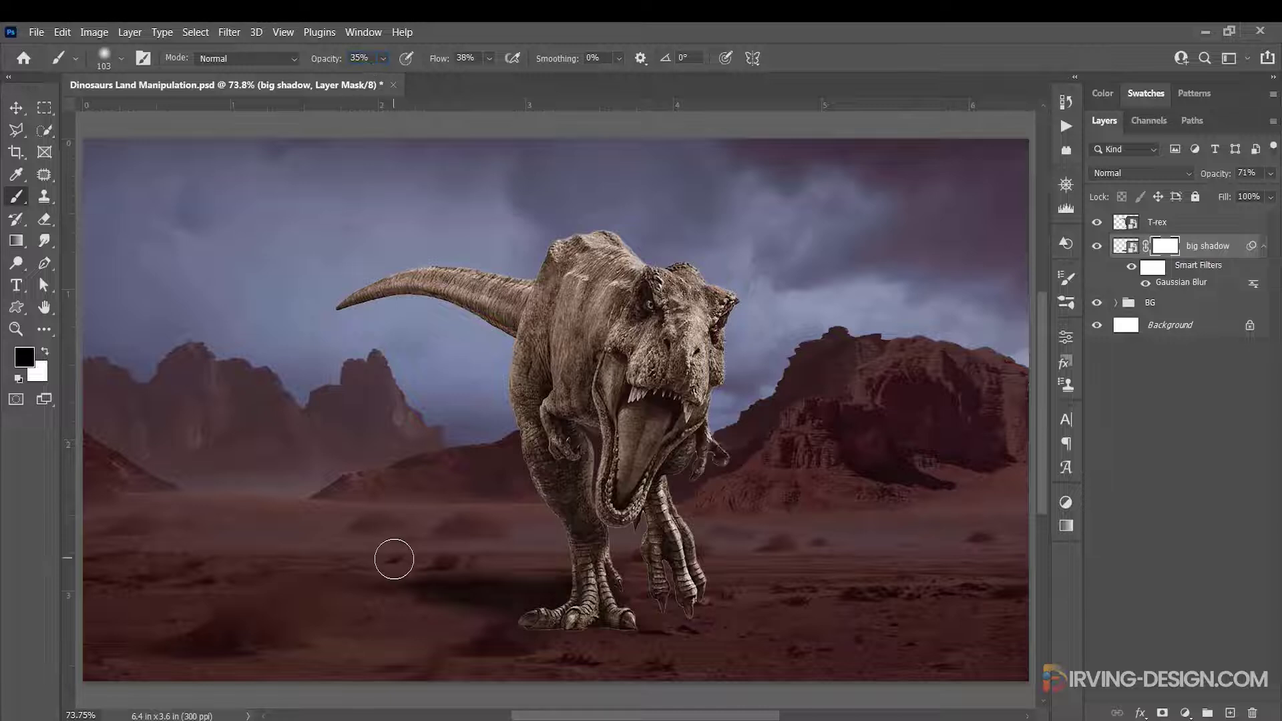
{"action": "mouse_move", "coordinate": [378, 583]}
{"action": "left_mouse_down"}
{"action": "mouse_move", "coordinate": [345, 578]}
{"action": "mouse_move", "coordinate": [473, 585]}
{"action": "mouse_move", "coordinate": [461, 604]}
{"action": "mouse_move", "coordinate": [497, 585]}
{"action": "mouse_move", "coordinate": [379, 581]}
{"action": "mouse_move", "coordinate": [459, 633]}
{"action": "mouse_move", "coordinate": [480, 628]}
{"action": "mouse_move", "coordinate": [476, 582]}
{"action": "mouse_move", "coordinate": [500, 585]}
{"action": "mouse_move", "coordinate": [391, 622]}
{"action": "mouse_move", "coordinate": [508, 665]}
{"action": "mouse_move", "coordinate": [525, 610]}
{"action": "left_mouse_up"}
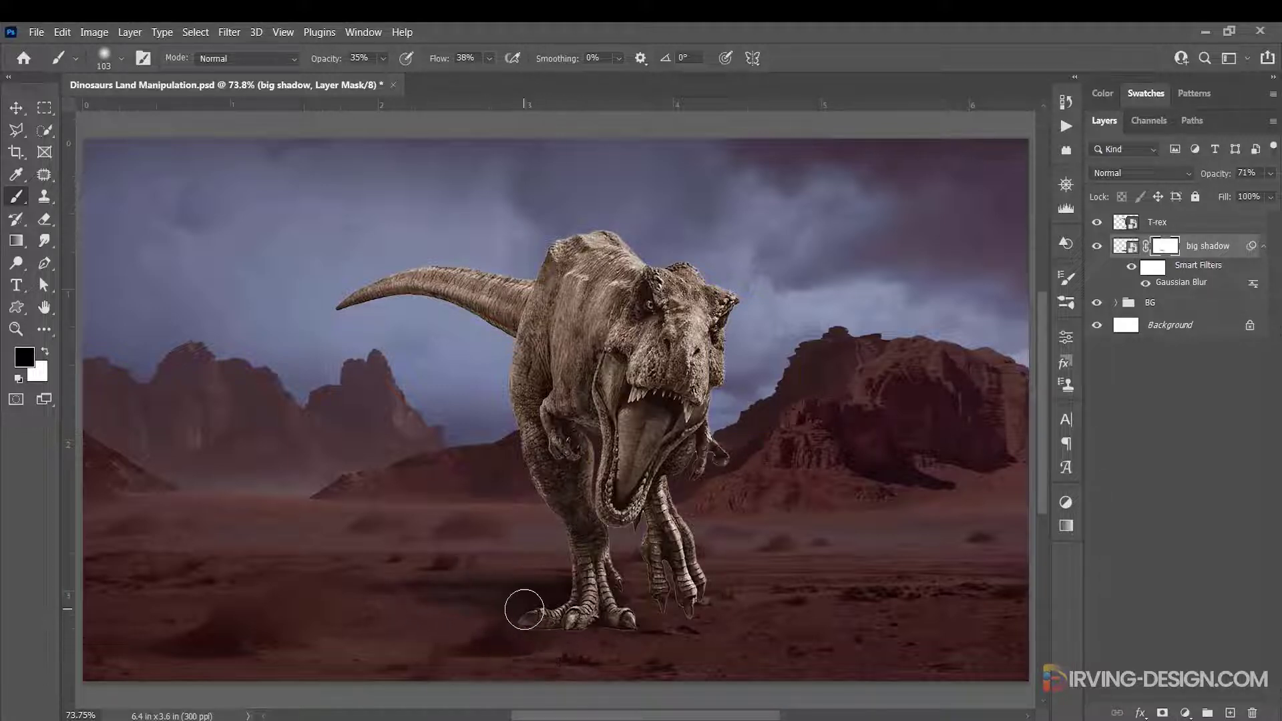
{"action": "key", "text": "x"}
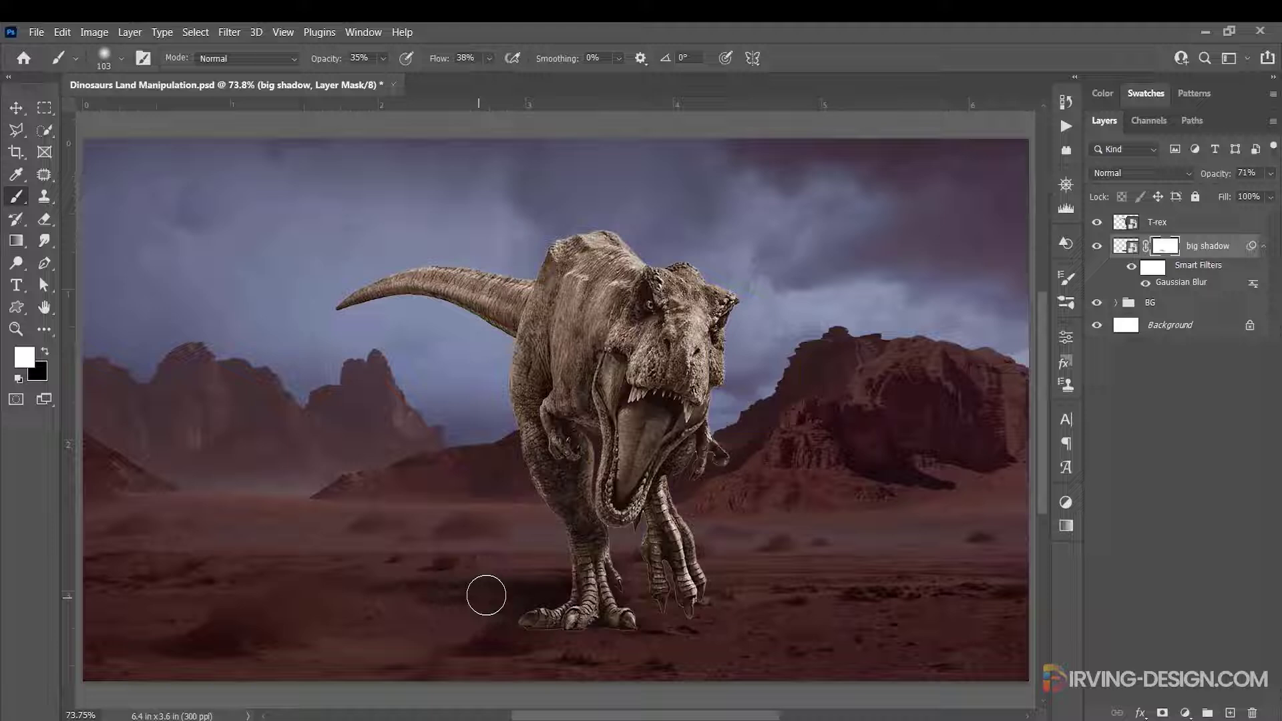
{"action": "left_click", "coordinate": [1166, 248], "text": "shift"}
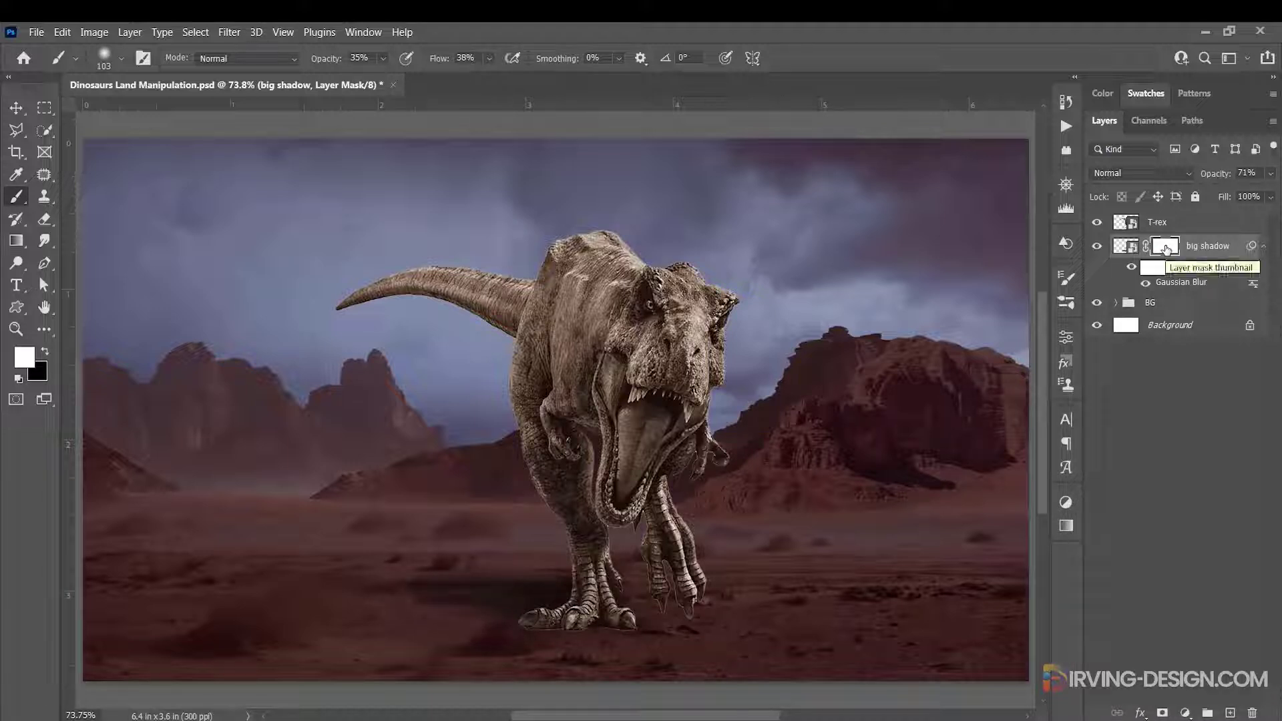
Create a new layer below big shadow and paint one soft black dab with a 261 px brush at 100% opacity and flow.
{"action": "left_click", "coordinate": [1122, 248]}
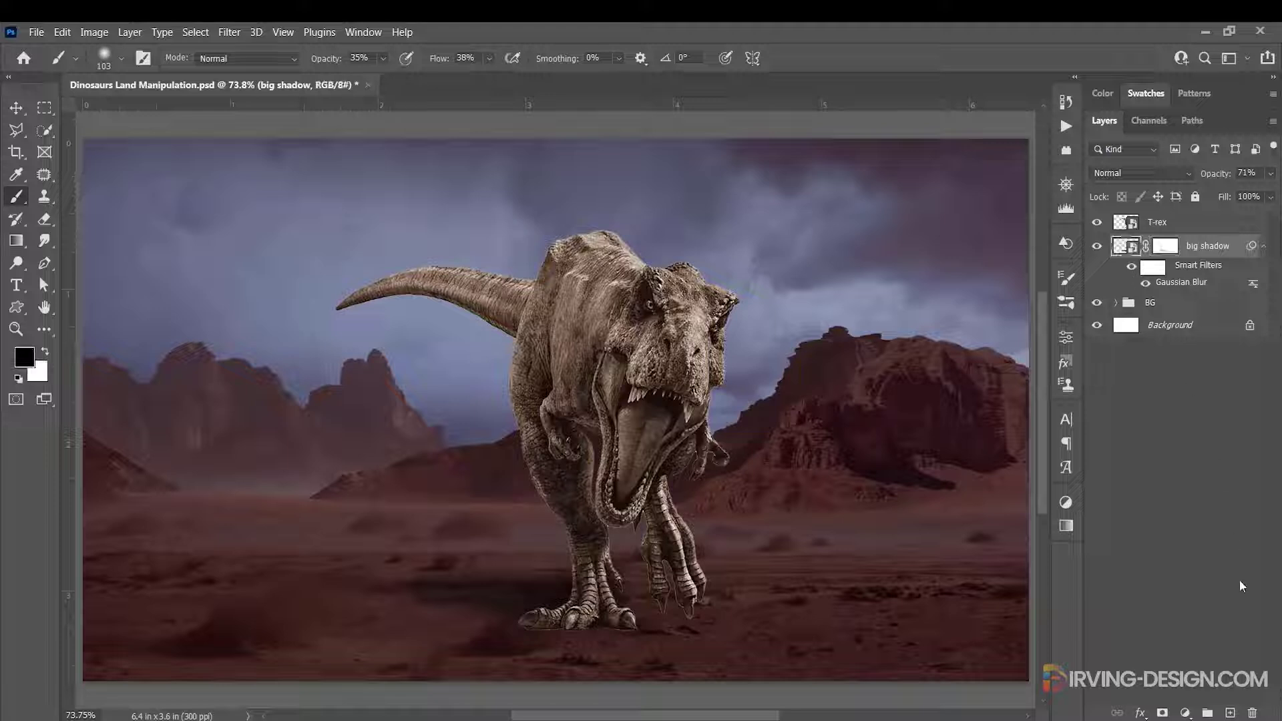
{"action": "left_click", "coordinate": [1231, 714]}
{"action": "left_click_drag", "start_coordinate": [1185, 247], "coordinate": [1190, 300]}
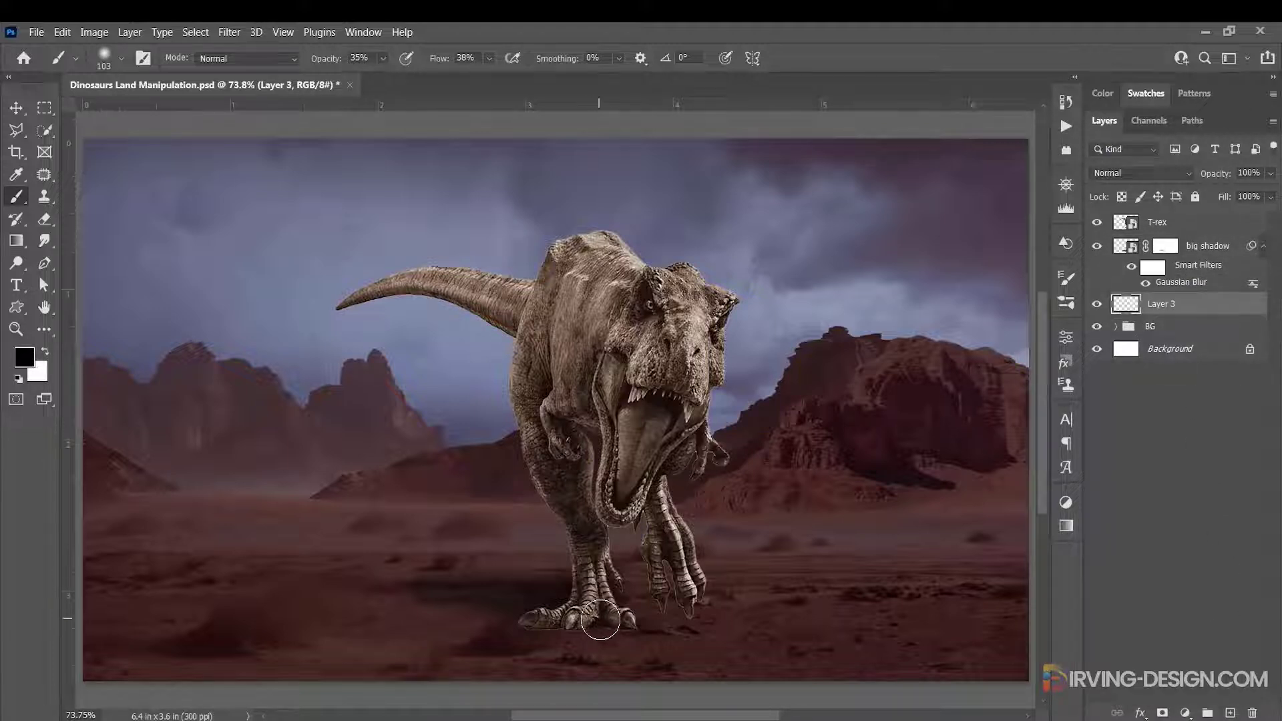
{"action": "left_click_drag", "start_coordinate": [329, 59], "coordinate": [407, 60]}
{"action": "left_click_drag", "start_coordinate": [576, 605], "coordinate": [614, 594]}
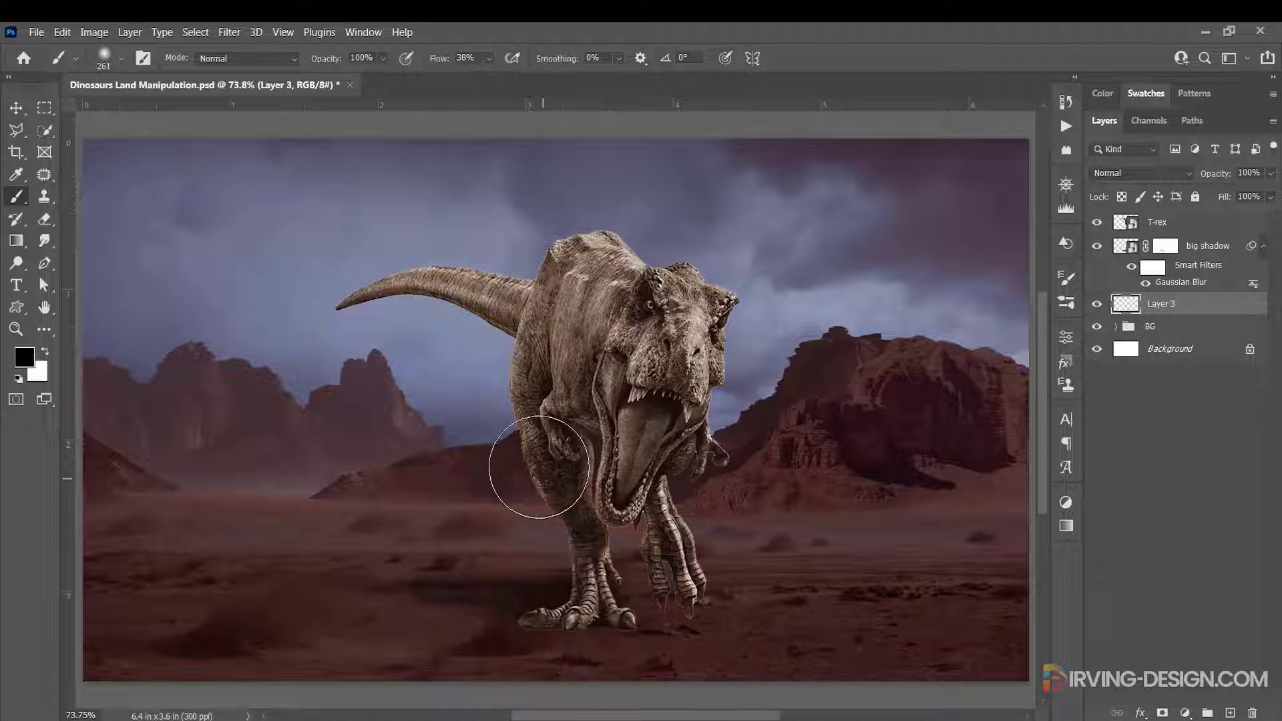
{"action": "key", "text": "shift+0"}
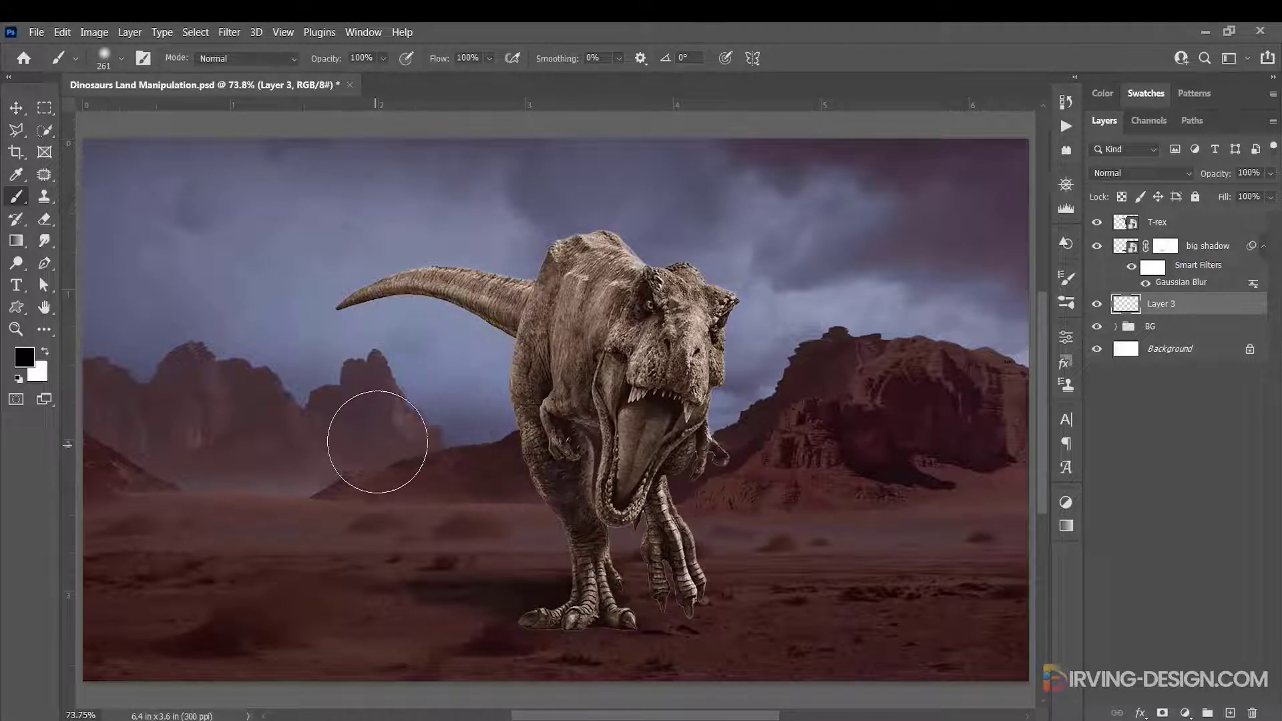
{"action": "left_click", "coordinate": [379, 440]}
Squash the black dab into a flat contact shadow under the T-rex's planted foot and duplicate it twice towards the raised foot.
{"action": "key", "text": "v"}
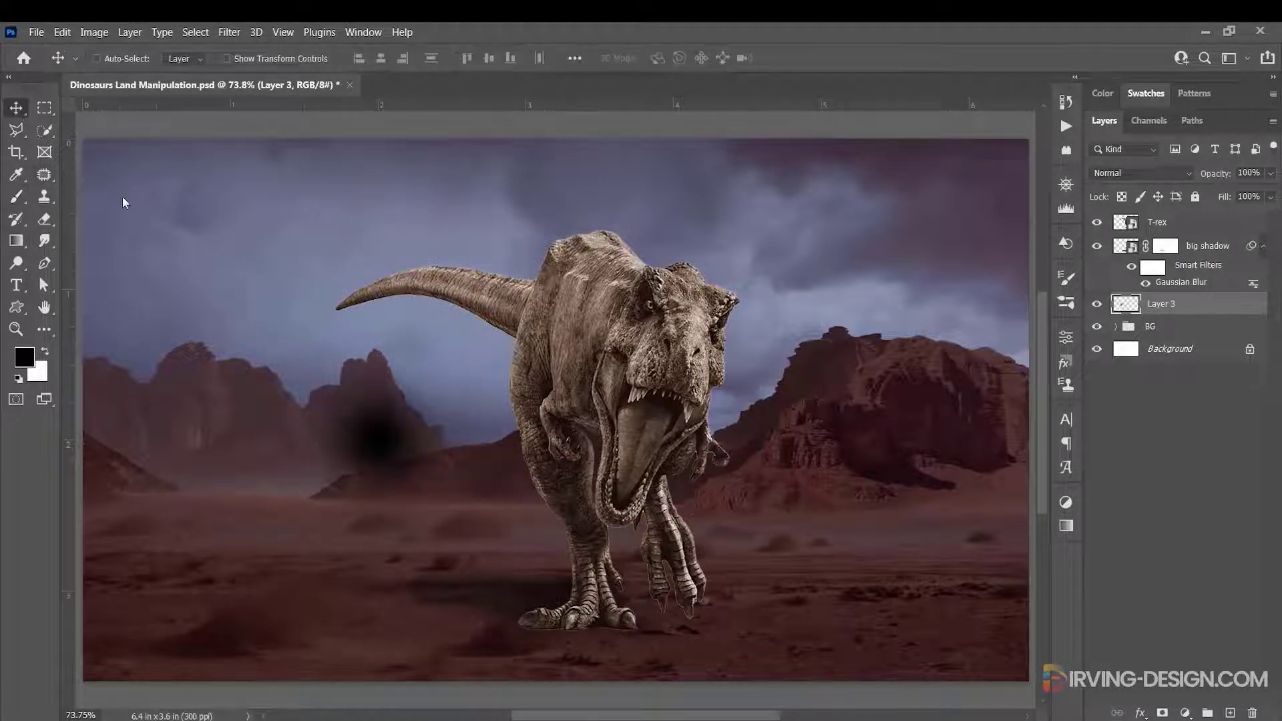
{"action": "mouse_move", "coordinate": [395, 449]}
{"action": "left_mouse_down"}
{"action": "mouse_move", "coordinate": [570, 541]}
{"action": "mouse_move", "coordinate": [601, 580]}
{"action": "left_mouse_up"}
{"action": "key", "text": "ctrl+t"}
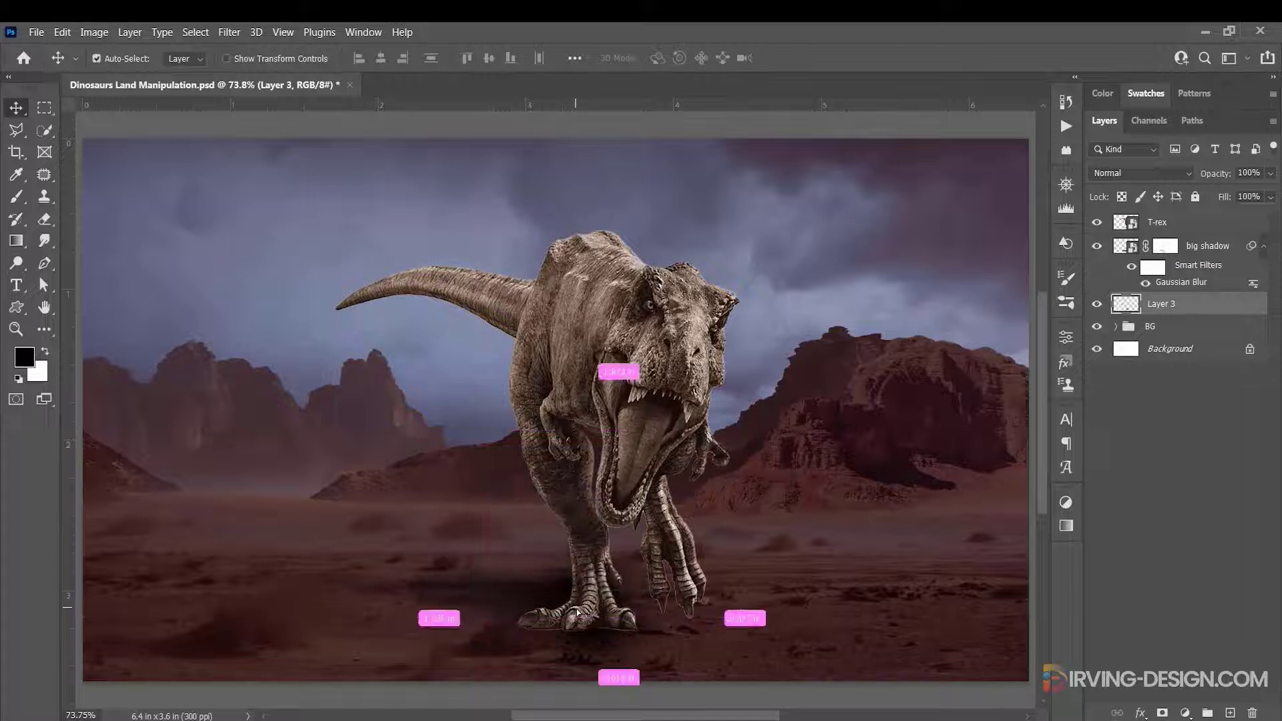
{"action": "mouse_move", "coordinate": [591, 513]}
{"action": "left_mouse_down"}
{"action": "mouse_move", "coordinate": [593, 679]}
{"action": "mouse_move", "coordinate": [589, 633]}
{"action": "mouse_move", "coordinate": [552, 639]}
{"action": "left_mouse_up"}
{"action": "key", "text": "Return"}
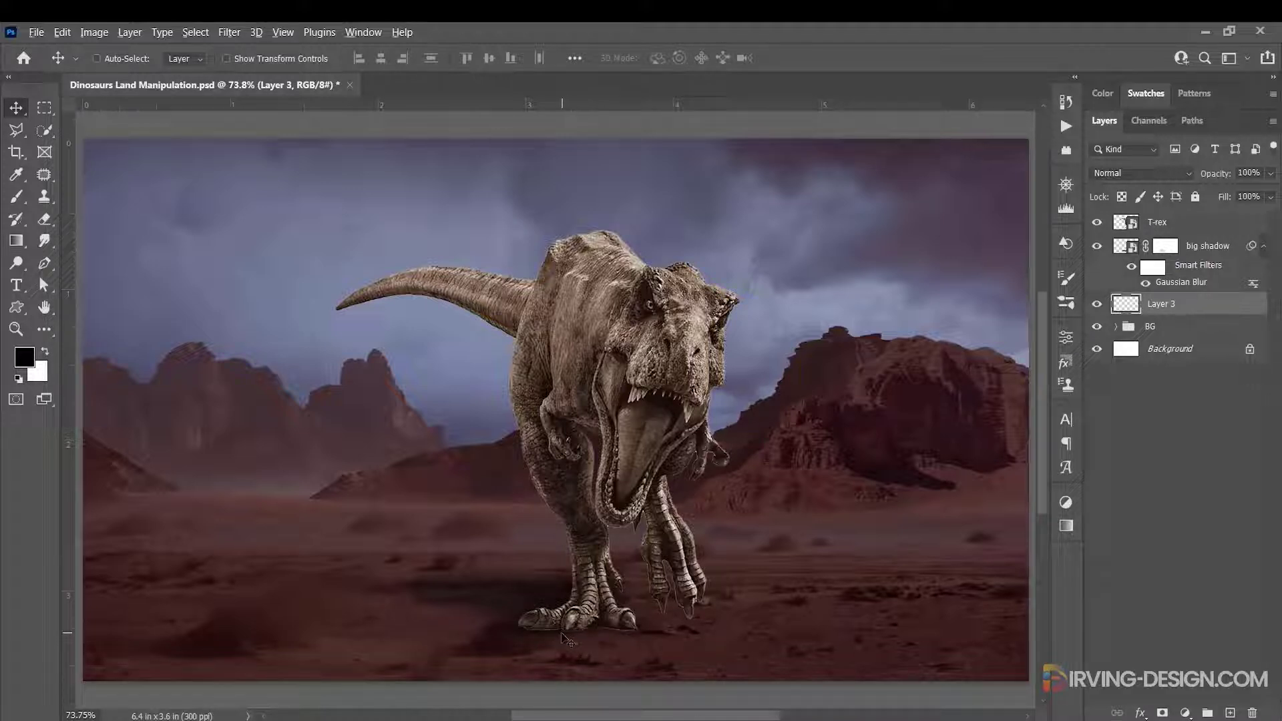
{"action": "left_click_drag", "start_coordinate": [566, 639], "coordinate": [689, 630]}
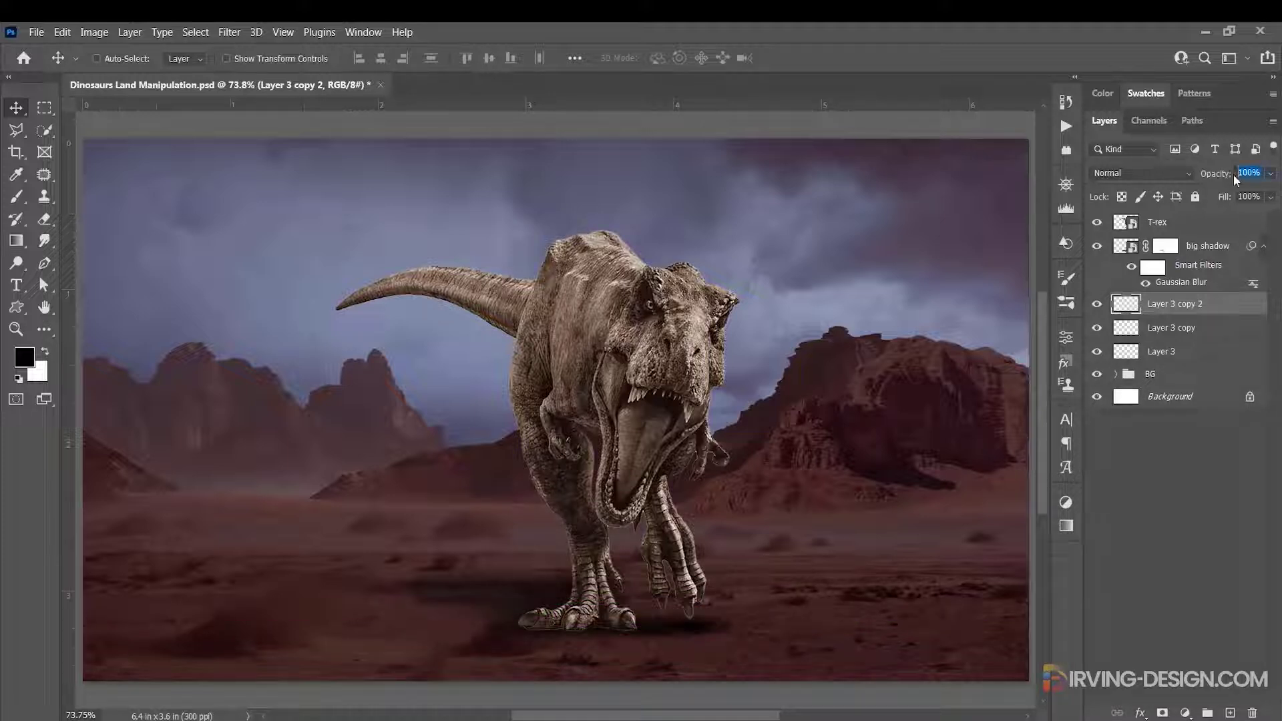
Reduce the contact shadows' opacity using 70% and 50%, and merge the three contact shadow layers into one.
{"action": "type", "text": "70"}
{"action": "key", "text": "Return"}
{"action": "type", "text": "50"}
{"action": "key", "text": "Return"}
{"action": "left_click", "coordinate": [1194, 355], "text": "shift"}
{"action": "key", "text": "ctrl+e"}
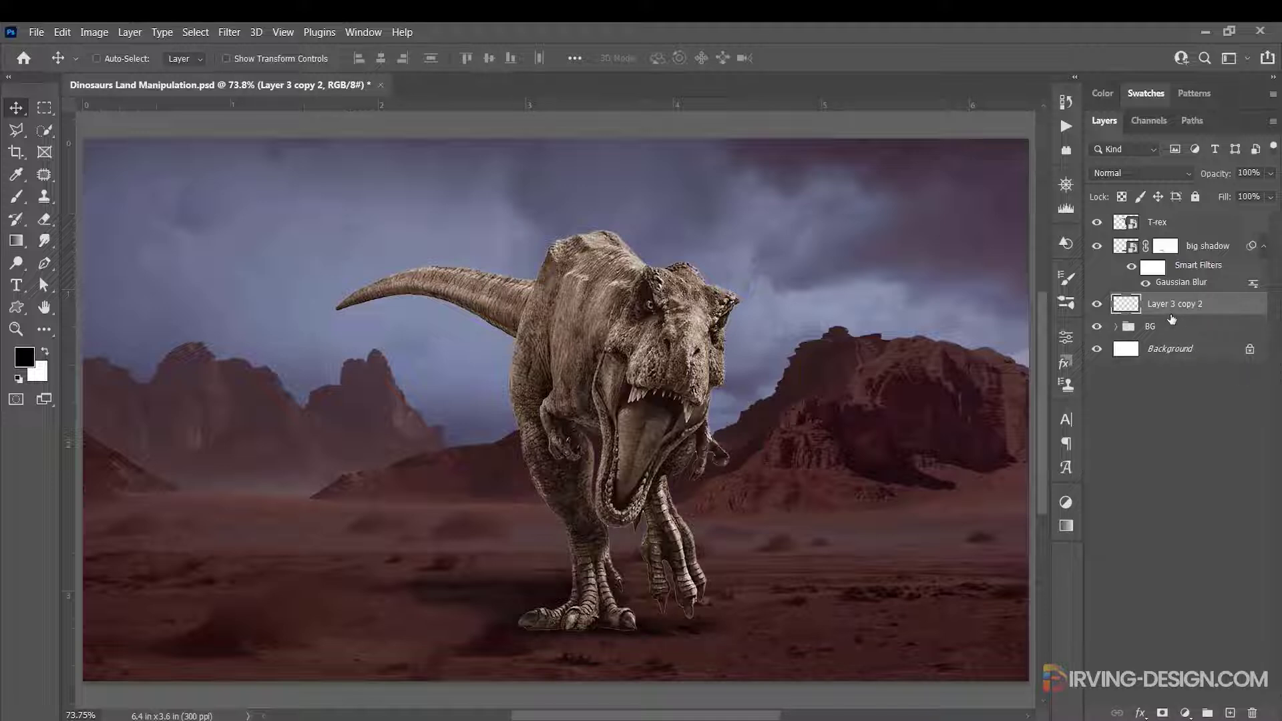
Add an Inner Shadow layer style to the T-rex layer with the Color Dodge blend mode.
{"action": "left_click", "coordinate": [1192, 226]}
{"action": "scroll", "coordinate": [912, 312], "scroll_direction": "right", "scroll_amount": 1}
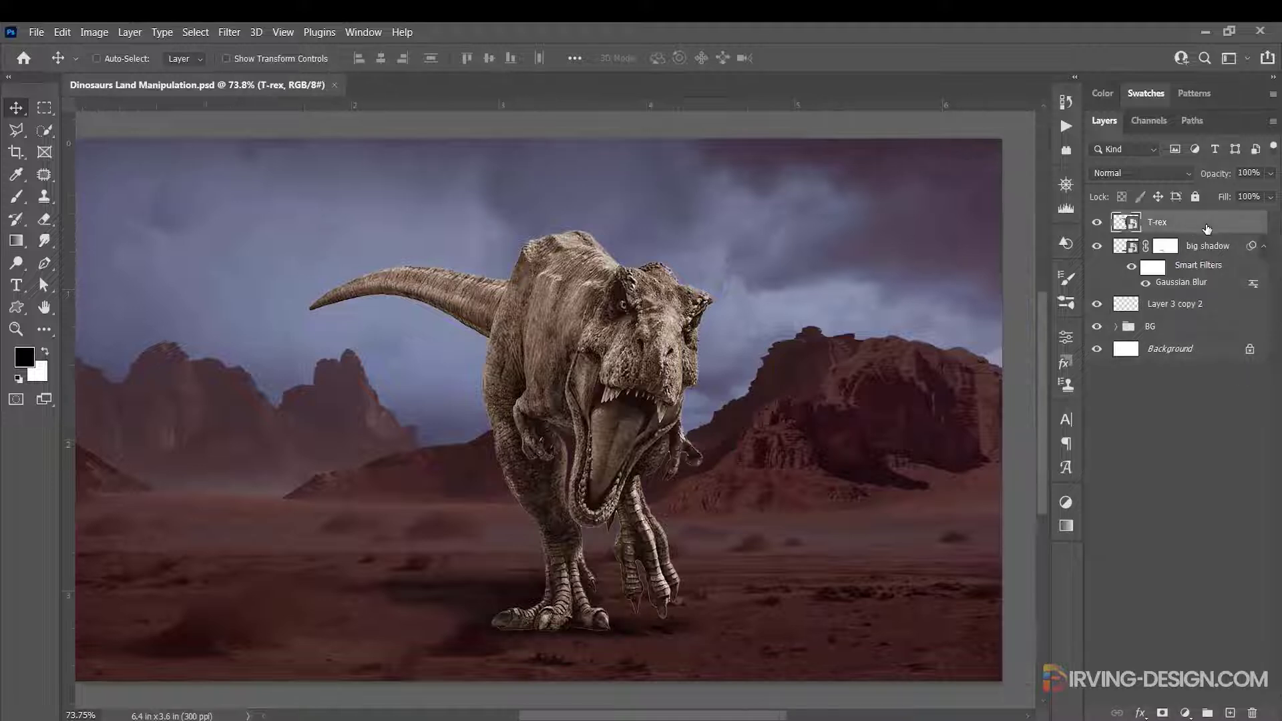
{"action": "key", "text": "ctrl"}
{"action": "scroll", "coordinate": [906, 307], "scroll_direction": "down", "scroll_amount": 4}
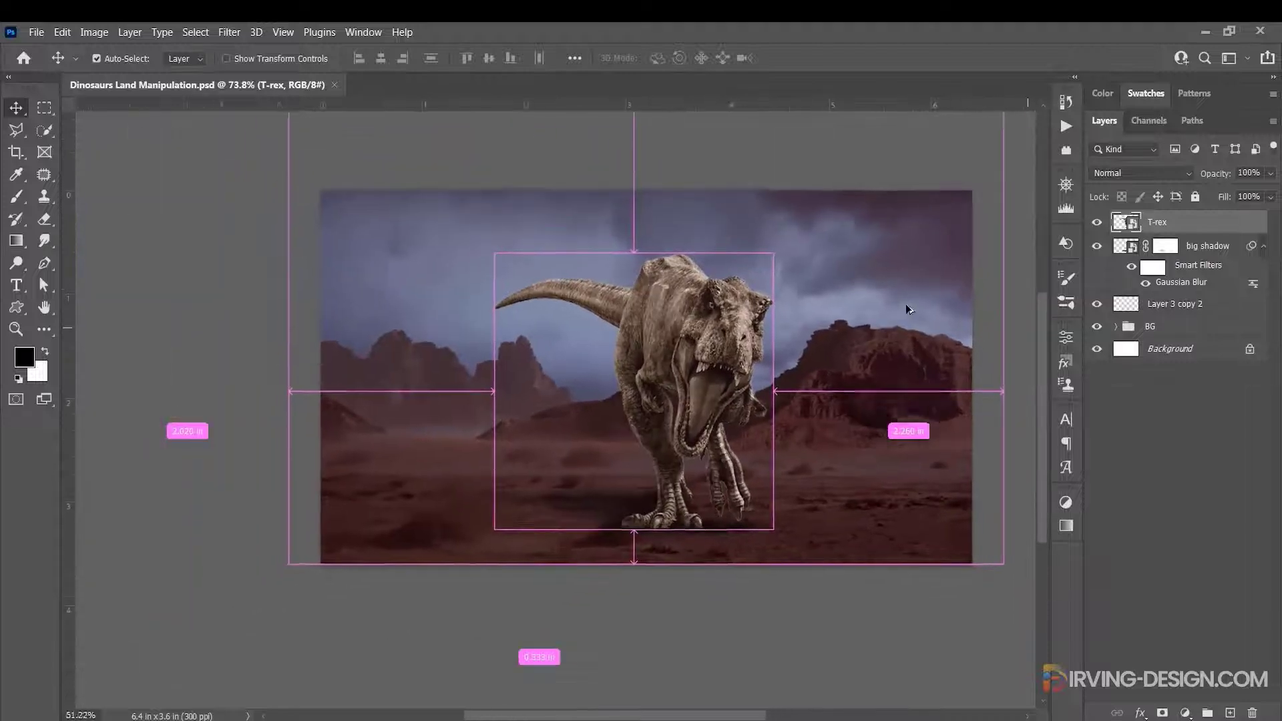
{"action": "left_click_drag", "start_coordinate": [899, 304], "coordinate": [683, 335]}
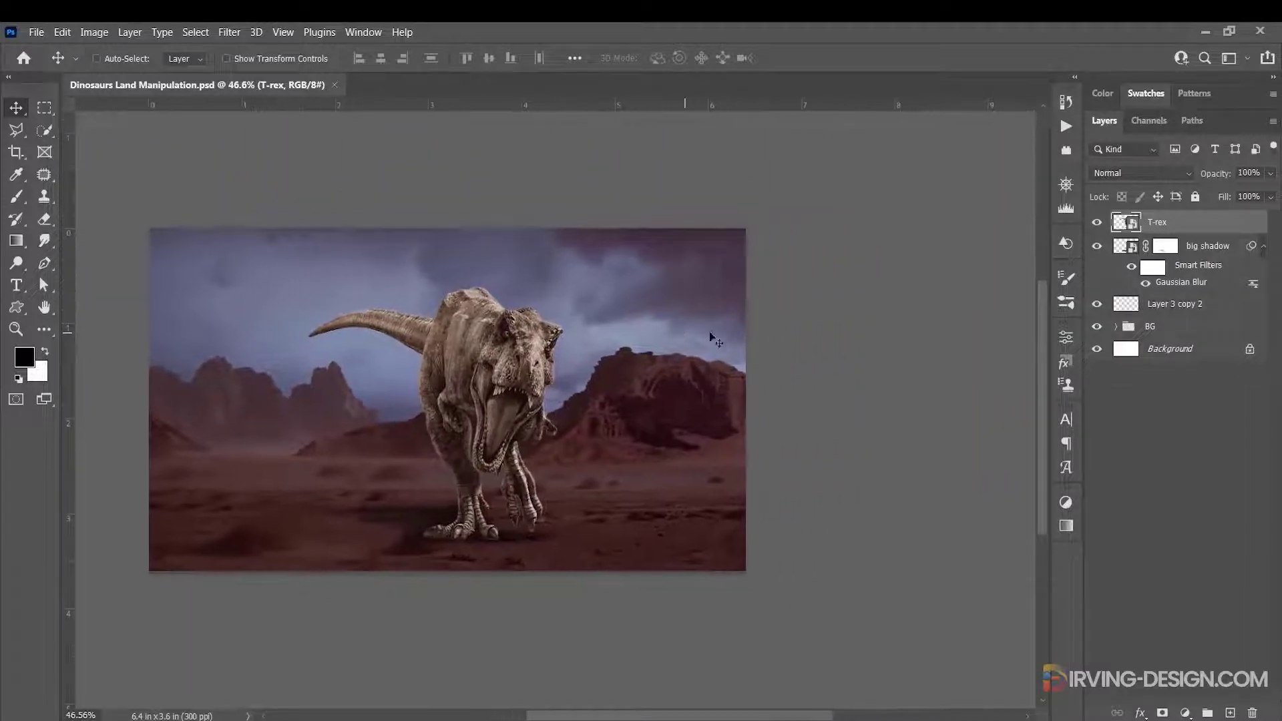
{"action": "key", "text": "ctrl+0"}
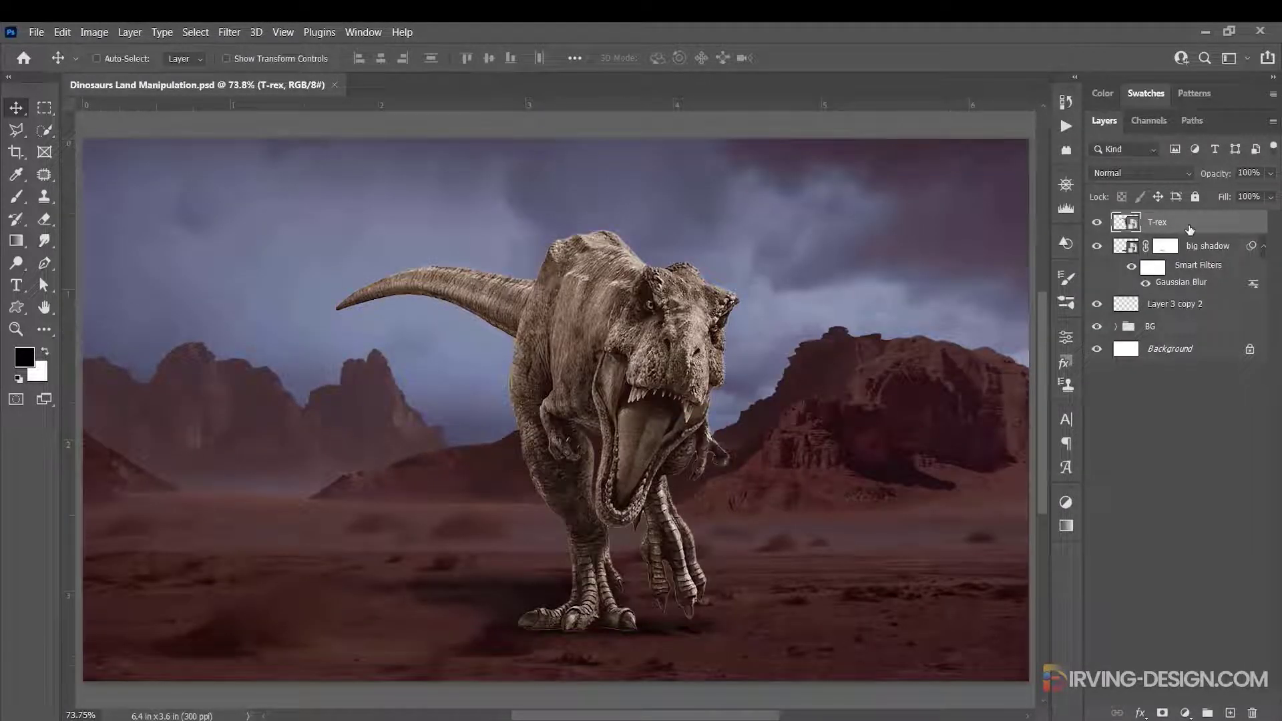
{"action": "scroll", "coordinate": [840, 303], "scroll_direction": "down", "scroll_amount": 4}
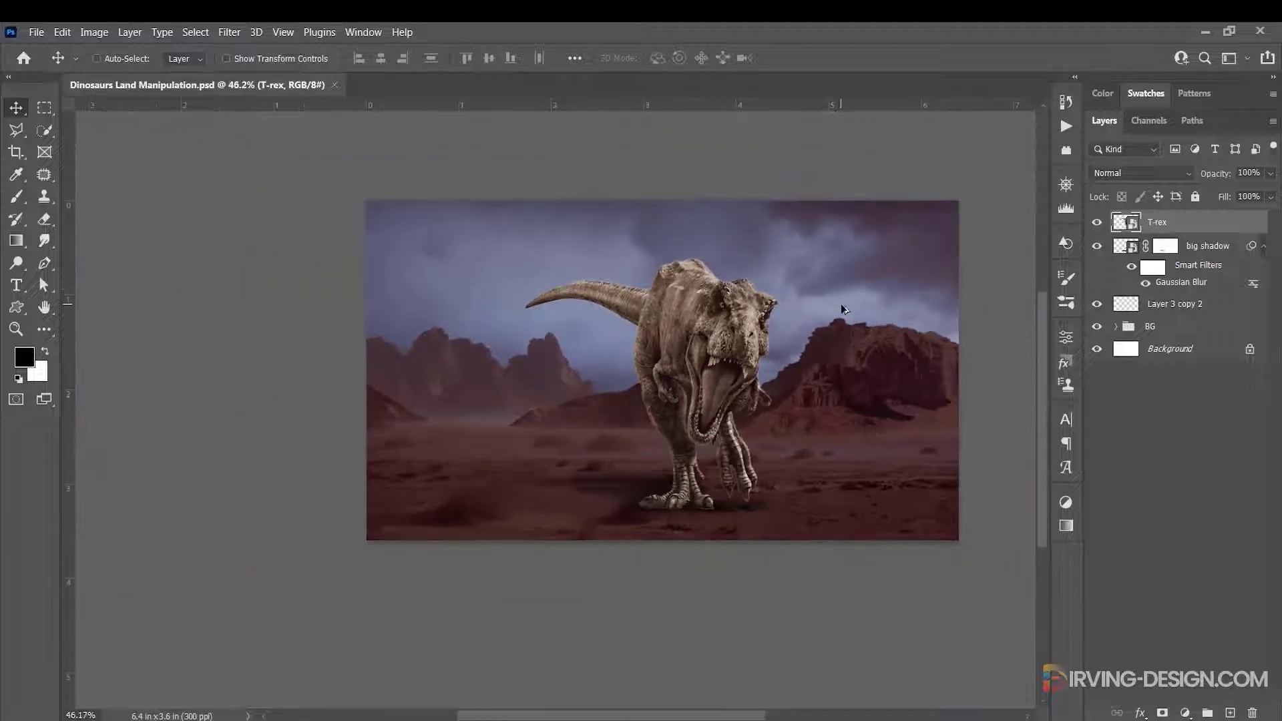
{"action": "left_click_drag", "start_coordinate": [841, 304], "coordinate": [614, 340]}
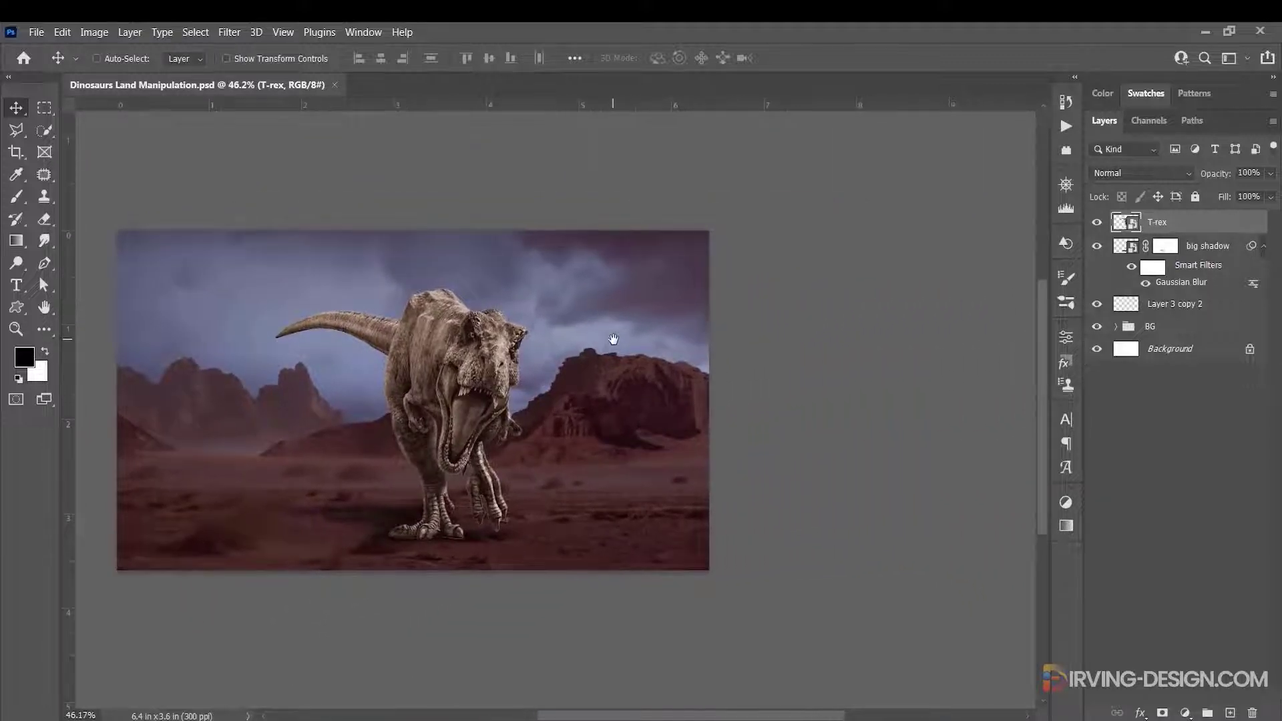
{"action": "double_click", "coordinate": [1212, 228]}
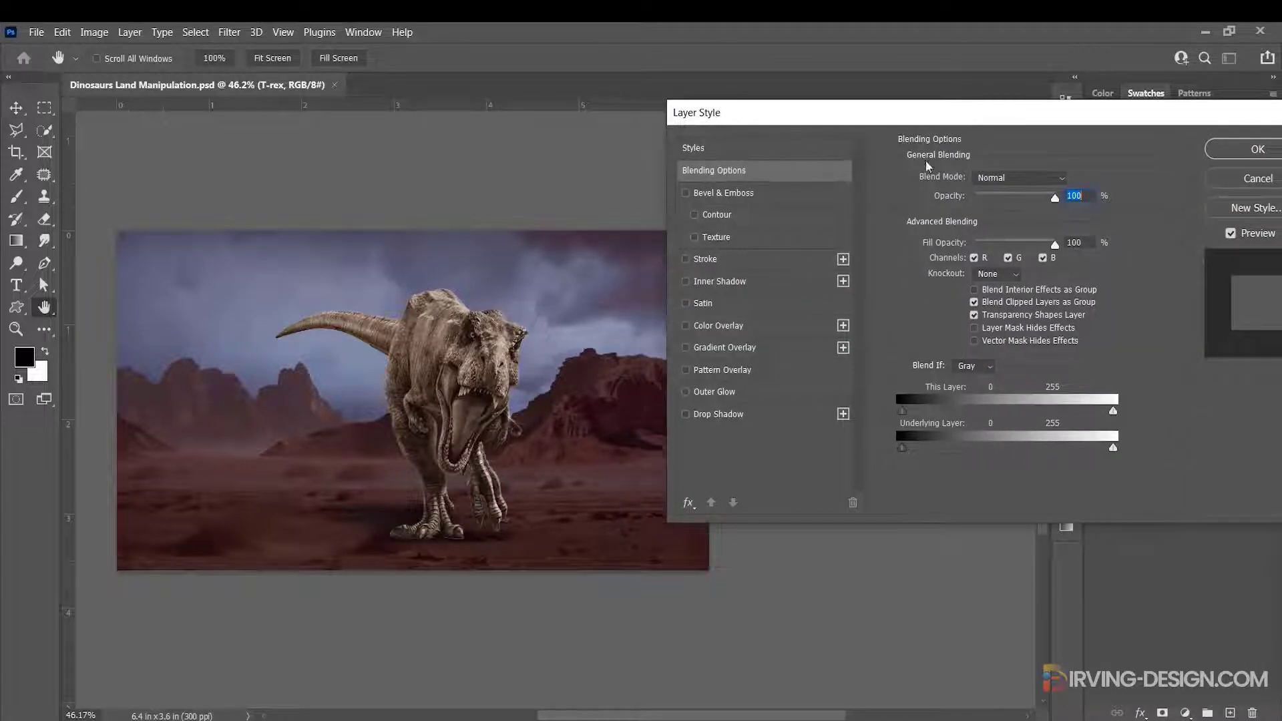
{"action": "left_click", "coordinate": [725, 282]}
{"action": "left_click", "coordinate": [1034, 182]}
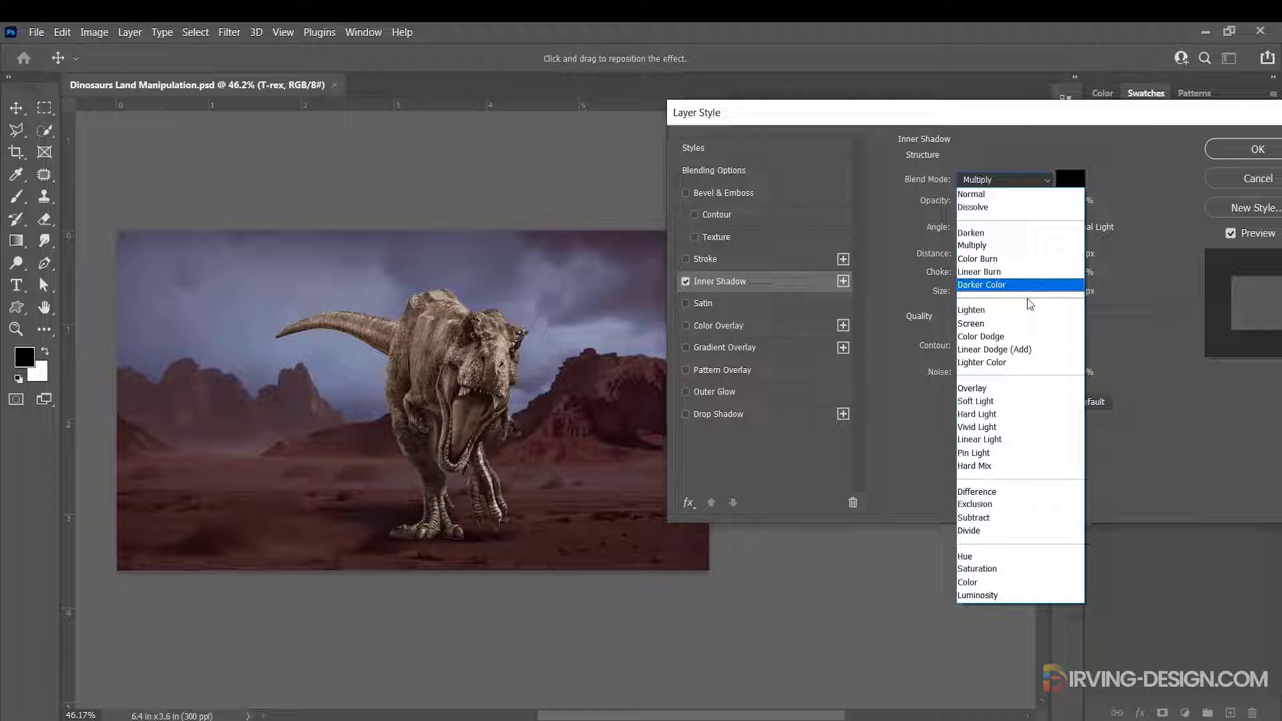
{"action": "left_click", "coordinate": [1015, 338]}
Set the inner shadow color to a bright blue, about #21b8ff.
{"action": "left_click", "coordinate": [1071, 179]}
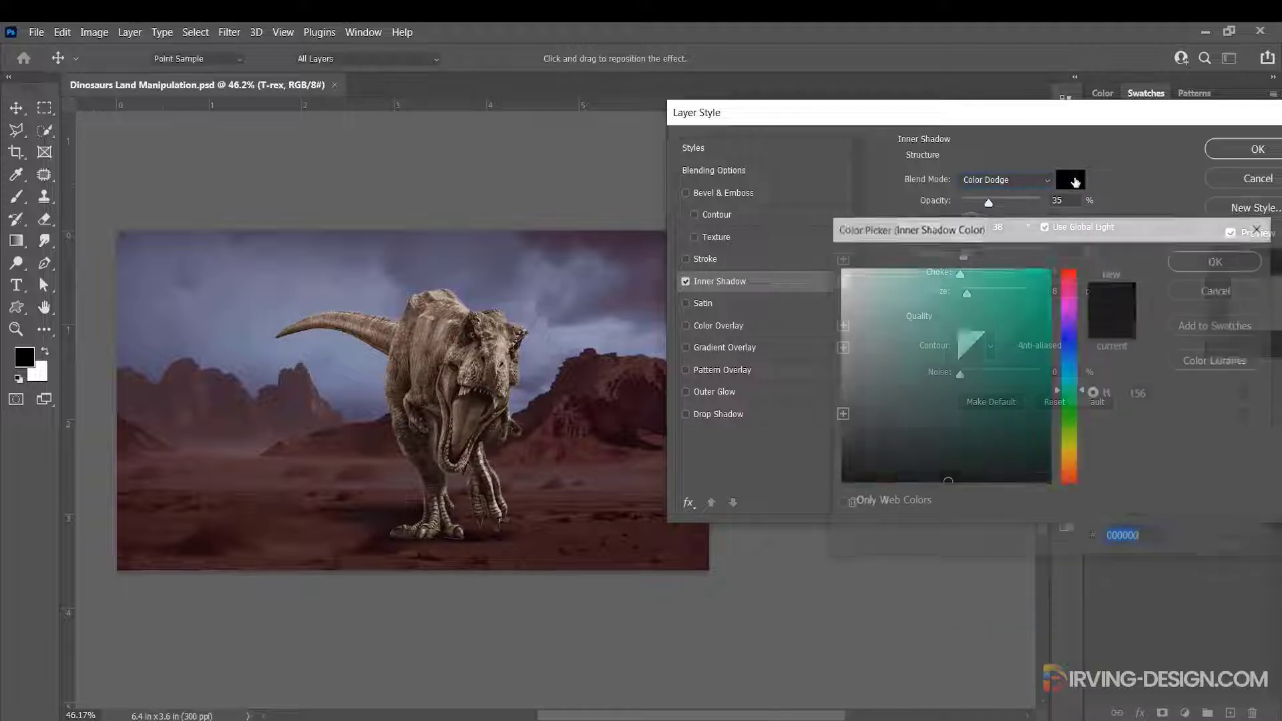
{"action": "left_click", "coordinate": [1071, 368]}
{"action": "left_click_drag", "start_coordinate": [1070, 368], "coordinate": [1070, 365]}
{"action": "mouse_move", "coordinate": [985, 285]}
{"action": "left_mouse_down"}
{"action": "mouse_move", "coordinate": [983, 267]}
{"action": "mouse_move", "coordinate": [1024, 265]}
{"action": "left_mouse_up"}
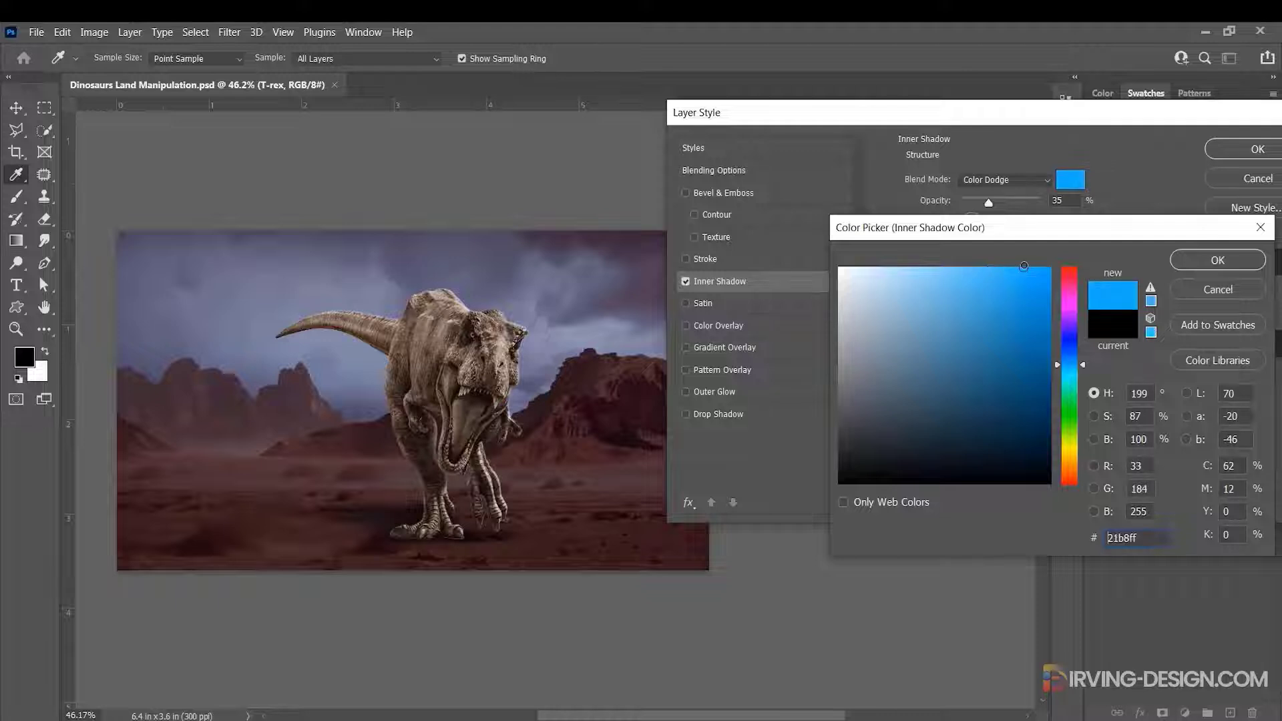
{"action": "left_click", "coordinate": [1180, 265]}
Set the inner shadow's opacity to 85%, distance to 8 px and size to 11 px.
{"action": "left_click_drag", "start_coordinate": [992, 203], "coordinate": [1020, 202]}
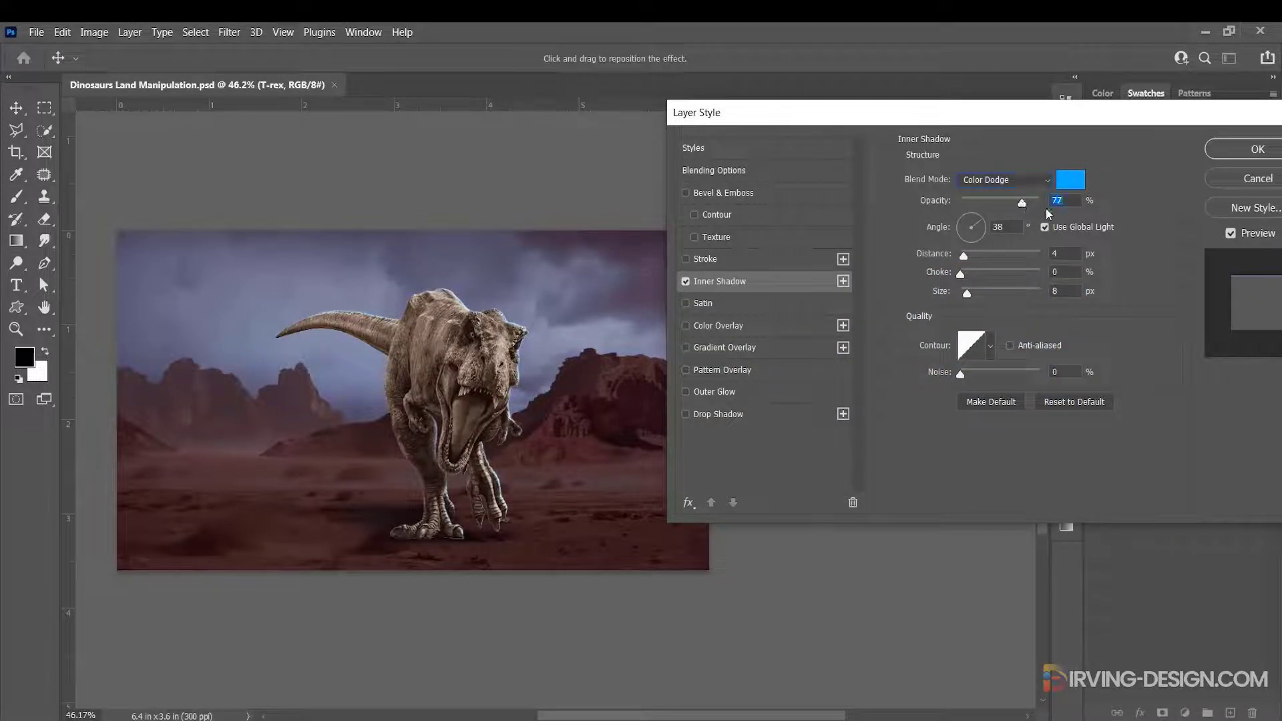
{"action": "type", "text": "85"}
{"action": "left_click", "coordinate": [968, 255]}
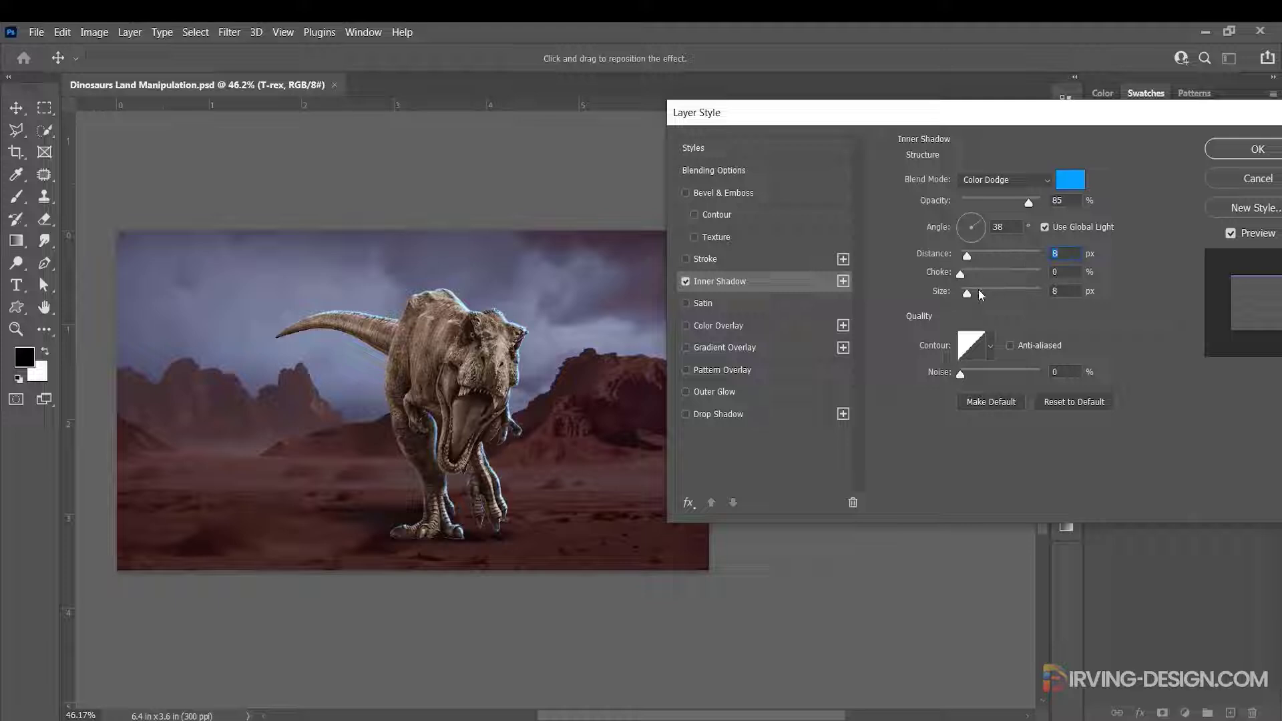
{"action": "left_click", "coordinate": [1062, 291]}
{"action": "type", "text": "11"}
Add a Gradient Overlay to the T-rex layer using the Foreground to Transparent preset in black.
{"action": "left_click", "coordinate": [686, 348]}
{"action": "left_click", "coordinate": [729, 347]}
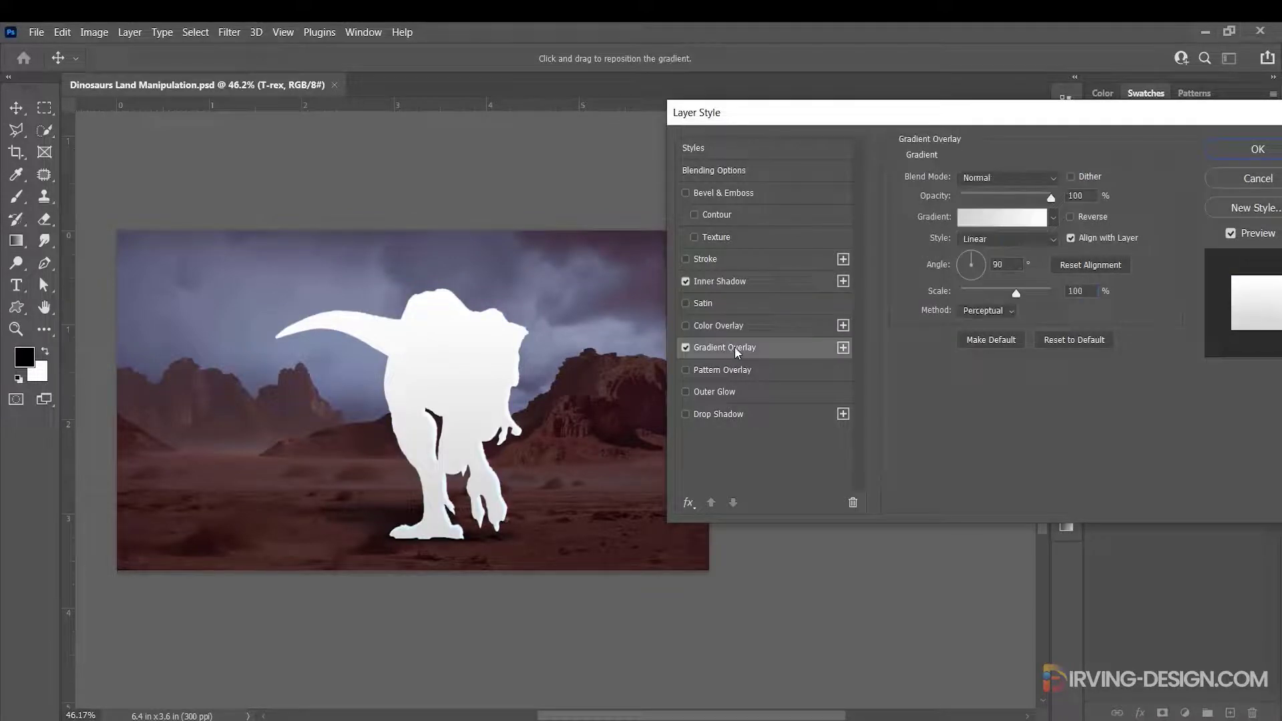
{"action": "left_click", "coordinate": [992, 220]}
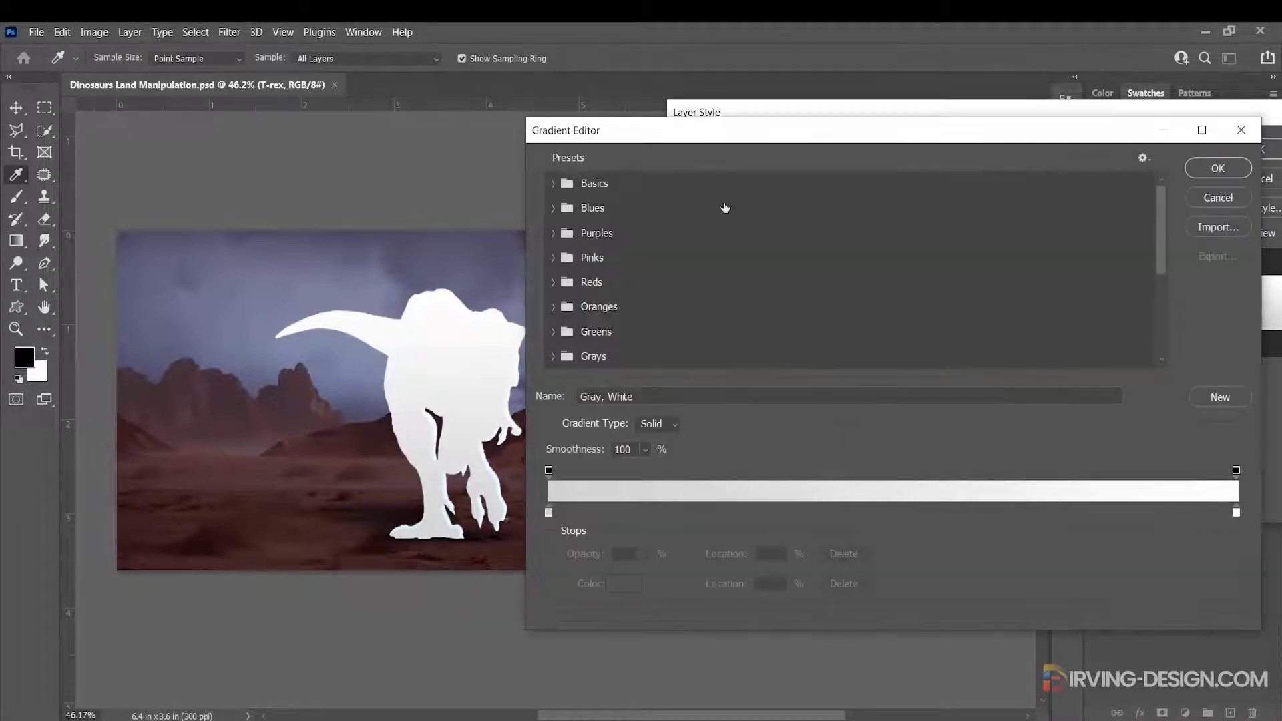
{"action": "left_click", "coordinate": [553, 184]}
{"action": "left_click", "coordinate": [642, 229]}
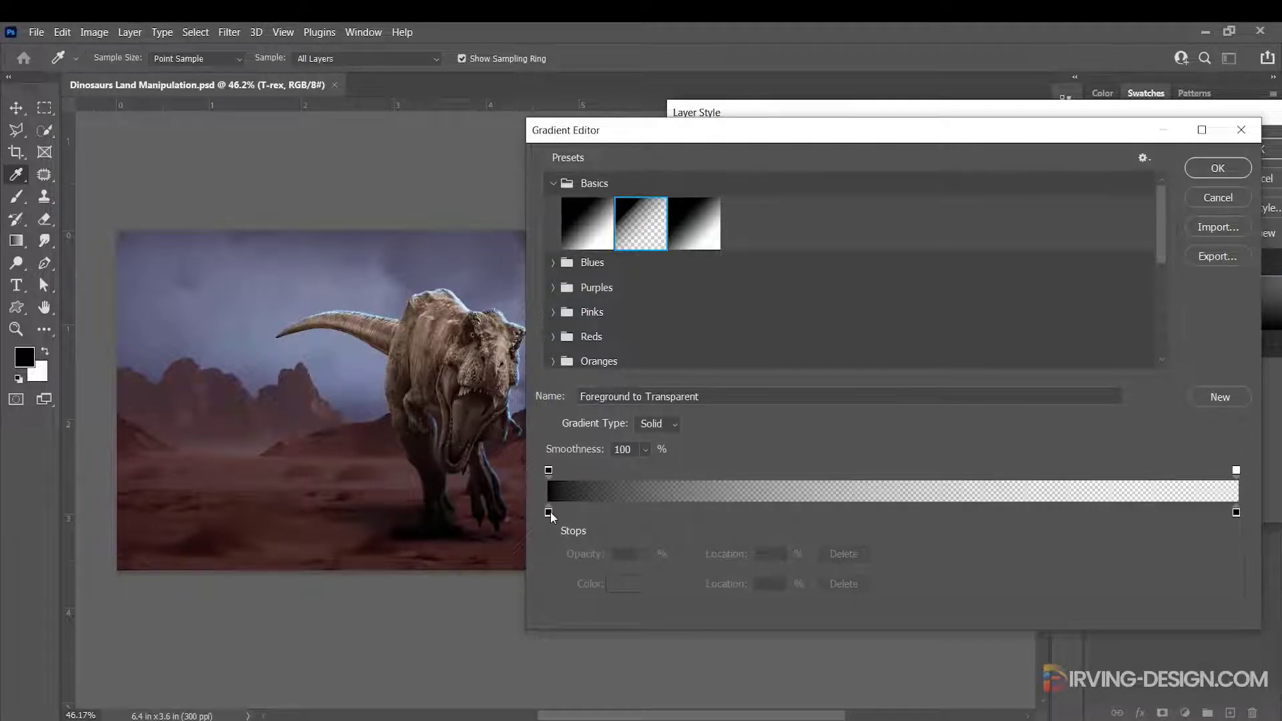
{"action": "left_click", "coordinate": [1218, 168]}
Shift the gradient overlay down to shade the T-rex's feet, compare with and without it, and apply the layer style.
{"action": "left_click_drag", "start_coordinate": [475, 405], "coordinate": [471, 483]}
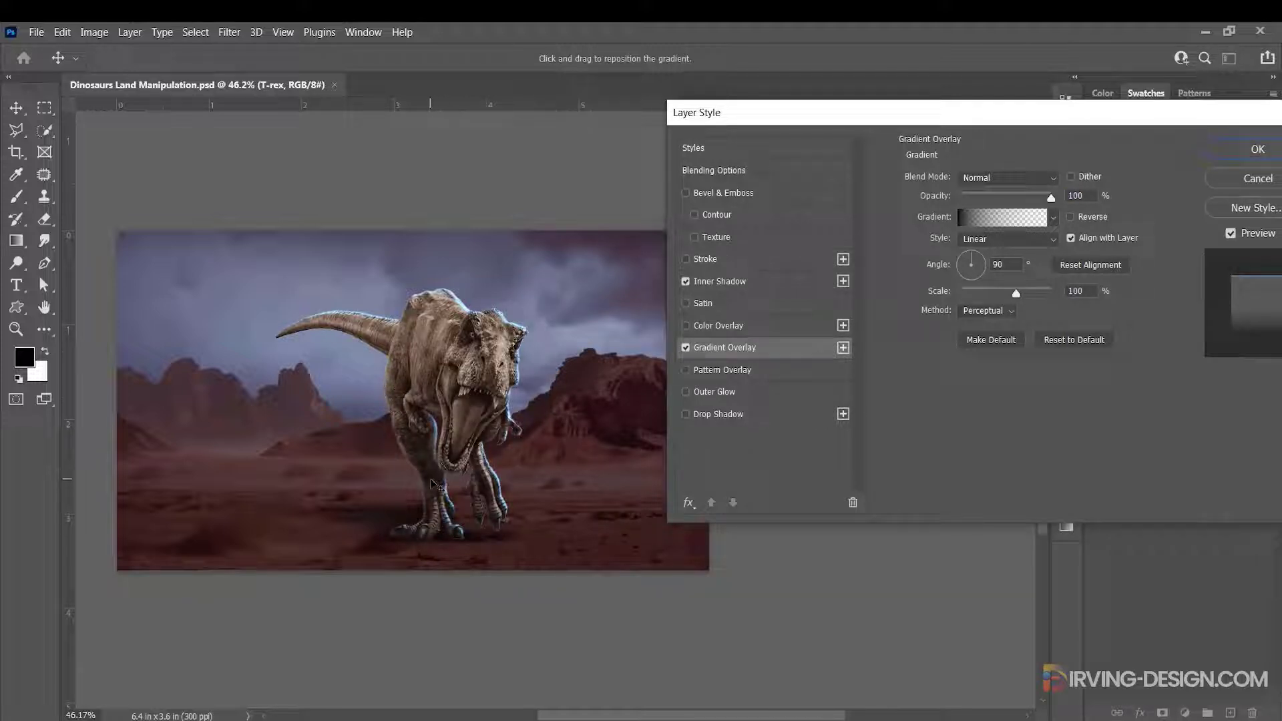
{"action": "left_click", "coordinate": [686, 348]}
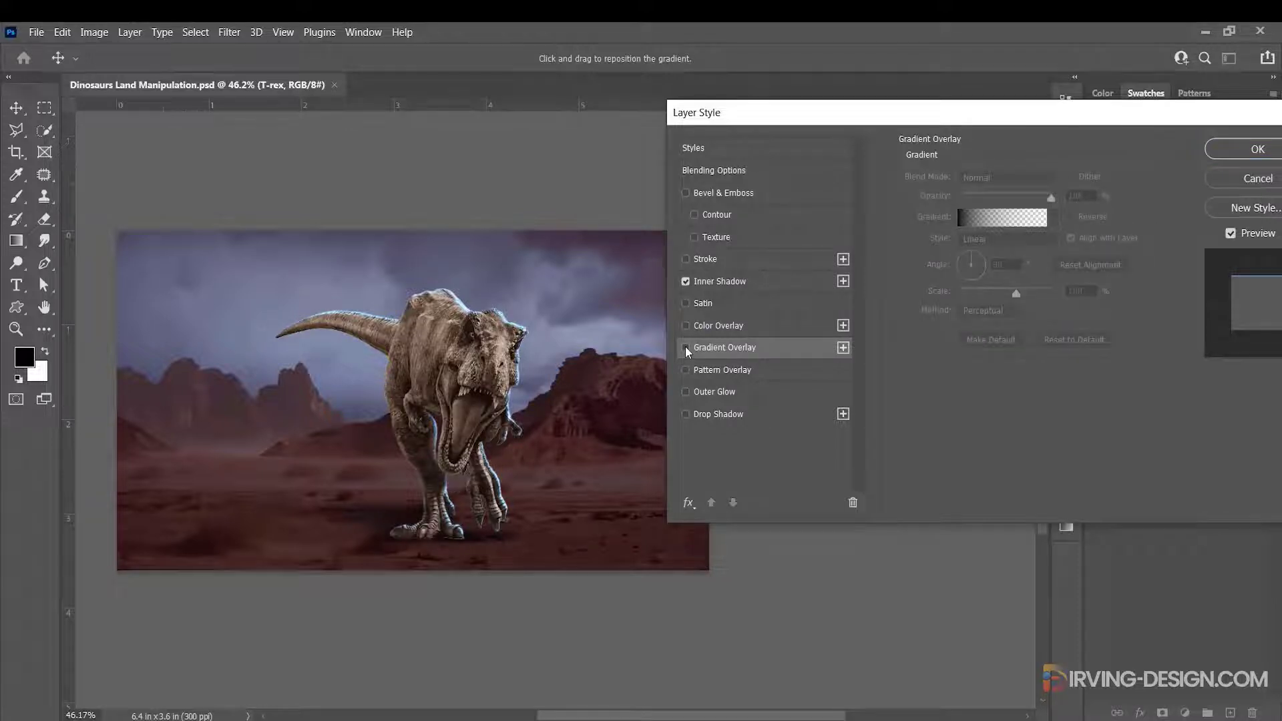
{"action": "left_click", "coordinate": [686, 348]}
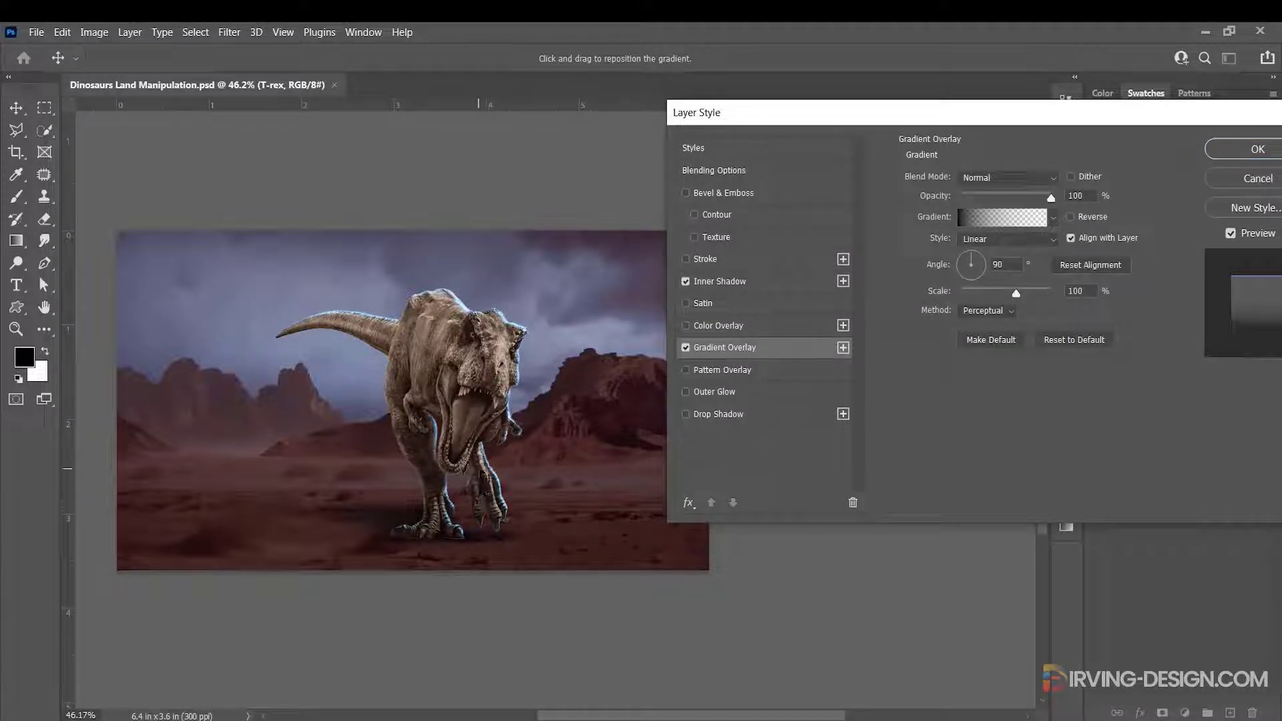
{"action": "left_click", "coordinate": [685, 348]}
{"action": "left_click", "coordinate": [686, 348]}
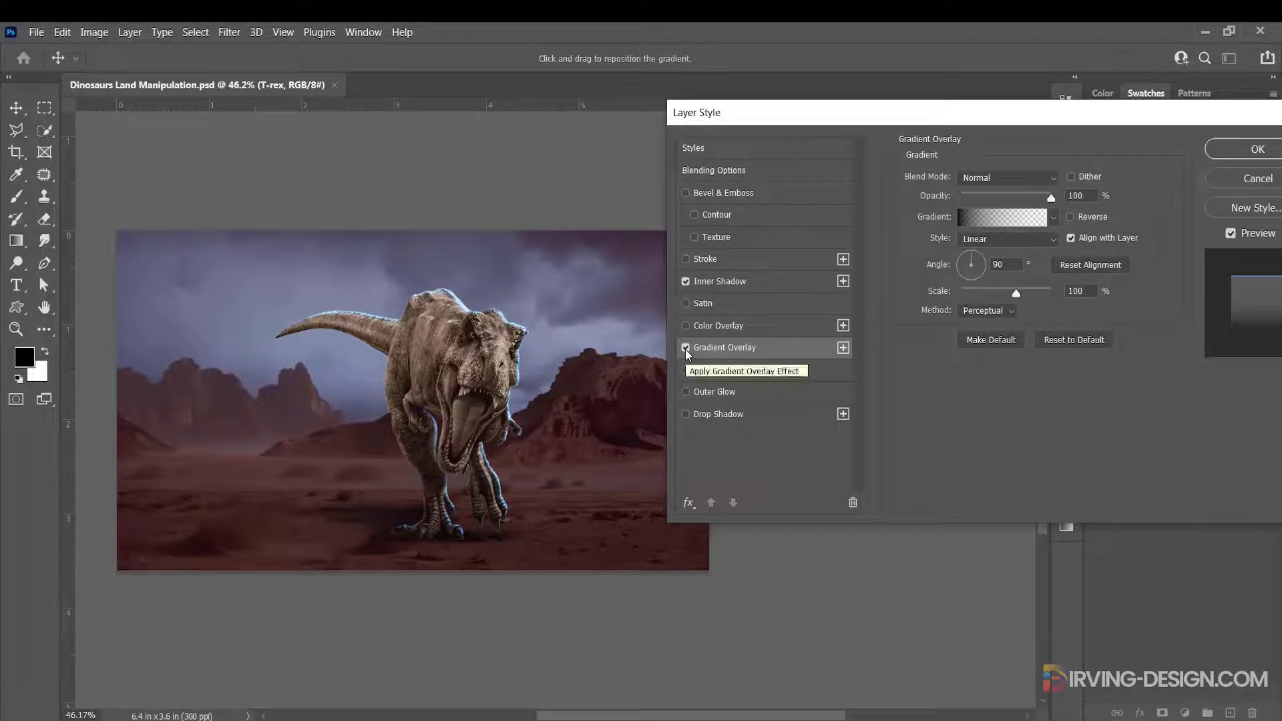
{"action": "left_click", "coordinate": [1256, 151]}
{"action": "key", "text": "ctrl+0"}
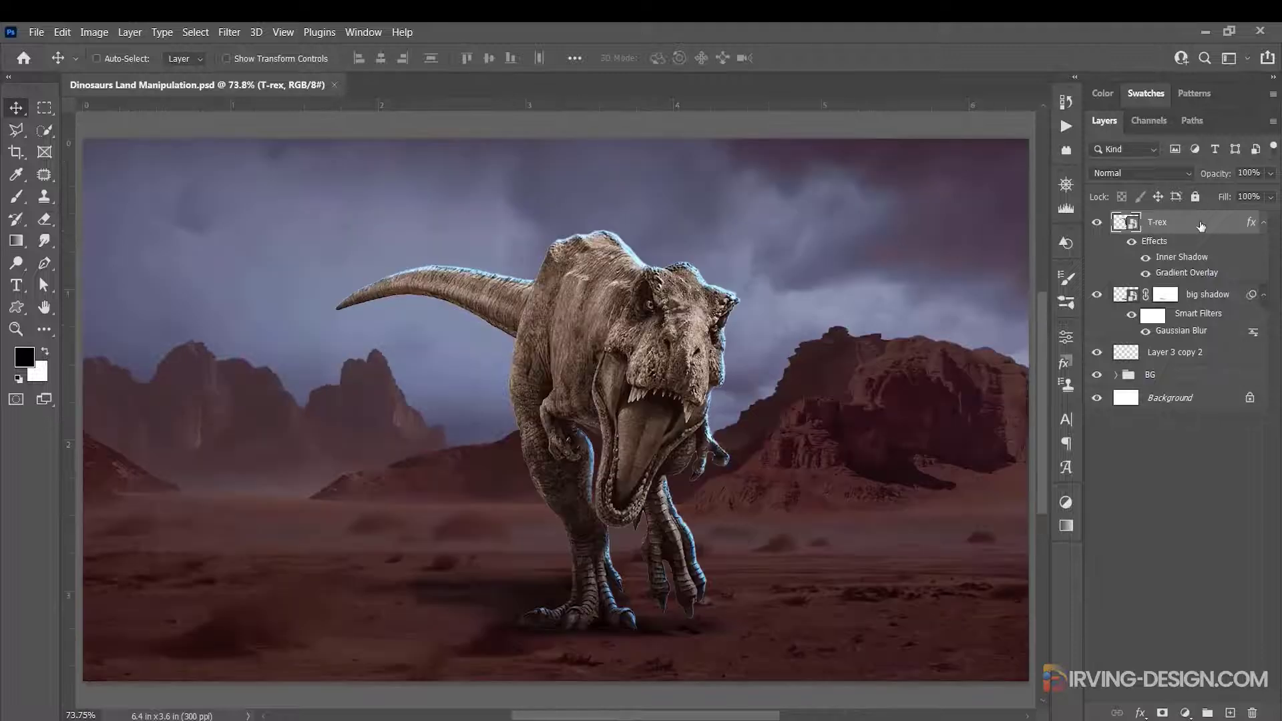
Apply Levels to the T-rex in the Blue channel, setting midtones to 1.43 and adjusting the highlight and shadow inputs.
{"action": "key", "text": "ctrl+l"}
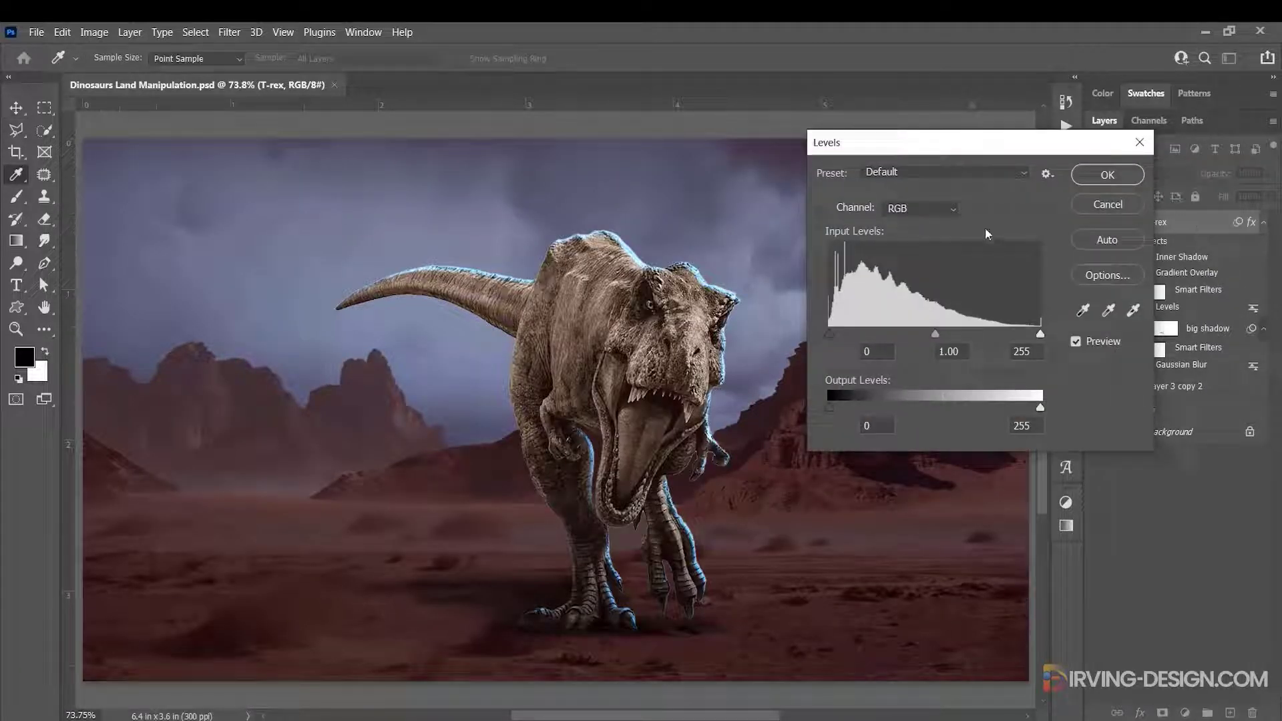
{"action": "left_click", "coordinate": [951, 209]}
{"action": "left_click", "coordinate": [910, 267]}
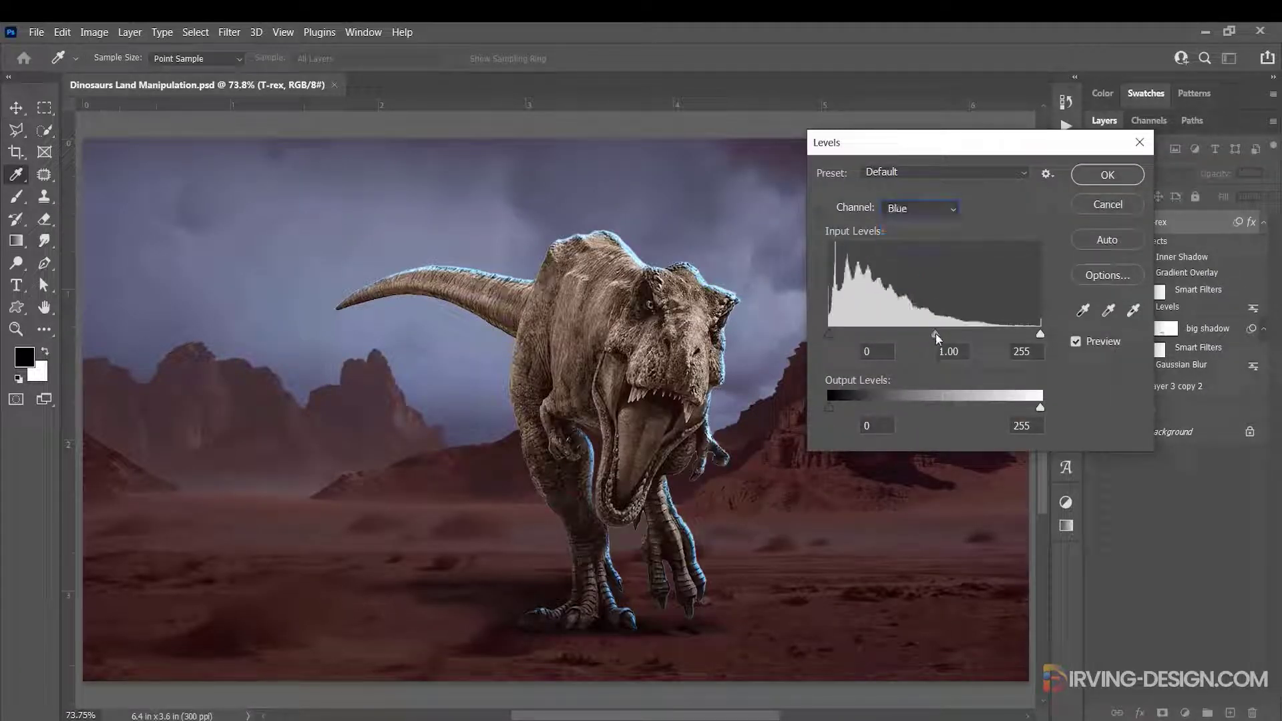
{"action": "left_click_drag", "start_coordinate": [936, 334], "coordinate": [907, 339]}
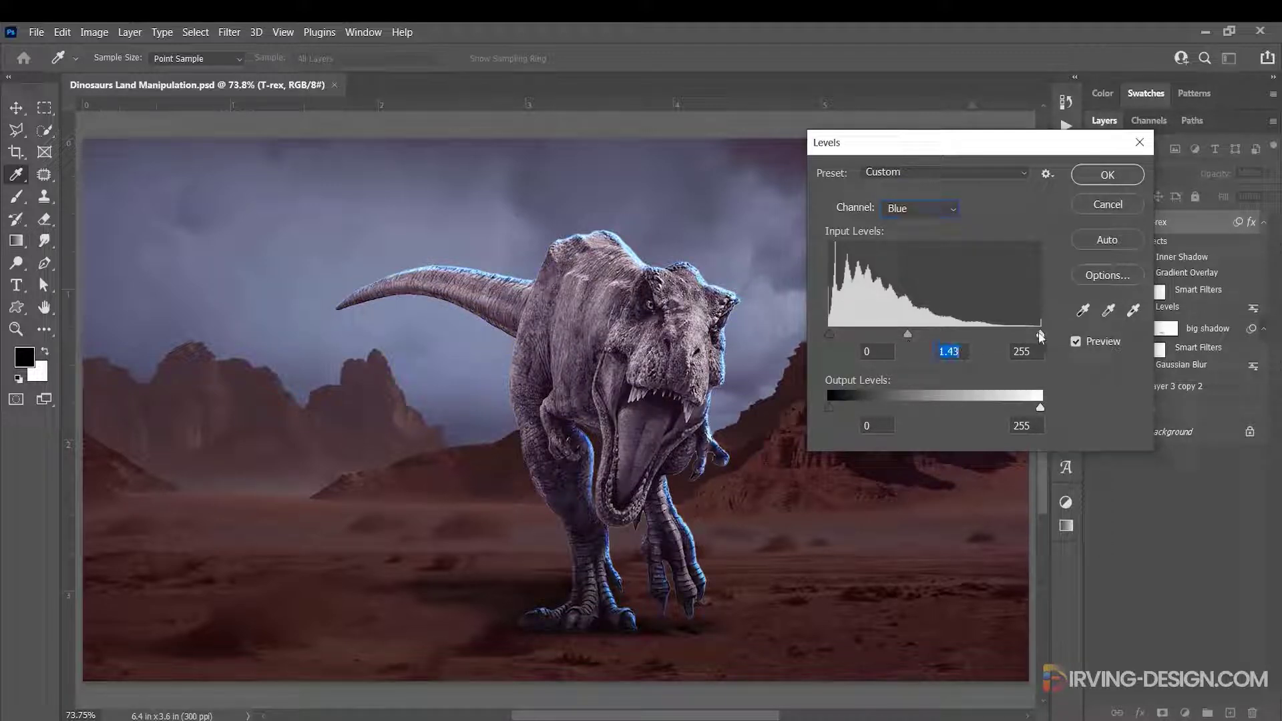
{"action": "left_click_drag", "start_coordinate": [1040, 337], "coordinate": [1028, 334]}
{"action": "left_click_drag", "start_coordinate": [827, 332], "coordinate": [903, 333]}
{"action": "left_click", "coordinate": [1115, 176]}
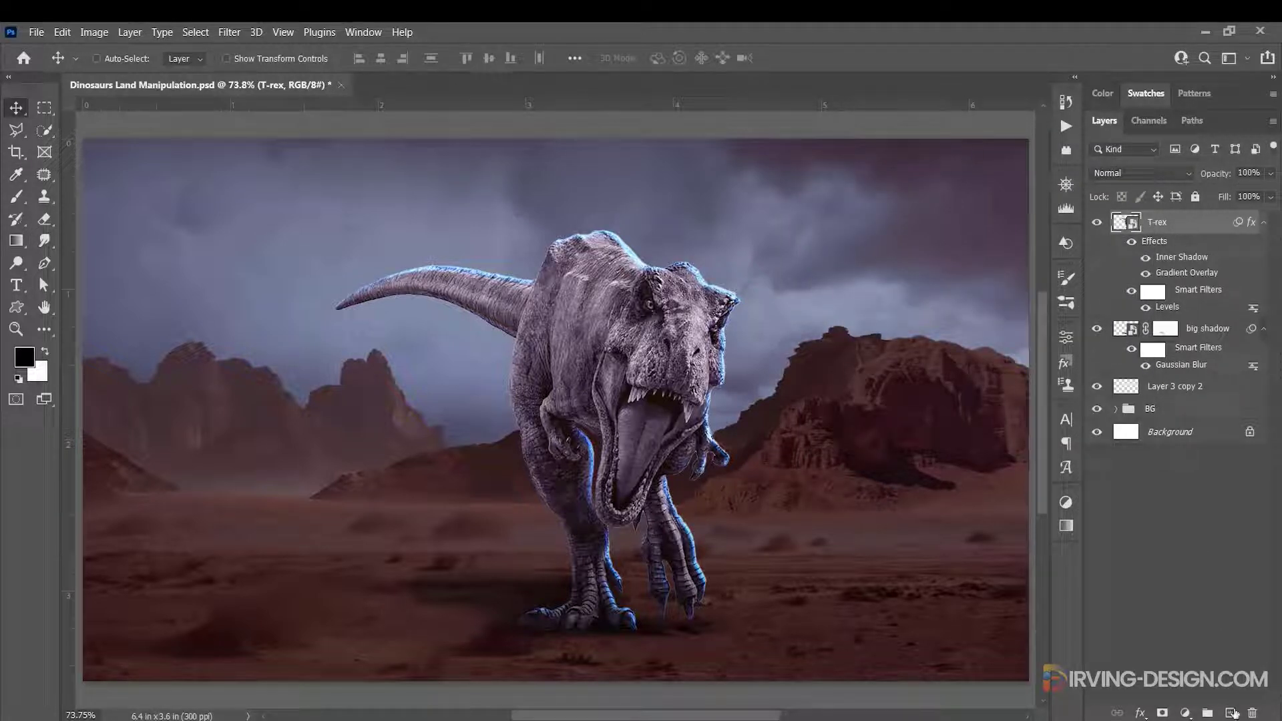
Add a new layer above the T-rex, fill it with 50% Gray and set its blend mode to Overlay.
{"action": "left_click", "coordinate": [1233, 713]}
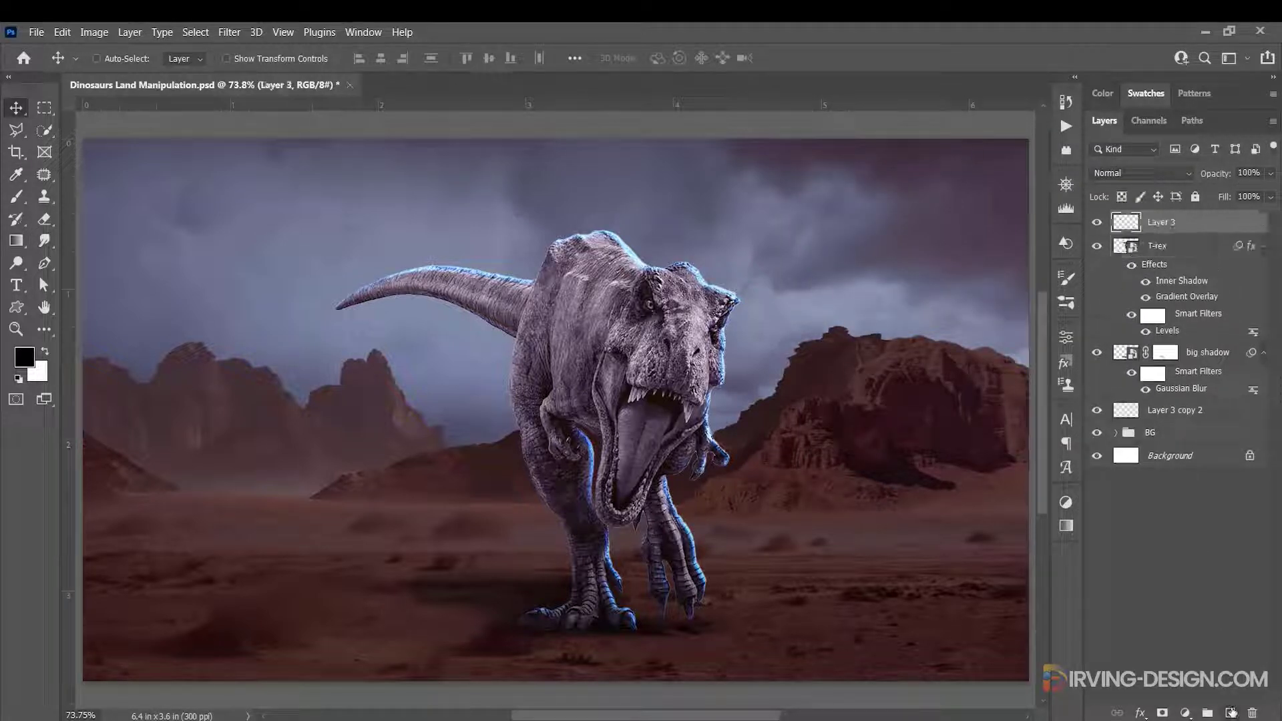
{"action": "left_click", "coordinate": [62, 32]}
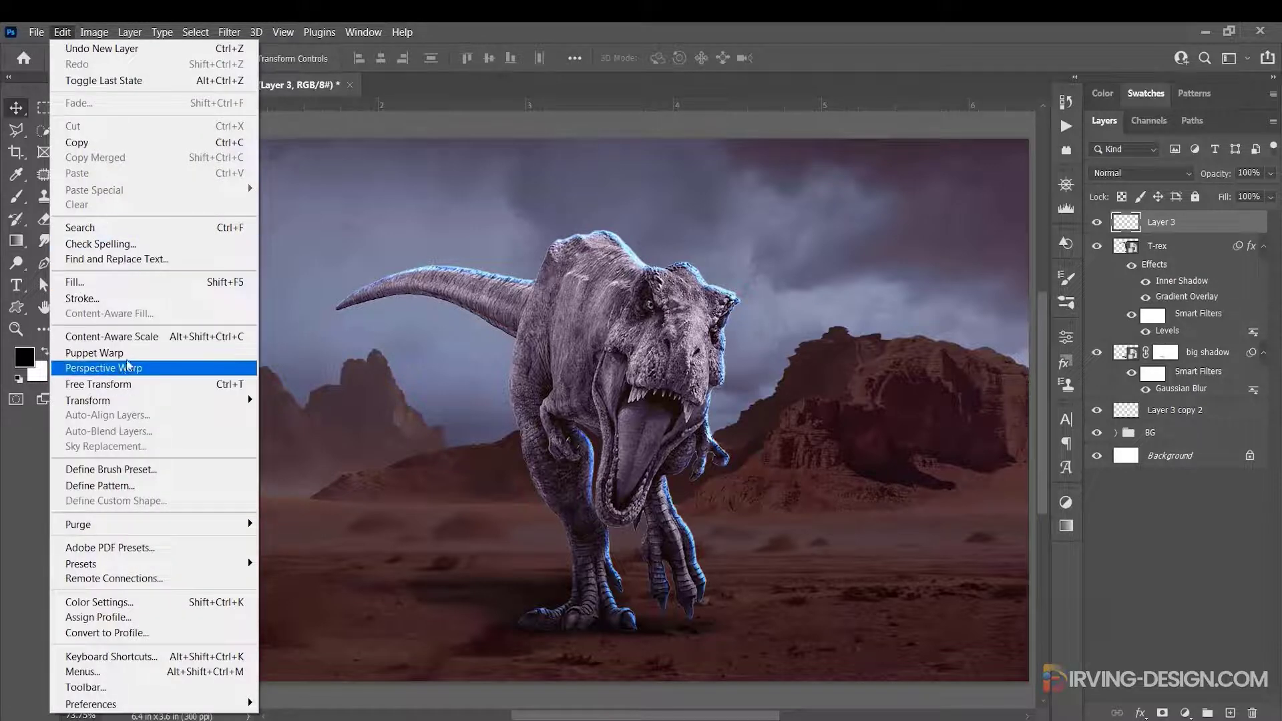
{"action": "left_click", "coordinate": [130, 285]}
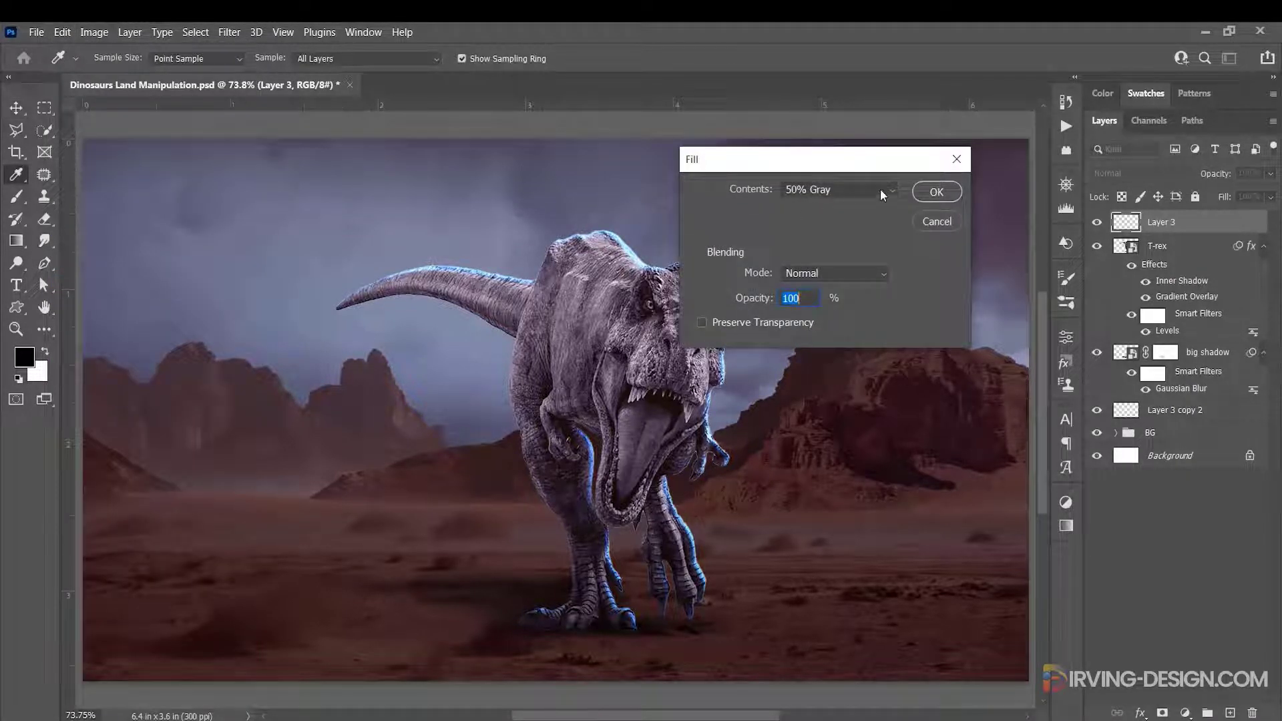
{"action": "left_click", "coordinate": [935, 193]}
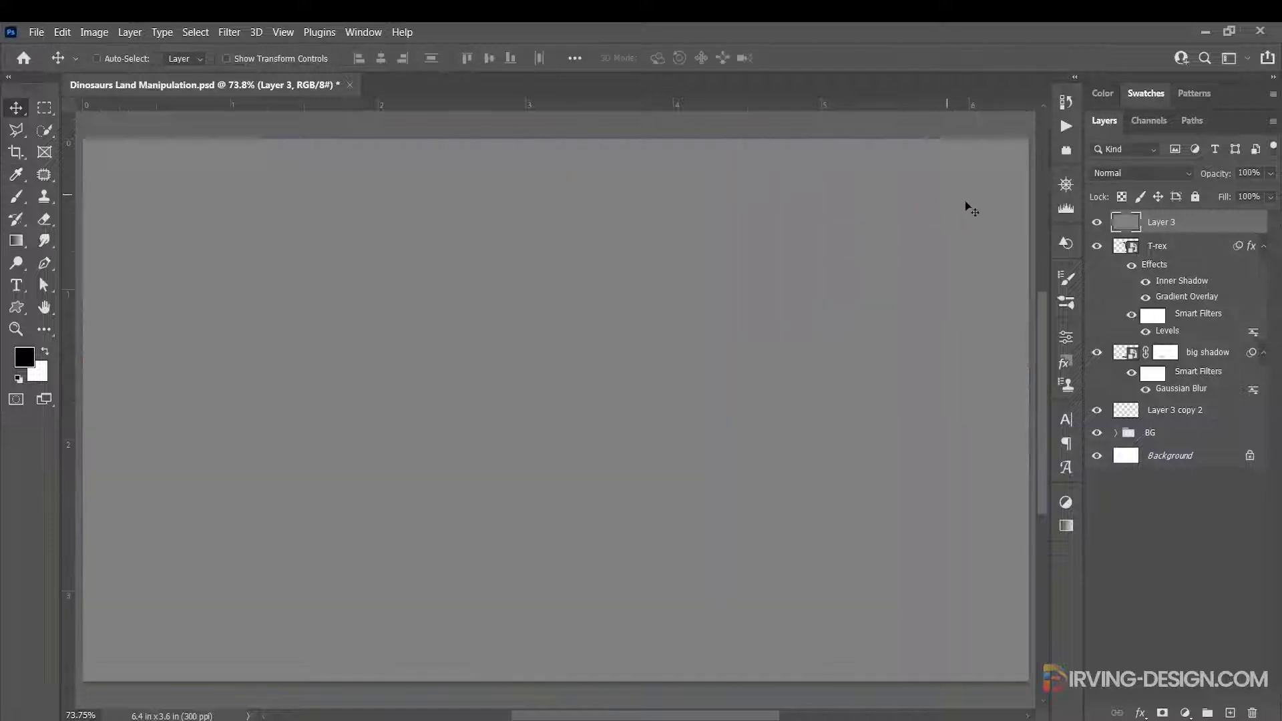
{"action": "left_click", "coordinate": [1189, 170]}
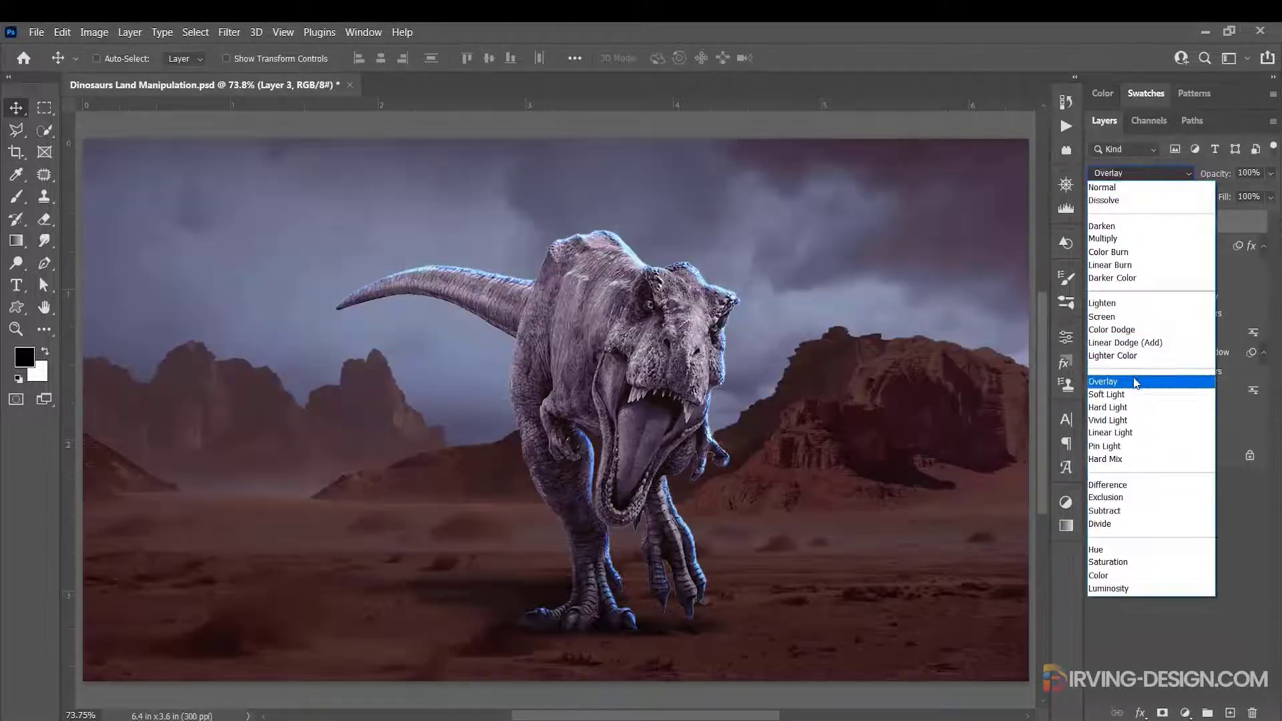
{"action": "left_click", "coordinate": [1135, 380]}
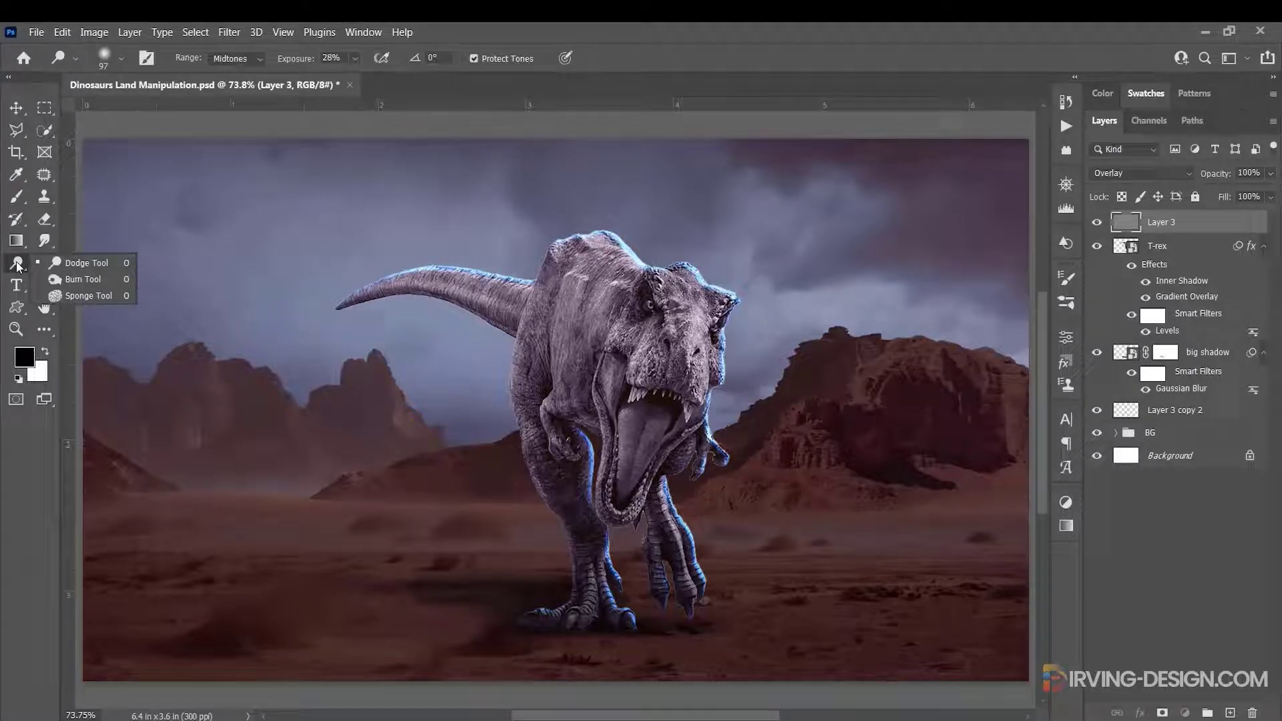
Brighten the T-rex's body, head and tail on the gray layer with the Dodge tool at Midtones, 17% exposure.
{"action": "left_click", "coordinate": [74, 261]}
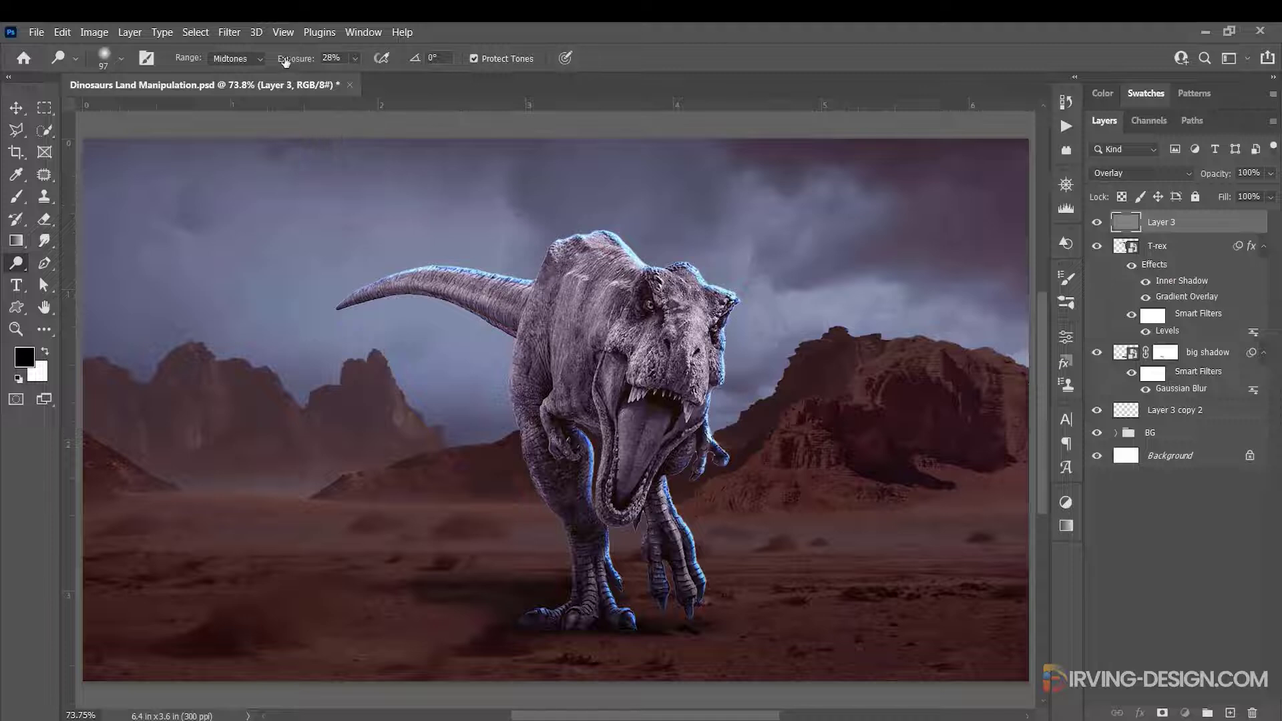
{"action": "left_click", "coordinate": [354, 59]}
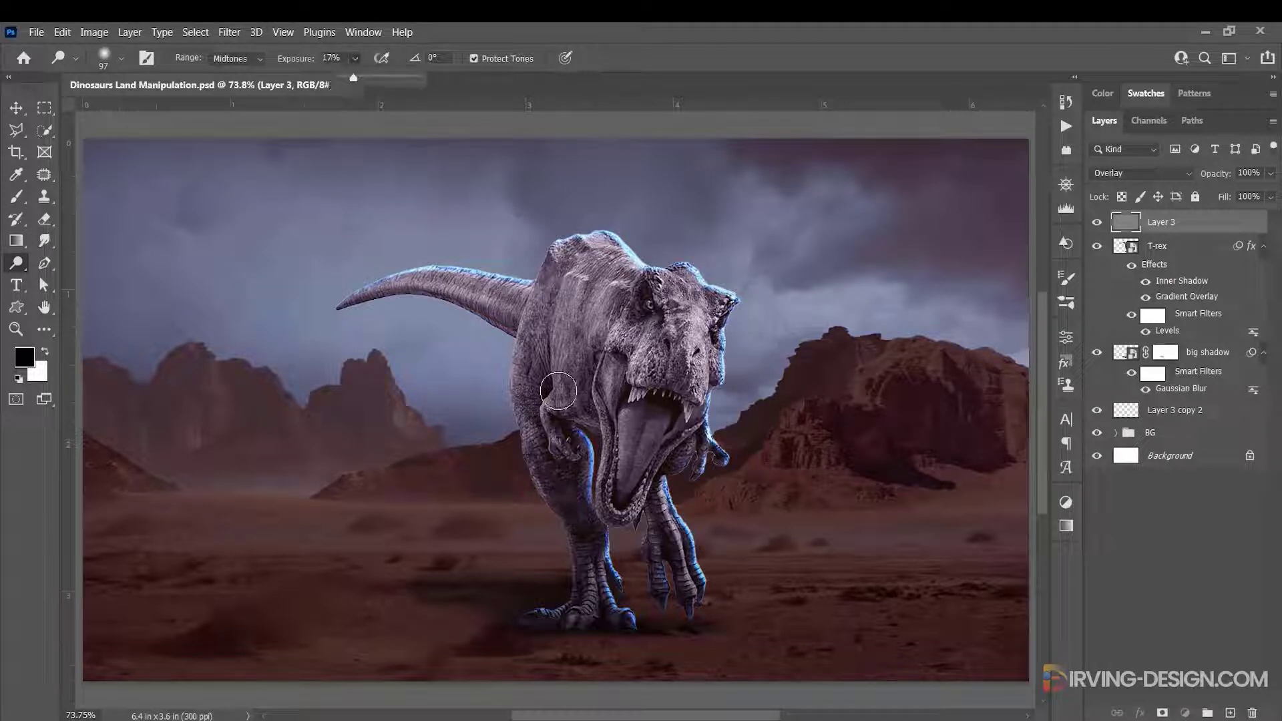
{"action": "left_click", "coordinate": [585, 333]}
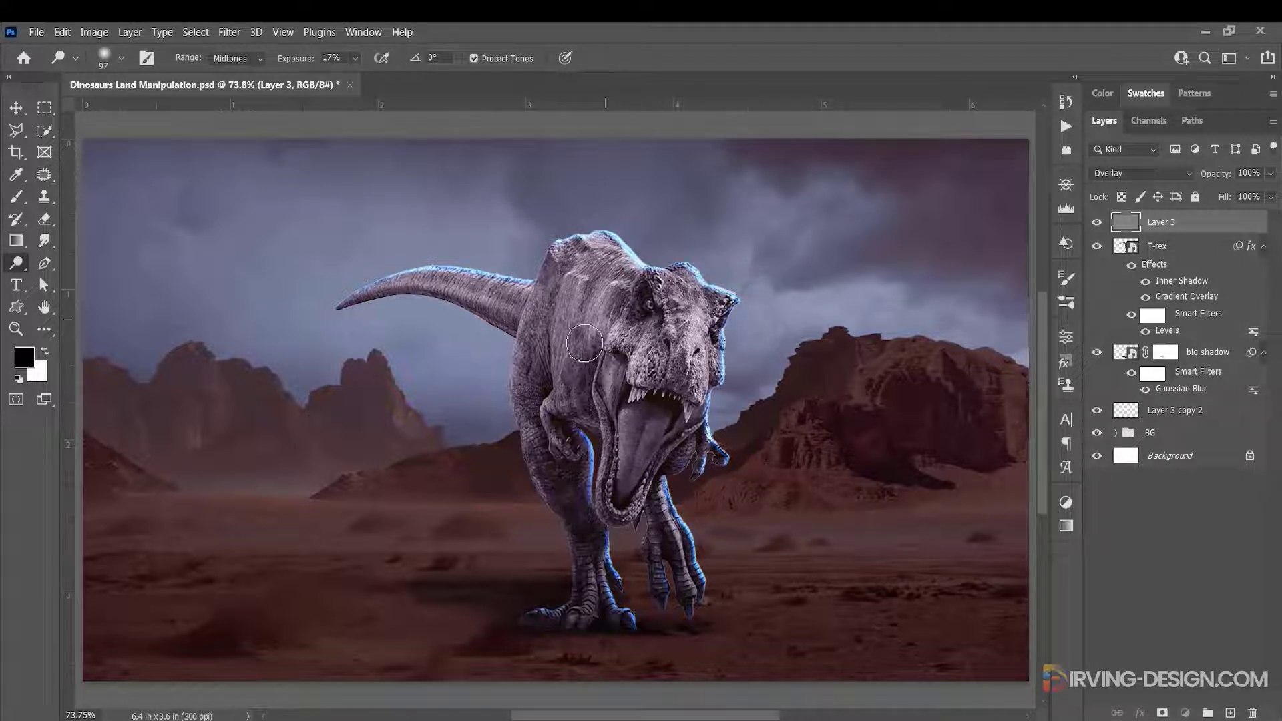
{"action": "mouse_move", "coordinate": [569, 391]}
{"action": "left_mouse_down"}
{"action": "mouse_move", "coordinate": [542, 402]}
{"action": "mouse_move", "coordinate": [554, 371]}
{"action": "mouse_move", "coordinate": [582, 384]}
{"action": "mouse_move", "coordinate": [580, 348]}
{"action": "left_mouse_up"}
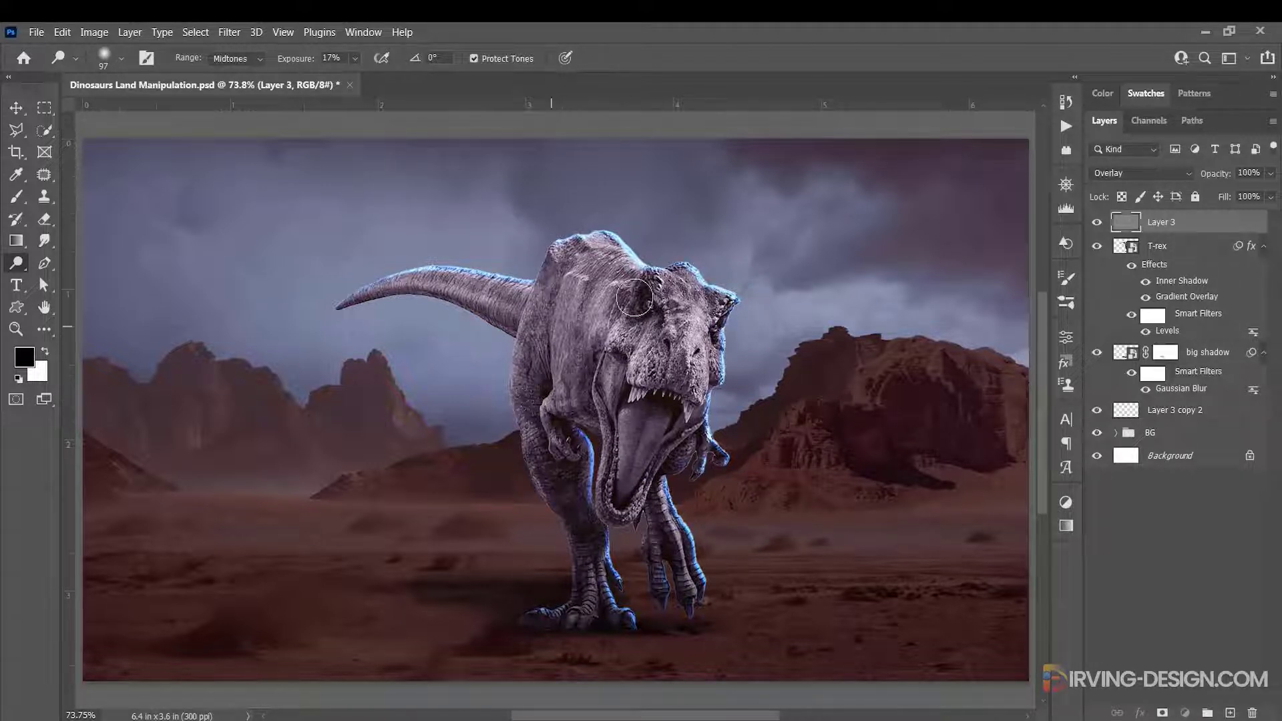
{"action": "mouse_move", "coordinate": [635, 298]}
{"action": "left_mouse_down"}
{"action": "mouse_move", "coordinate": [561, 254]}
{"action": "mouse_move", "coordinate": [574, 253]}
{"action": "mouse_move", "coordinate": [513, 283]}
{"action": "mouse_move", "coordinate": [434, 279]}
{"action": "mouse_move", "coordinate": [484, 295]}
{"action": "left_mouse_up"}
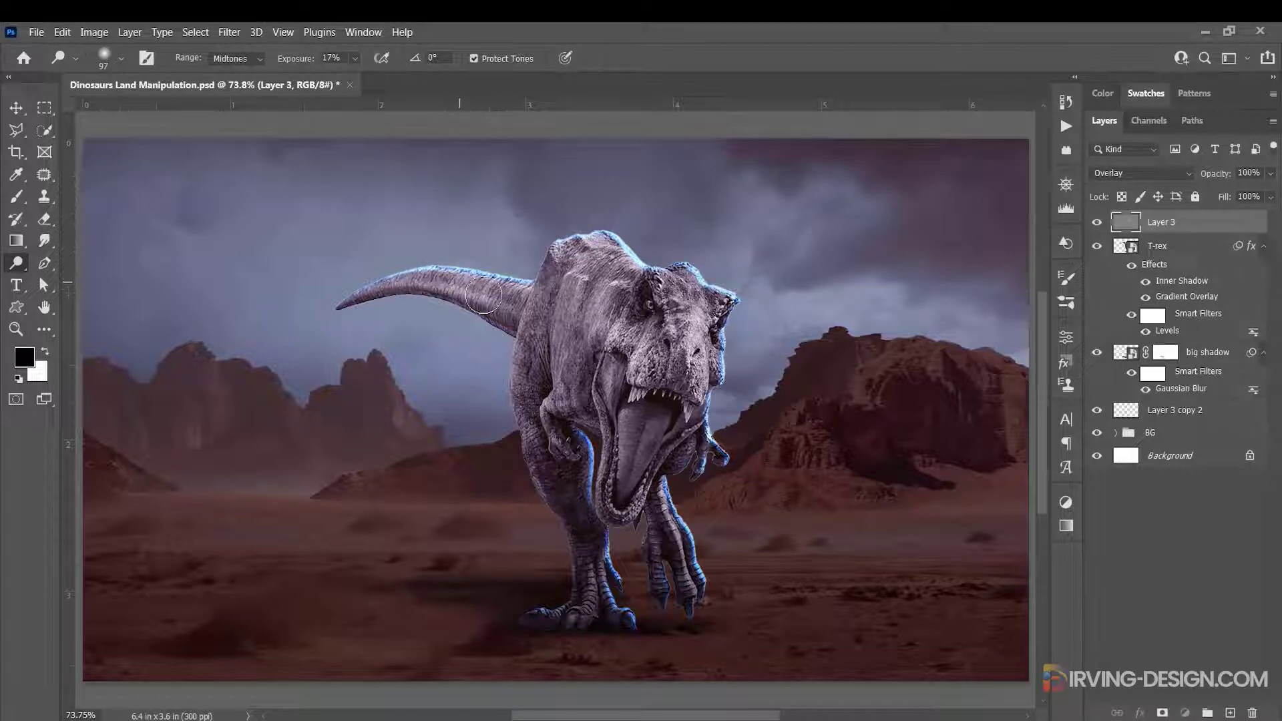
{"action": "left_click_drag", "start_coordinate": [348, 300], "coordinate": [467, 300]}
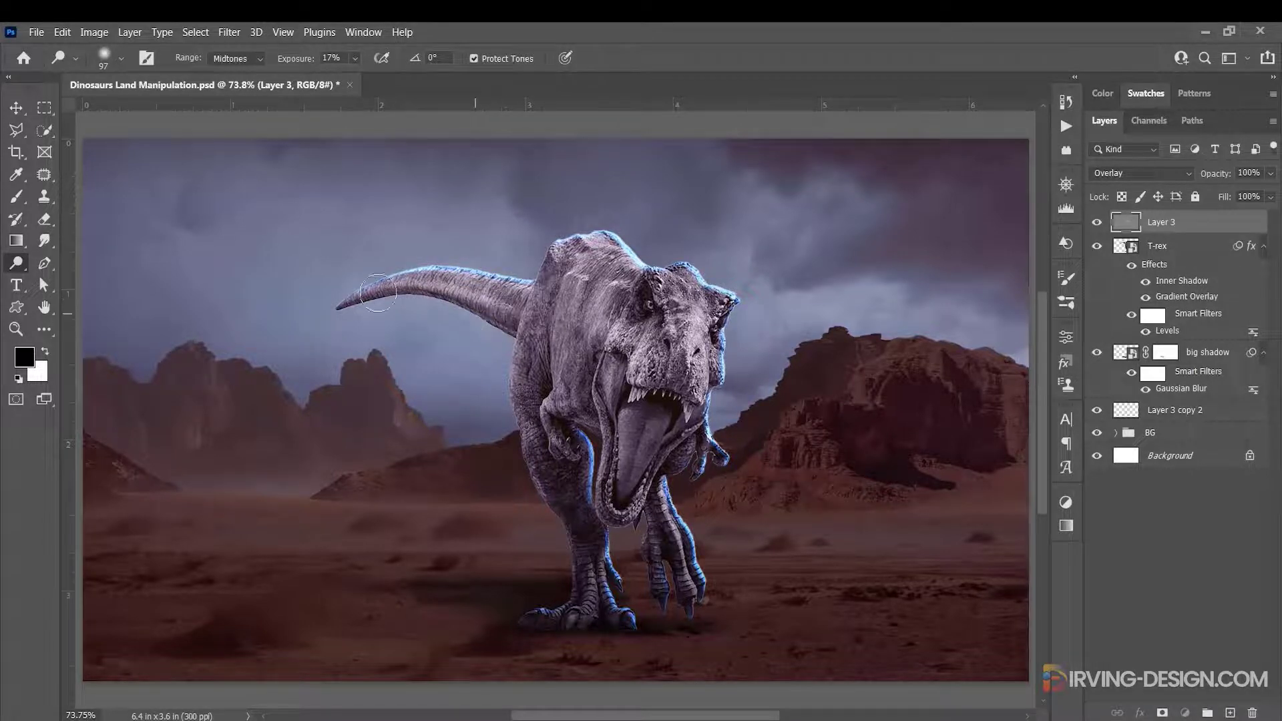
Darken the T-rex's shaded areas with the Burn tool at Midtones, 26% exposure, and clip the gray layer to the T-rex layer.
{"action": "right_click", "coordinate": [16, 262]}
{"action": "left_click", "coordinate": [103, 276]}
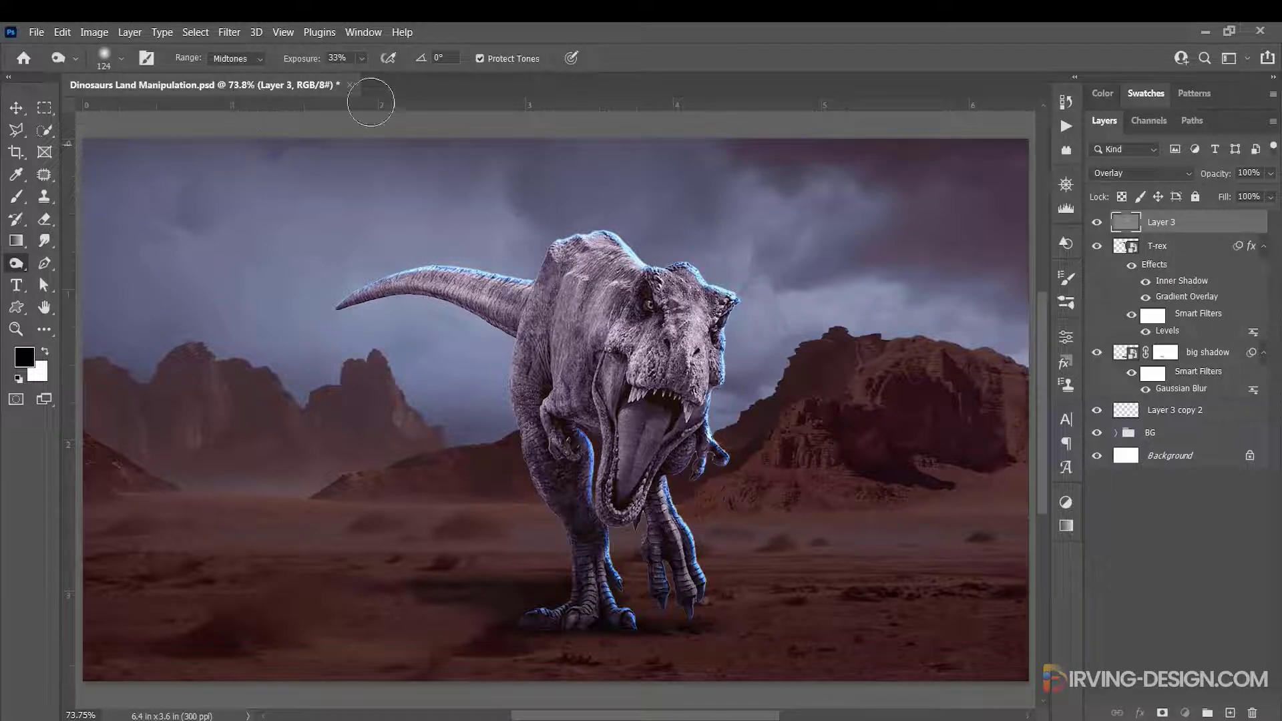
{"action": "left_click_drag", "start_coordinate": [364, 76], "coordinate": [364, 76]}
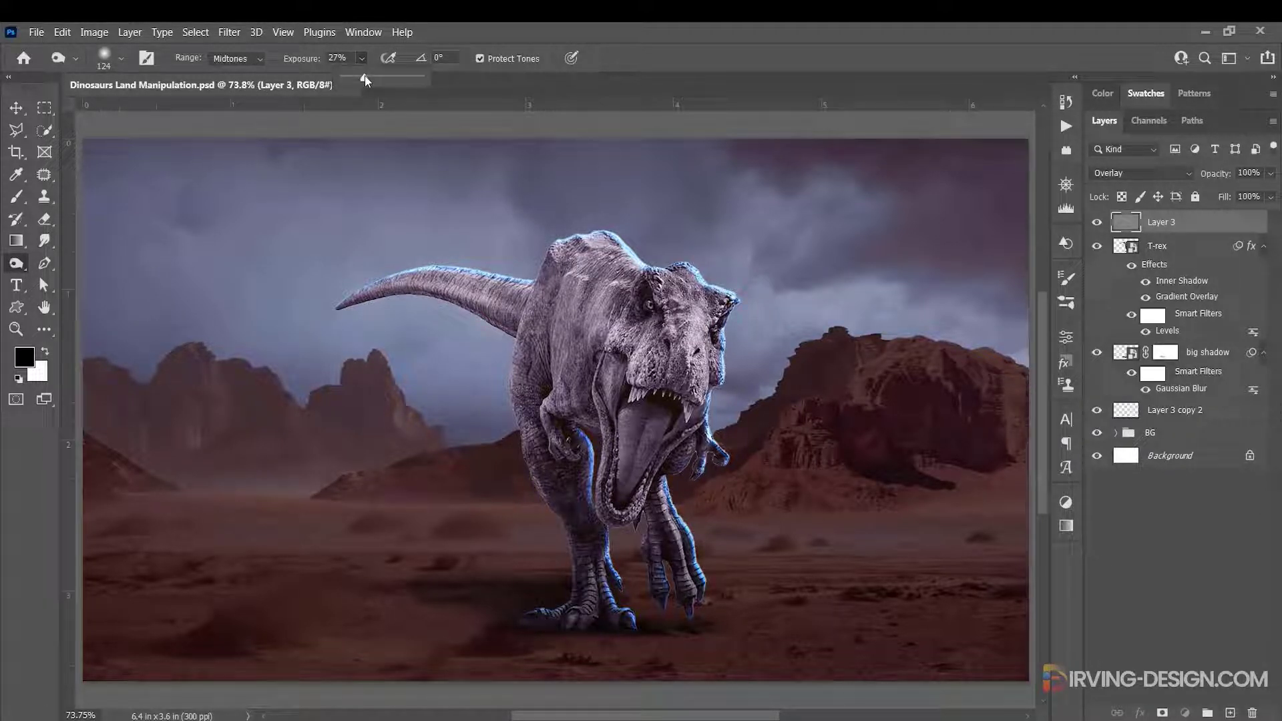
{"action": "left_click", "coordinate": [525, 399]}
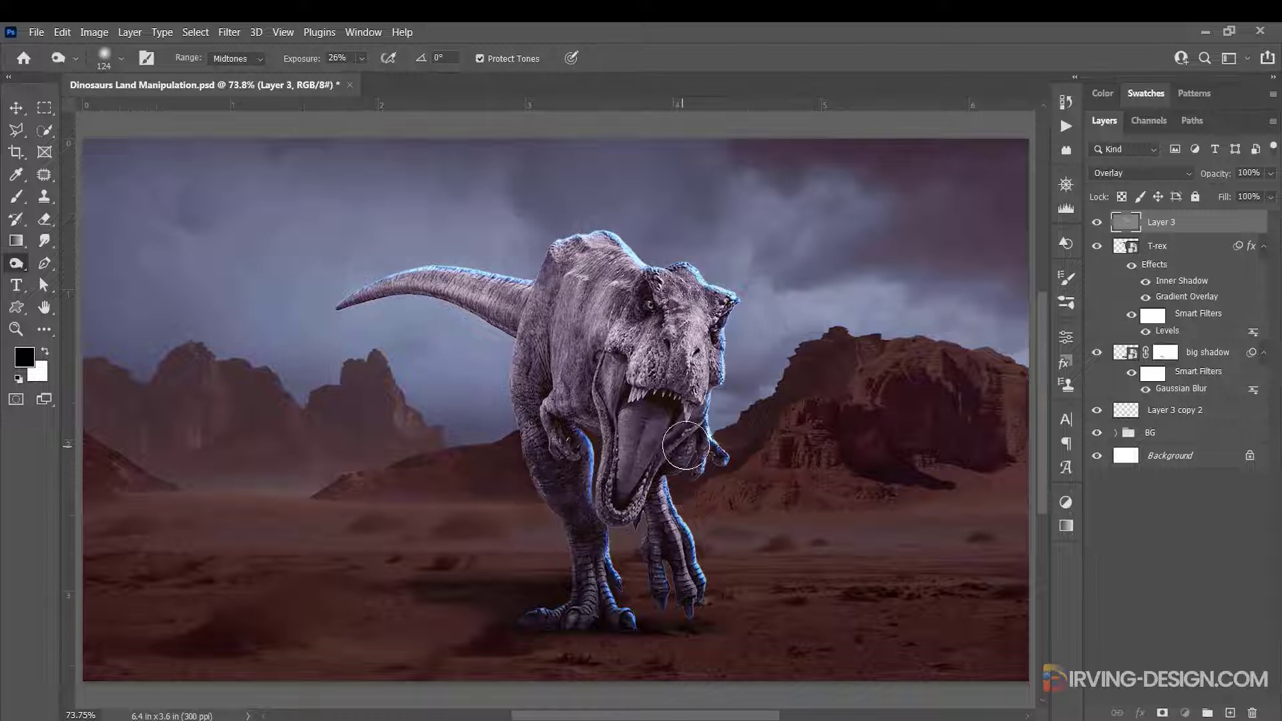
{"action": "left_click", "coordinate": [1122, 230], "text": "alt"}
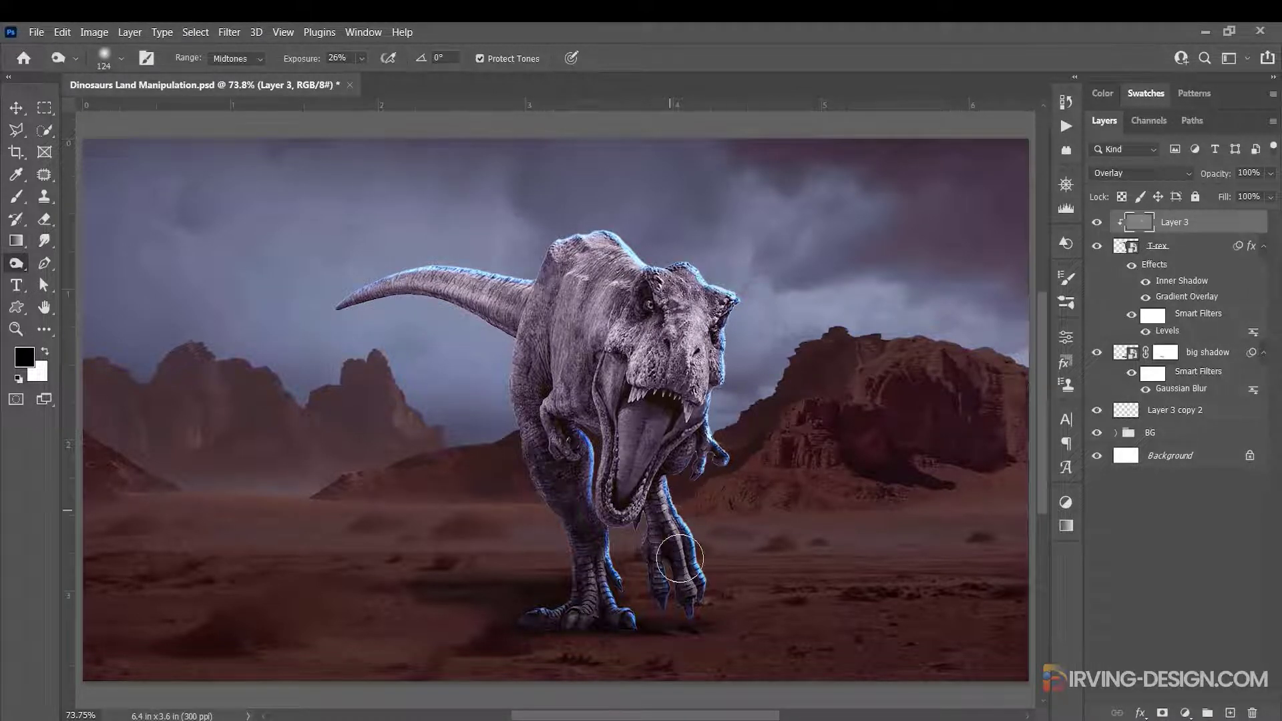
{"action": "mouse_move", "coordinate": [604, 401]}
{"action": "left_mouse_down"}
{"action": "mouse_move", "coordinate": [552, 370]}
{"action": "mouse_move", "coordinate": [542, 329]}
{"action": "mouse_move", "coordinate": [529, 348]}
{"action": "mouse_move", "coordinate": [575, 386]}
{"action": "mouse_move", "coordinate": [511, 351]}
{"action": "mouse_move", "coordinate": [567, 299]}
{"action": "mouse_move", "coordinate": [652, 299]}
{"action": "mouse_move", "coordinate": [553, 398]}
{"action": "mouse_move", "coordinate": [562, 379]}
{"action": "mouse_move", "coordinate": [621, 484]}
{"action": "mouse_move", "coordinate": [560, 415]}
{"action": "mouse_move", "coordinate": [534, 465]}
{"action": "left_mouse_up"}
Dodge more highlights from the T-rex's tail to its head at 17% exposure, and return to the Burn tool.
{"action": "right_click", "coordinate": [16, 263]}
{"action": "left_click", "coordinate": [73, 266]}
{"action": "mouse_move", "coordinate": [374, 294]}
{"action": "left_mouse_down"}
{"action": "mouse_move", "coordinate": [621, 274]}
{"action": "mouse_move", "coordinate": [544, 524]}
{"action": "mouse_move", "coordinate": [714, 421]}
{"action": "left_mouse_up"}
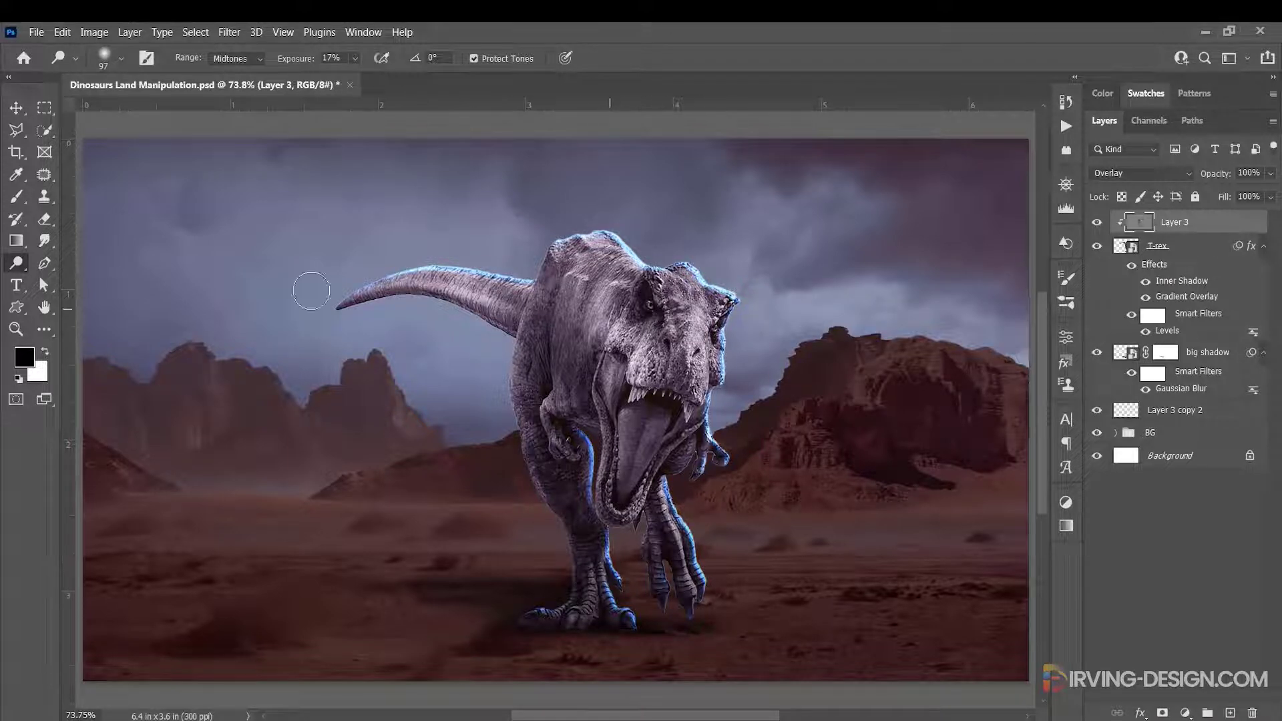
{"action": "right_click", "coordinate": [16, 263]}
{"action": "left_click", "coordinate": [73, 284]}
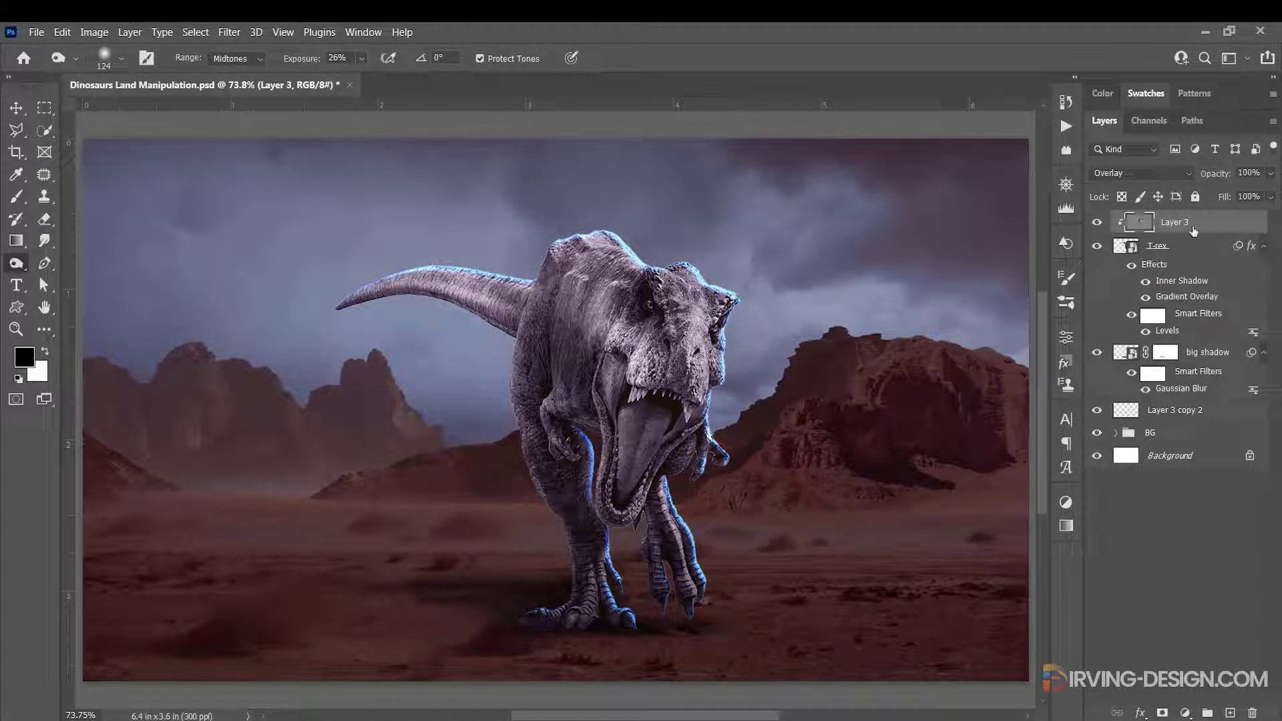
Group the gray layer, T-rex, big shadow and Layer 3 copy 2 into one group named T-Rex.
{"action": "left_click", "coordinate": [1219, 357], "text": "shift"}
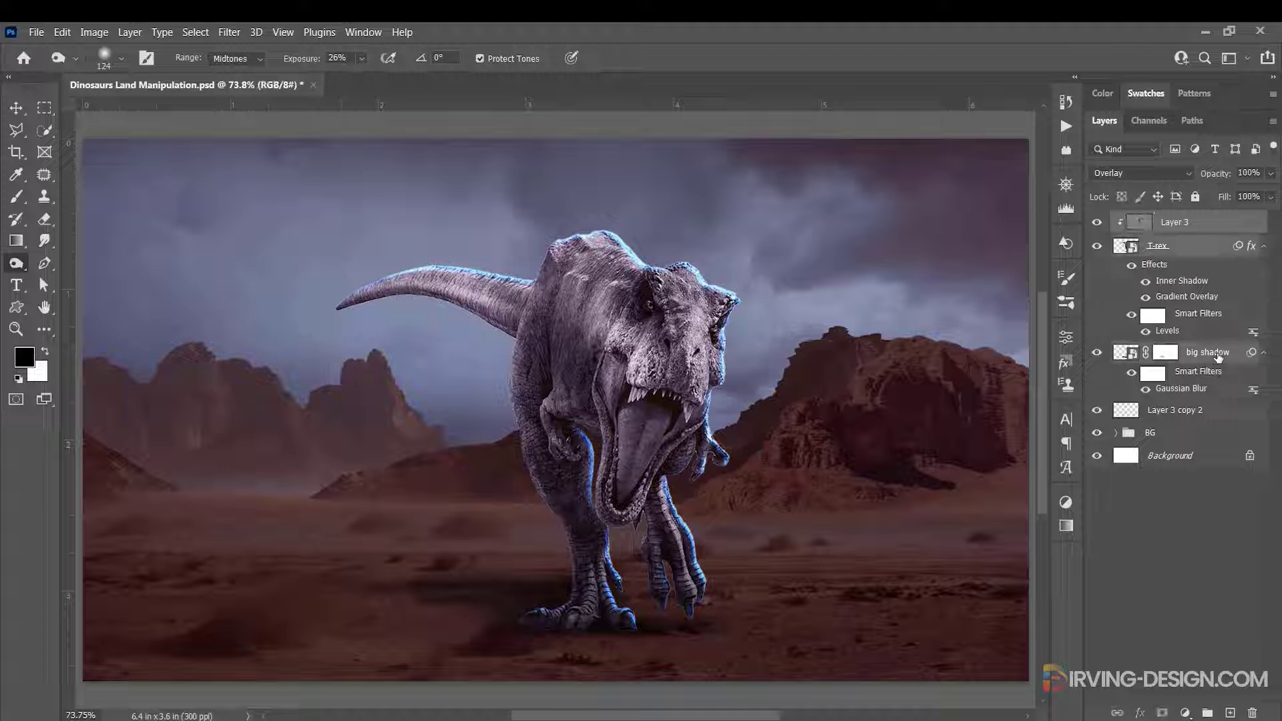
{"action": "left_click", "coordinate": [1222, 410]}
{"action": "left_click", "coordinate": [1212, 230], "text": "shift"}
{"action": "left_click_drag", "start_coordinate": [1213, 230], "coordinate": [1216, 533]}
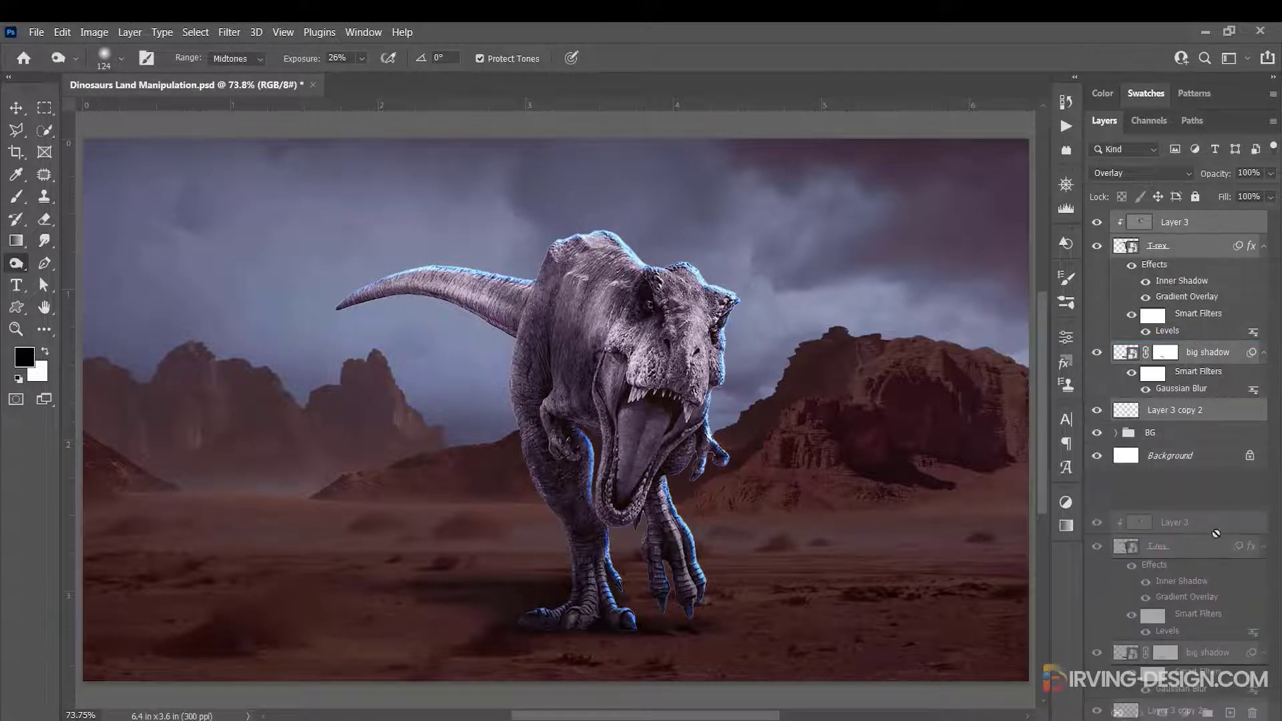
{"action": "left_click_drag", "start_coordinate": [1209, 710], "coordinate": [1208, 712]}
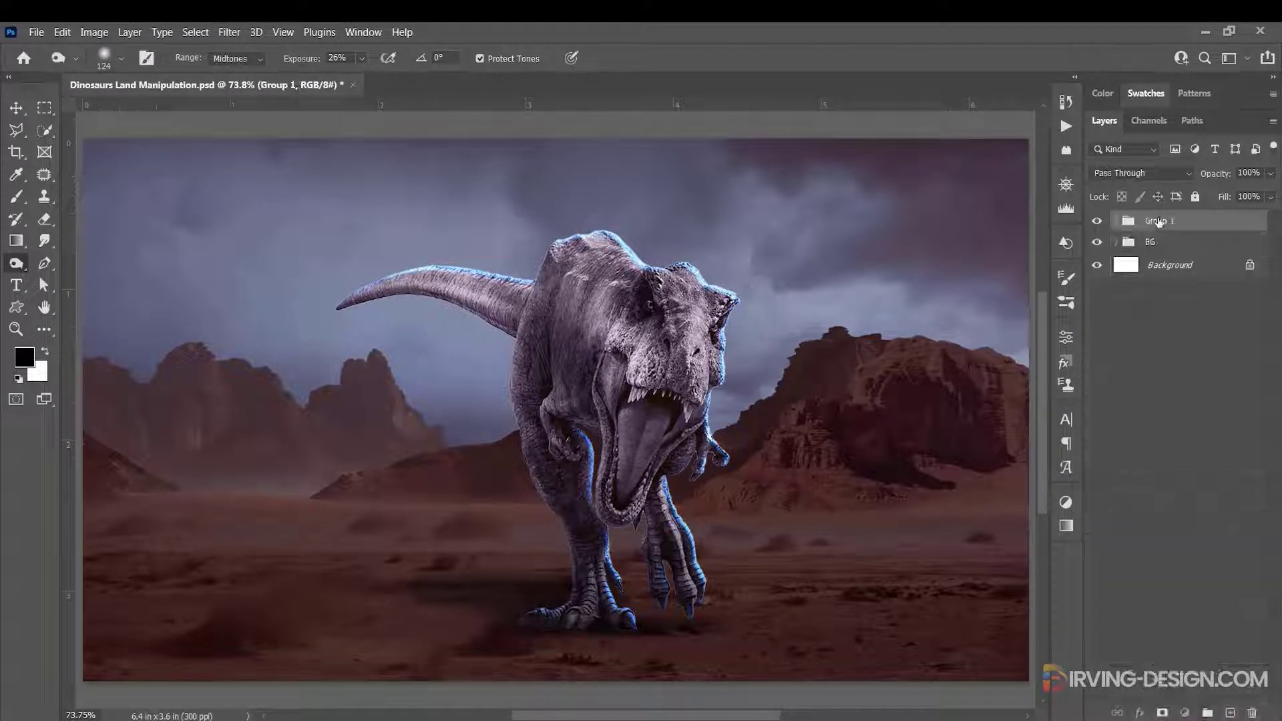
{"action": "double_click", "coordinate": [1159, 221]}
{"action": "type", "text": "T-Rex"}
{"action": "key", "text": "Return"}
Lower the opacity of the gray Layer 3 inside the T-Rex group to 50% and collapse the group.
{"action": "left_click", "coordinate": [1116, 221]}
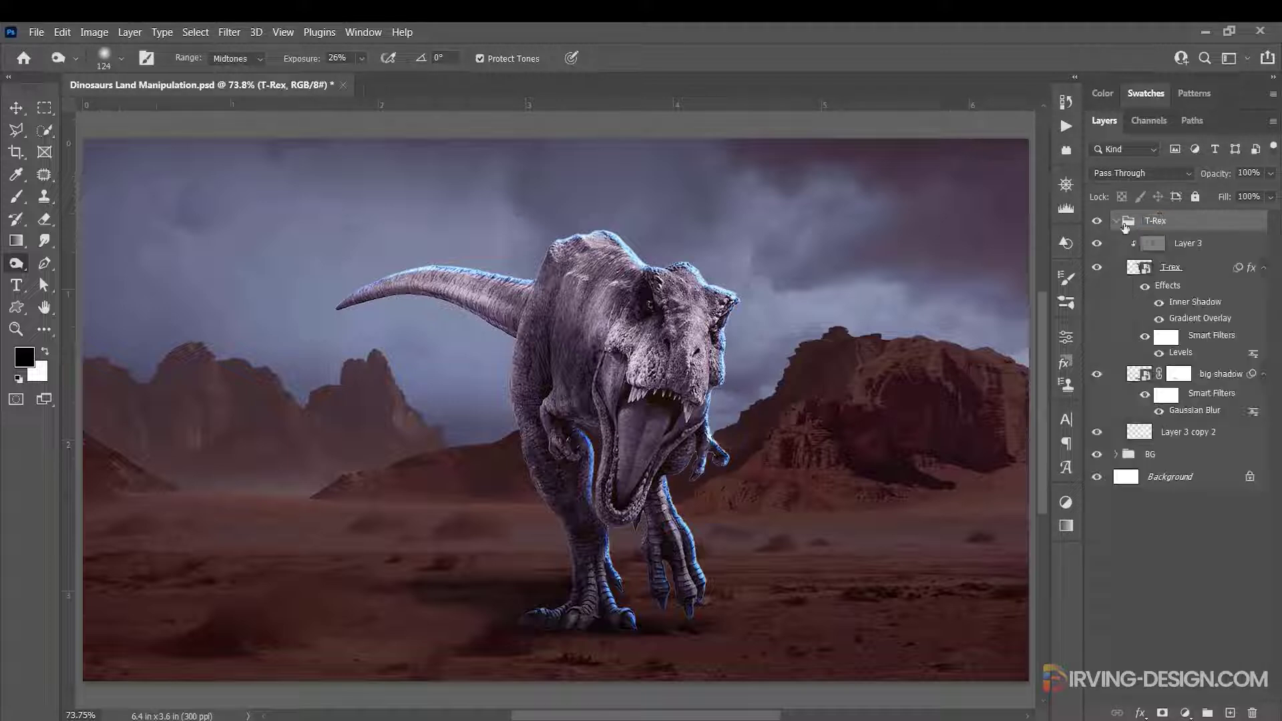
{"action": "left_click", "coordinate": [1156, 246]}
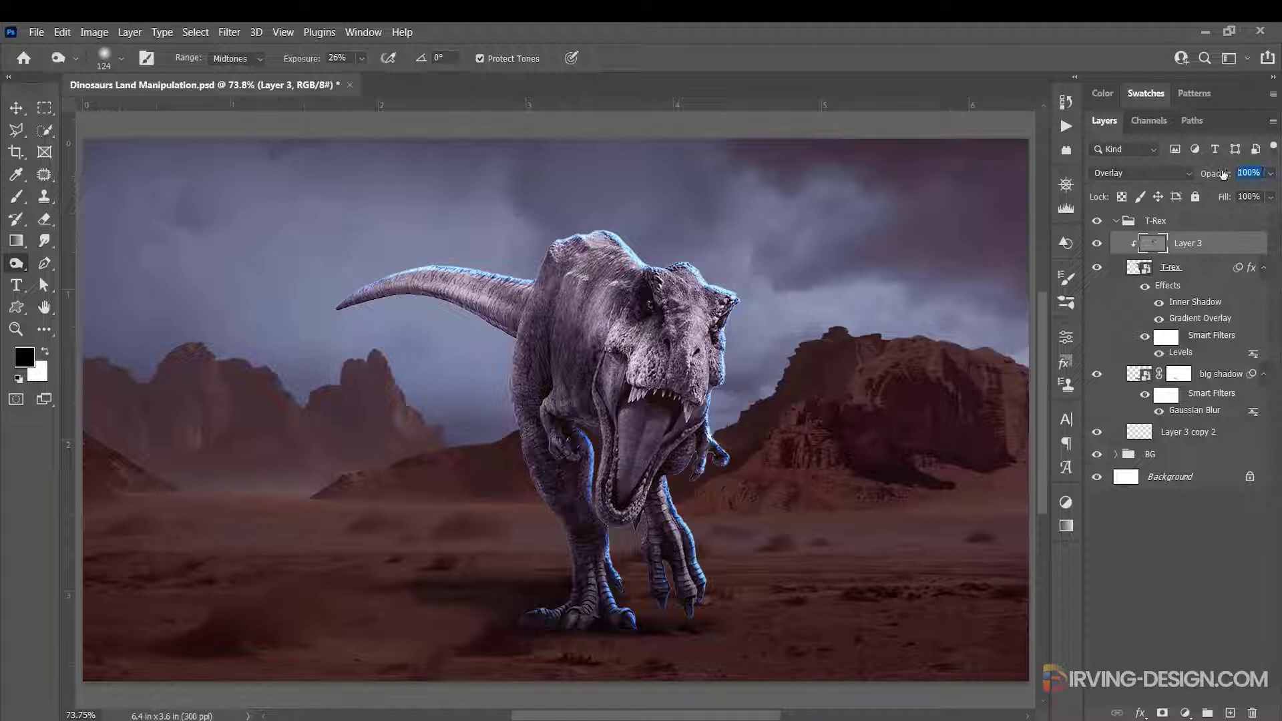
{"action": "type", "text": "50"}
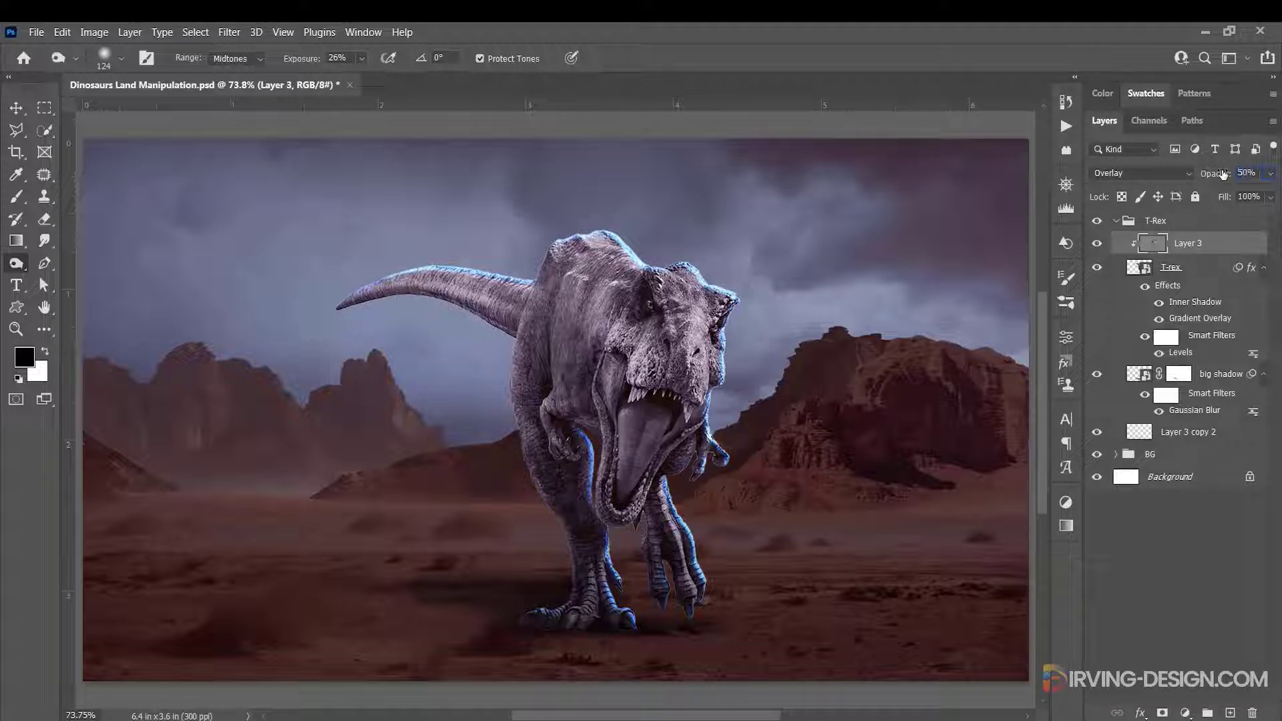
{"action": "left_click", "coordinate": [1116, 221]}
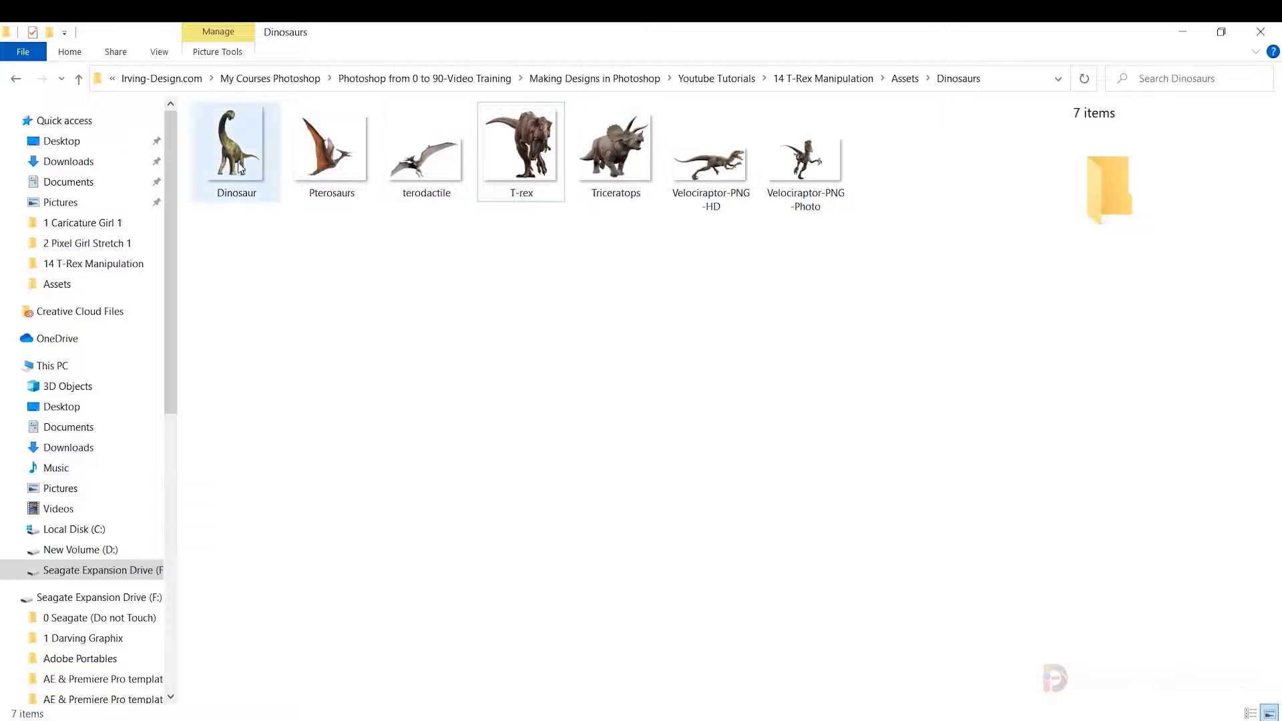
Place the Dinosaur image above the T-Rex group, scale it down, and position it before the distant mountains at the scene's left.
{"action": "left_click_drag", "start_coordinate": [254, 190], "coordinate": [310, 443]}
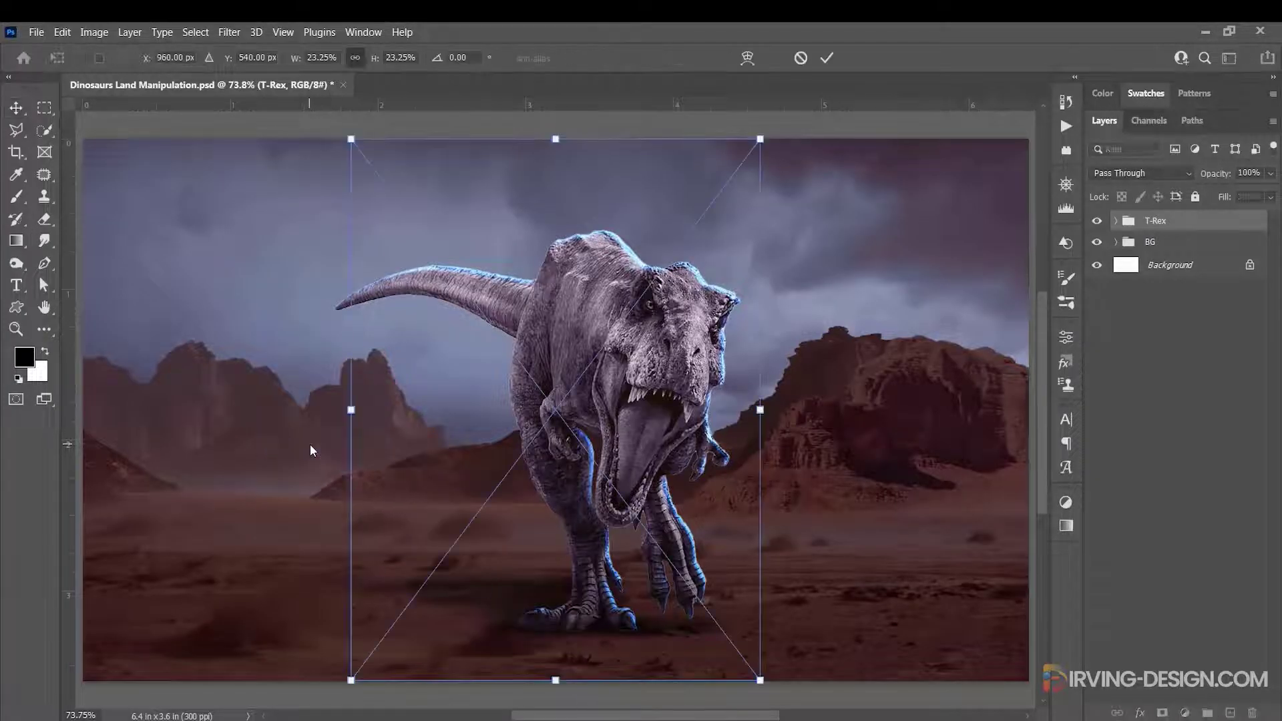
{"action": "left_click_drag", "start_coordinate": [760, 139], "coordinate": [621, 324]}
{"action": "left_click_drag", "start_coordinate": [576, 414], "coordinate": [269, 437]}
{"action": "left_click", "coordinate": [829, 61]}
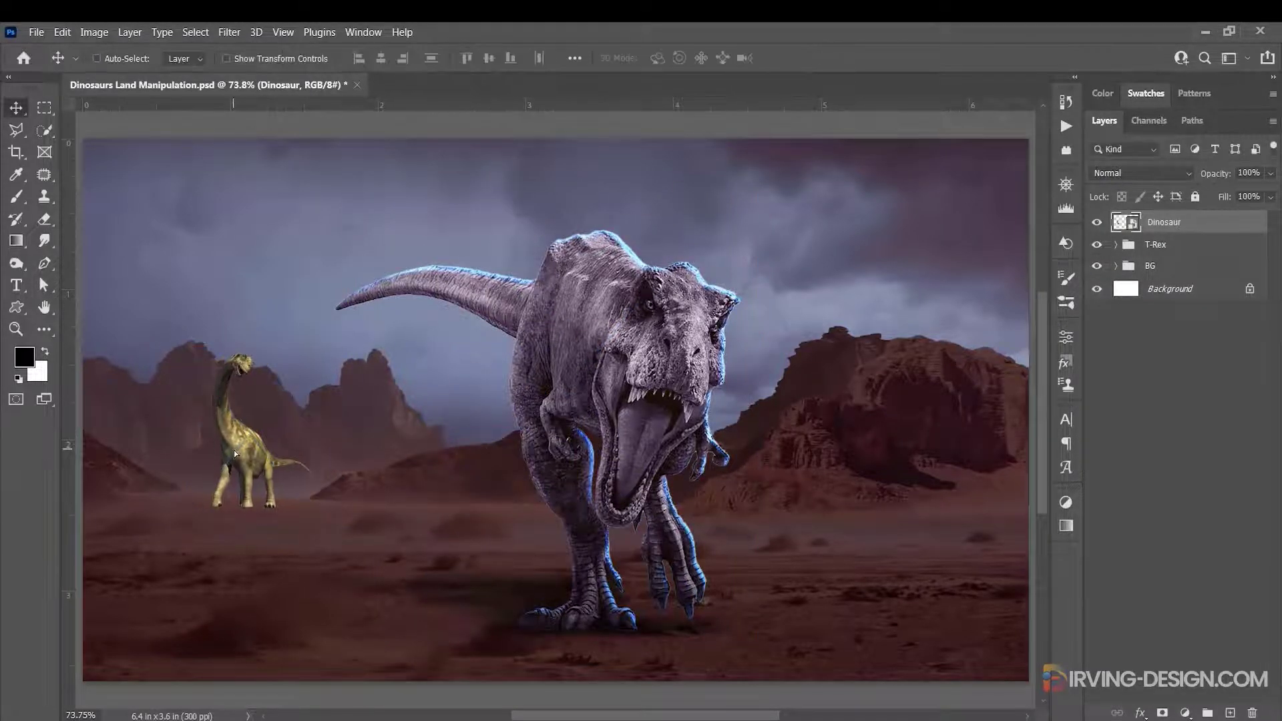
Position the Triceratops in the lower-left foreground and place a scaled-down Velociraptor-PNG-HD between it and the T-rex.
{"action": "left_click_drag", "start_coordinate": [602, 403], "coordinate": [248, 555]}
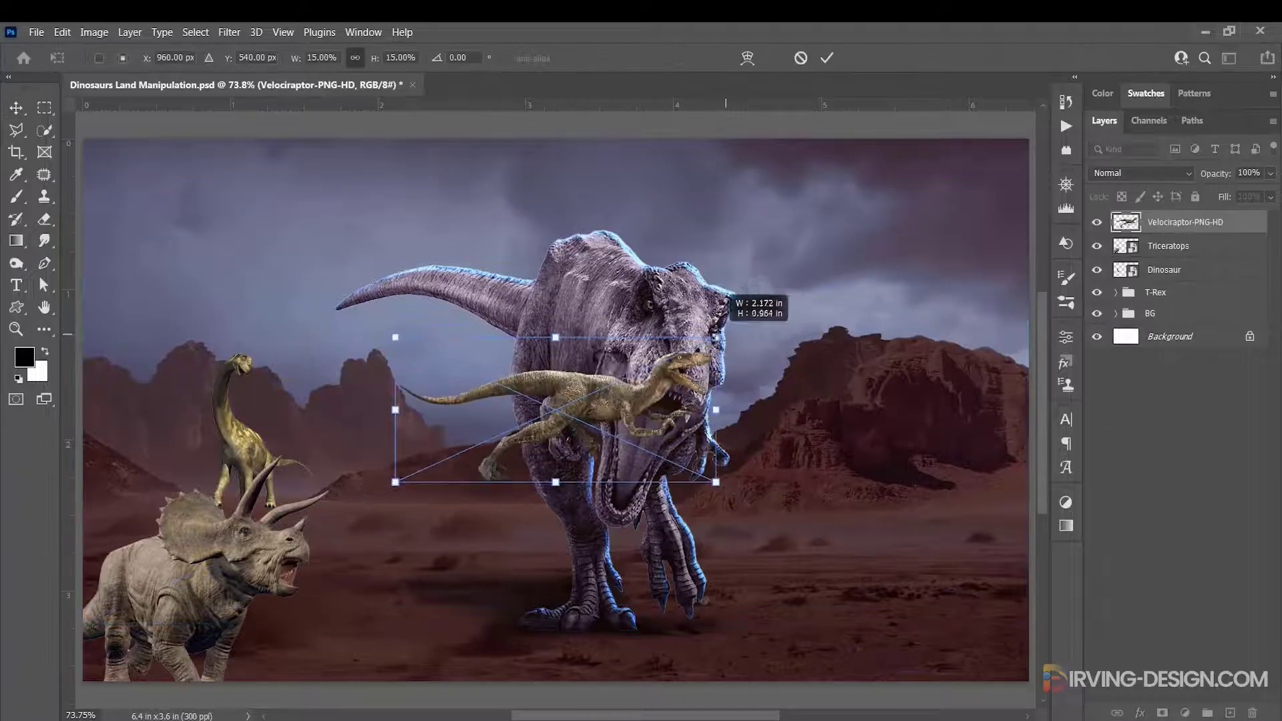
{"action": "left_click_drag", "start_coordinate": [716, 337], "coordinate": [501, 424]}
{"action": "key", "text": "Return"}
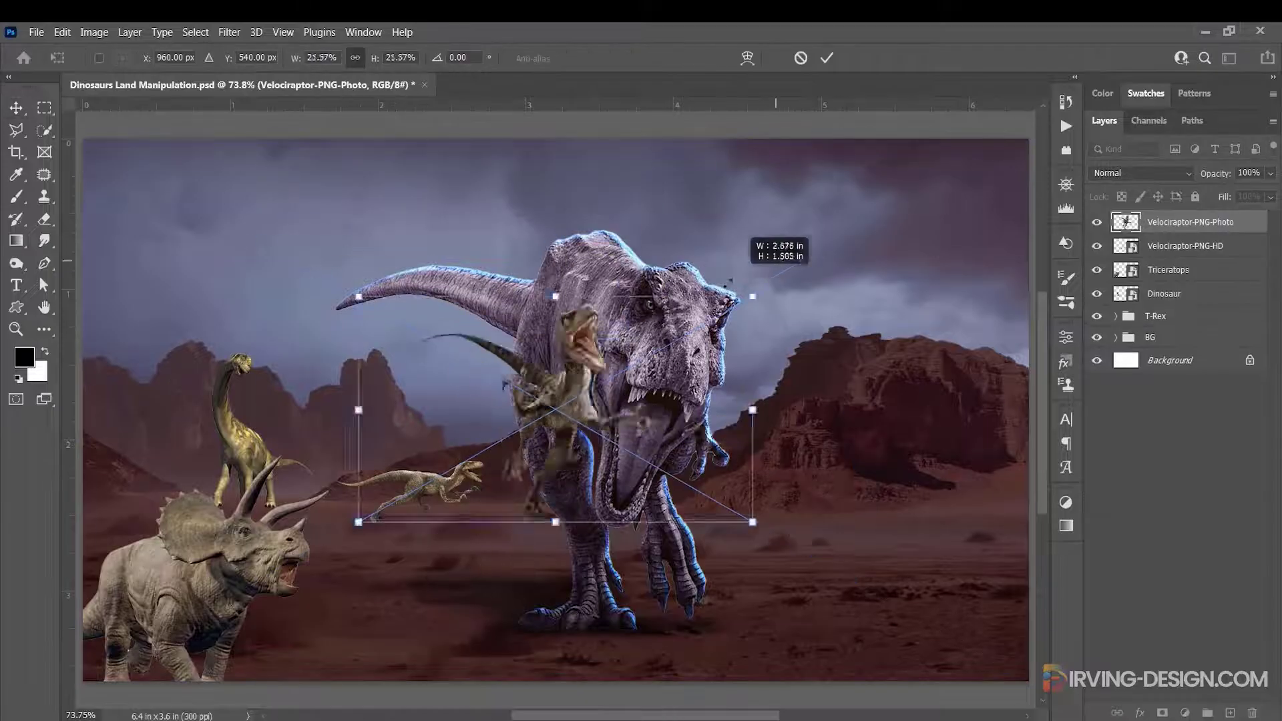
Place the Velociraptor-PNG-Photo image before the right-hand rocks, scaled to 10.32% and flipped horizontally.
{"action": "left_click_drag", "start_coordinate": [554, 461], "coordinate": [908, 468]}
{"action": "right_click", "coordinate": [912, 466]}
{"action": "left_click", "coordinate": [942, 442]}
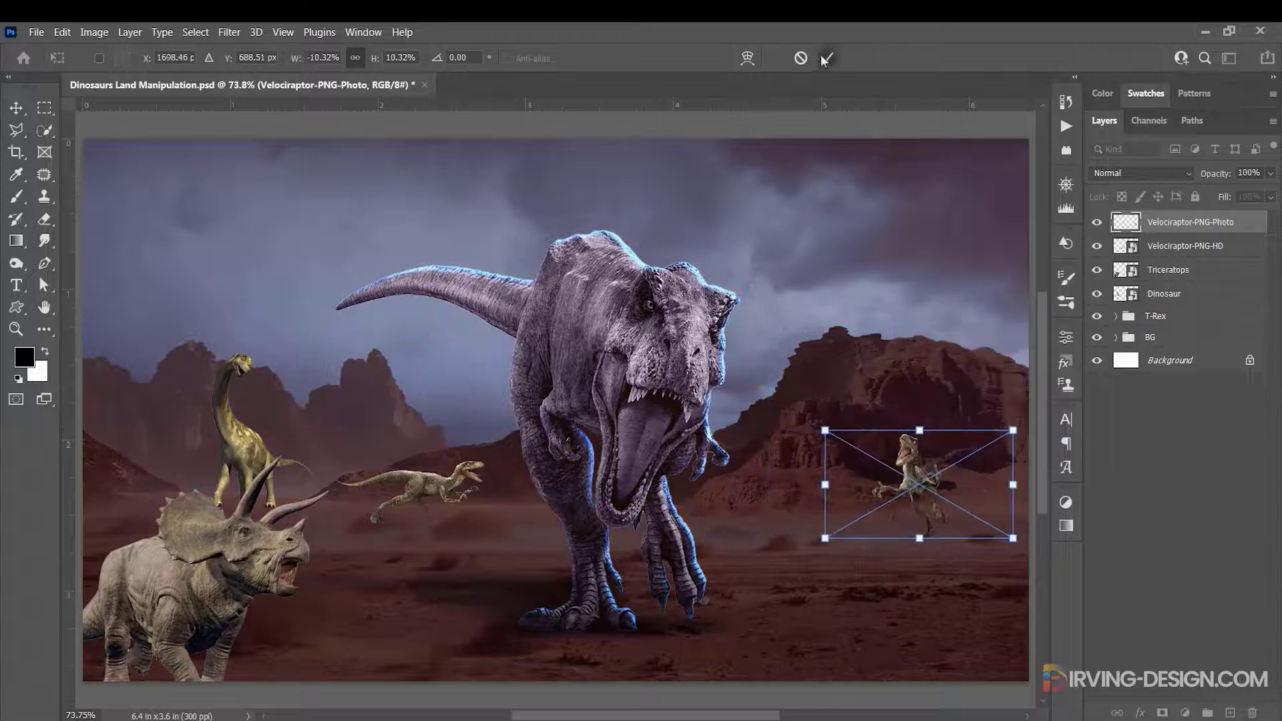
{"action": "left_click", "coordinate": [825, 58]}
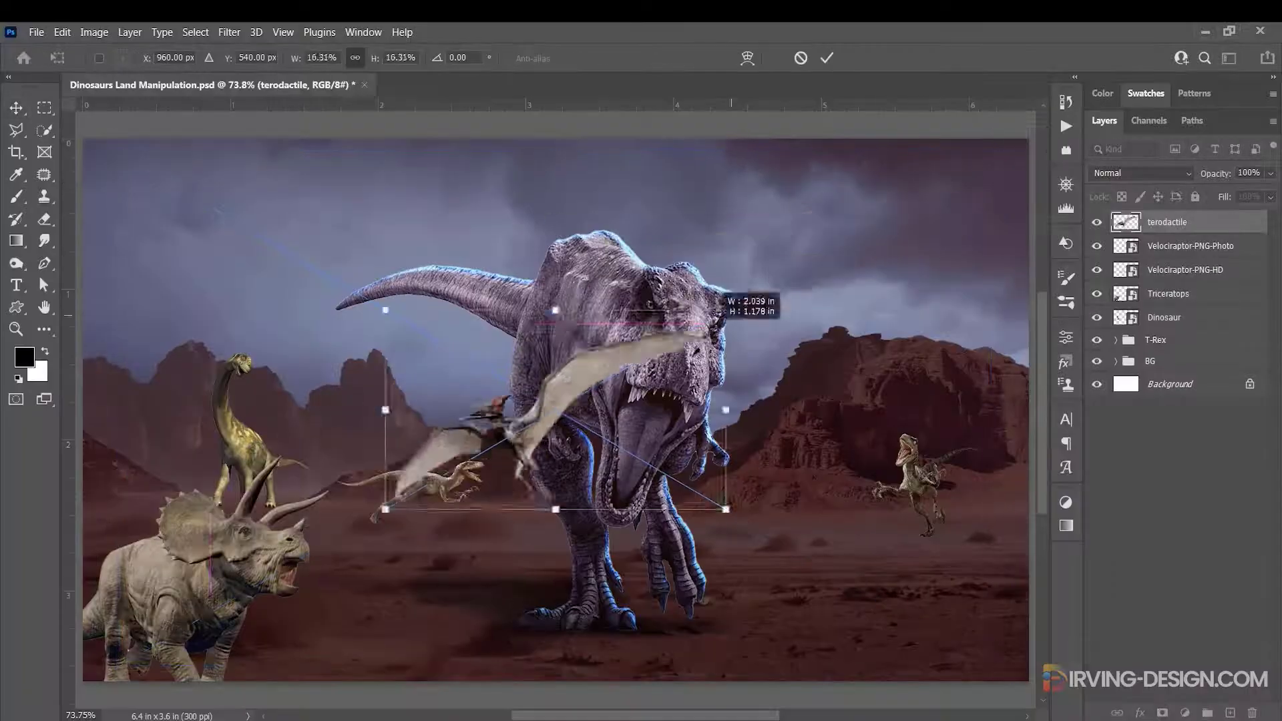
Flip the terodactile image and position it in the sky above the long-necked dinosaur.
{"action": "right_click", "coordinate": [420, 223]}
{"action": "left_click_drag", "start_coordinate": [515, 458], "coordinate": [255, 247]}
{"action": "left_click", "coordinate": [472, 652]}
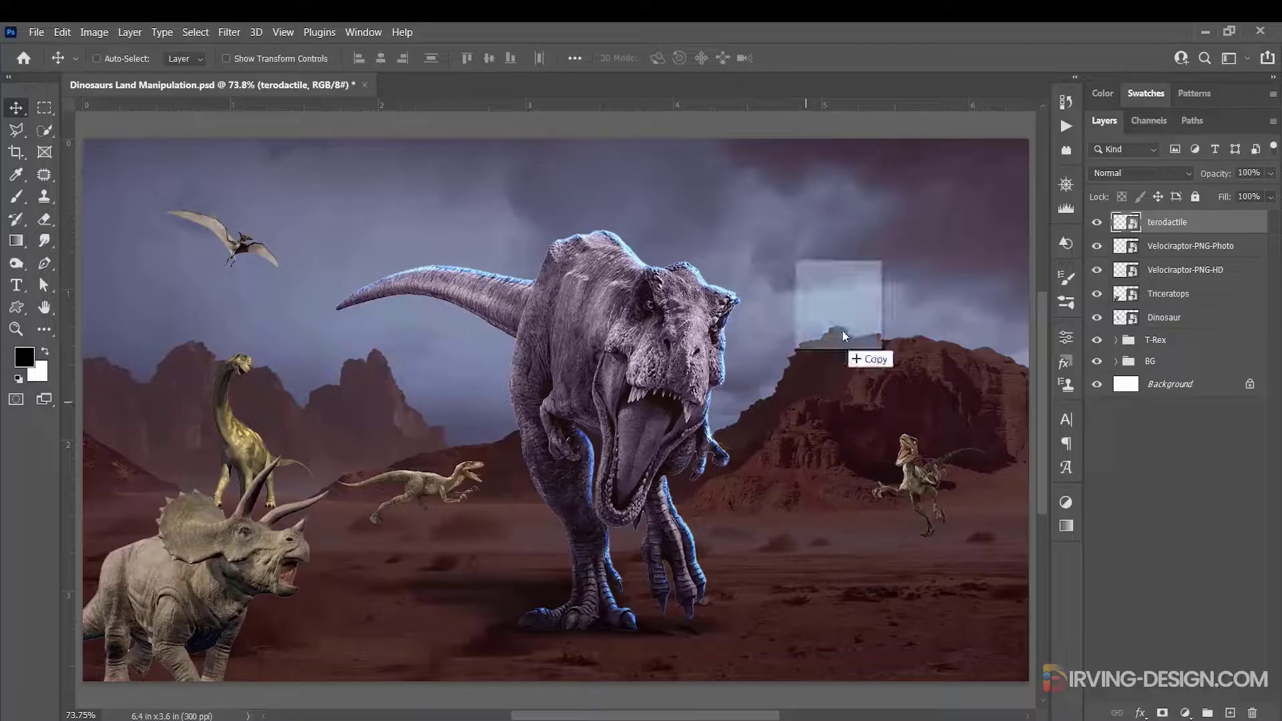
Place the Pterosaurs image at 6.74% scale in the sky above the right-hand rocks and flip it horizontally.
{"action": "left_click_drag", "start_coordinate": [843, 330], "coordinate": [843, 329]}
{"action": "left_click_drag", "start_coordinate": [550, 415], "coordinate": [915, 253]}
{"action": "right_click", "coordinate": [917, 254]}
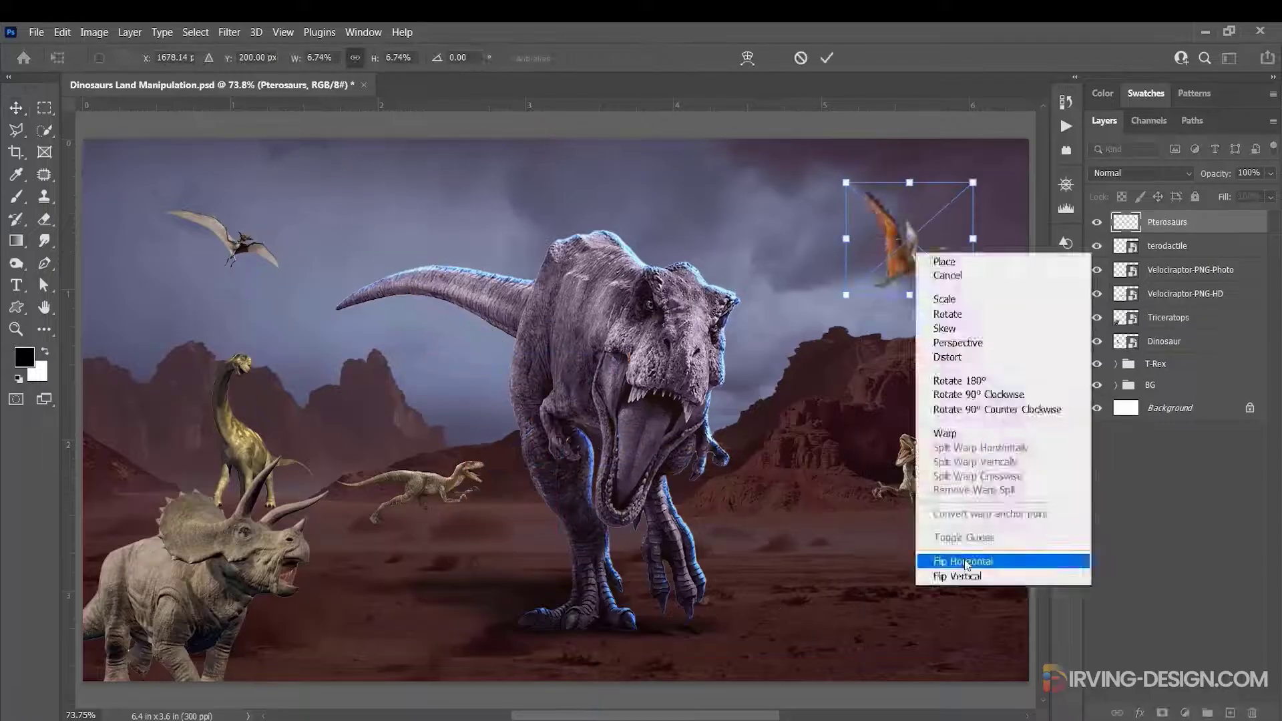
{"action": "left_click", "coordinate": [967, 564]}
{"action": "key", "text": "Return"}
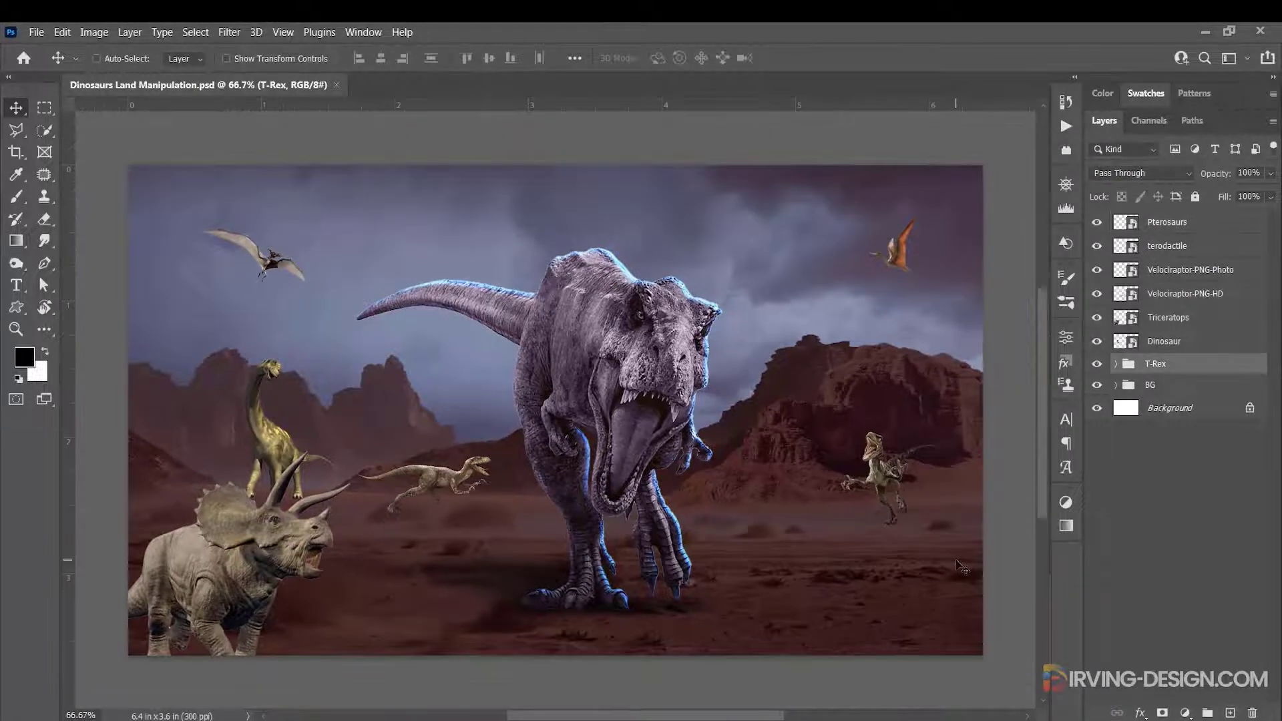
Apply Inner Shadow and Gradient Overlay to the Dinosaur layer and reduce its saturation with a clipped Hue/Saturation adjustment.
{"action": "left_click", "coordinate": [1097, 318]}
{"action": "left_click", "coordinate": [1196, 344]}
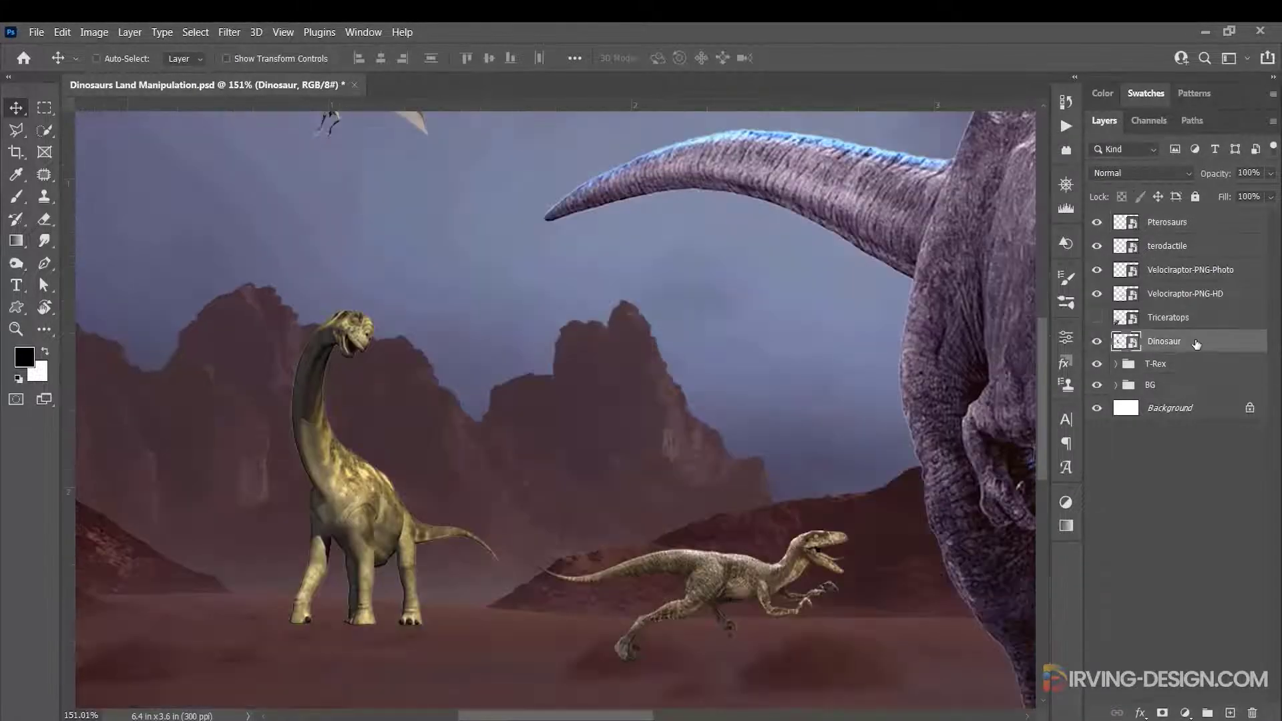
{"action": "double_click", "coordinate": [1196, 343]}
{"action": "left_click", "coordinate": [674, 281]}
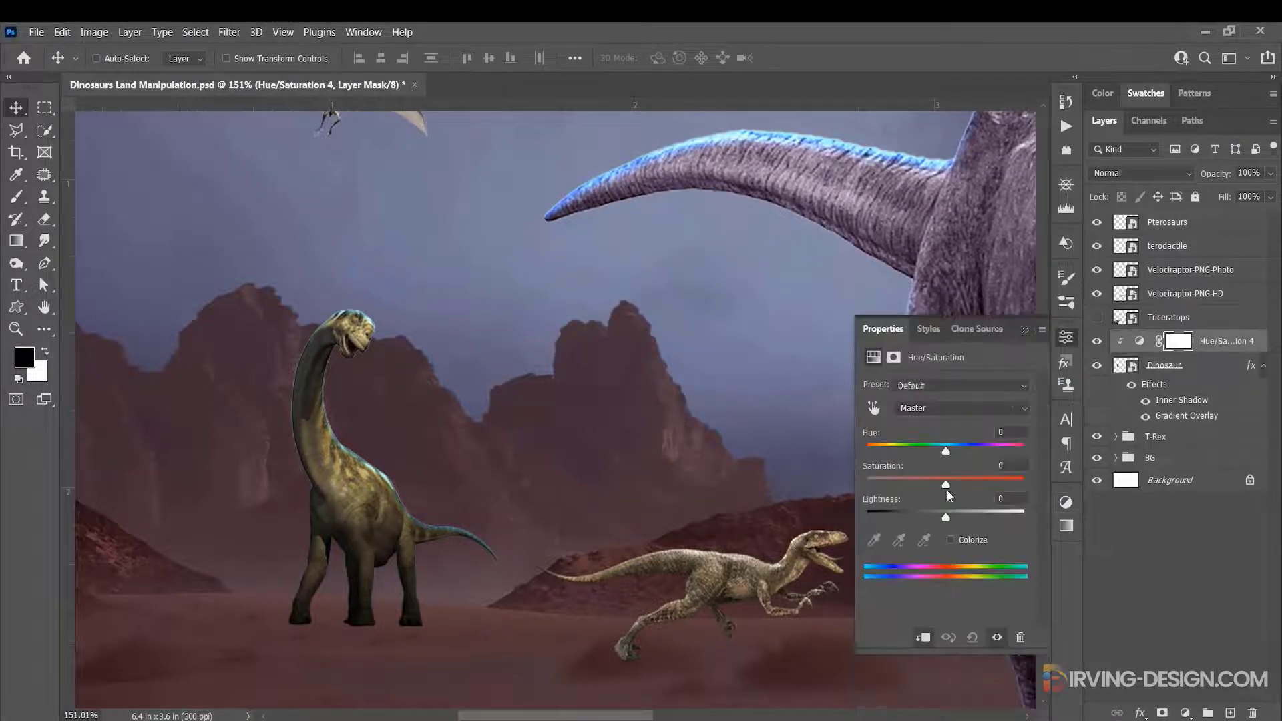
{"action": "left_click_drag", "start_coordinate": [947, 490], "coordinate": [924, 515]}
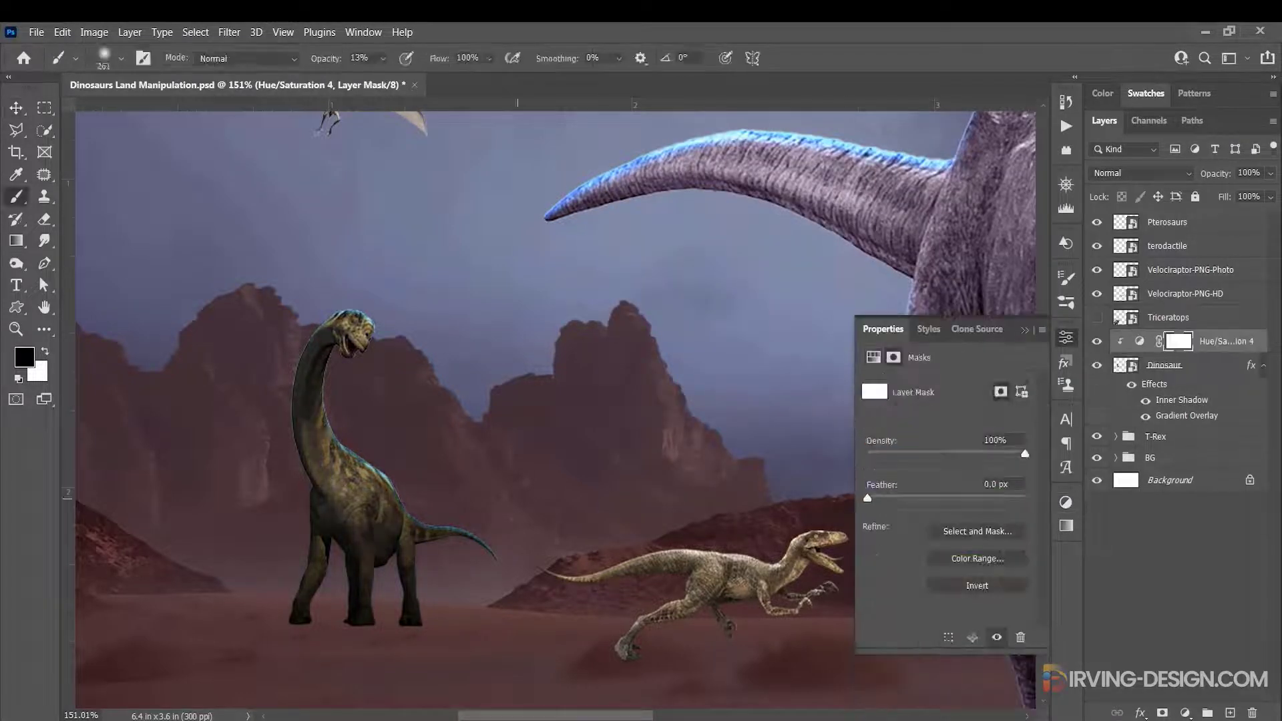
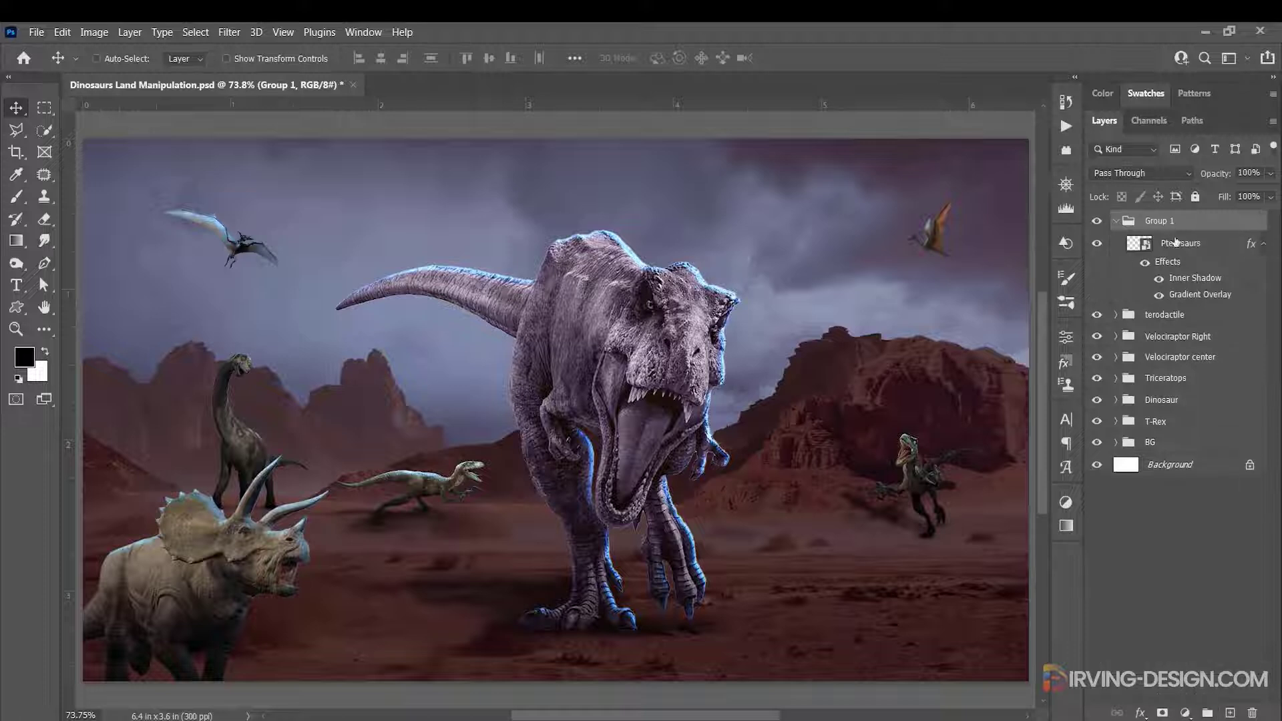
Rename the group holding the Pterosaurs layer as Pterosaurs and collapse it.
{"action": "left_click", "coordinate": [1177, 242]}
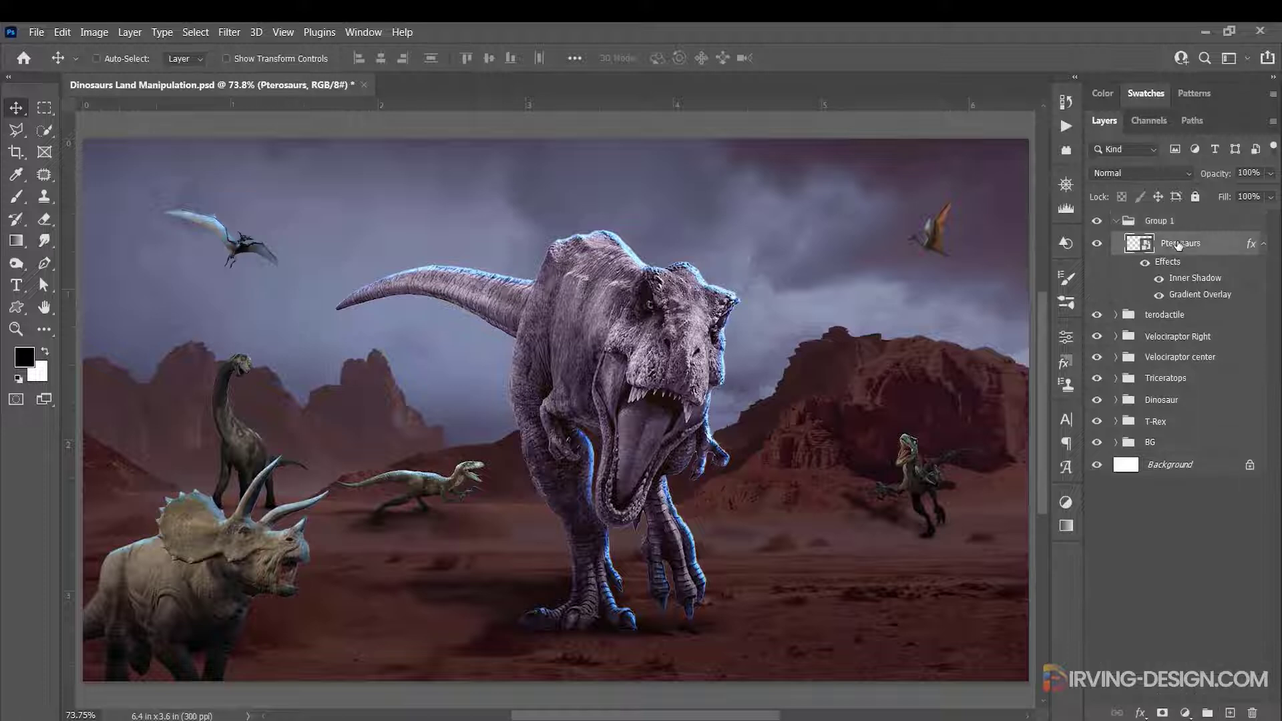
{"action": "double_click", "coordinate": [1177, 242]}
{"action": "double_click", "coordinate": [1160, 220]}
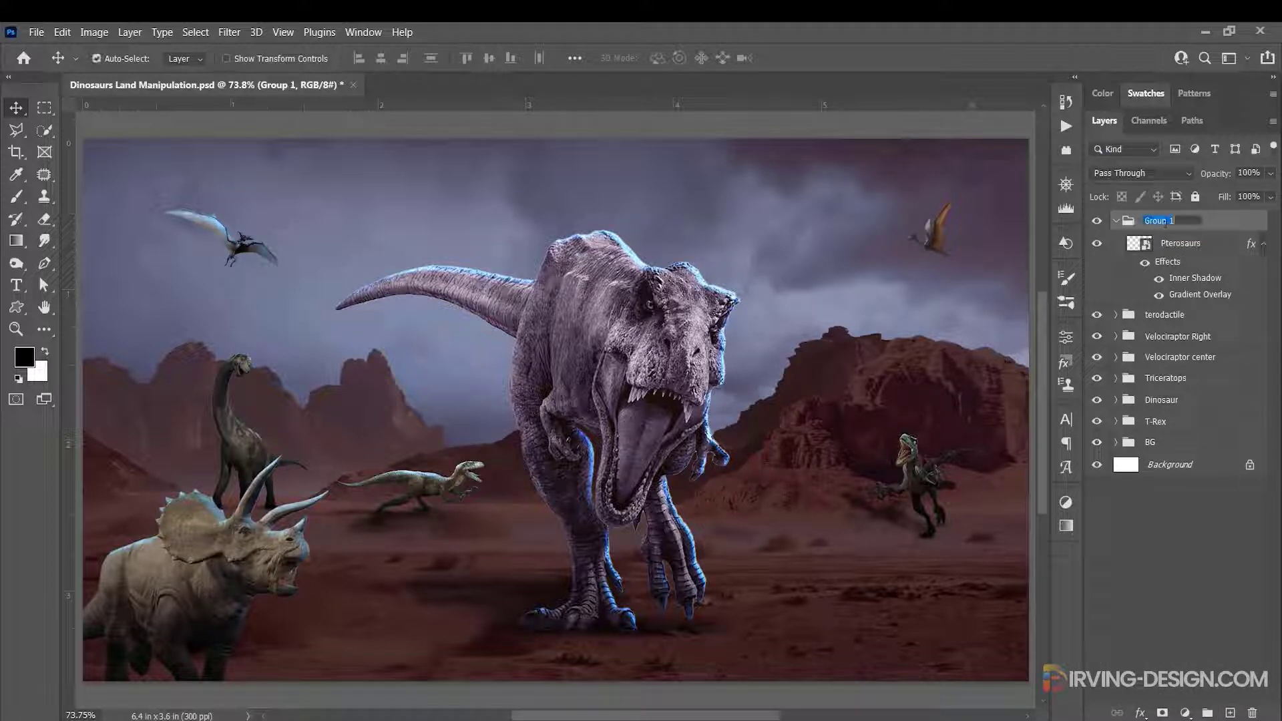
{"action": "left_click", "coordinate": [1118, 226]}
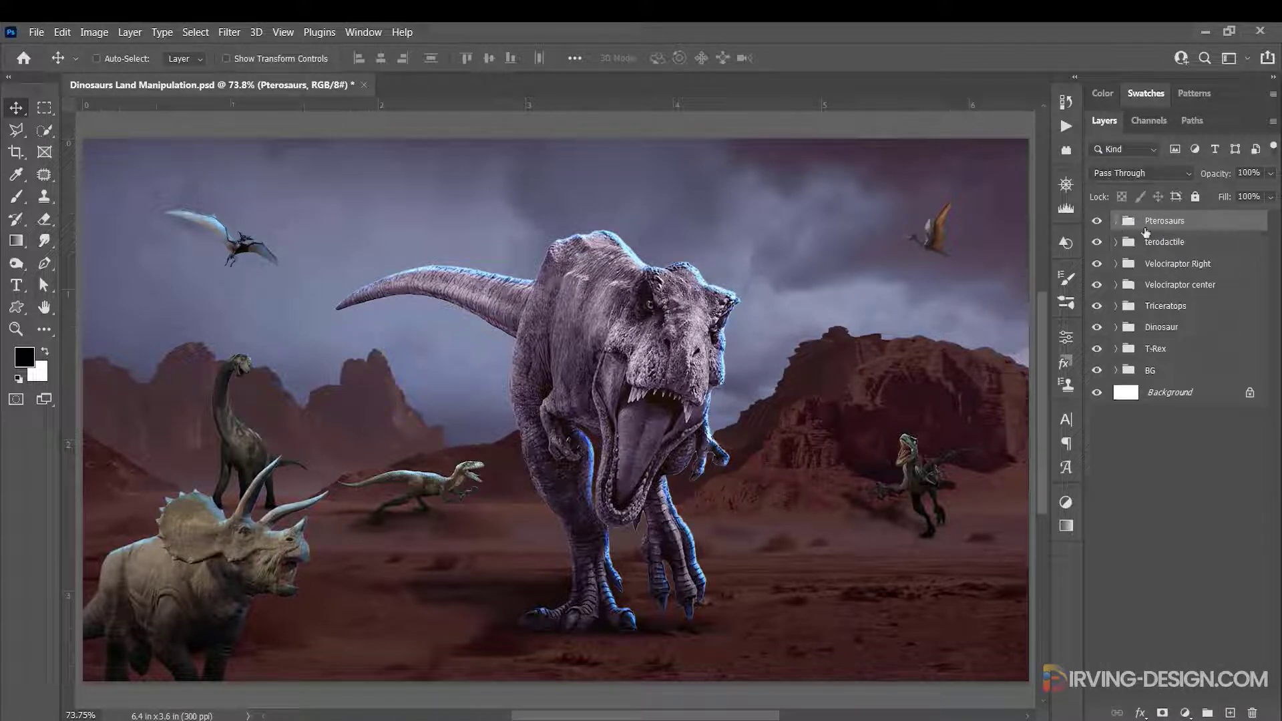
Duplicate the Dinosaur group and name the copy Dinosaur 2.
{"action": "left_click", "coordinate": [1162, 328]}
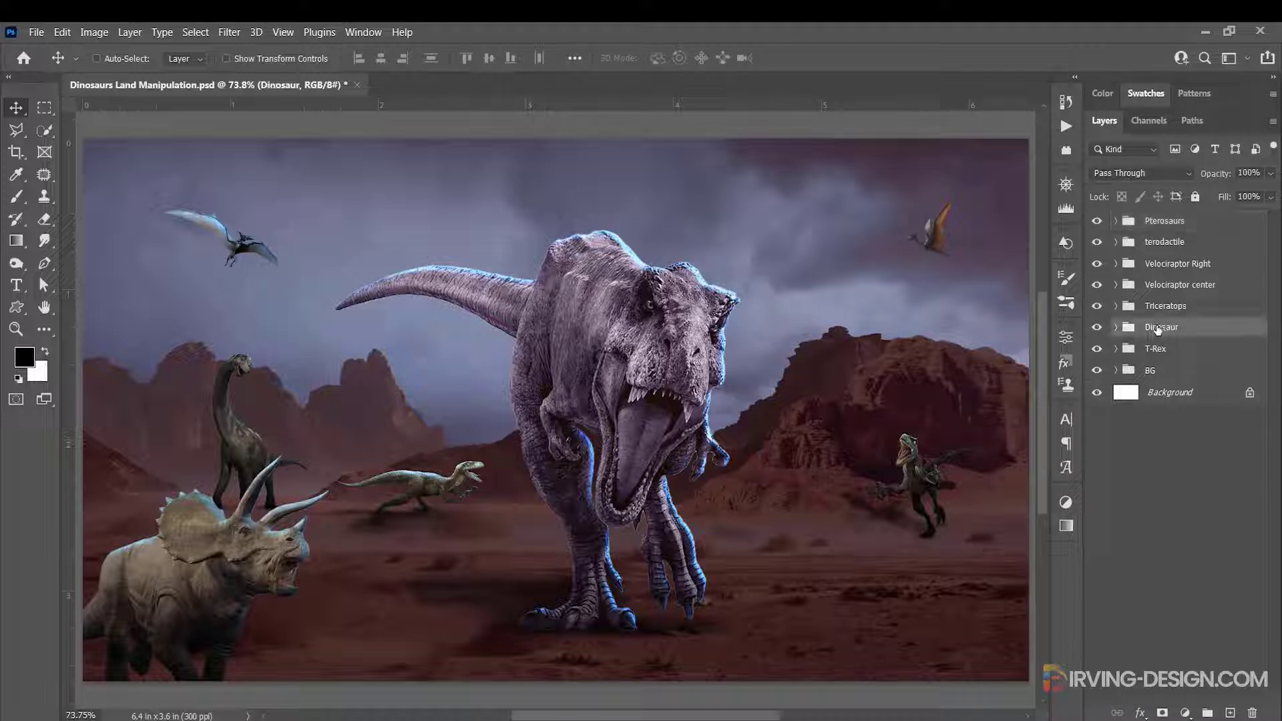
{"action": "key", "text": "ctrl"}
{"action": "key", "text": "ctrl+j"}
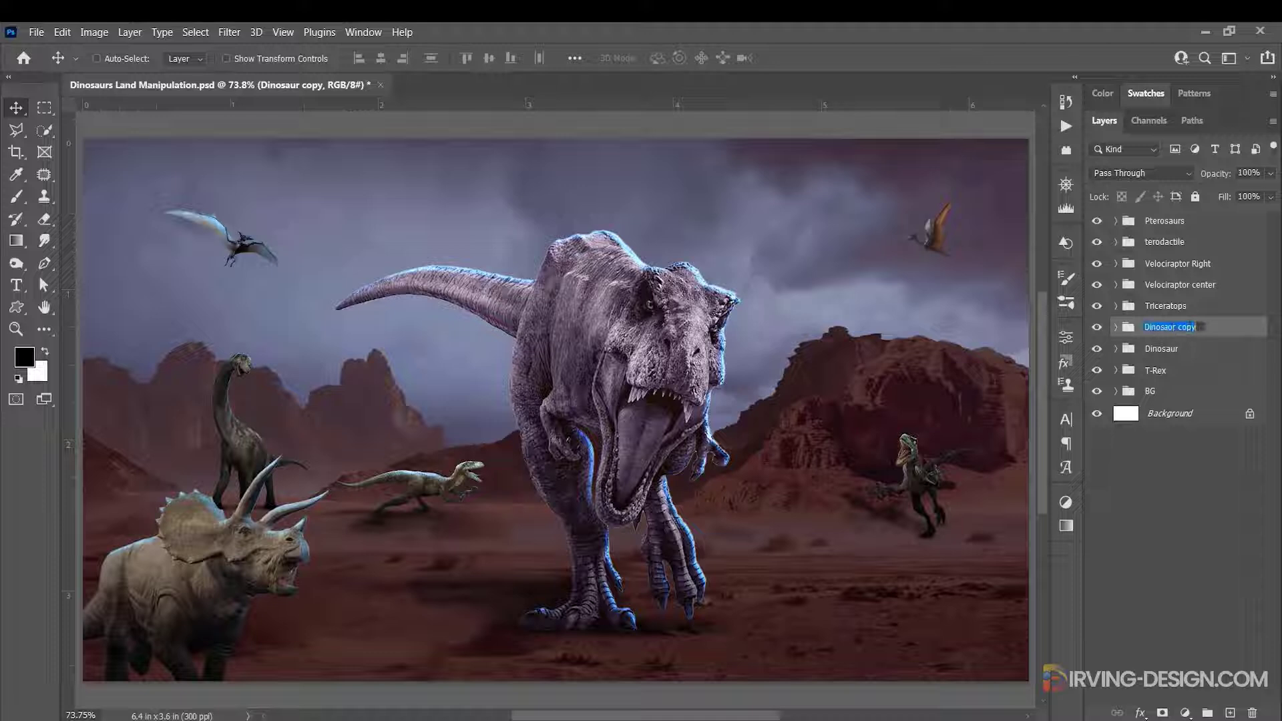
{"action": "key", "text": "Return"}
Move the Dinosaur 2 group to the scene's lower-right foreground and reorder it above the Velociraptor Right group.
{"action": "left_click_drag", "start_coordinate": [222, 440], "coordinate": [921, 553]}
{"action": "left_click", "coordinate": [1184, 356], "text": "ctrl"}
{"action": "left_click_drag", "start_coordinate": [1195, 333], "coordinate": [1188, 276]}
{"action": "key", "text": "ctrl+z"}
{"action": "left_click", "coordinate": [1195, 335]}
{"action": "left_click_drag", "start_coordinate": [1195, 332], "coordinate": [1185, 256]}
{"action": "left_click_drag", "start_coordinate": [943, 548], "coordinate": [933, 540]}
Scale the Dinosaur 2 group up to about 148%.
{"action": "key", "text": "ctrl+t"}
{"action": "left_click_drag", "start_coordinate": [986, 463], "coordinate": [1002, 421]}
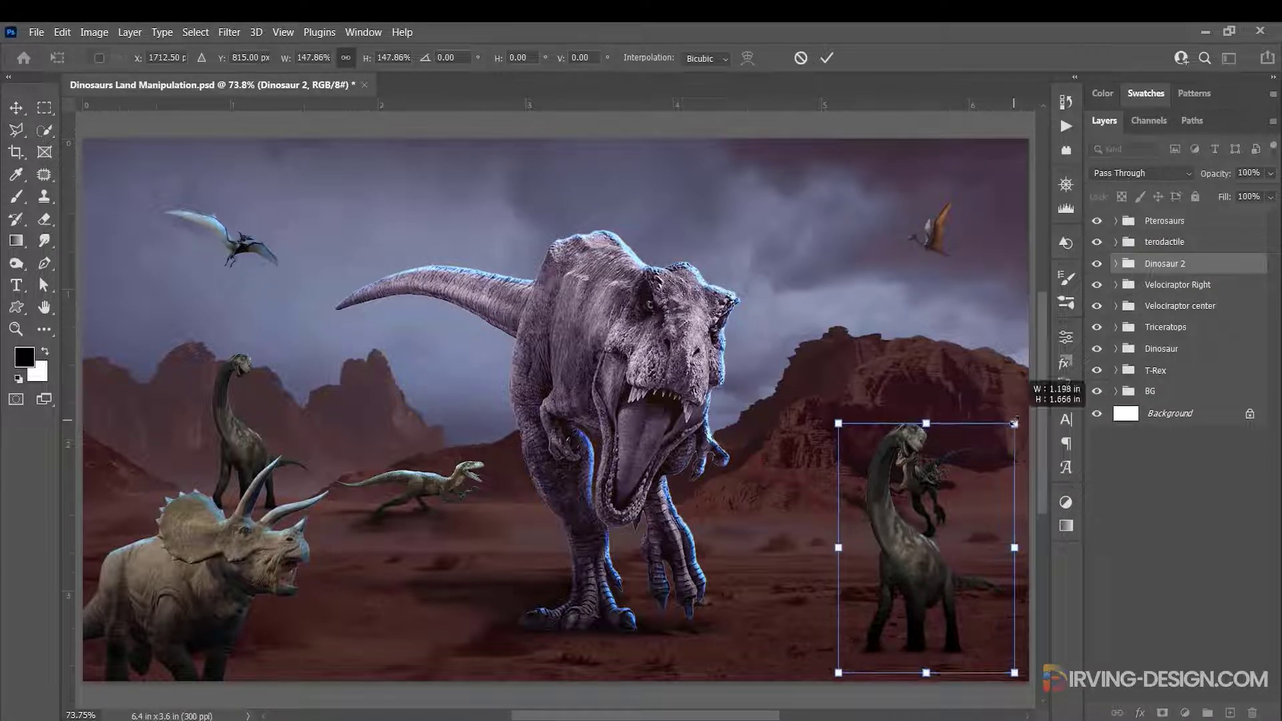
{"action": "key", "text": "Return"}
Flip Dinosaur 2 horizontally, shrink it slightly, and position it between the T-rex and the right-hand velociraptor.
{"action": "left_click_drag", "start_coordinate": [909, 588], "coordinate": [815, 529]}
{"action": "right_click", "coordinate": [815, 514]}
{"action": "left_click", "coordinate": [1139, 266]}
{"action": "key", "text": "ctrl+t"}
{"action": "right_click", "coordinate": [853, 480]}
{"action": "left_click", "coordinate": [880, 459]}
{"action": "left_click_drag", "start_coordinate": [847, 469], "coordinate": [793, 460]}
{"action": "left_click_drag", "start_coordinate": [859, 353], "coordinate": [839, 378]}
{"action": "key", "text": "Return"}
Group all the groups from Pterosaurs through T-Rex and name the new group All Dinosaurs.
{"action": "left_click", "coordinate": [1162, 220]}
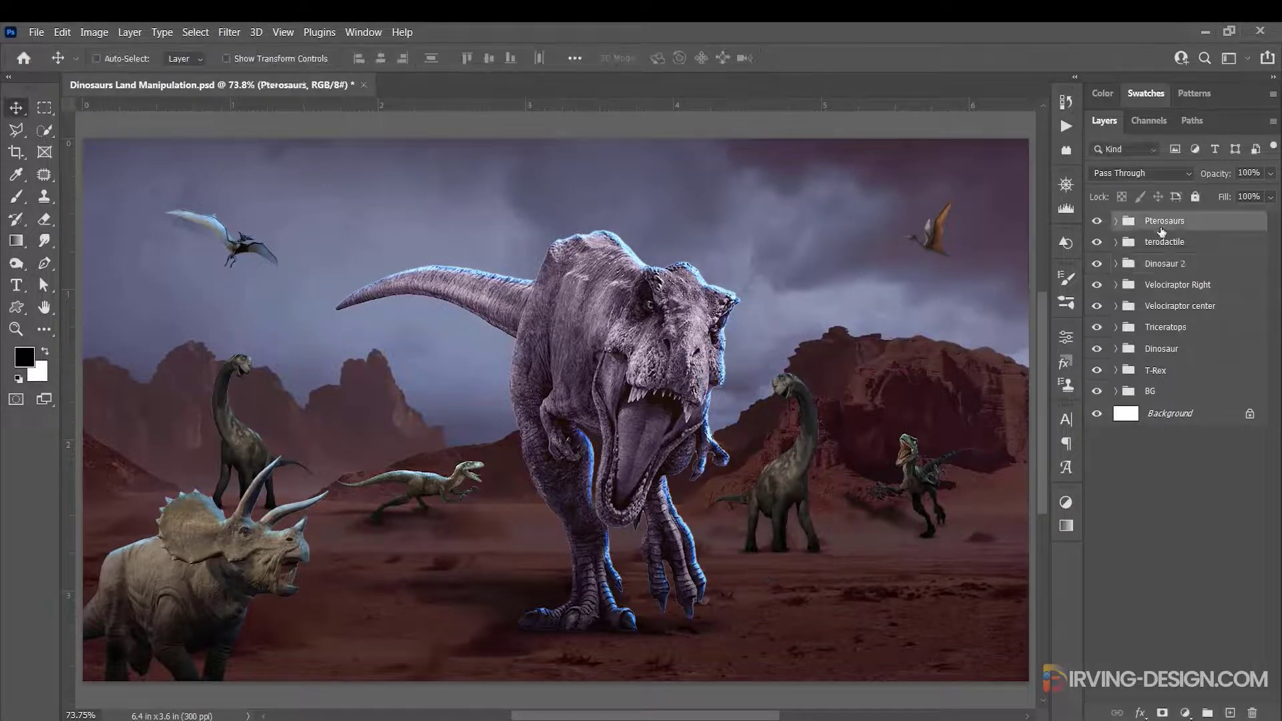
{"action": "left_click", "coordinate": [1159, 371], "text": "shift"}
{"action": "key", "text": "ctrl+g"}
{"action": "double_click", "coordinate": [1159, 221]}
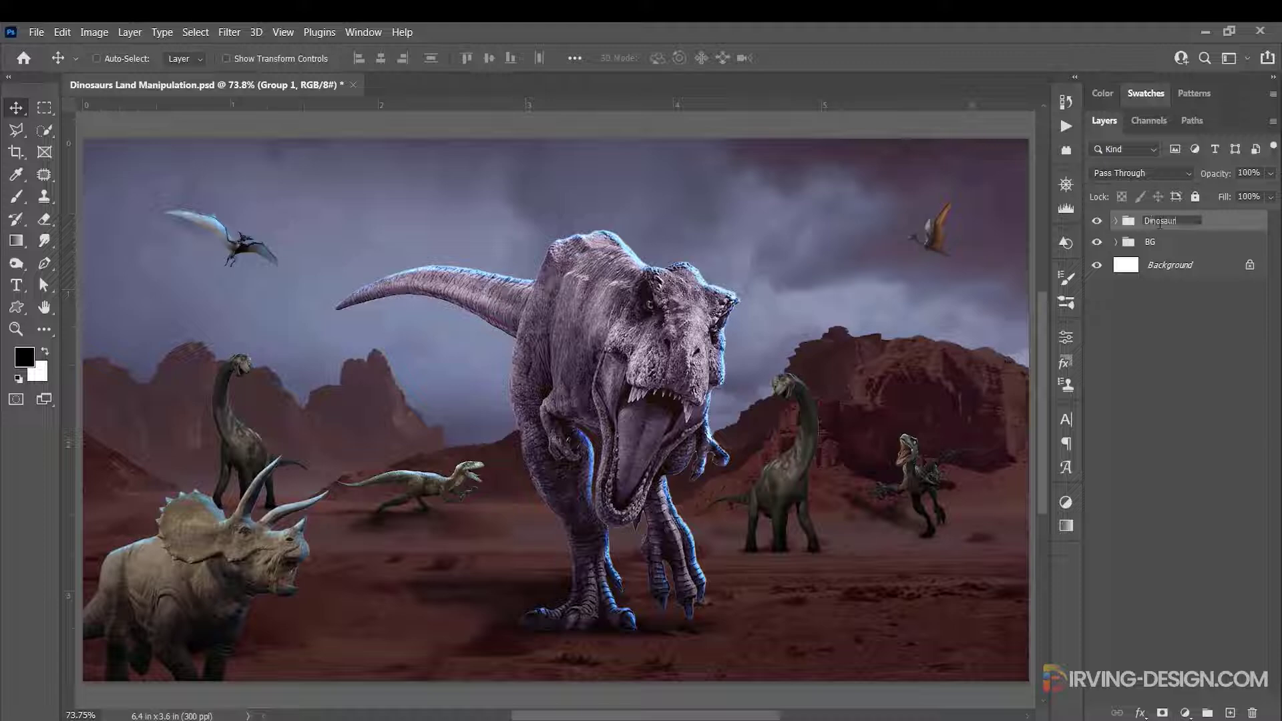
{"action": "type", "text": "All Dinosaurs"}
{"action": "key", "text": "Return"}
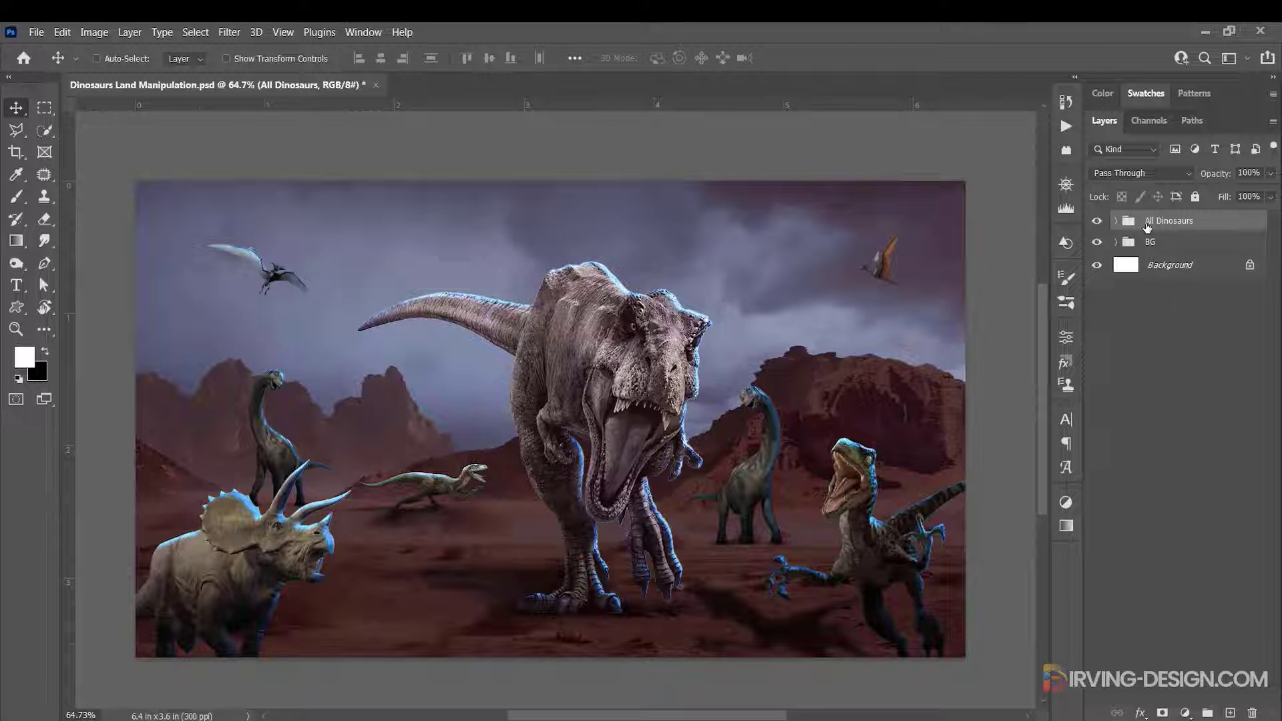
Add a new layer above All Dinosaurs, fill it with black, and render Clouds on it.
{"action": "left_click", "coordinate": [1230, 711]}
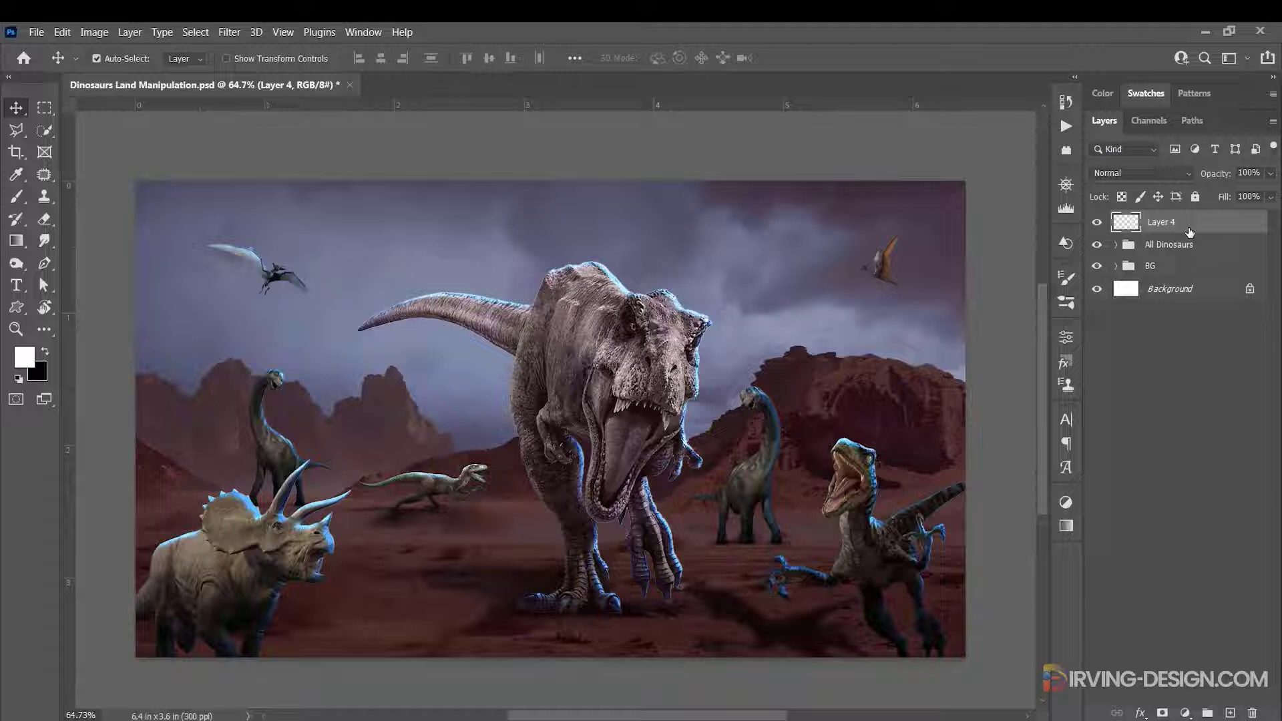
{"action": "key", "text": "ctrl+BackSpace"}
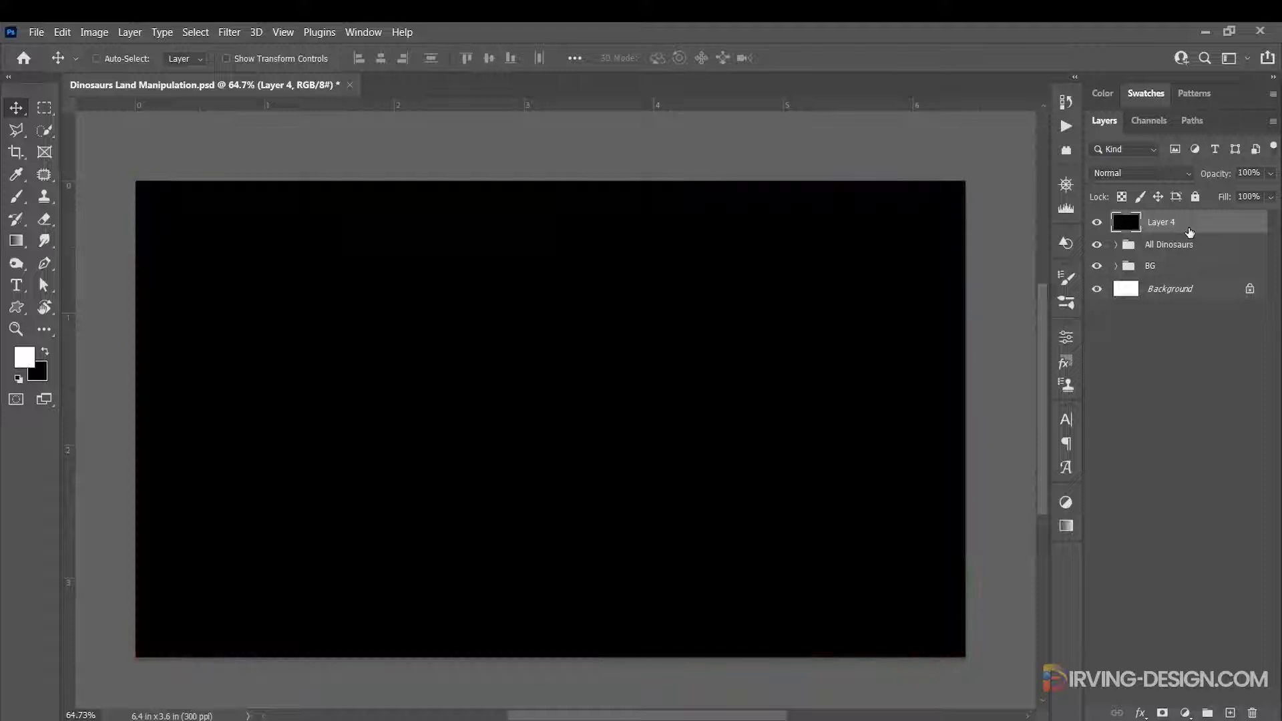
{"action": "left_click", "coordinate": [229, 32]}
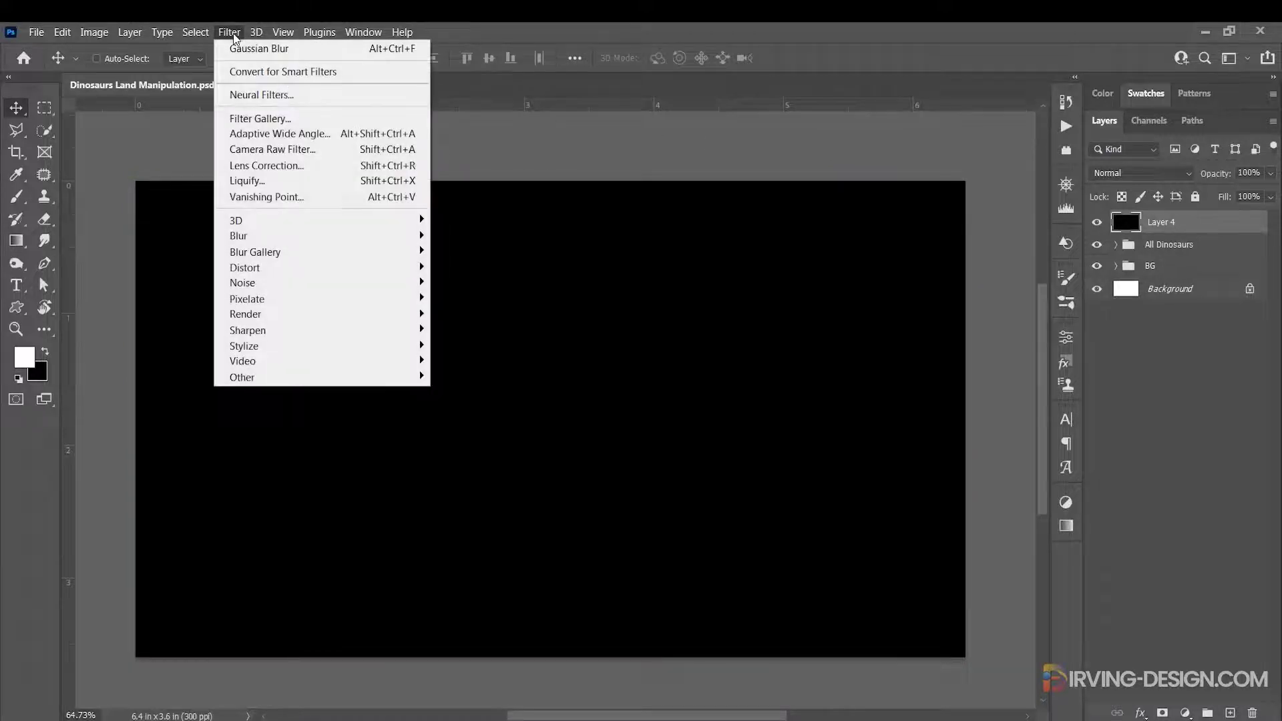
{"action": "mouse_move", "coordinate": [338, 314]}
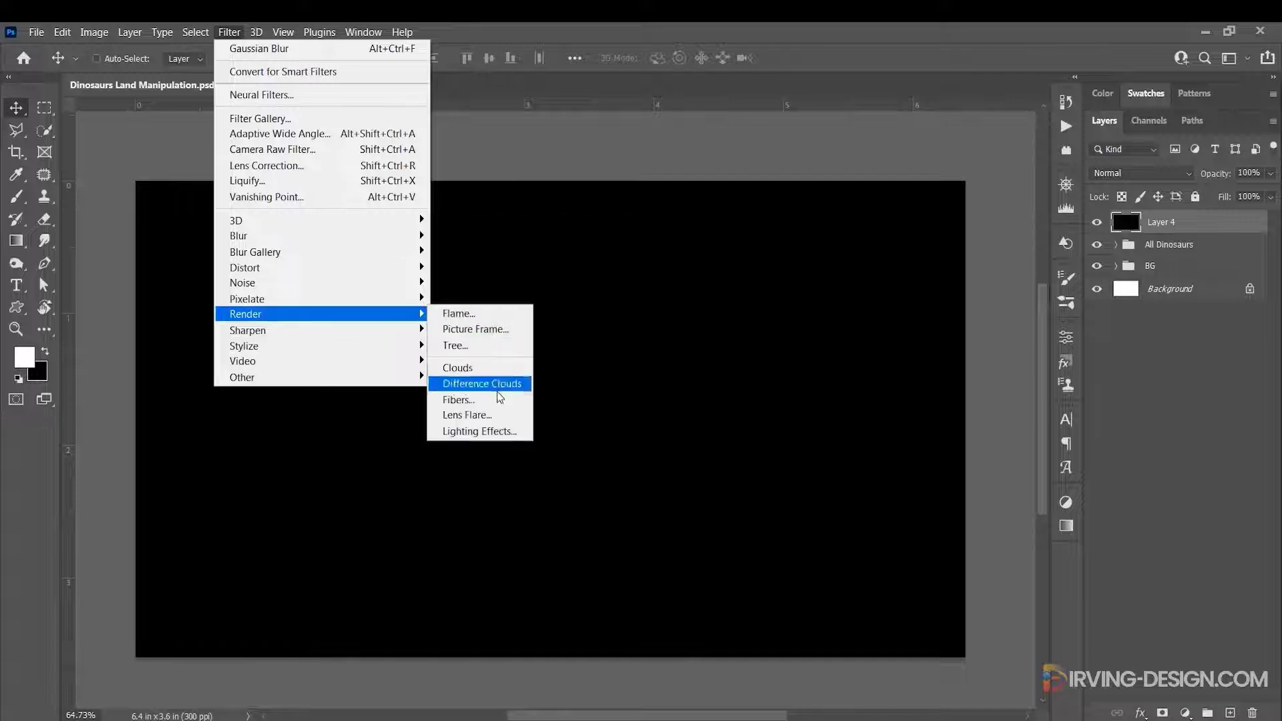
{"action": "left_click", "coordinate": [503, 369]}
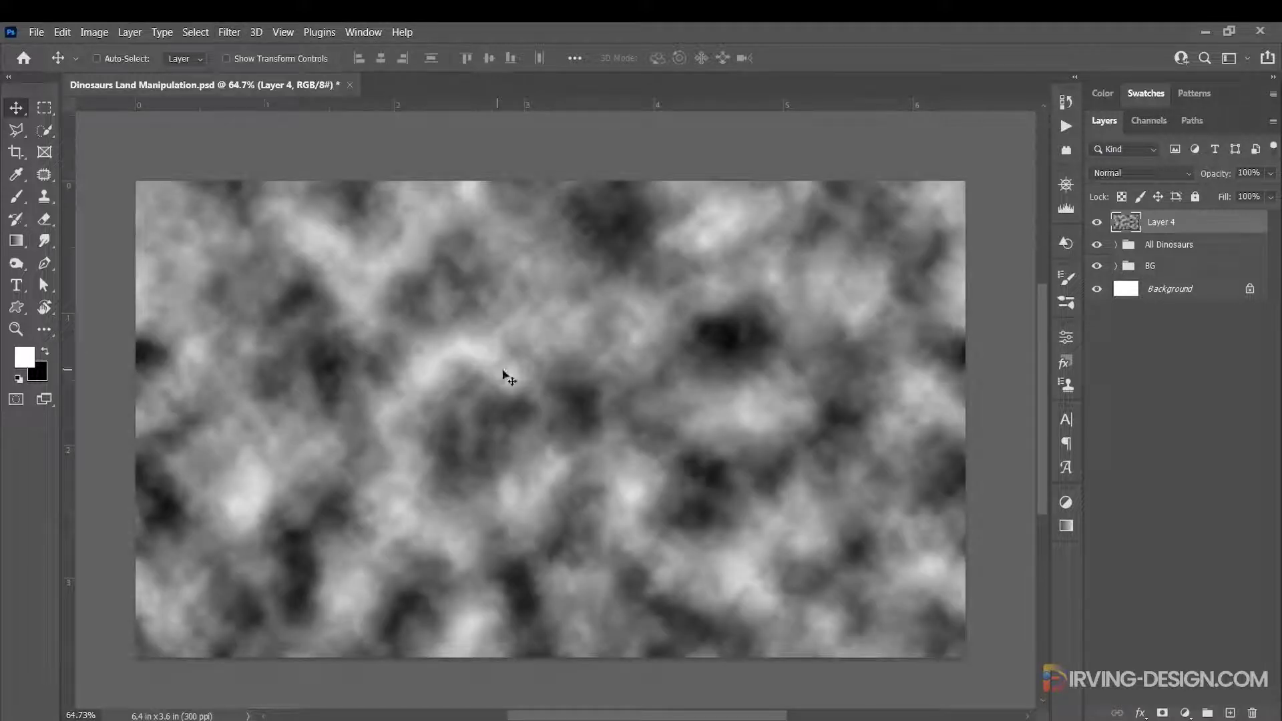
Blend the clouds layer in Screen mode at 52% opacity and add a layer mask to it.
{"action": "left_click", "coordinate": [1188, 174]}
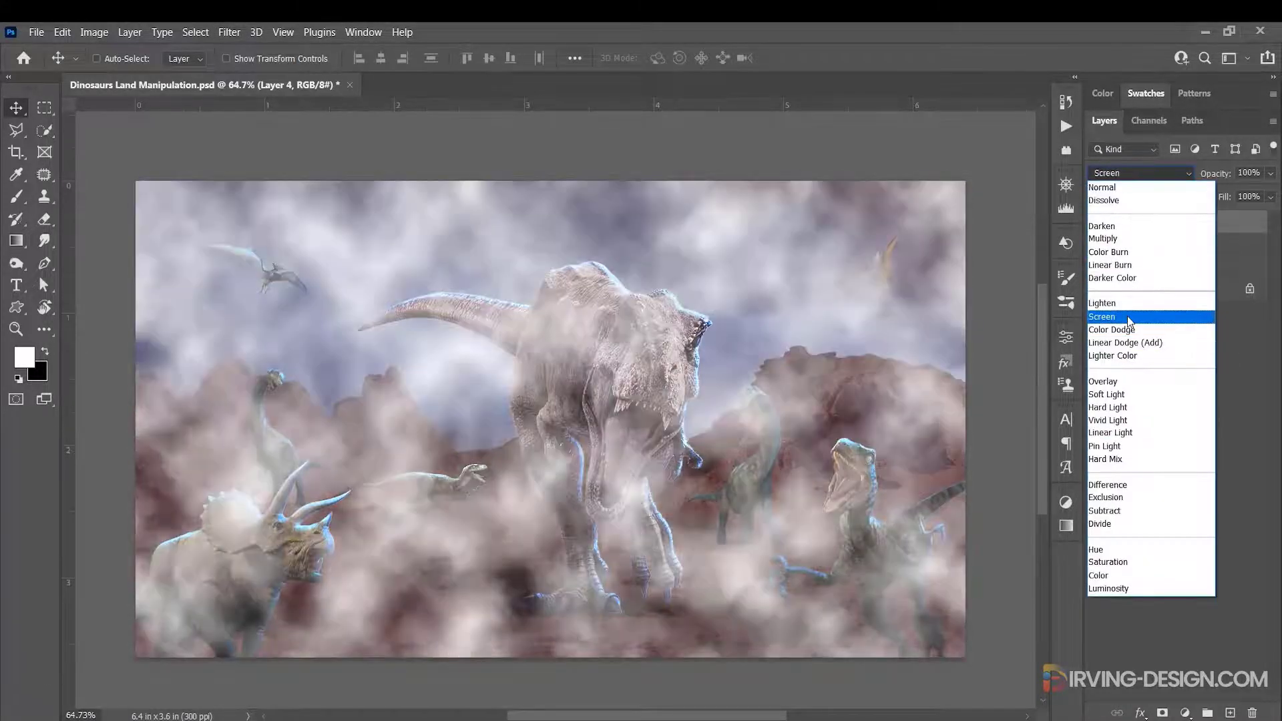
{"action": "left_click", "coordinate": [1128, 317]}
{"action": "left_click", "coordinate": [1271, 175]}
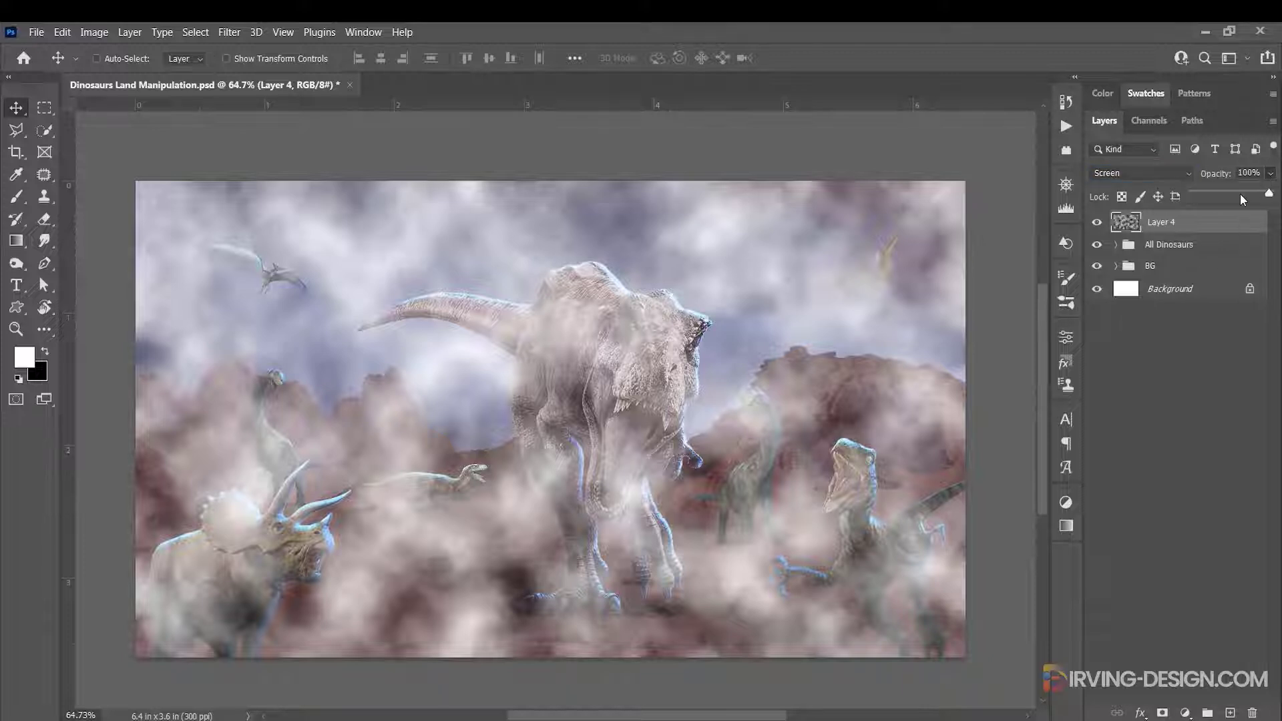
{"action": "left_click_drag", "start_coordinate": [1241, 195], "coordinate": [1228, 195]}
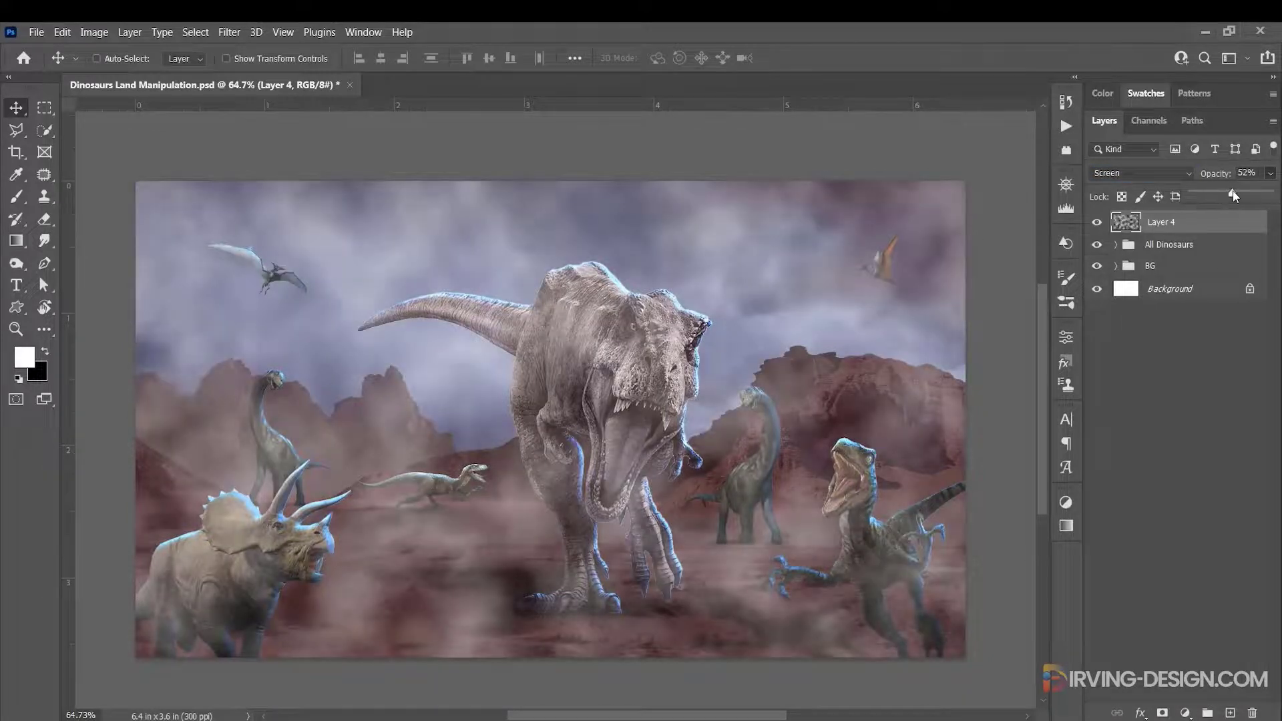
{"action": "left_click", "coordinate": [1163, 713]}
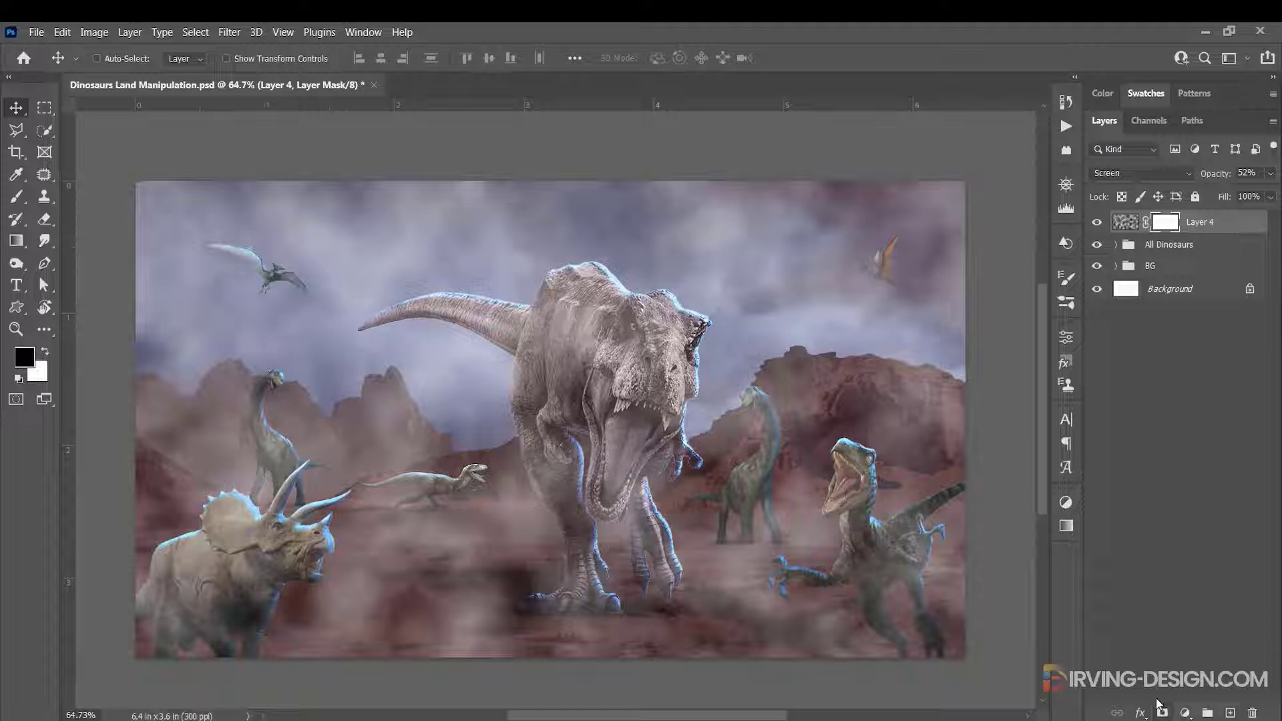
Paint black on the clouds layer's mask with a soft brush at 38% and 22% opacity to thin the fog over the dinosaurs.
{"action": "left_click", "coordinate": [16, 196]}
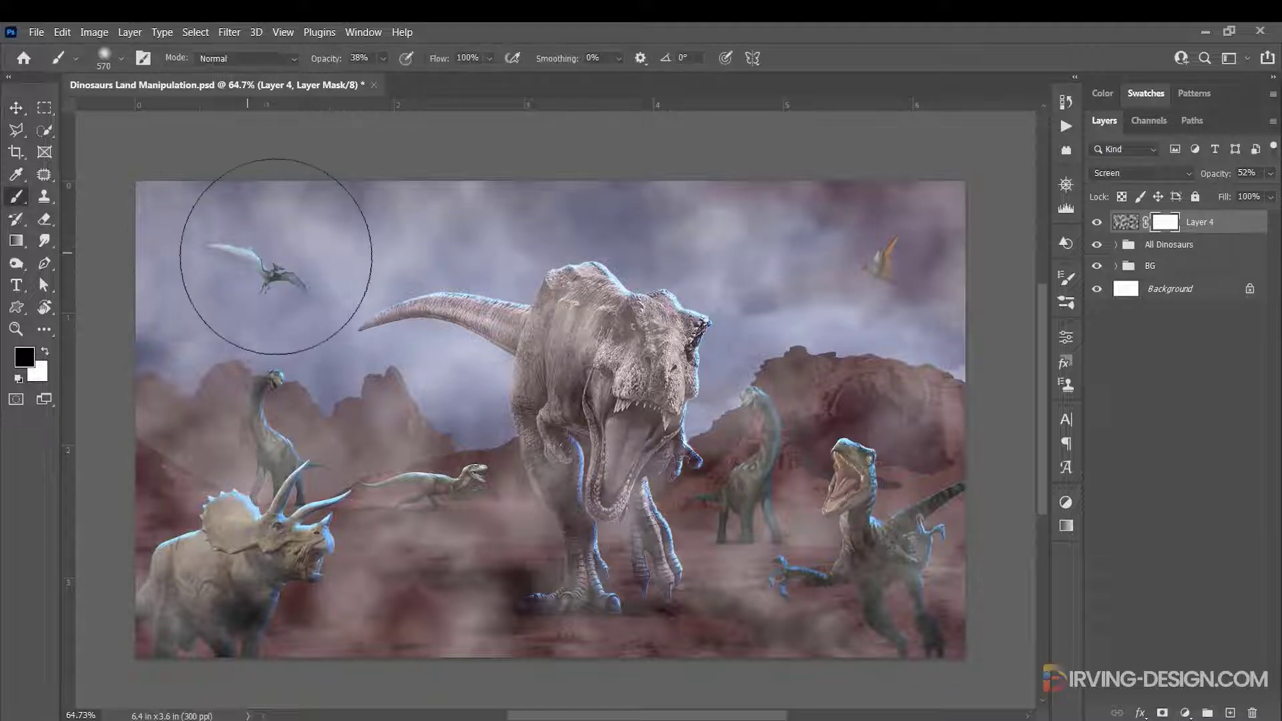
{"action": "mouse_move", "coordinate": [294, 239]}
{"action": "left_mouse_down"}
{"action": "mouse_move", "coordinate": [403, 254]}
{"action": "mouse_move", "coordinate": [87, 338]}
{"action": "left_mouse_up"}
{"action": "mouse_move", "coordinate": [325, 308]}
{"action": "left_mouse_down"}
{"action": "mouse_move", "coordinate": [826, 268]}
{"action": "mouse_move", "coordinate": [197, 618]}
{"action": "left_mouse_up"}
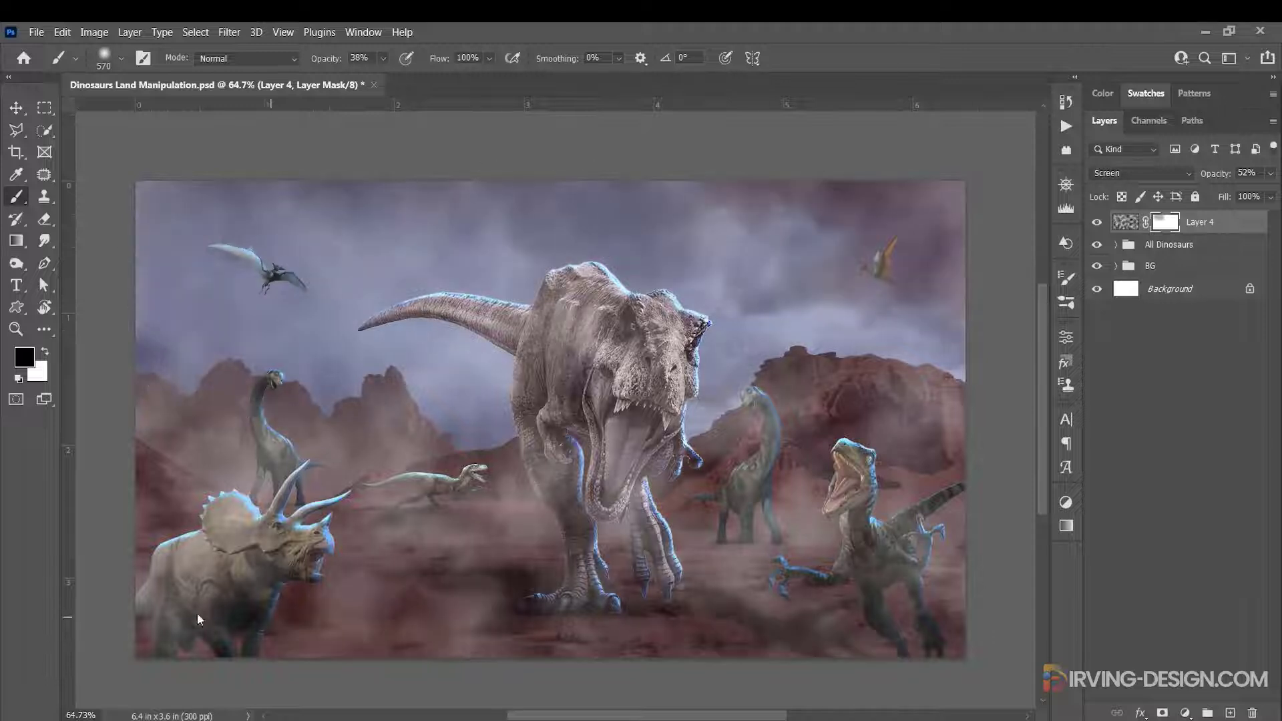
{"action": "left_click", "coordinate": [382, 59]}
{"action": "left_click_drag", "start_coordinate": [391, 79], "coordinate": [378, 80]}
{"action": "mouse_move", "coordinate": [229, 603]}
{"action": "left_mouse_down"}
{"action": "mouse_move", "coordinate": [939, 423]}
{"action": "mouse_move", "coordinate": [765, 525]}
{"action": "left_mouse_up"}
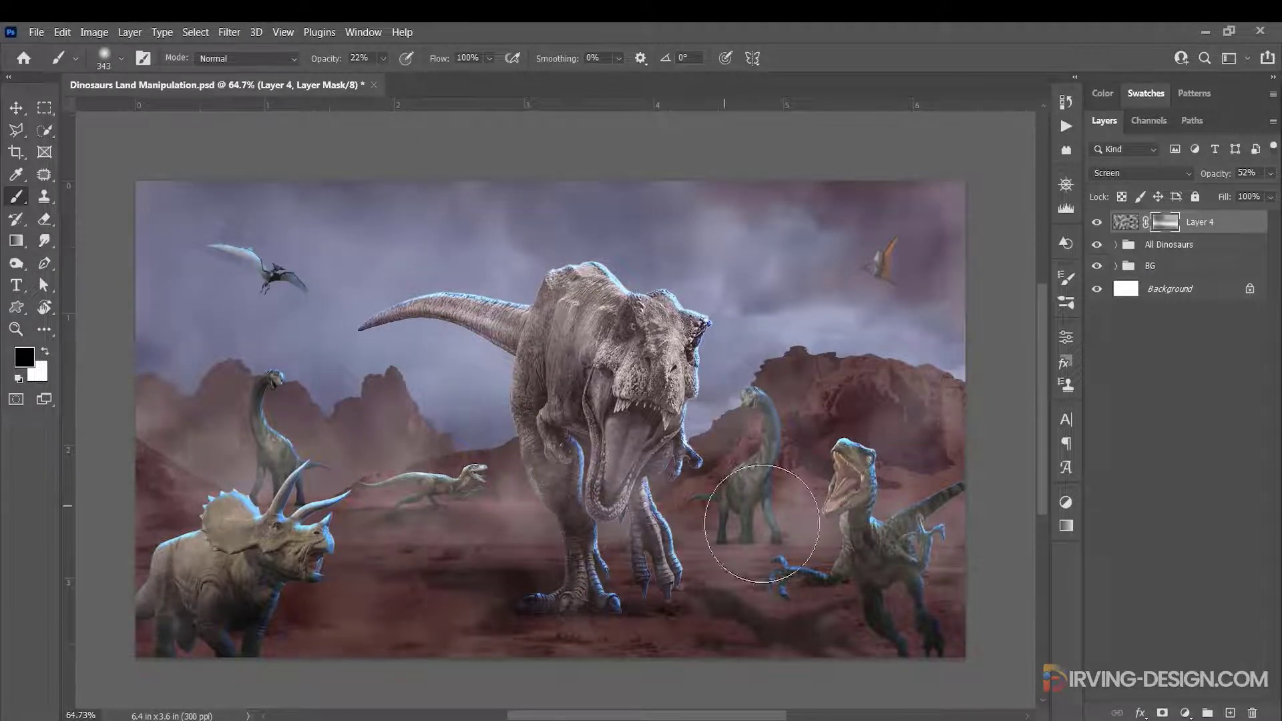
{"action": "left_click", "coordinate": [1097, 223]}
{"action": "left_click", "coordinate": [1098, 223]}
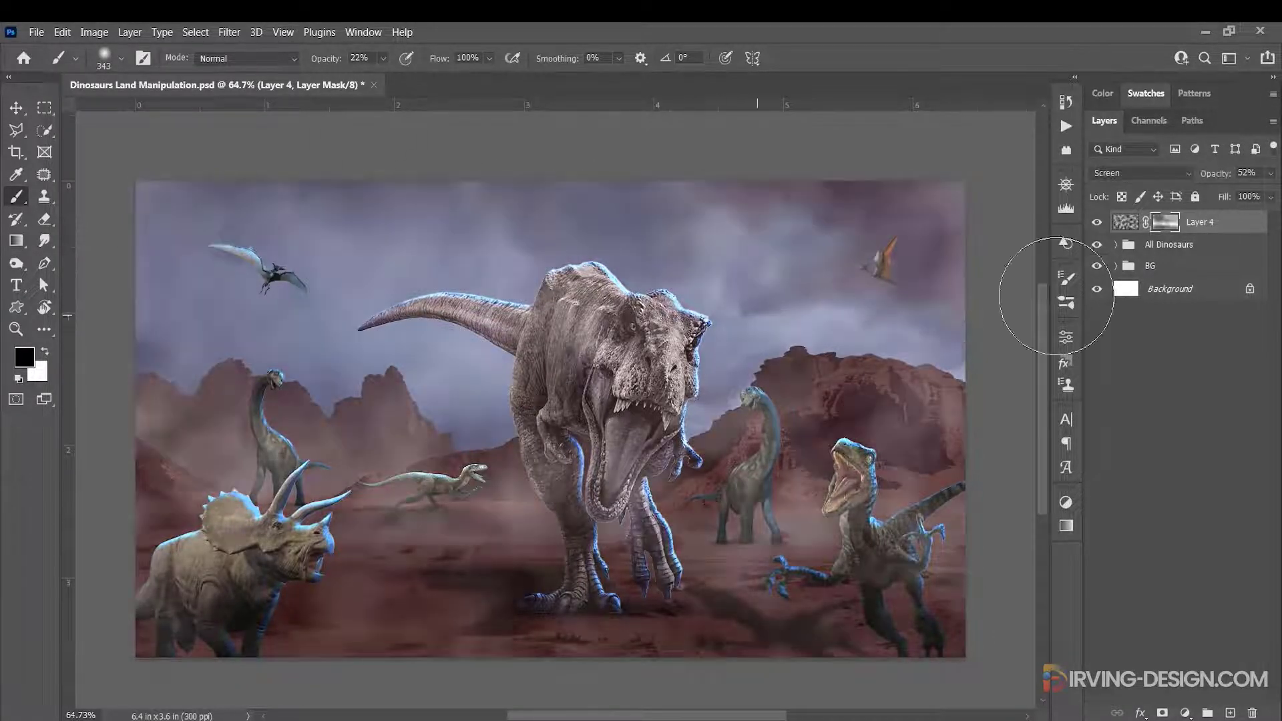
Lower the clouds layer's opacity to about 46%.
{"action": "left_click", "coordinate": [1271, 173]}
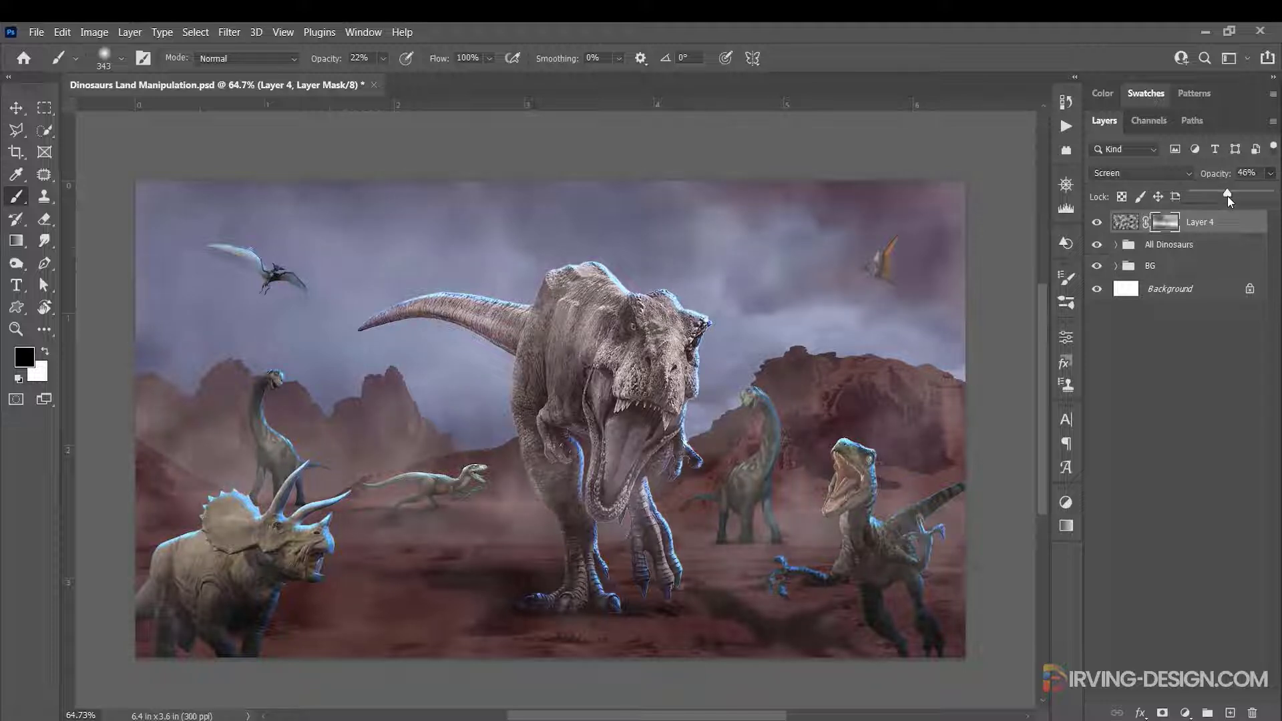
{"action": "key", "text": "Return"}
{"action": "left_click_drag", "start_coordinate": [1221, 175], "coordinate": [1220, 175]}
Add a new layer above the clouds layer and lightly paint white mist over the scene, lowering the soft brush's opacity to 12%.
{"action": "left_click", "coordinate": [1125, 223]}
{"action": "left_click", "coordinate": [1231, 712]}
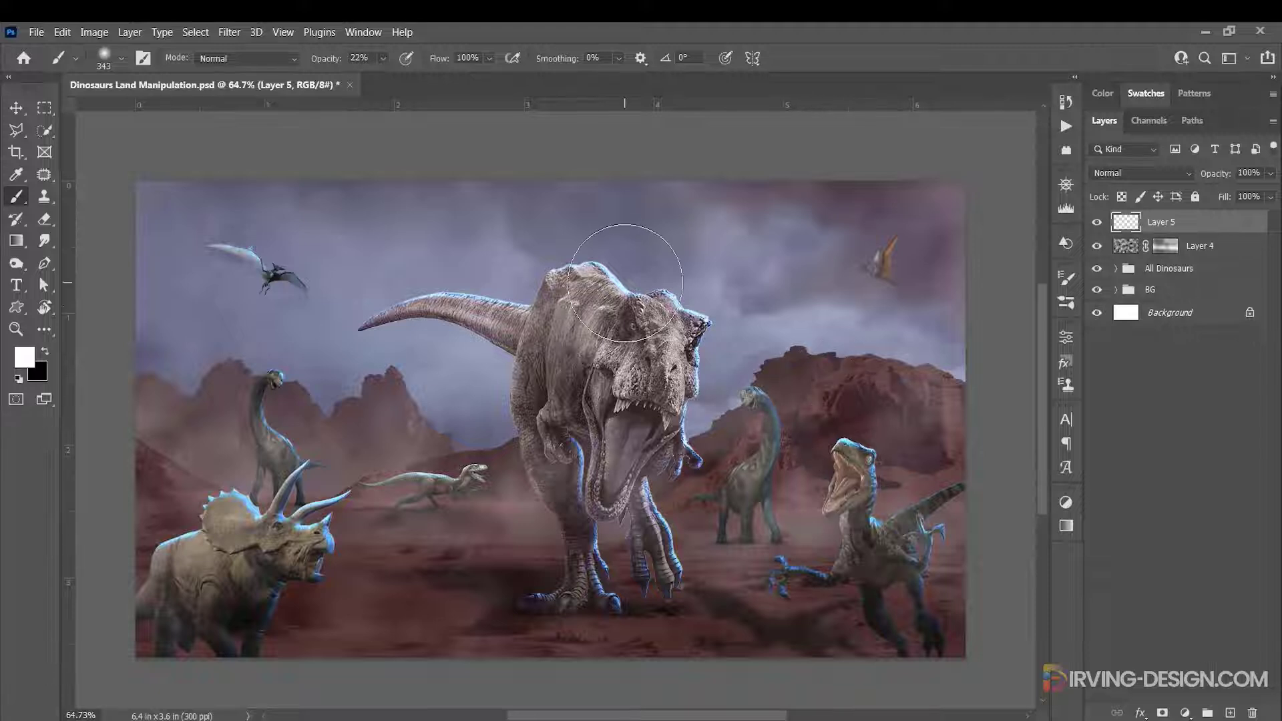
{"action": "left_click_drag", "start_coordinate": [260, 279], "coordinate": [239, 263]}
{"action": "left_click", "coordinate": [257, 276]}
{"action": "key", "text": "ctrl+z"}
{"action": "left_click", "coordinate": [383, 59]}
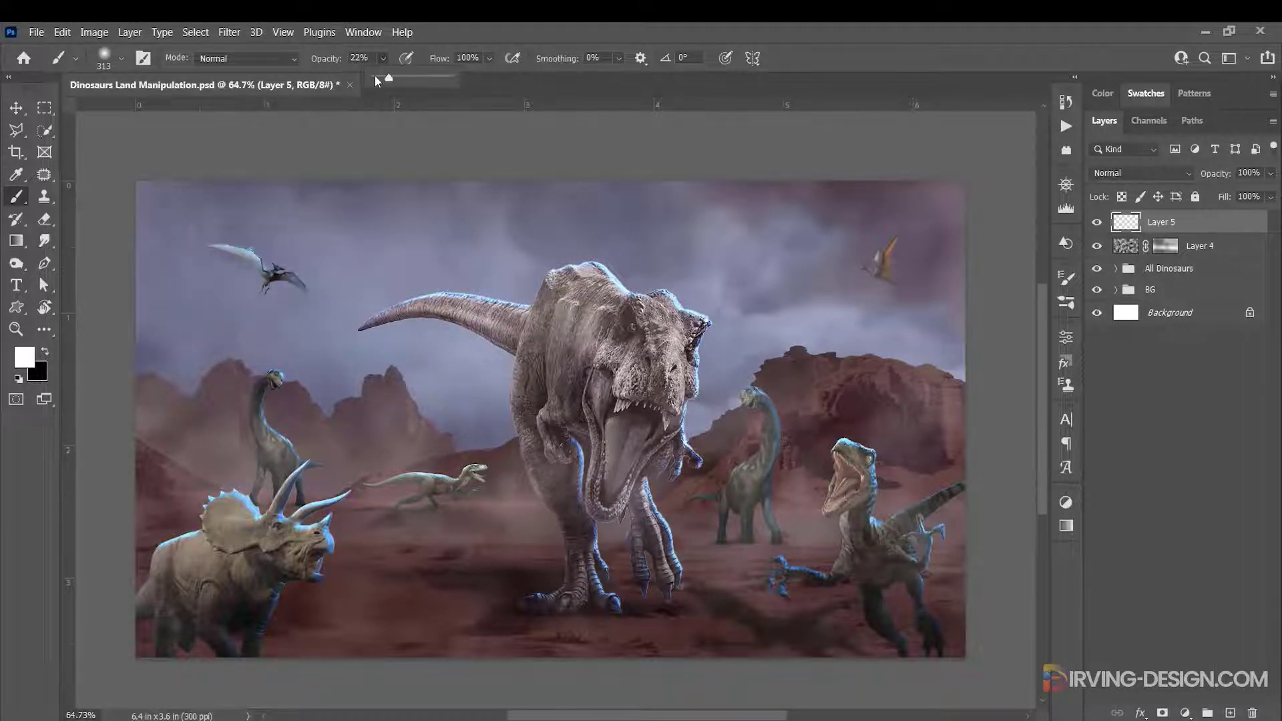
{"action": "left_click", "coordinate": [376, 79]}
{"action": "type", "text": "12"}
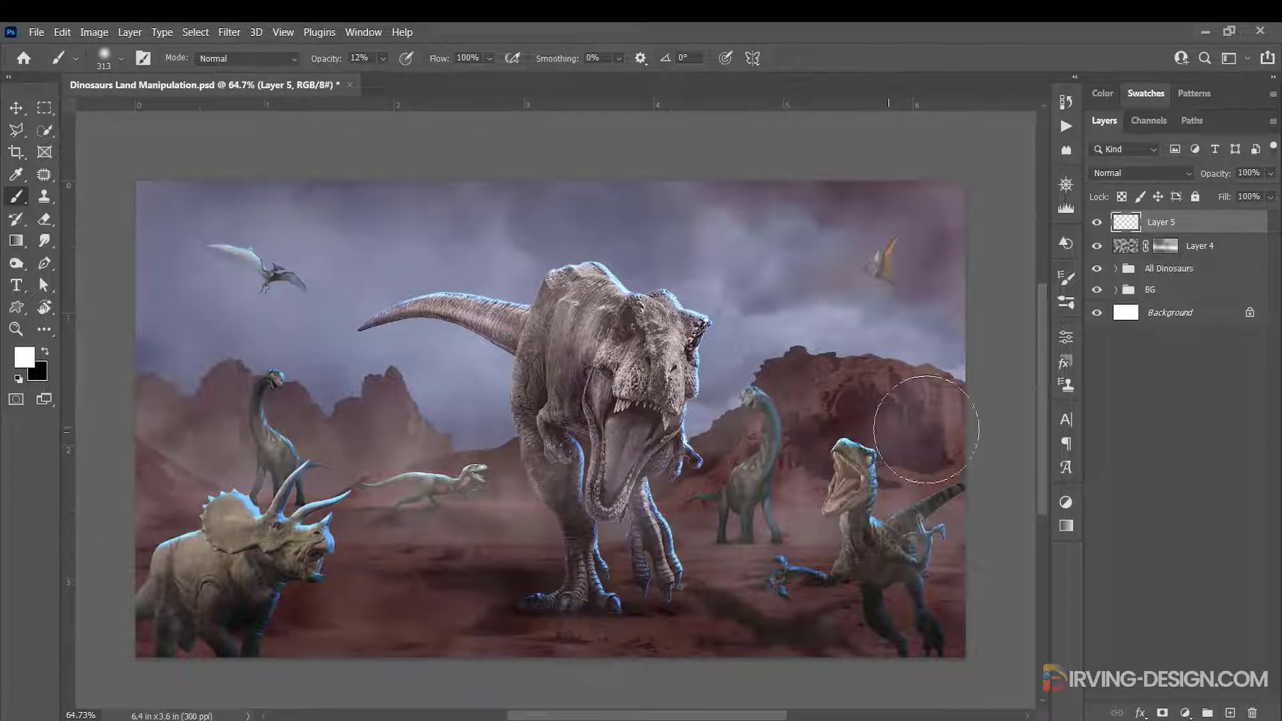
On another new layer, paint four soft yellow spots over the left-hand pterosaur, T-rex, velociraptor and triceratops with a 736 px brush at 100% opacity.
{"action": "left_click", "coordinate": [1230, 713]}
{"action": "left_click", "coordinate": [1150, 96]}
{"action": "left_click", "coordinate": [1139, 201]}
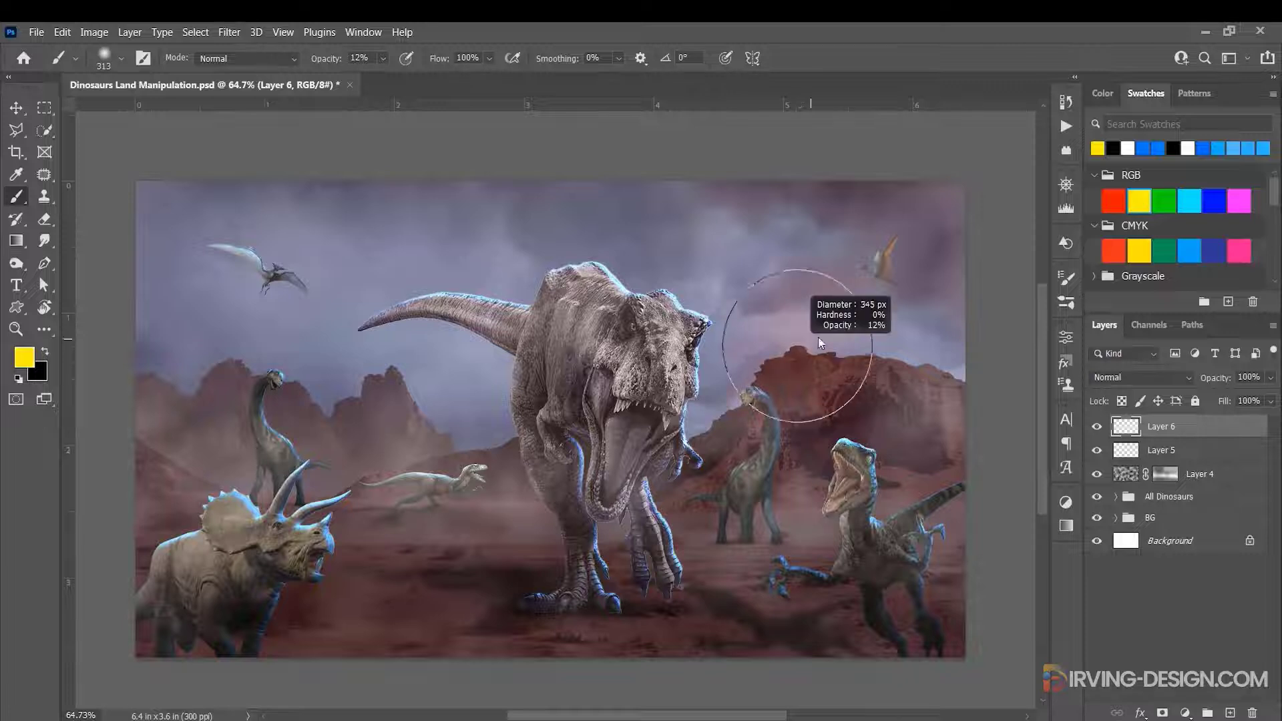
{"action": "key", "text": "0"}
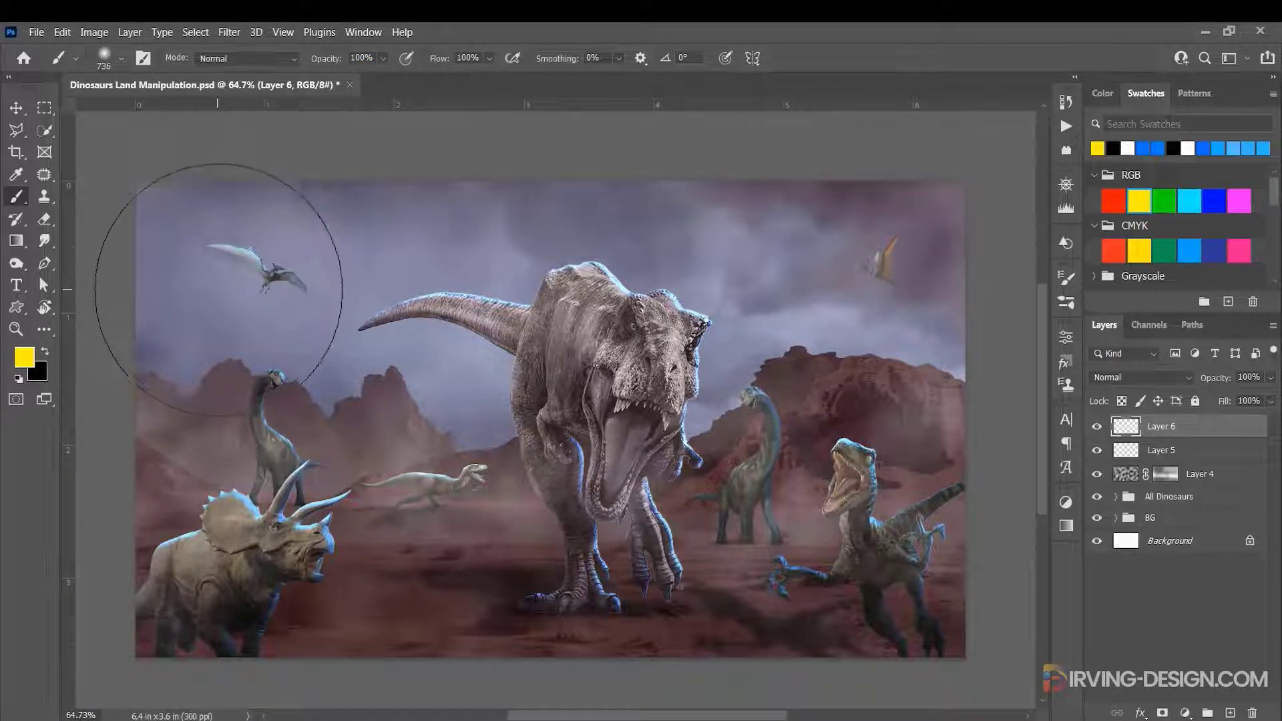
{"action": "left_click", "coordinate": [220, 270]}
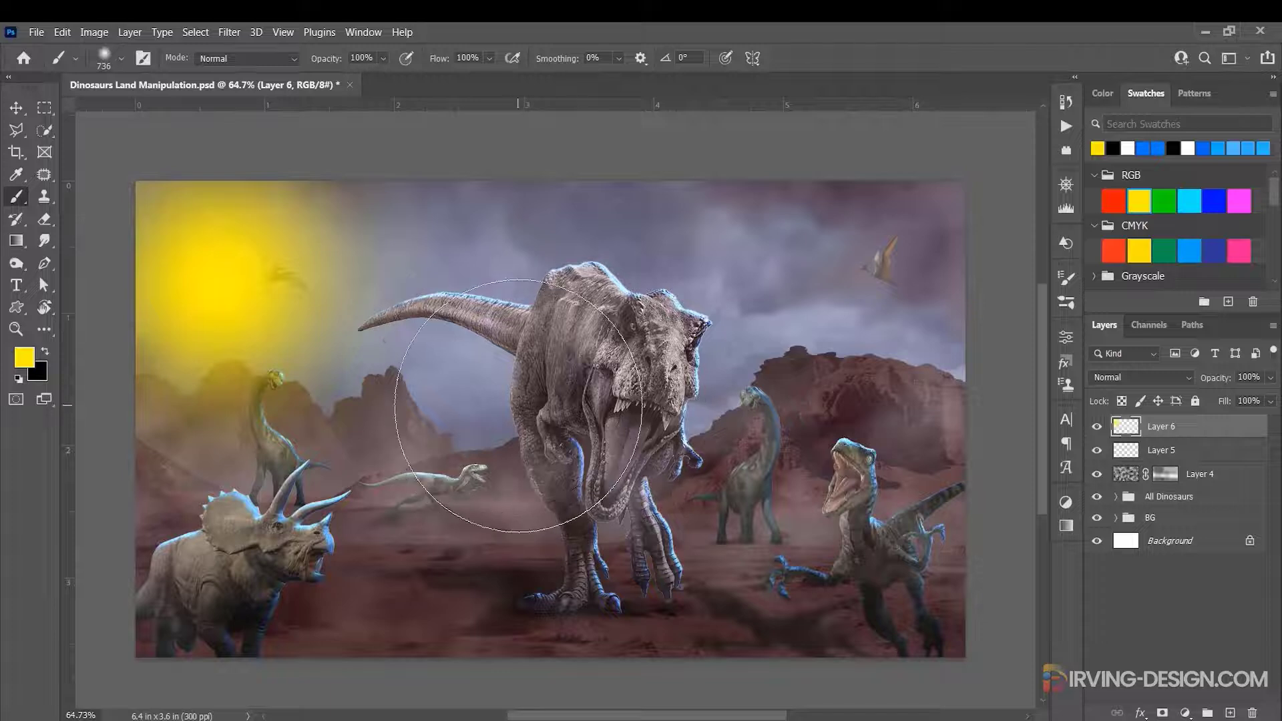
{"action": "left_click", "coordinate": [527, 333]}
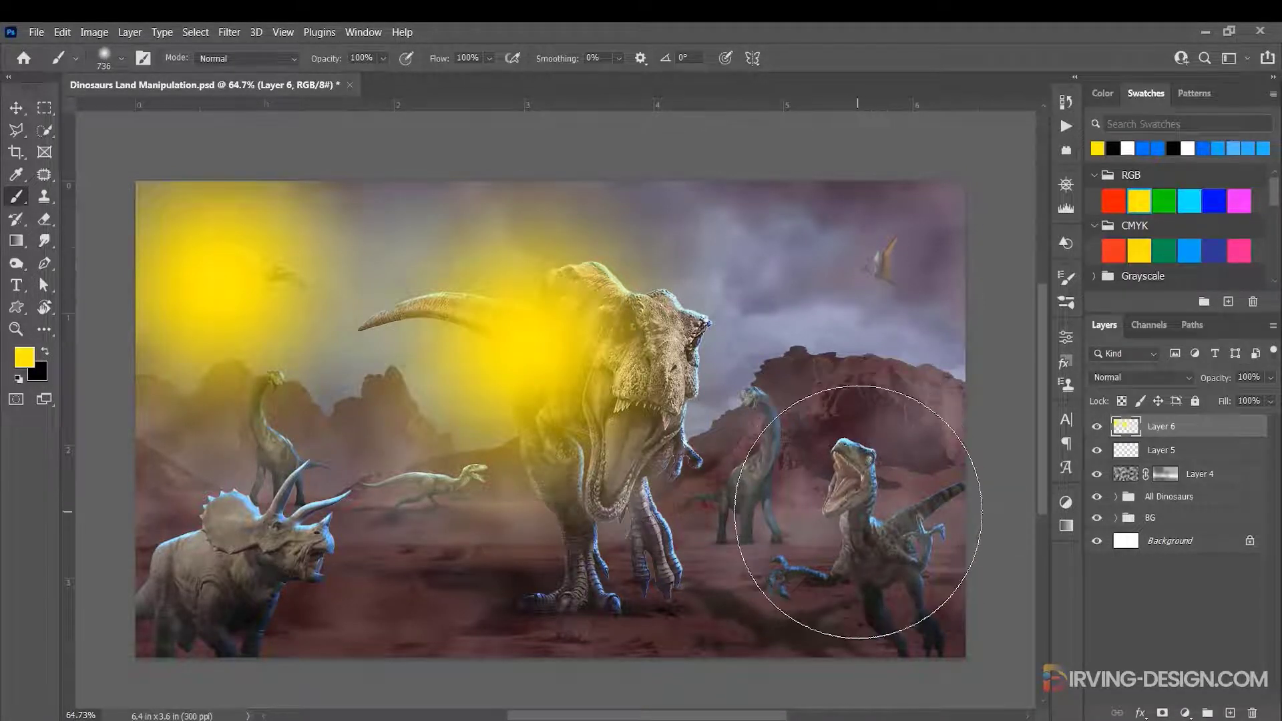
{"action": "left_click", "coordinate": [858, 534]}
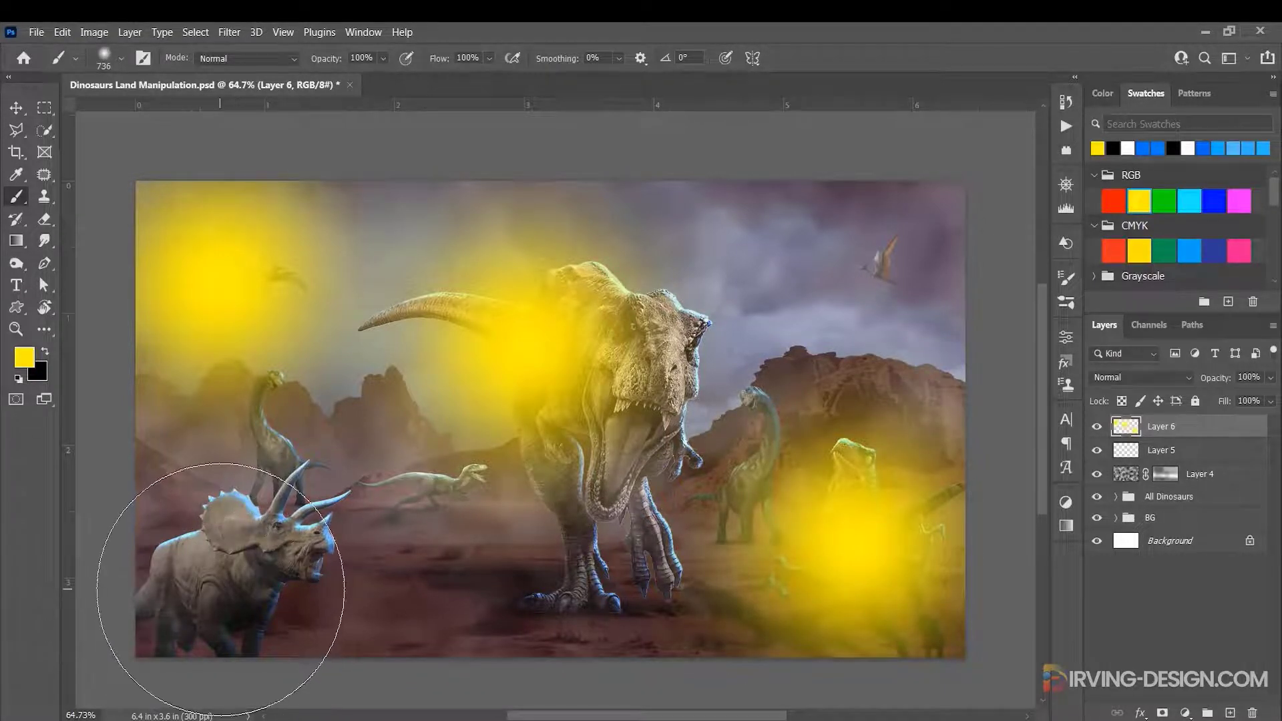
{"action": "left_click", "coordinate": [220, 587]}
{"action": "left_click", "coordinate": [16, 108]}
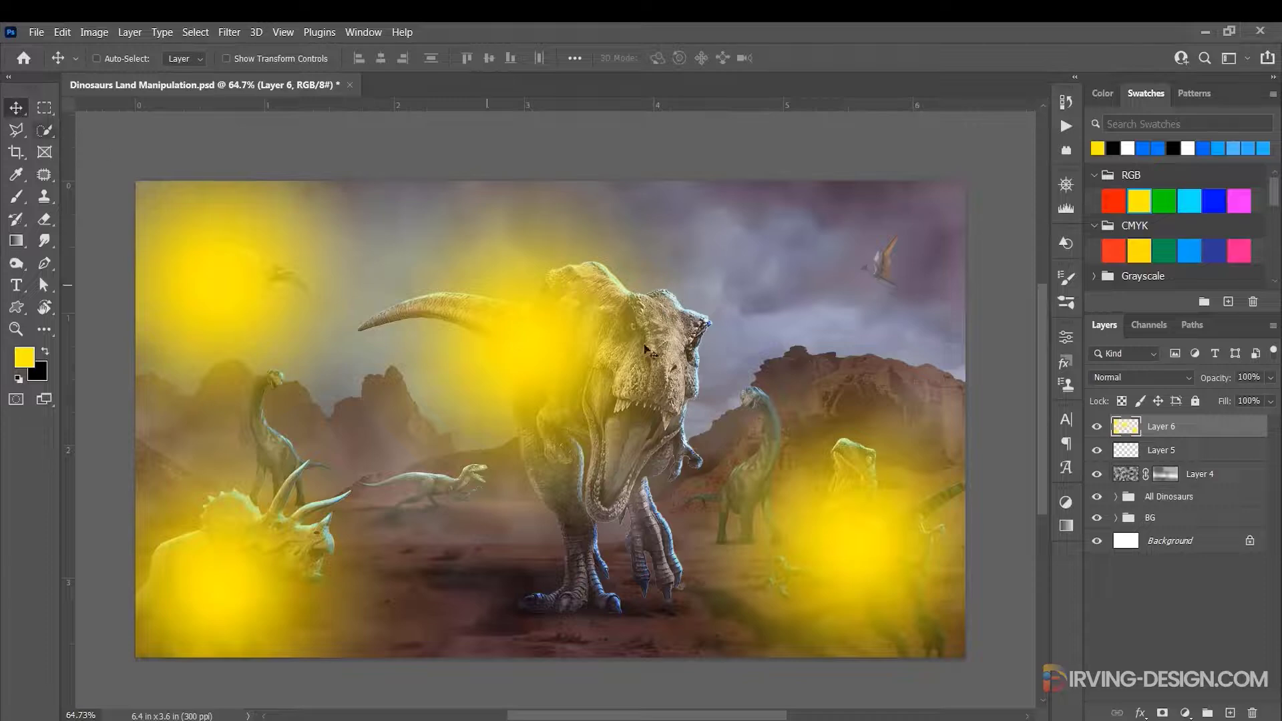
Blend the yellow spots layer in Color Dodge mode at 15% opacity.
{"action": "double_click", "coordinate": [1146, 94]}
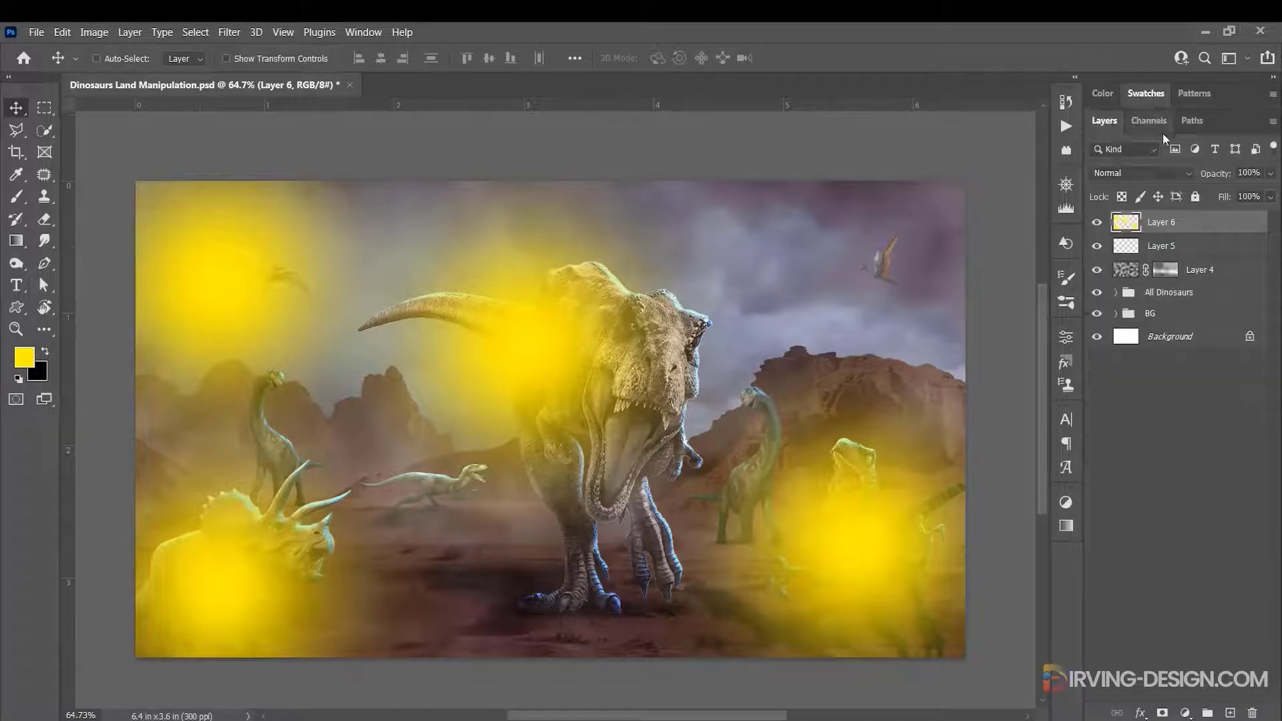
{"action": "left_click", "coordinate": [1175, 173]}
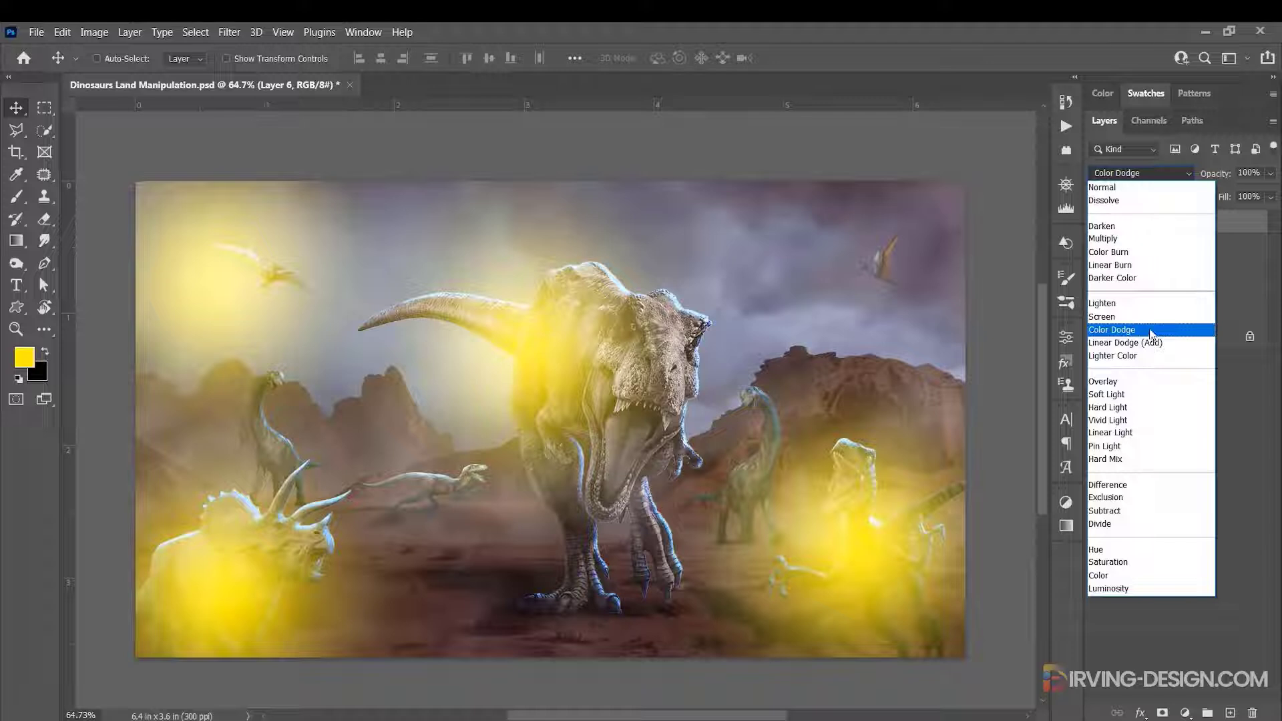
{"action": "left_click", "coordinate": [1151, 332]}
{"action": "left_click", "coordinate": [1271, 174]}
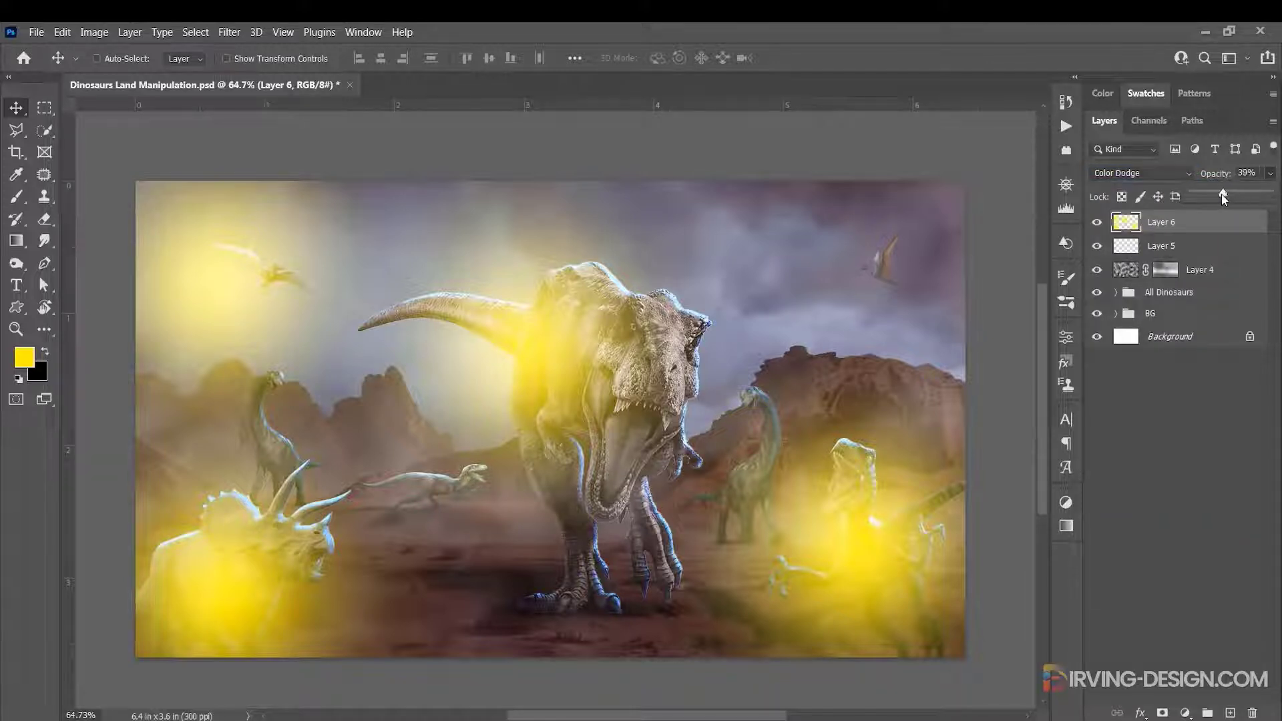
{"action": "left_click_drag", "start_coordinate": [1222, 195], "coordinate": [1211, 194]}
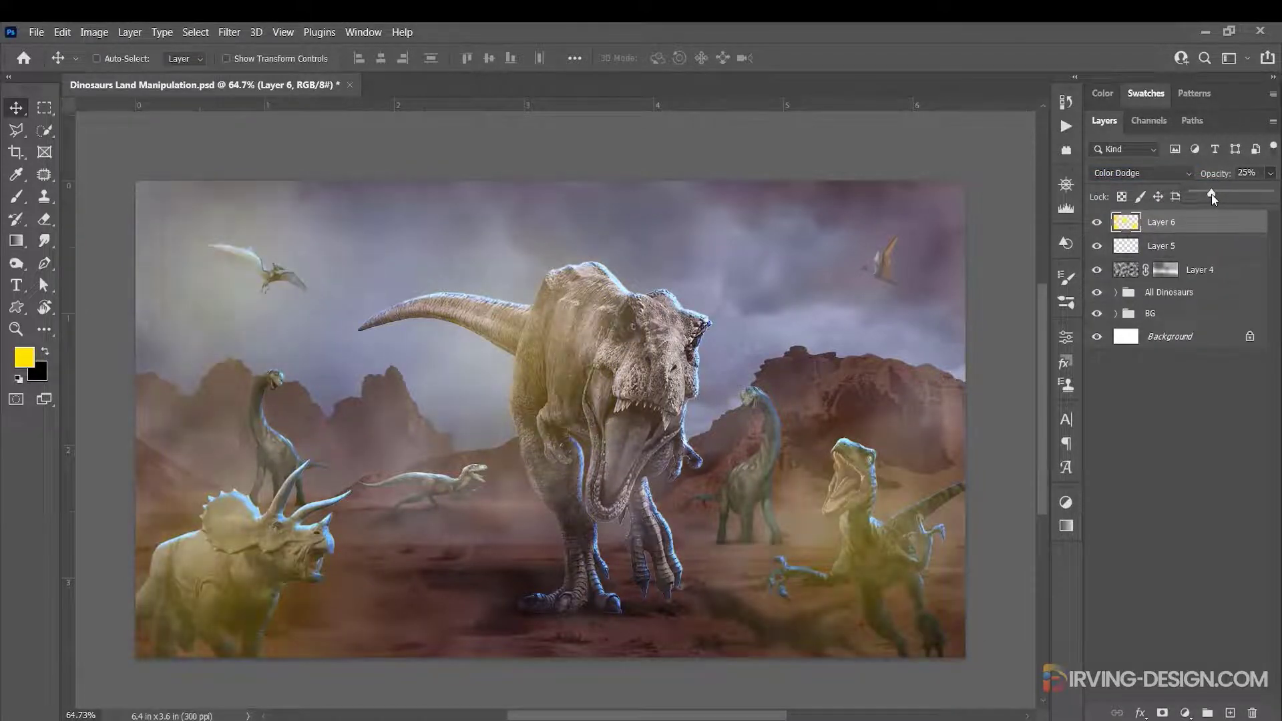
{"action": "left_click", "coordinate": [1267, 174]}
{"action": "type", "text": "15"}
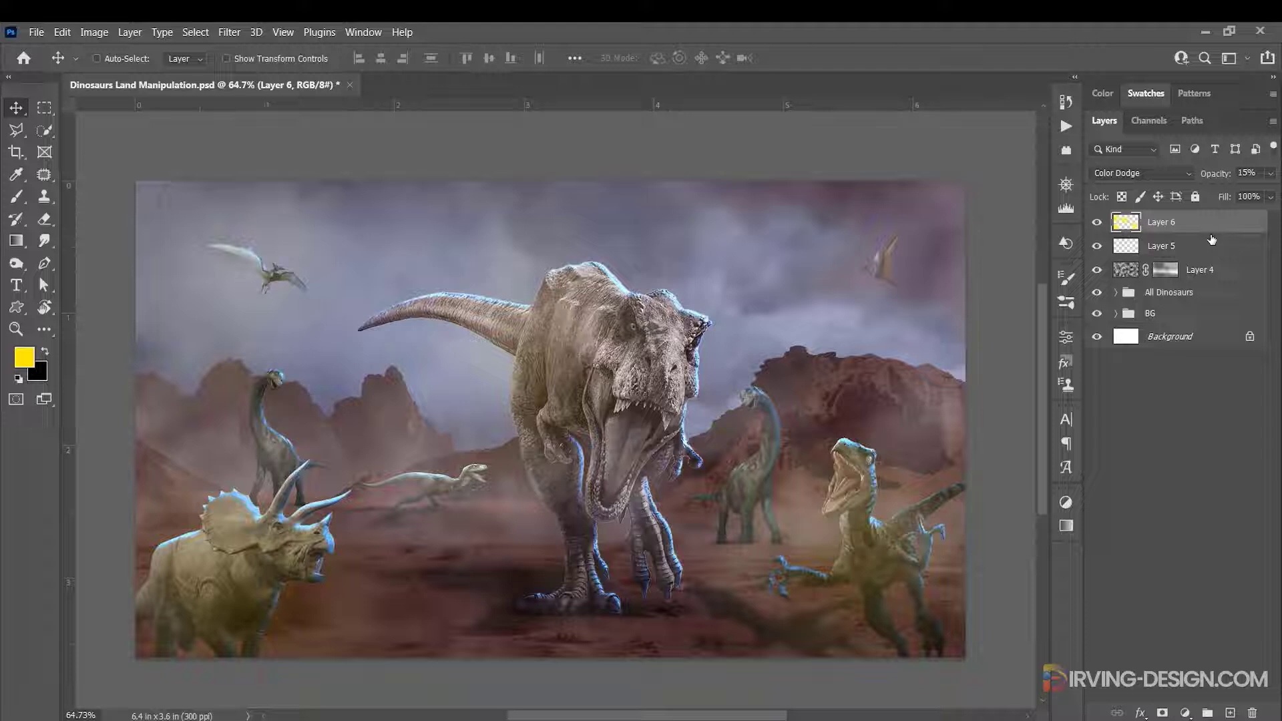
Group Layer 4, Layer 5 and Layer 6 and name the group Fog and Mist.
{"action": "left_click", "coordinate": [1230, 271], "text": "shift"}
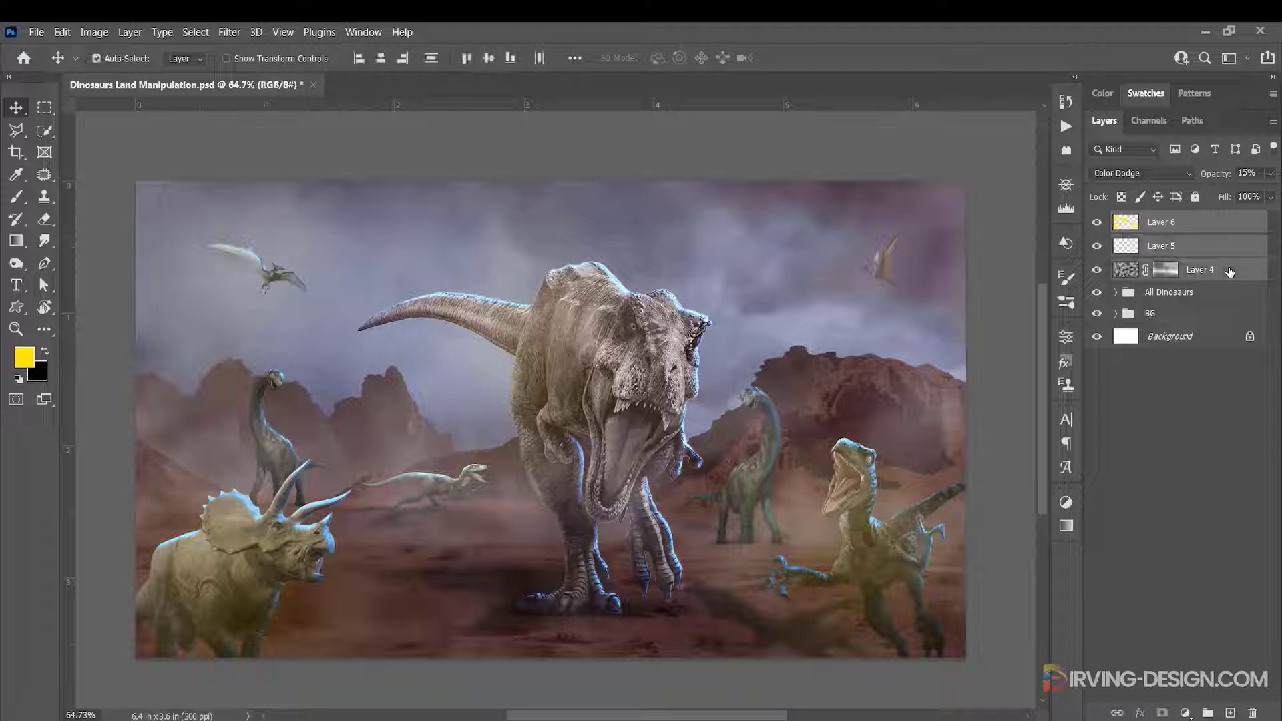
{"action": "key", "text": "ctrl+g"}
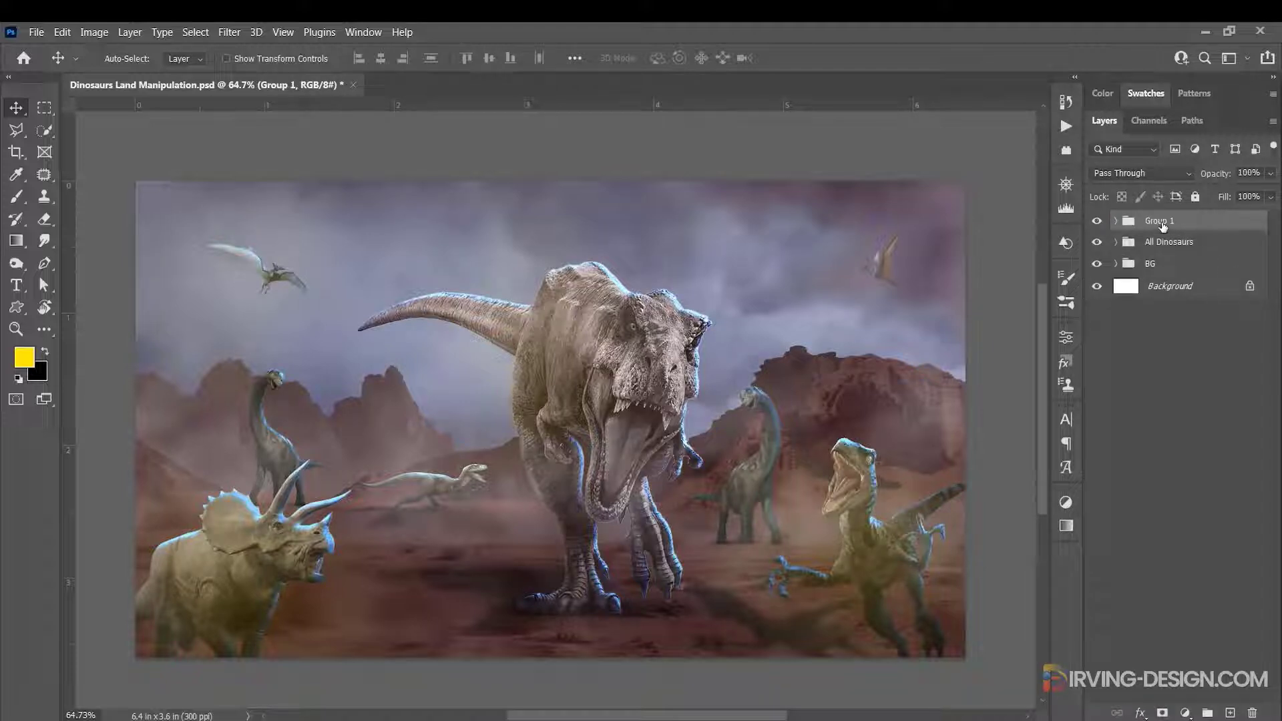
{"action": "double_click", "coordinate": [1163, 226]}
{"action": "type", "text": "Fog and Mist"}
{"action": "key", "text": "Return"}
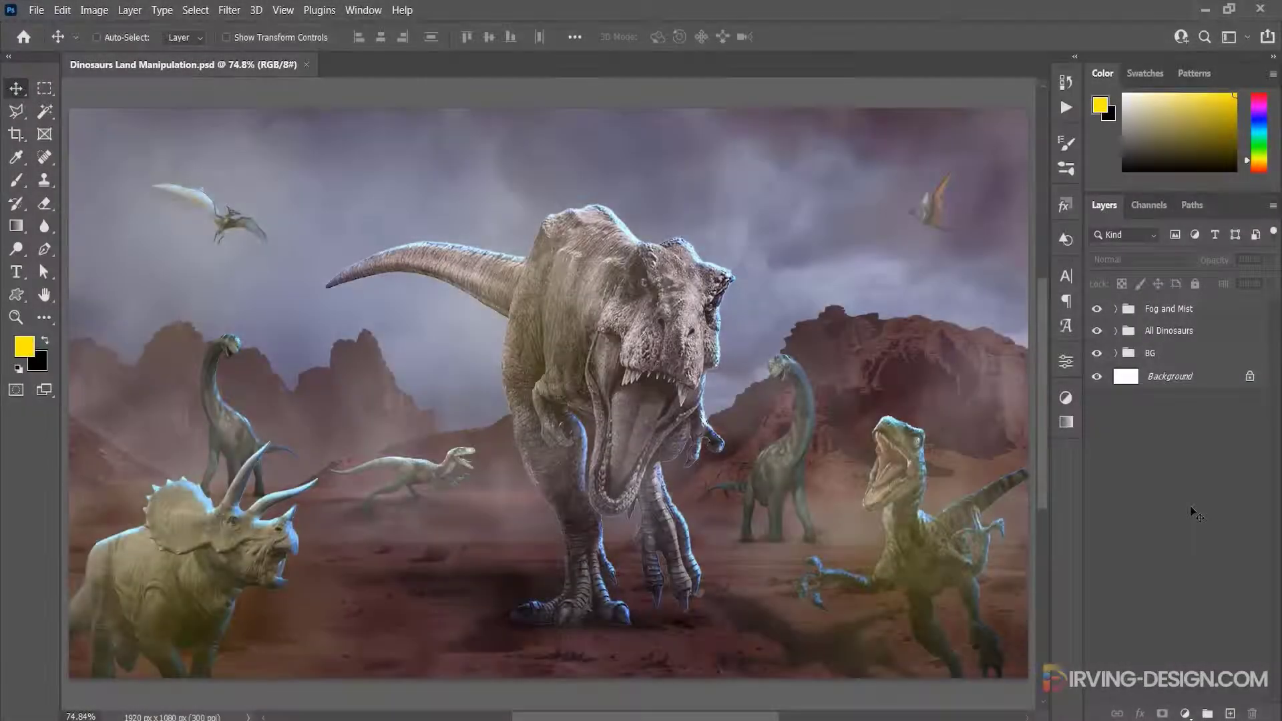
Add a Color Balance adjustment above all groups with midtones Cyan–Red at -28 and Yellow–Blue at +23.
{"action": "left_click", "coordinate": [1188, 714]}
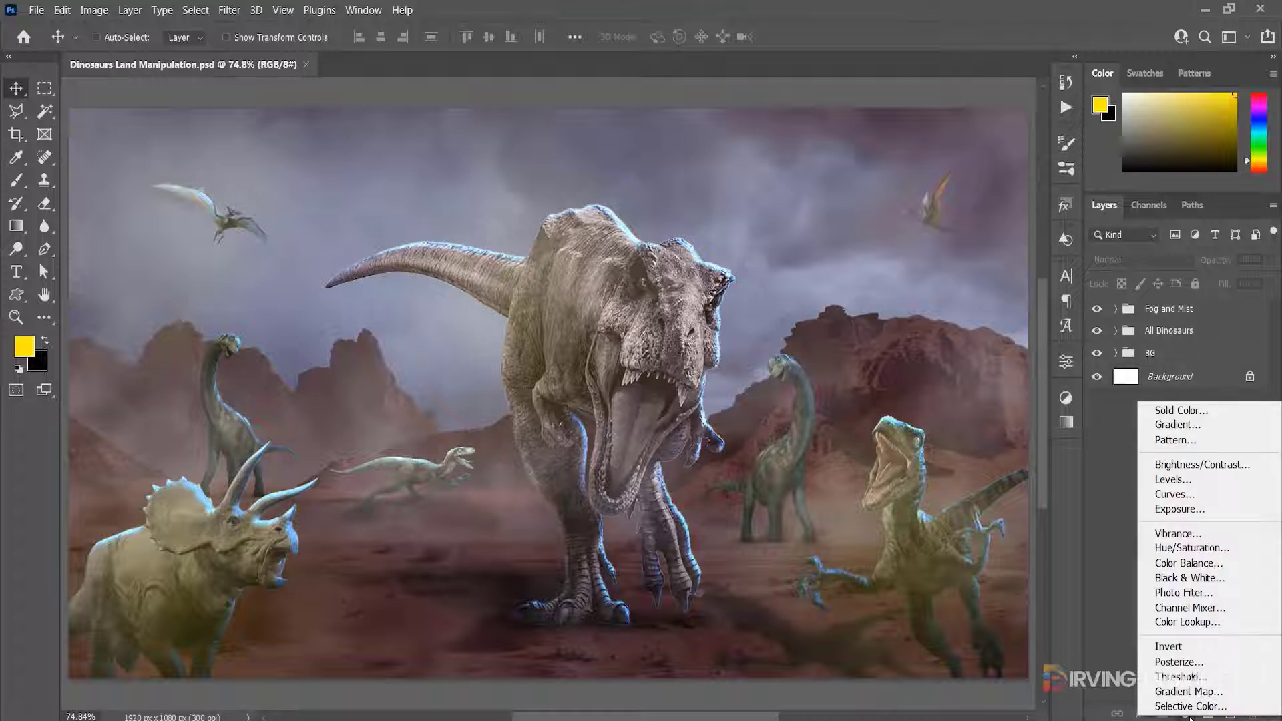
{"action": "left_click", "coordinate": [1207, 565]}
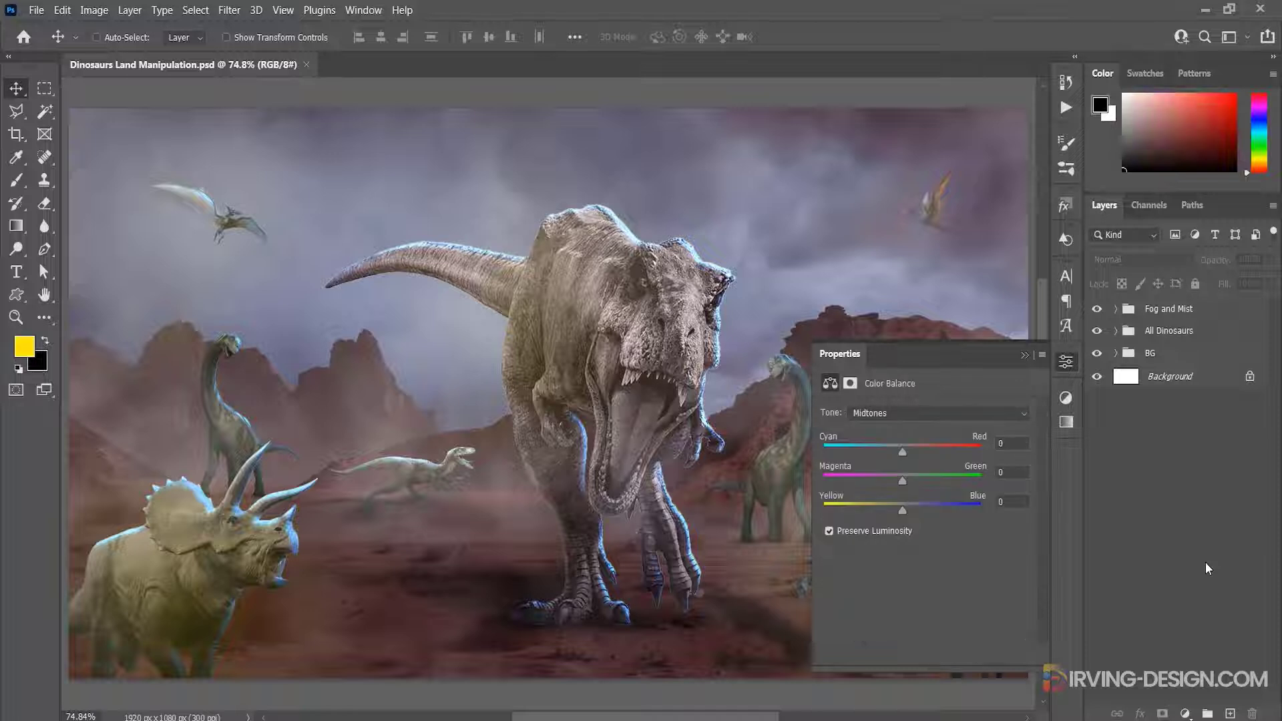
{"action": "left_click_drag", "start_coordinate": [900, 452], "coordinate": [882, 453]}
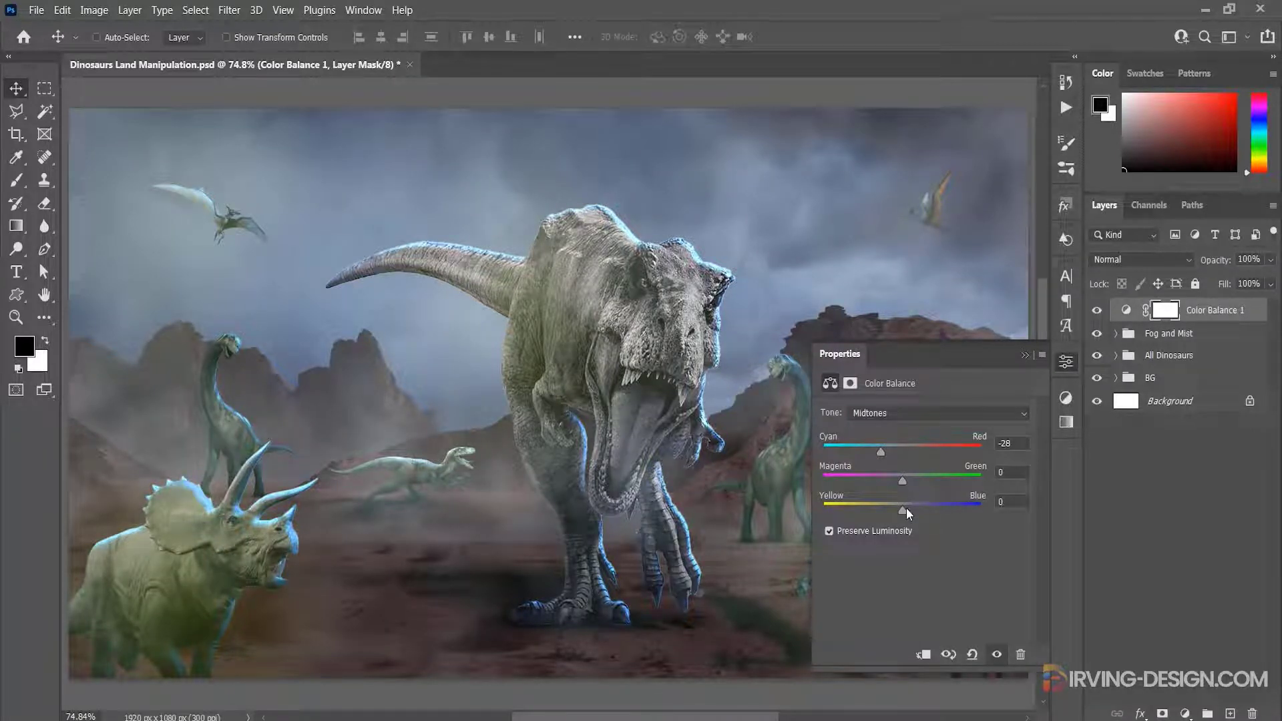
{"action": "left_click_drag", "start_coordinate": [907, 508], "coordinate": [920, 508]}
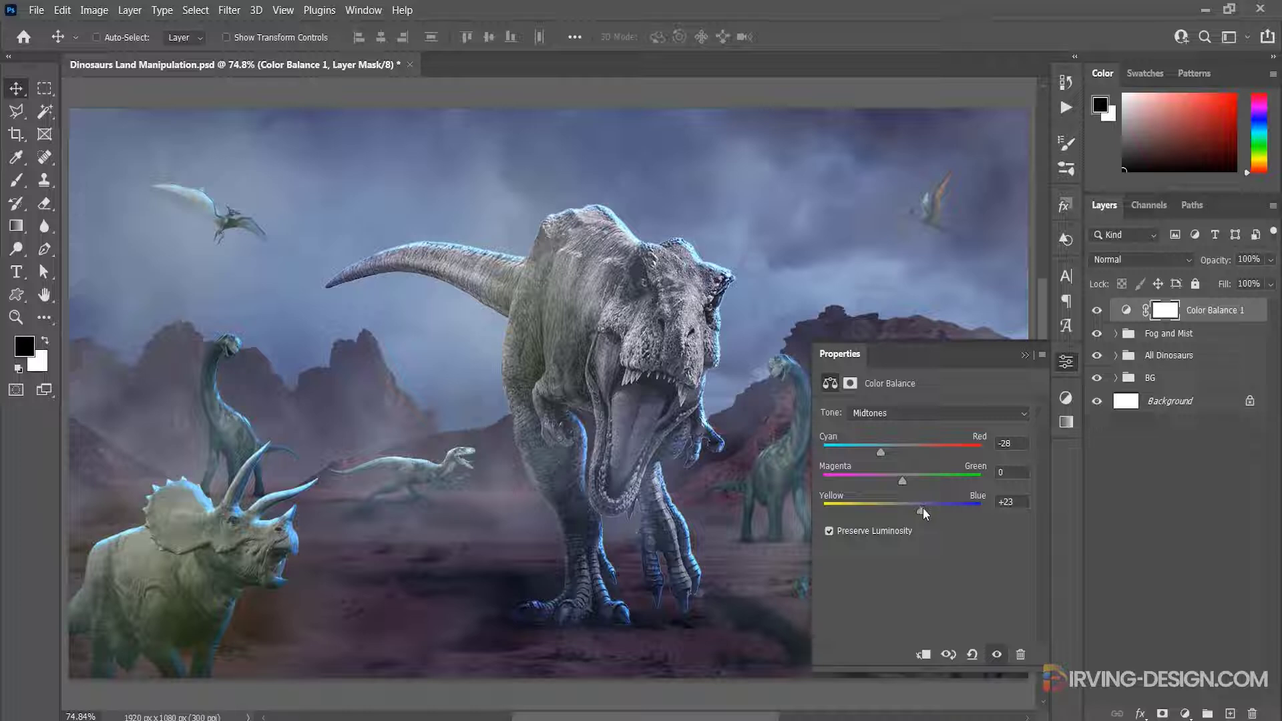
{"action": "left_click", "coordinate": [1022, 356]}
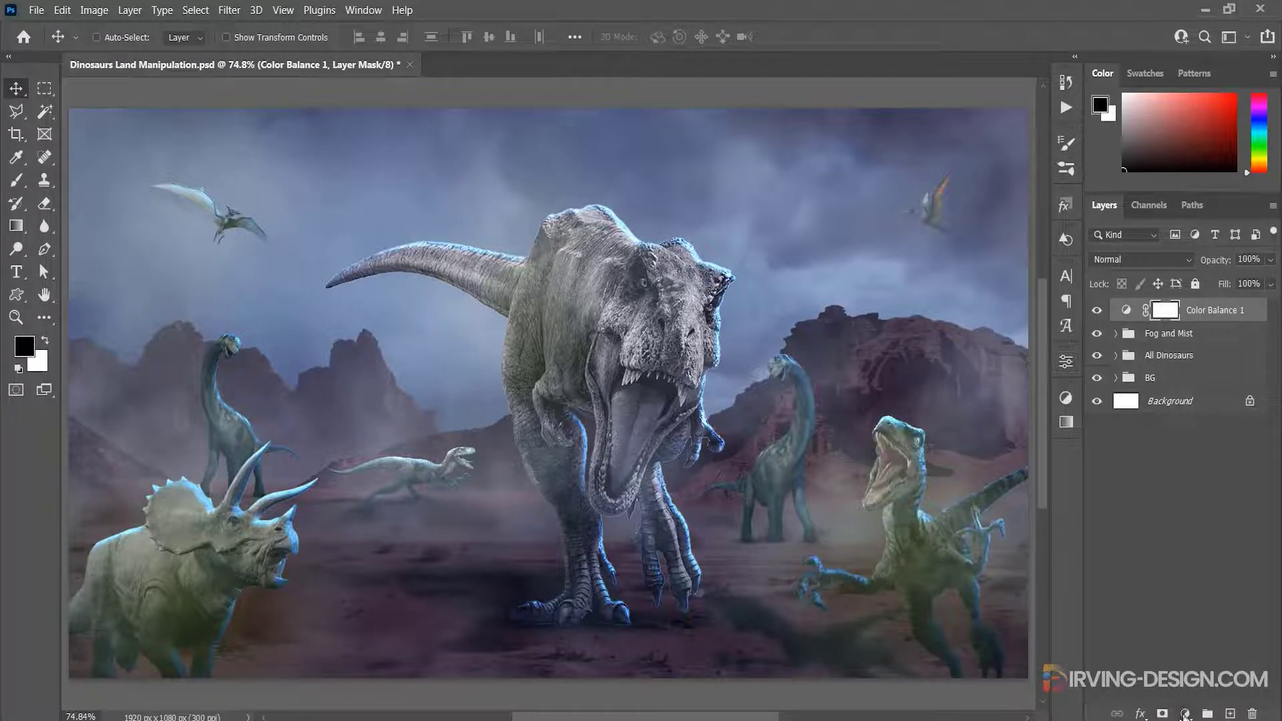
Add a Brightness/Contrast adjustment with brightness -16 and contrast 33, and compare the image with and without it.
{"action": "left_click", "coordinate": [1186, 713]}
{"action": "left_click", "coordinate": [1202, 464]}
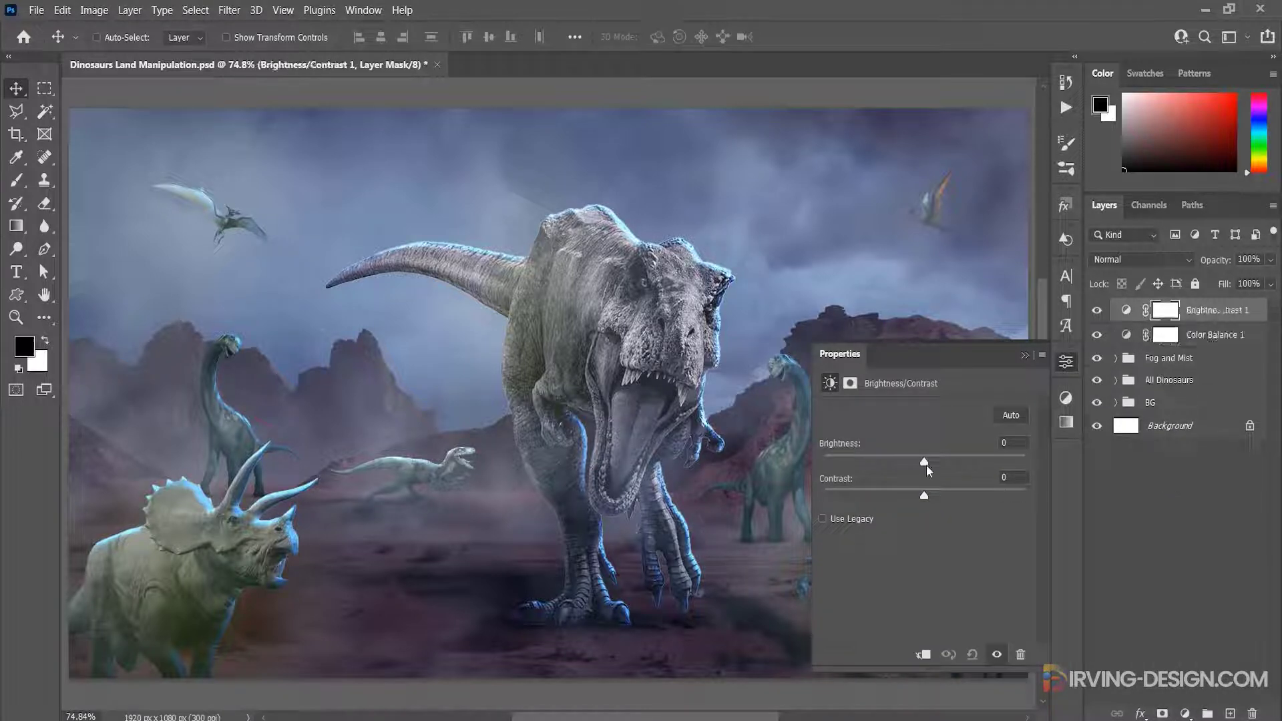
{"action": "left_click_drag", "start_coordinate": [927, 465], "coordinate": [956, 491]}
{"action": "left_click", "coordinate": [939, 463]}
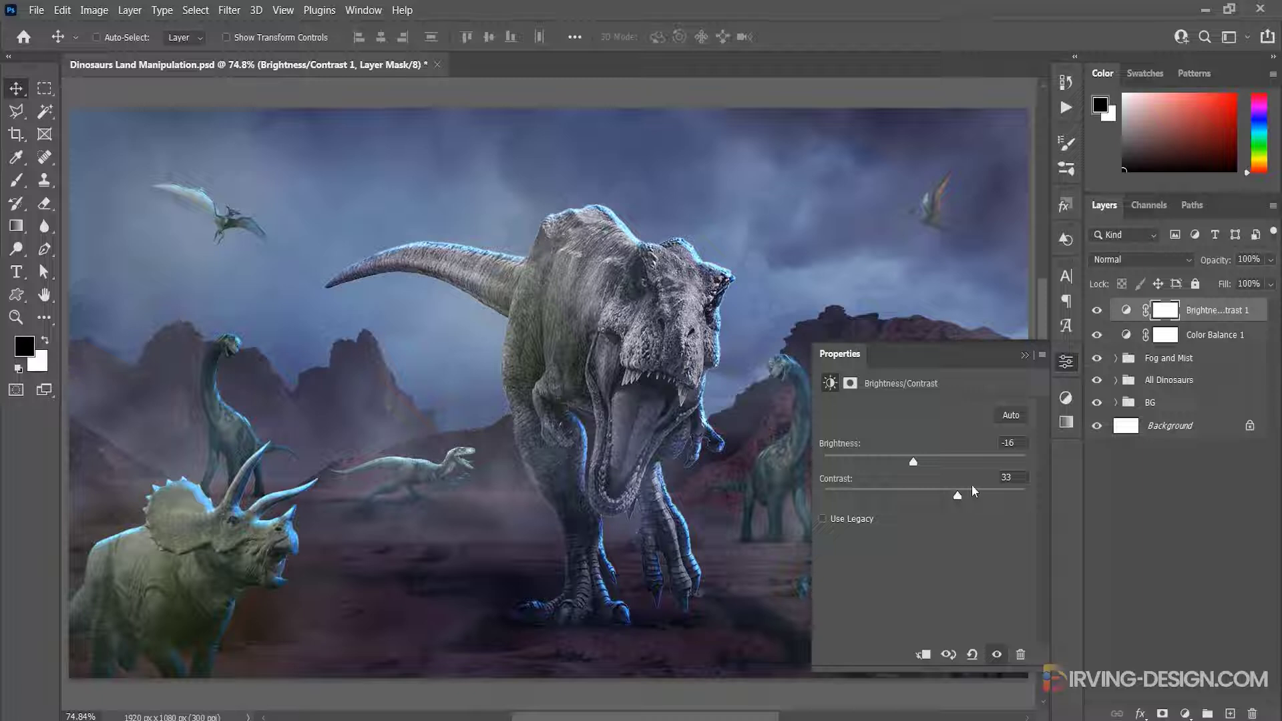
{"action": "left_click", "coordinate": [1099, 314]}
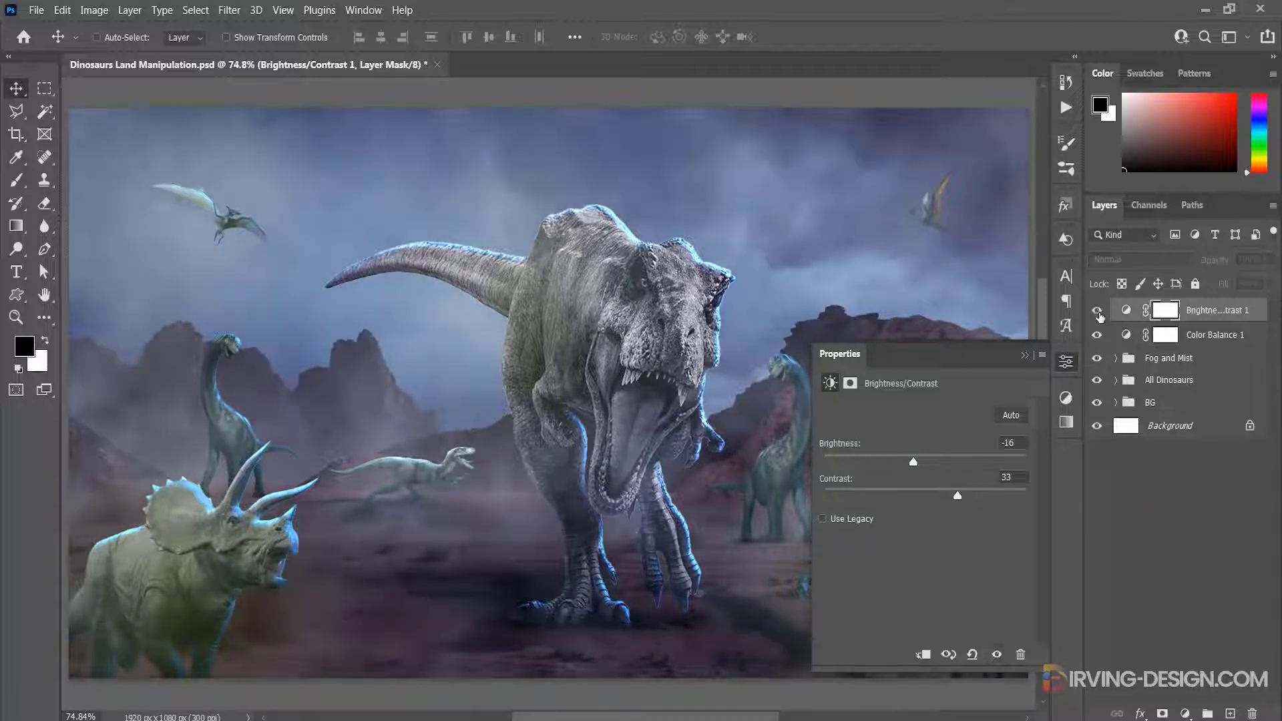
{"action": "left_click", "coordinate": [1100, 314]}
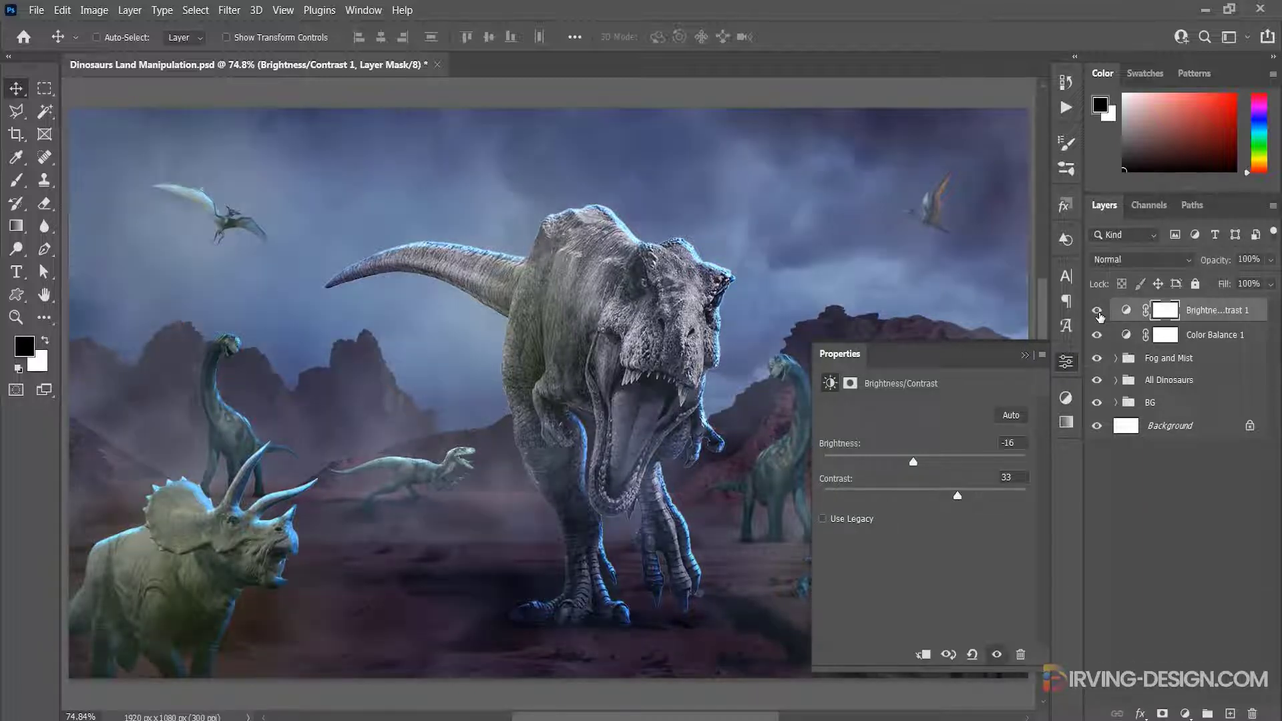
{"action": "left_click", "coordinate": [1026, 356]}
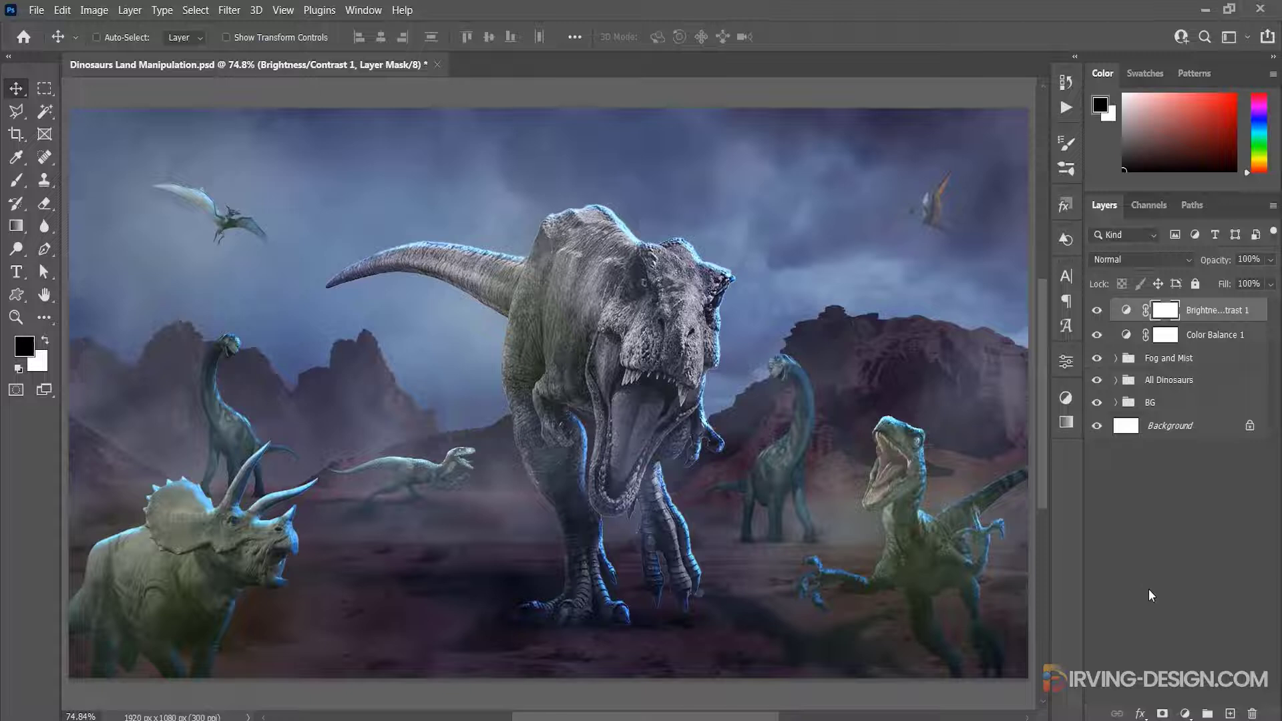
Add an Exposure adjustment on top with exposure +0.33 and offset -0.0292.
{"action": "left_click", "coordinate": [1185, 714]}
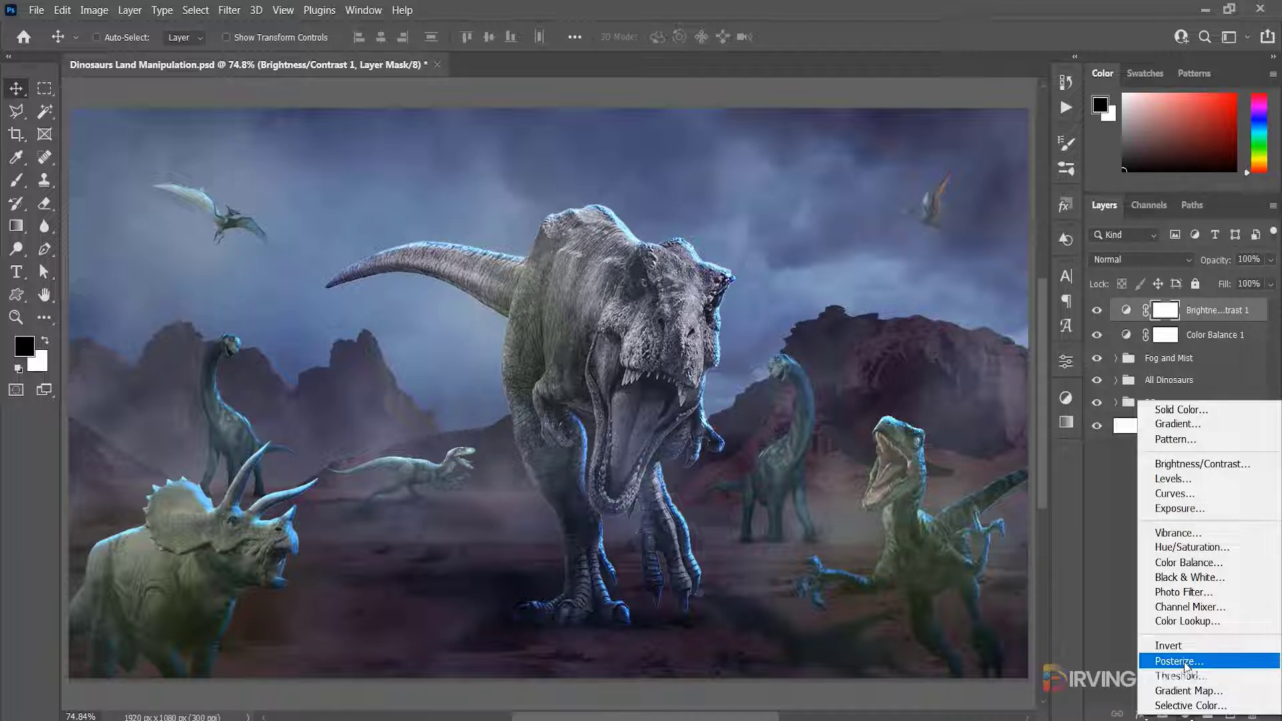
{"action": "left_click", "coordinate": [1180, 508]}
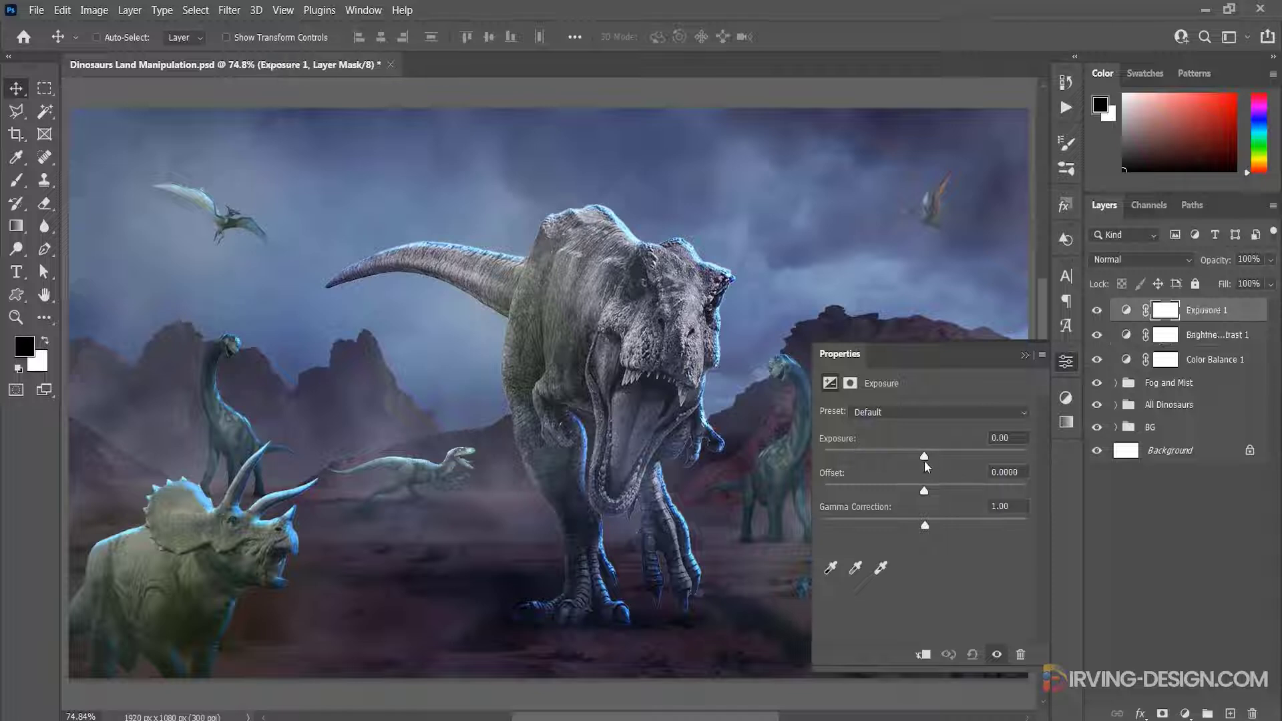
{"action": "left_click_drag", "start_coordinate": [924, 459], "coordinate": [923, 493]}
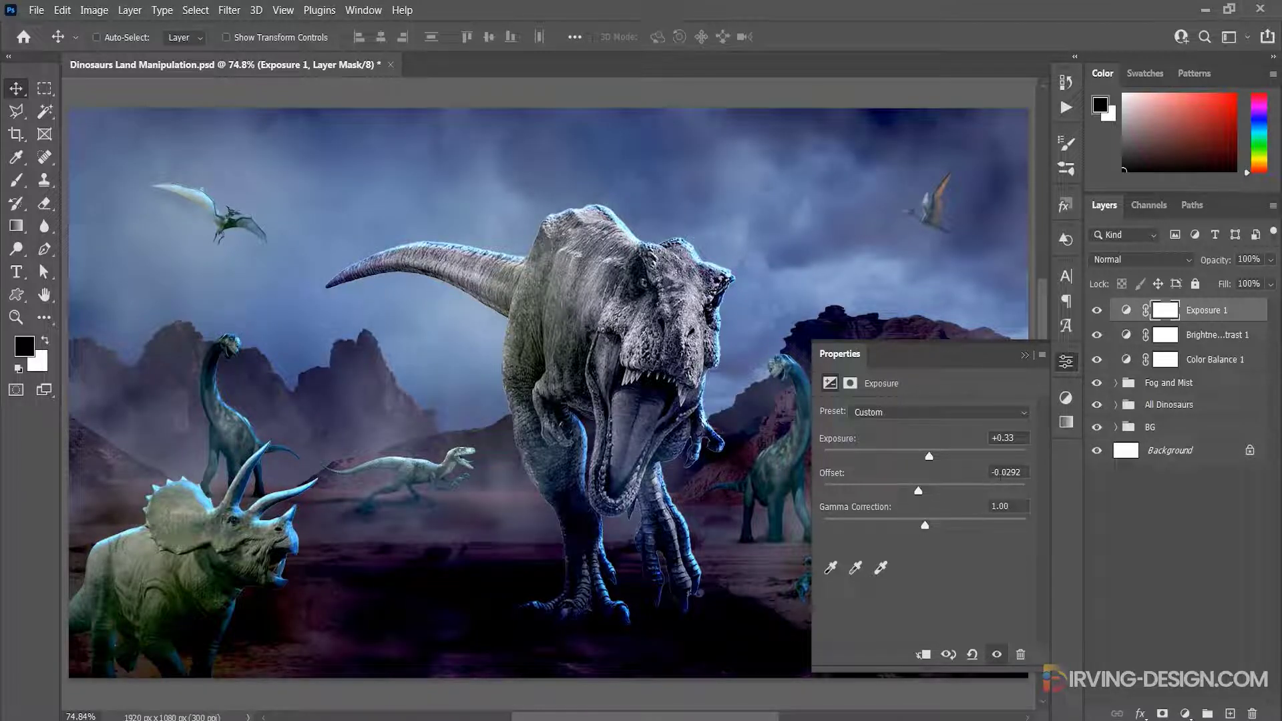
Set the Exposure adjustment's offset to -0.0125 and compare the image with and without the adjustment.
{"action": "left_click", "coordinate": [1008, 473]}
{"action": "key", "text": "Up"}
{"action": "key", "text": "Up"}
{"action": "key", "text": "Up"}
{"action": "key", "text": "Up"}
{"action": "key", "text": "Up"}
{"action": "key", "text": "Up"}
{"action": "key", "text": "Up"}
{"action": "key", "text": "Up"}
{"action": "key", "text": "Up"}
{"action": "left_click_drag", "start_coordinate": [919, 492], "coordinate": [923, 494]}
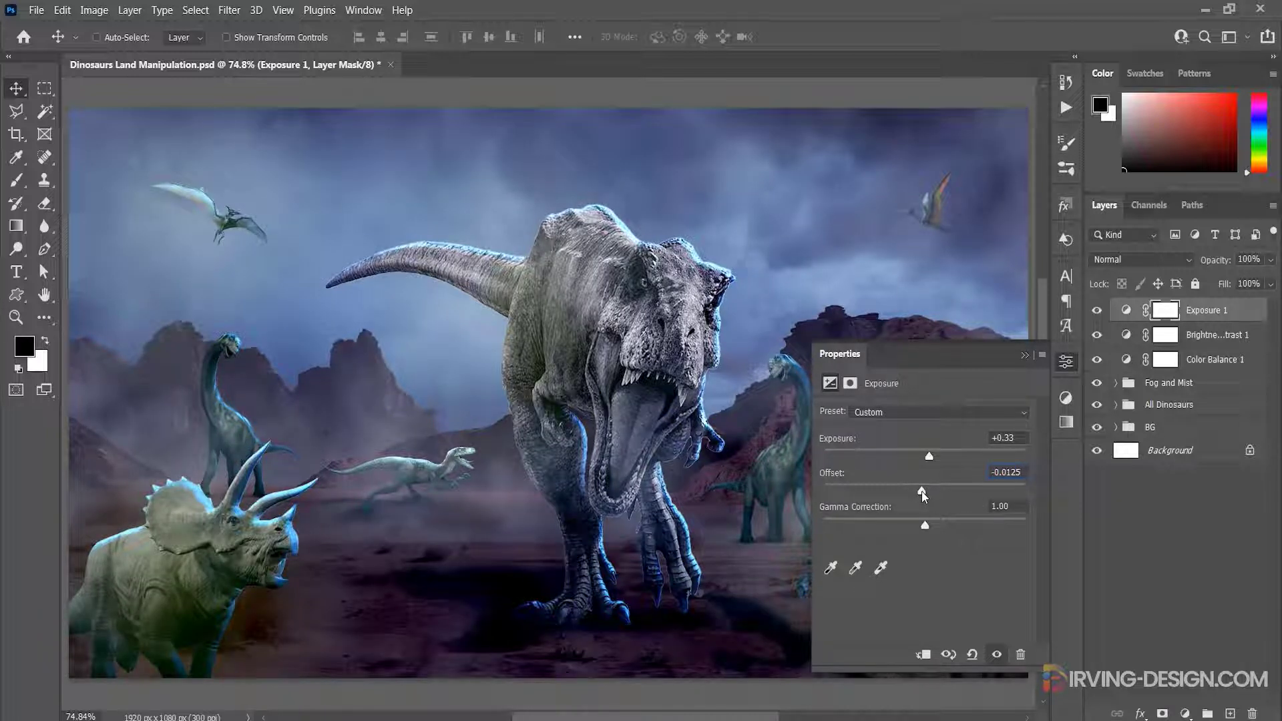
{"action": "left_click", "coordinate": [1097, 312]}
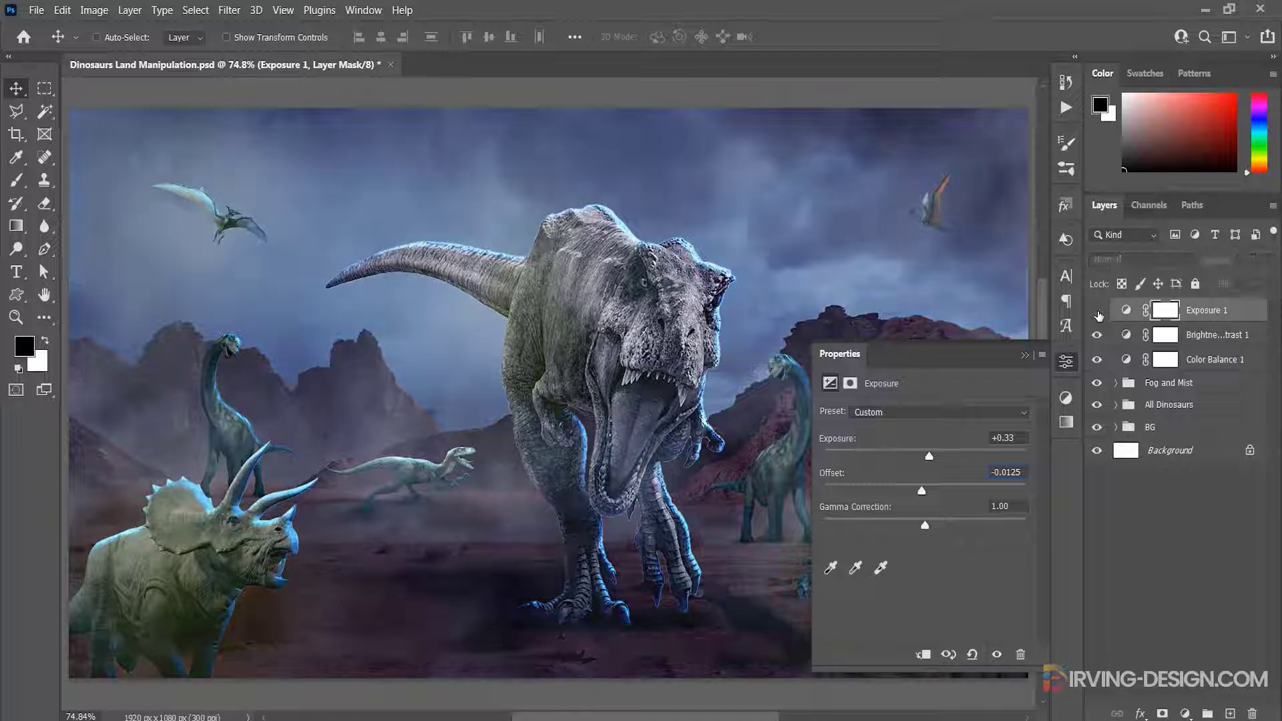
{"action": "left_click", "coordinate": [1098, 311]}
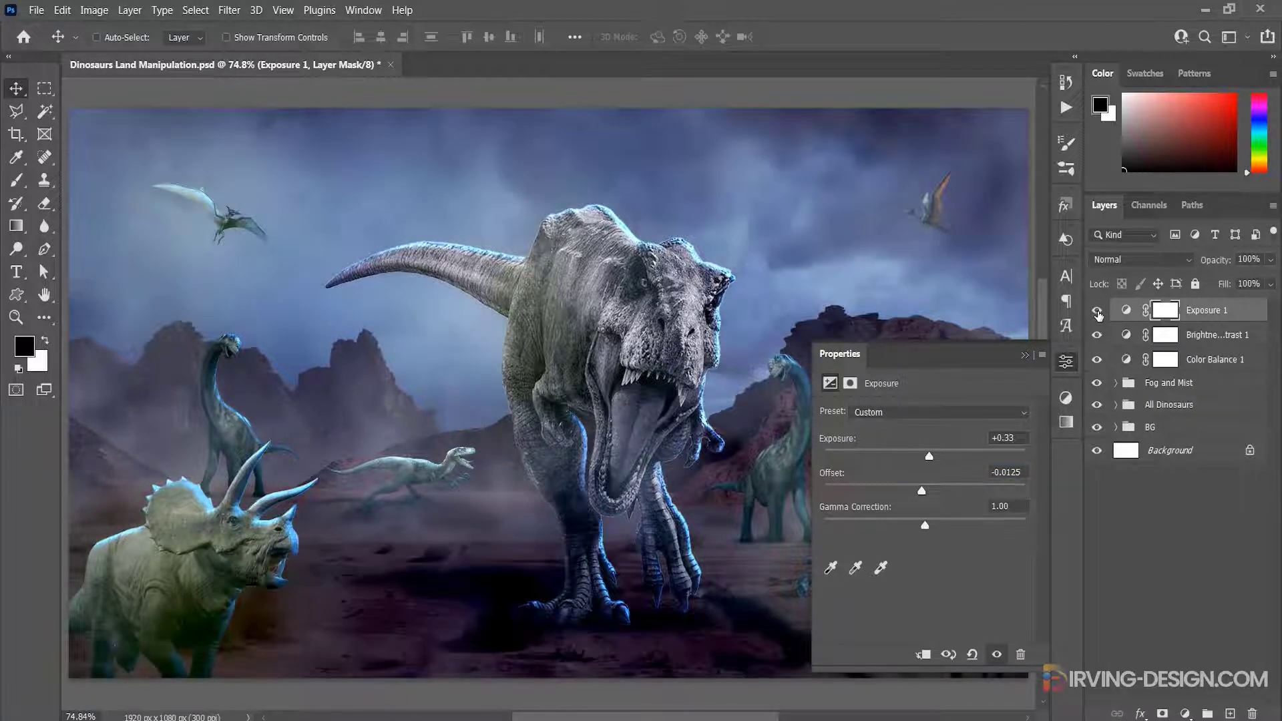
{"action": "left_click", "coordinate": [1025, 356]}
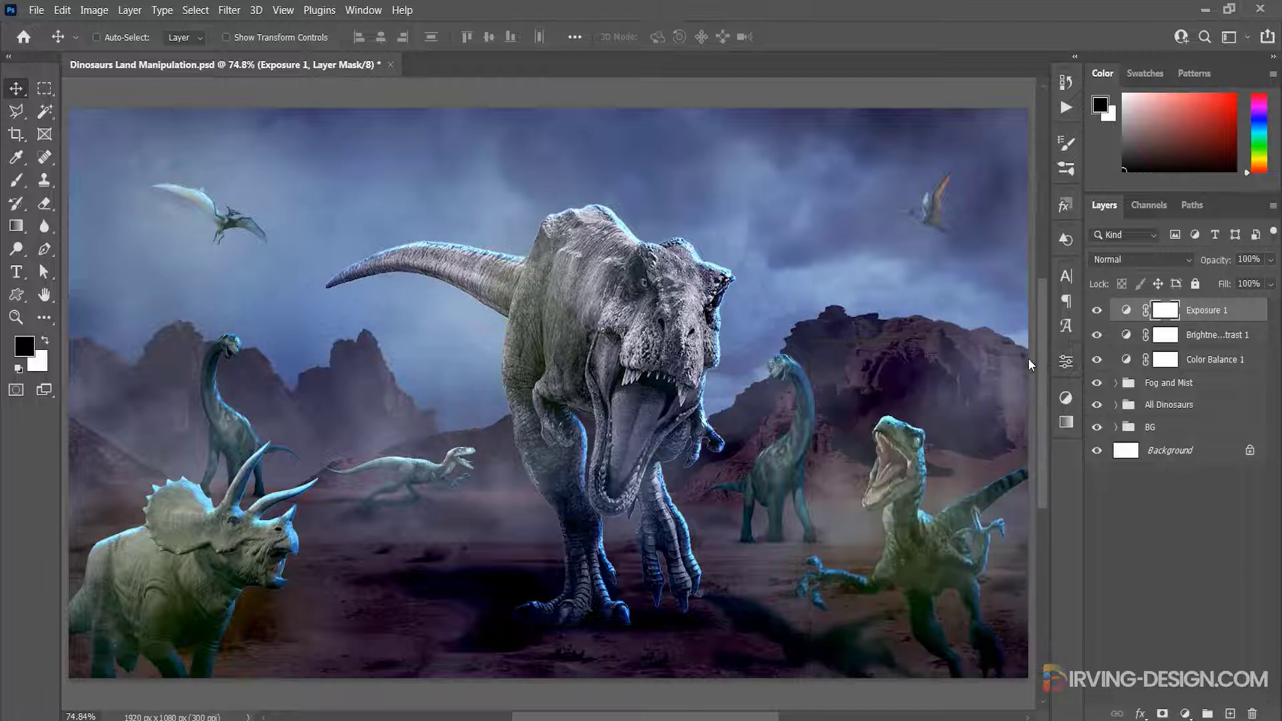
Add a Curves adjustment above the Exposure adjustment and apply a preset that darkens the image.
{"action": "left_click", "coordinate": [1187, 714]}
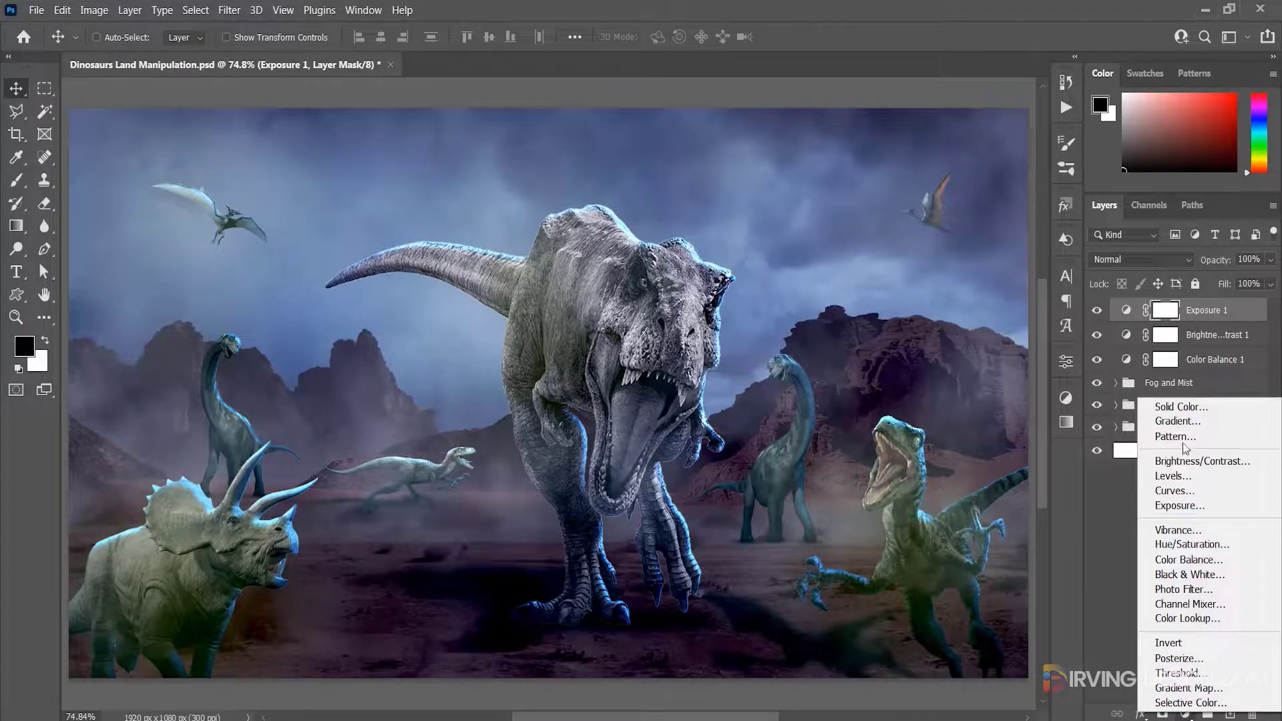
{"action": "left_click", "coordinate": [1189, 491]}
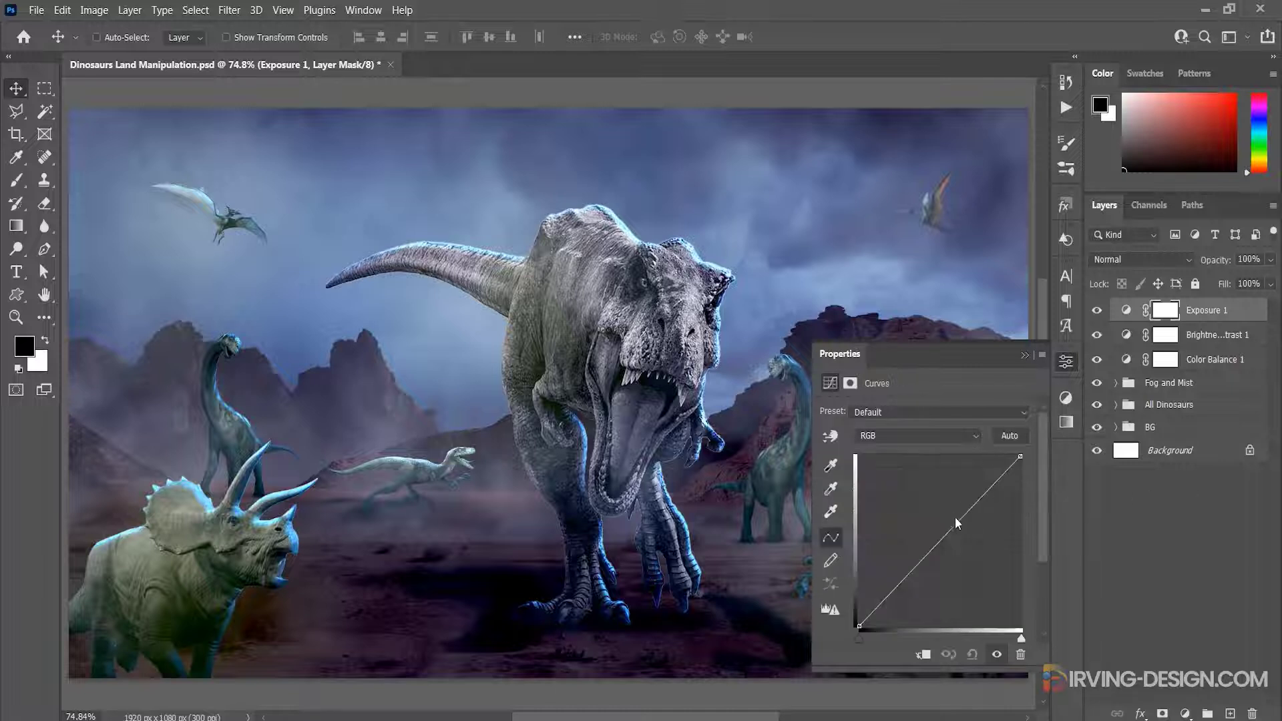
{"action": "left_click", "coordinate": [987, 414]}
{"action": "left_click", "coordinate": [913, 489]}
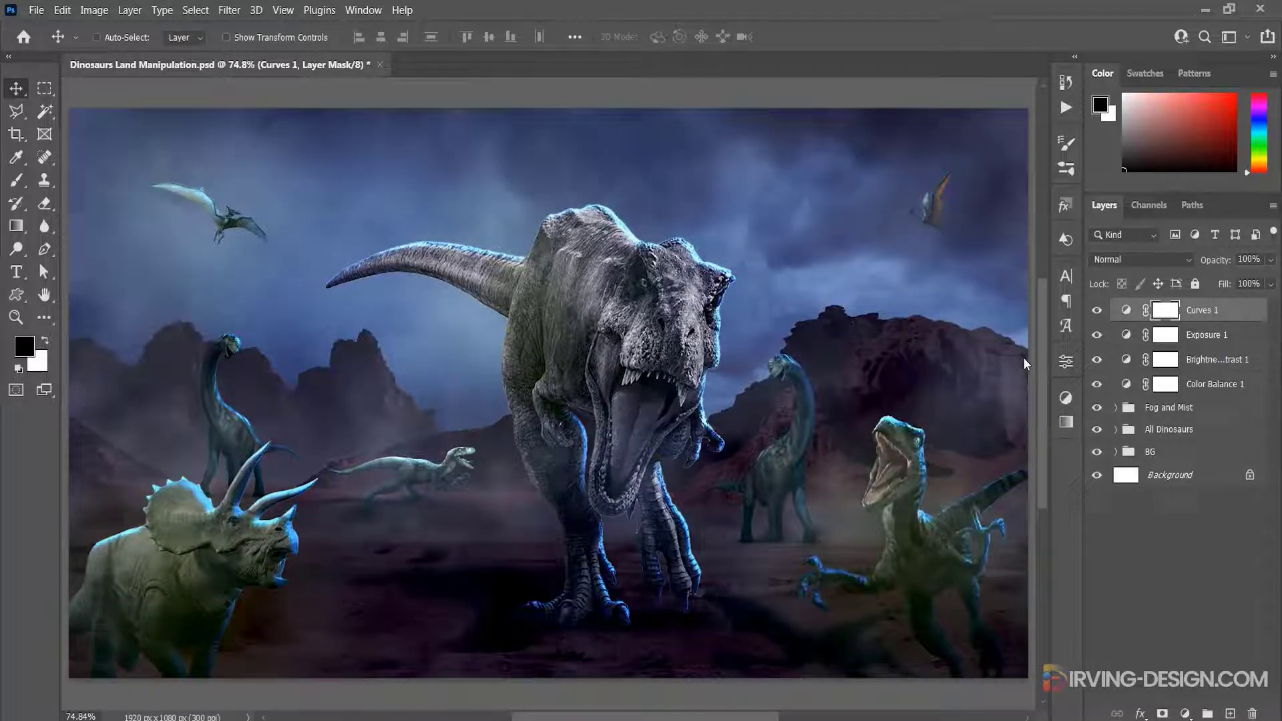
Set the Curves adjustment layer's blend mode to Soft Light and its opacity to 30%.
{"action": "left_click", "coordinate": [1126, 310]}
{"action": "left_click", "coordinate": [1177, 257]}
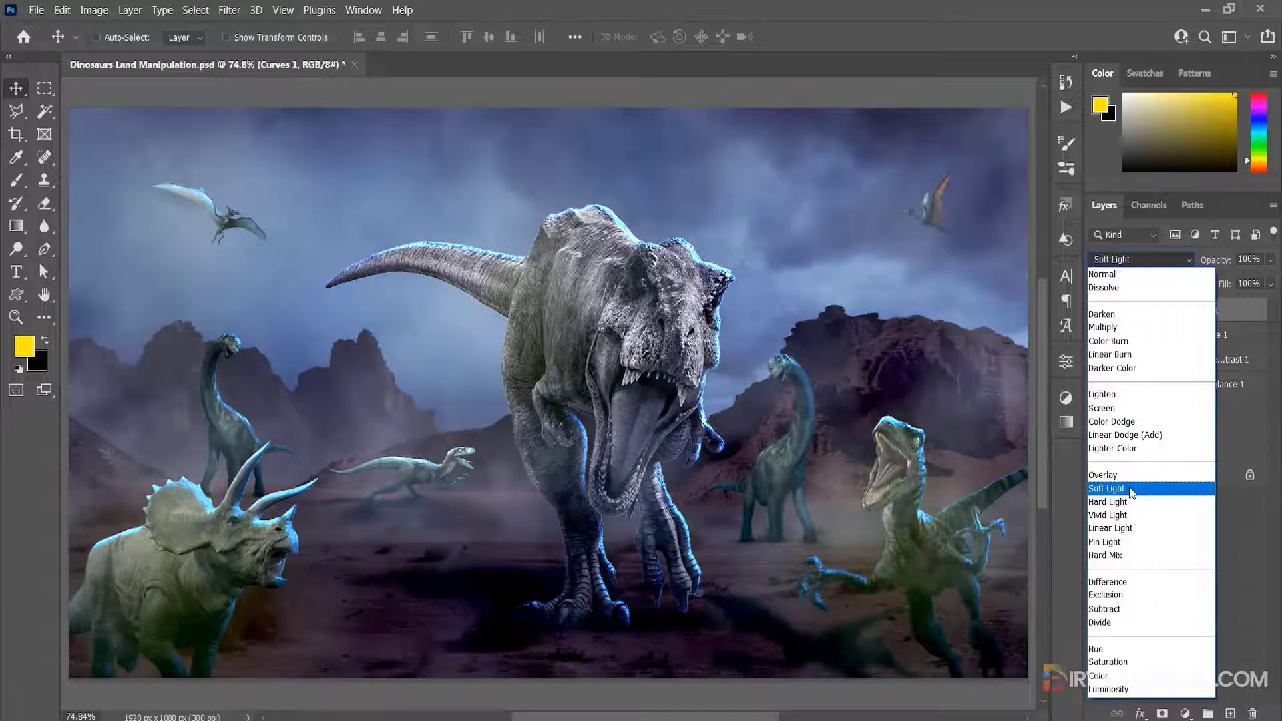
{"action": "left_click", "coordinate": [1129, 487]}
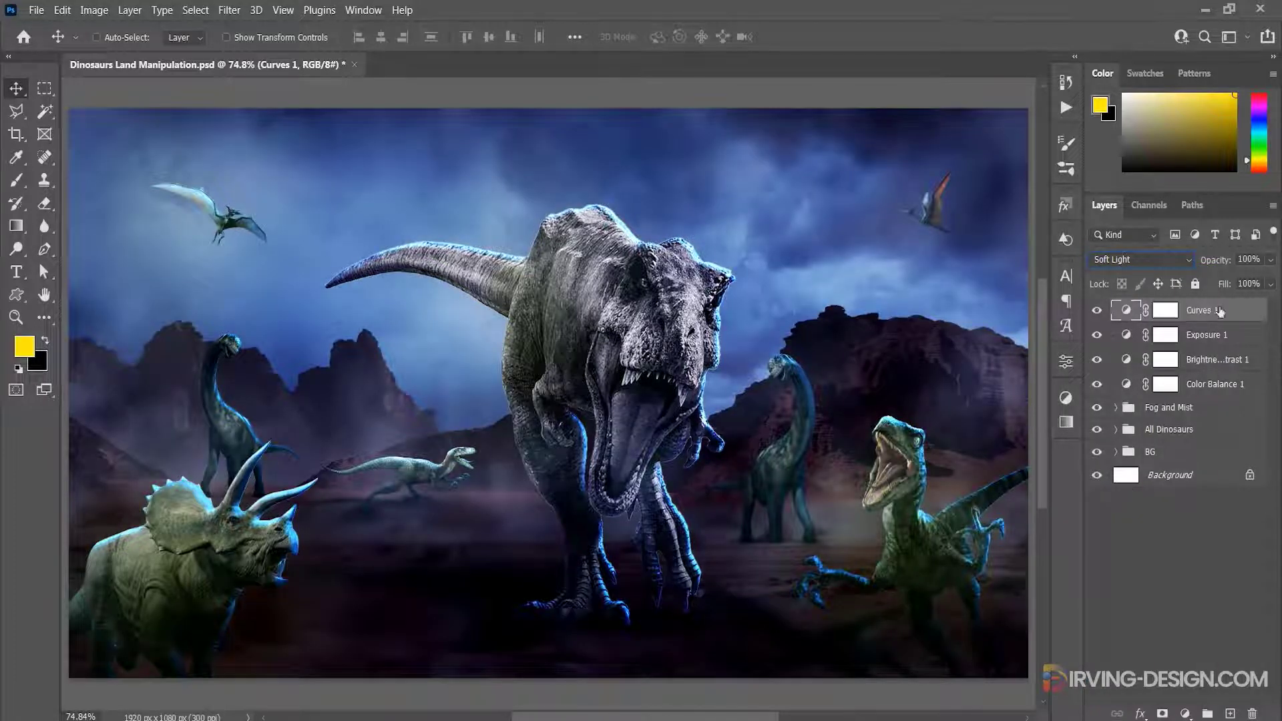
{"action": "left_click", "coordinate": [1230, 265]}
{"action": "type", "text": "30"}
{"action": "key", "text": "Return"}
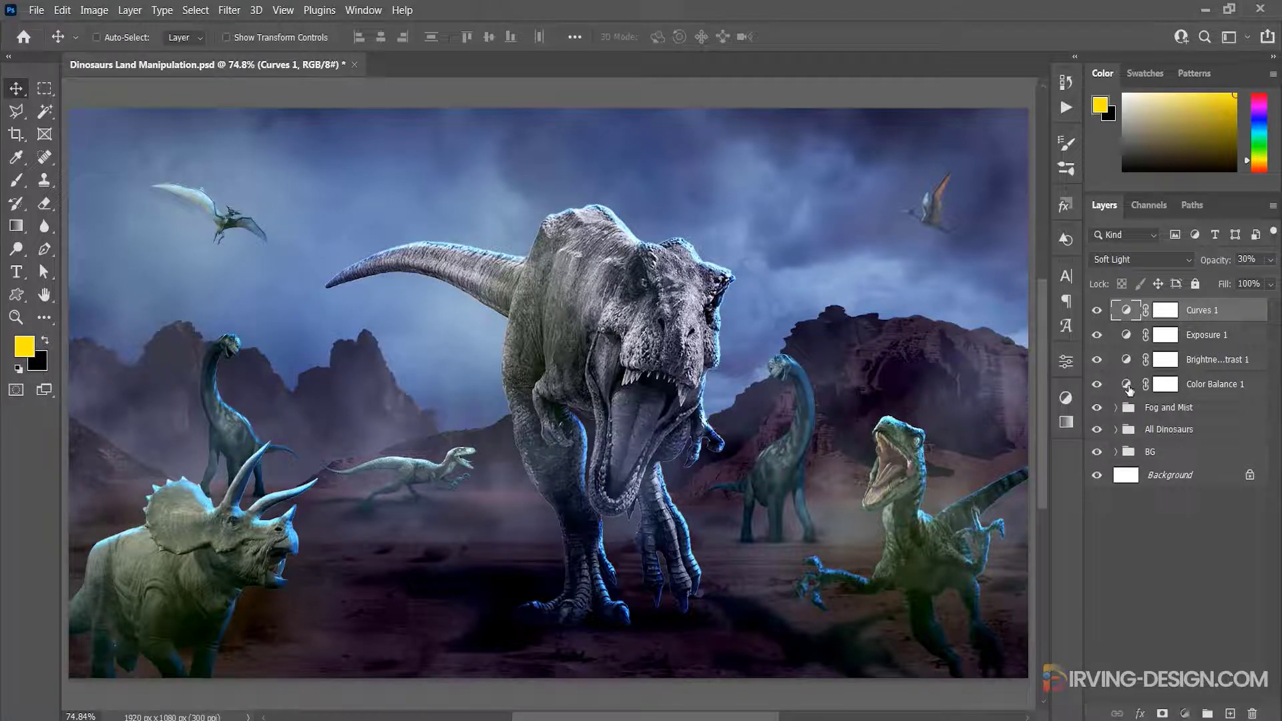
Group the four adjustment layers from Curves 1 down to Color Balance 1 and name the group Color Effect.
{"action": "left_click", "coordinate": [1129, 391], "text": "shift"}
{"action": "left_click_drag", "start_coordinate": [1128, 327], "coordinate": [1207, 713]}
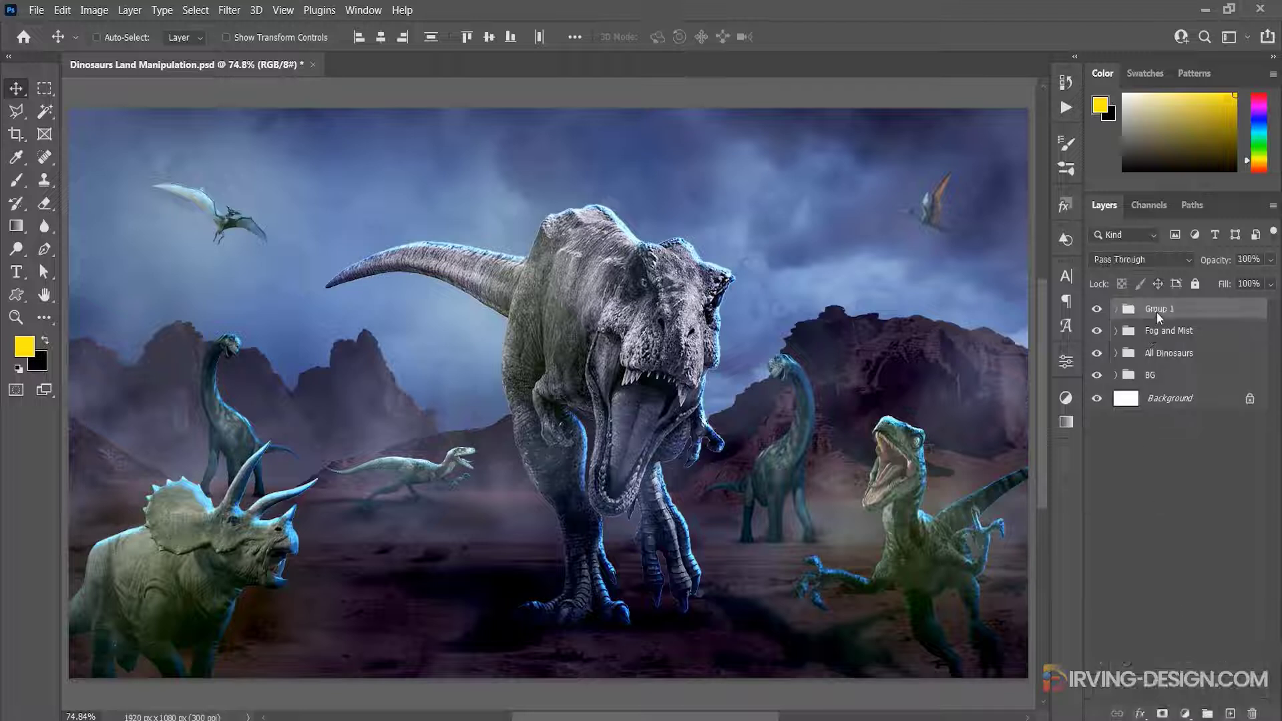
{"action": "double_click", "coordinate": [1157, 311]}
{"action": "type", "text": "Colo"}
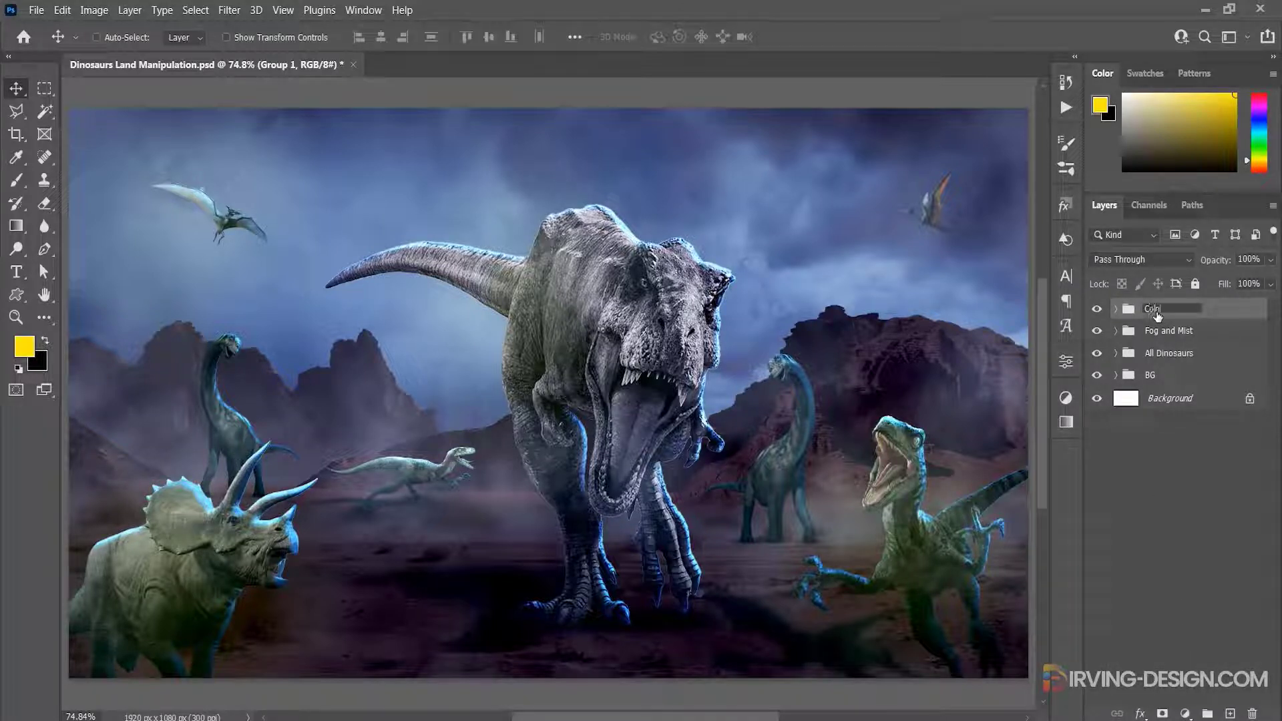
{"action": "type", "text": "r Effect"}
{"action": "key", "text": "Return"}
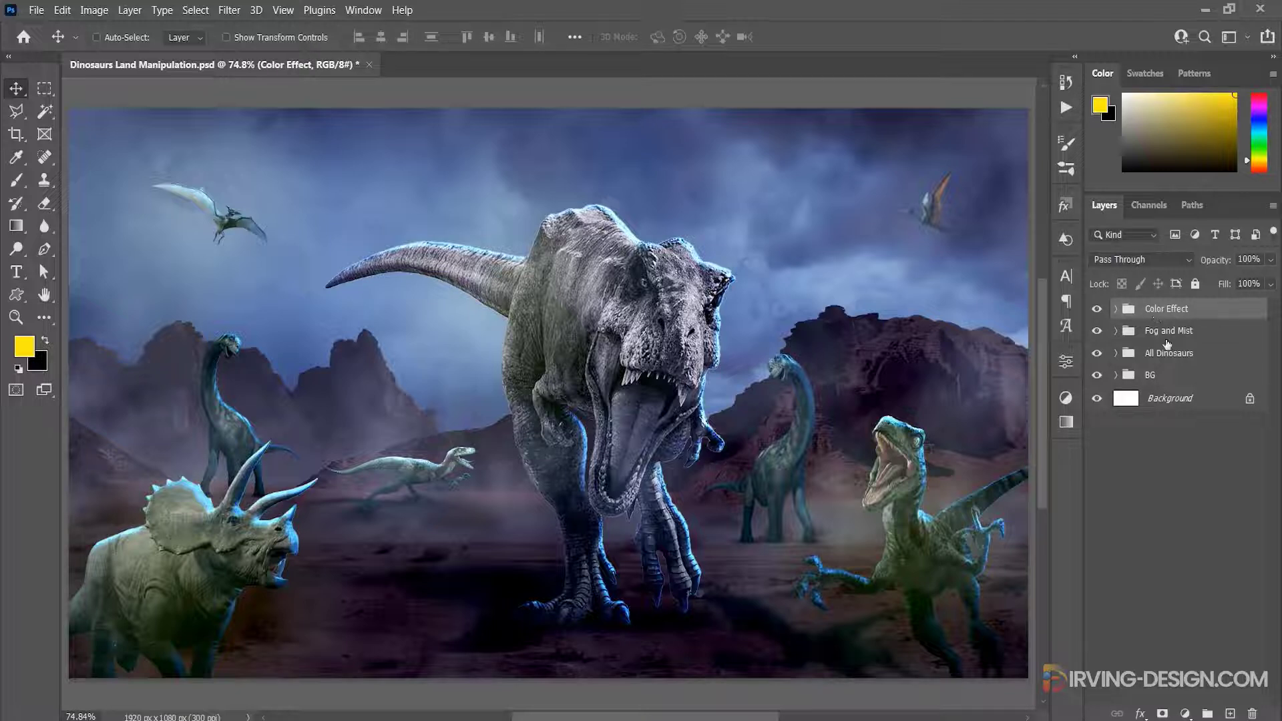